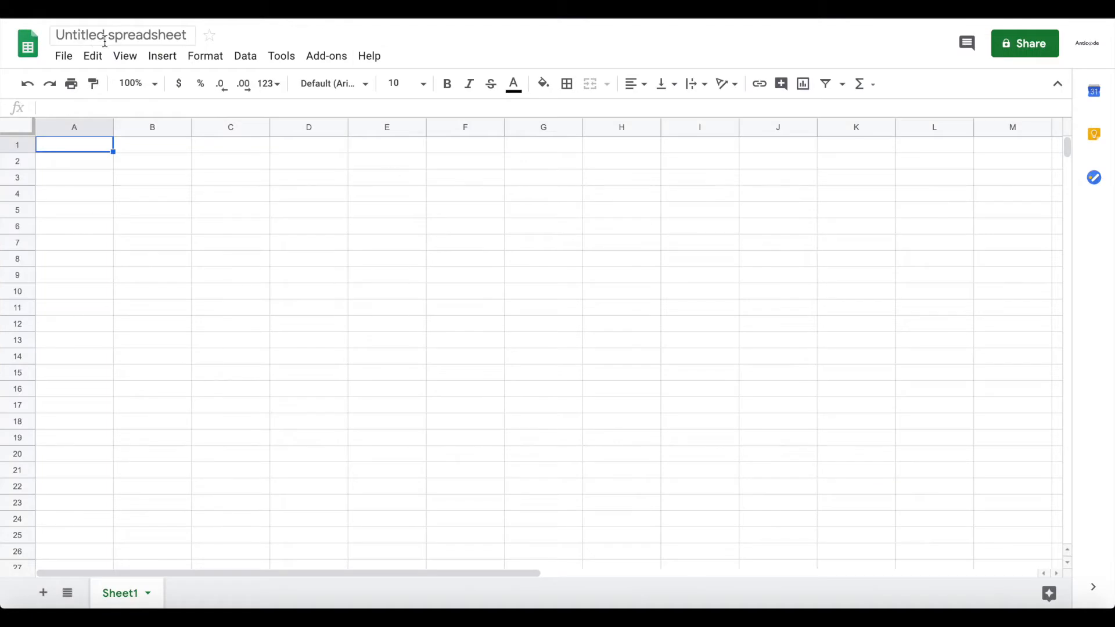
- Title the untitled spreadsheet 'Job Applications Nocode'
left_click(105, 38)
type("Appl")
key("ctrl+a")
type("Job Applications Nocoe")
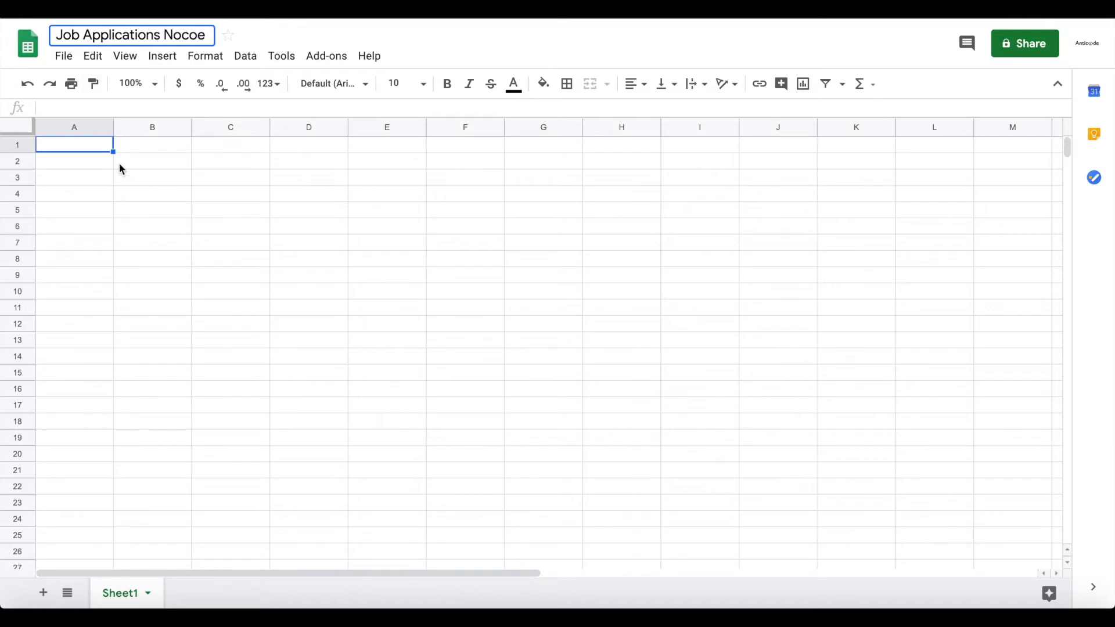
key("BackSpace")
type("de")
left_click(127, 244)
- Rename the Sheet1 tab to 'Applications'
left_click(93, 144)
double_click(92, 144)
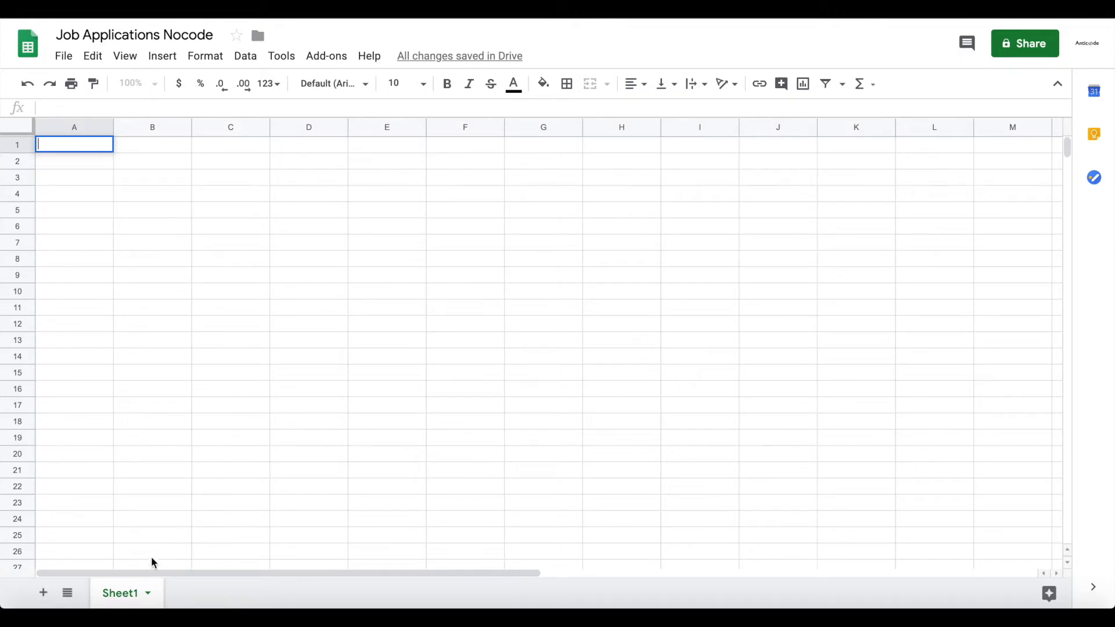
double_click(123, 591)
type("Applications")
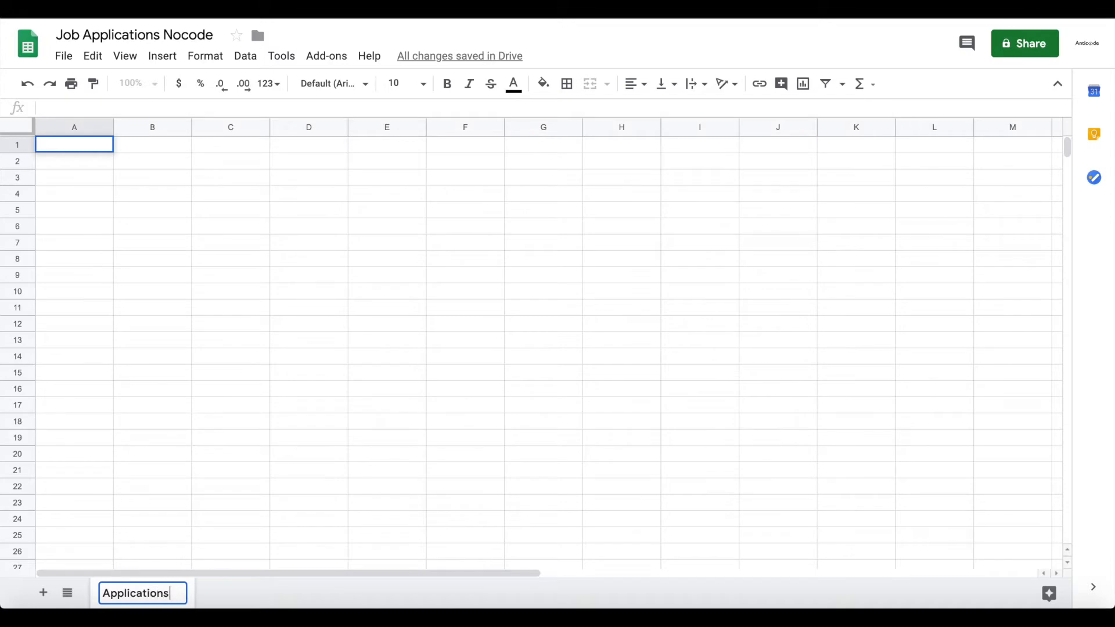
key("Return")
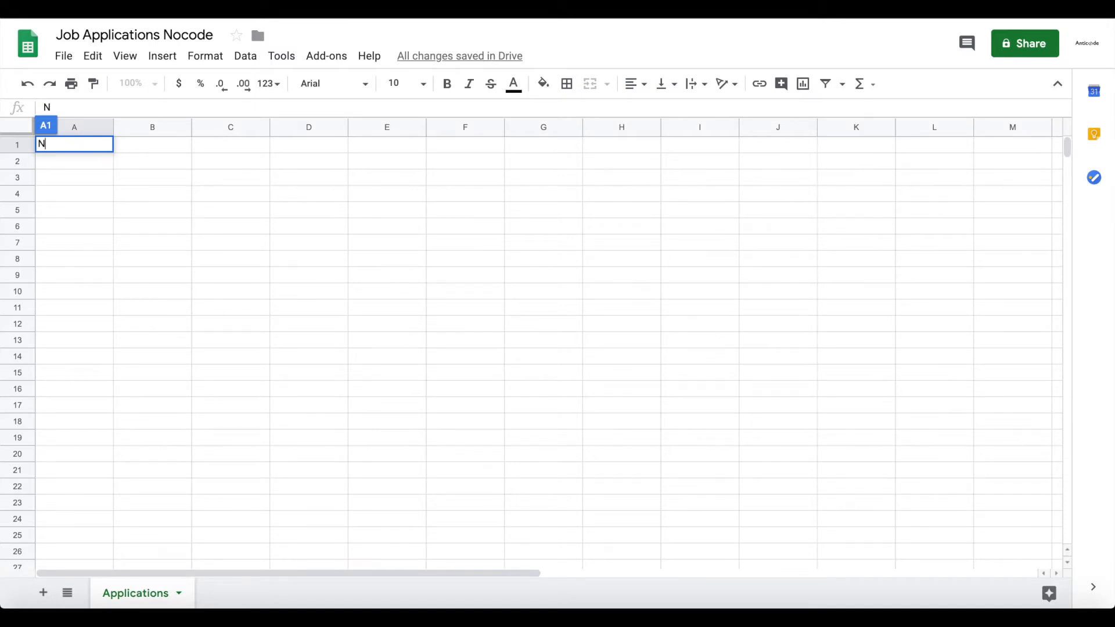
- Enter the headers Name, Email and CV in cells A1 to C1
key("Return")
key("Up")
key("Right")
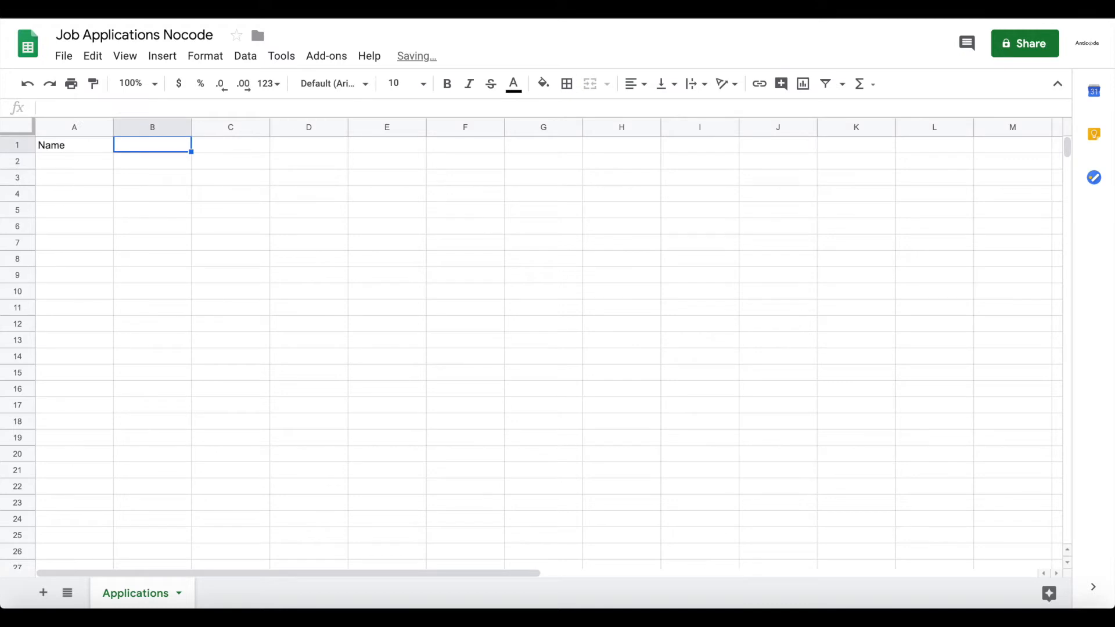
type("Email")
key("Return")
key("Up")
key("Right")
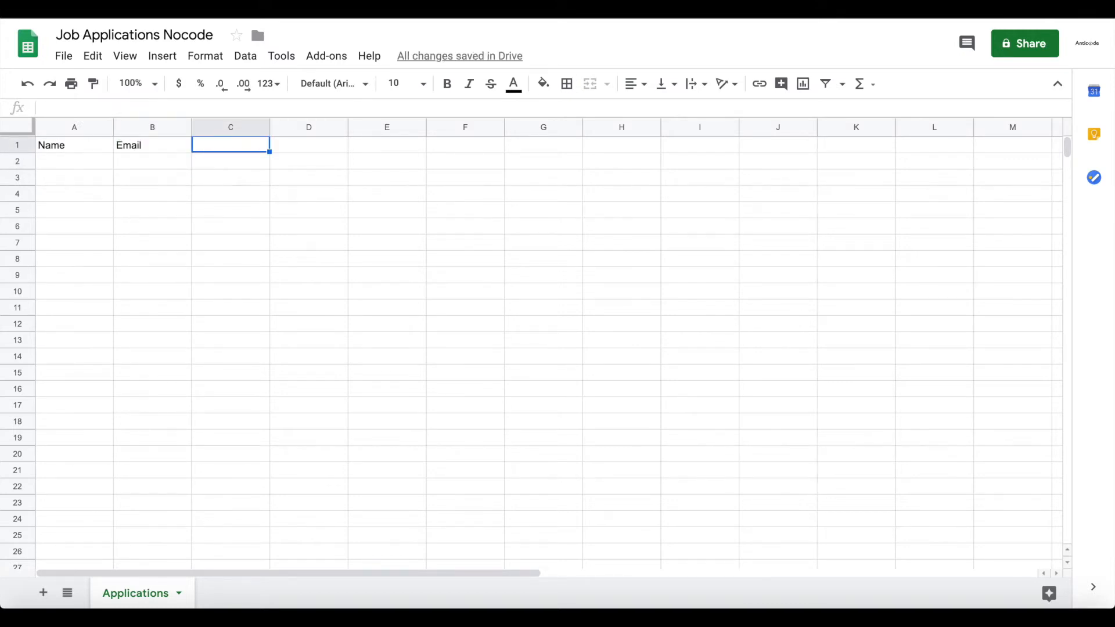
type("CV")
key("Return")
key("Up")
key("Right")
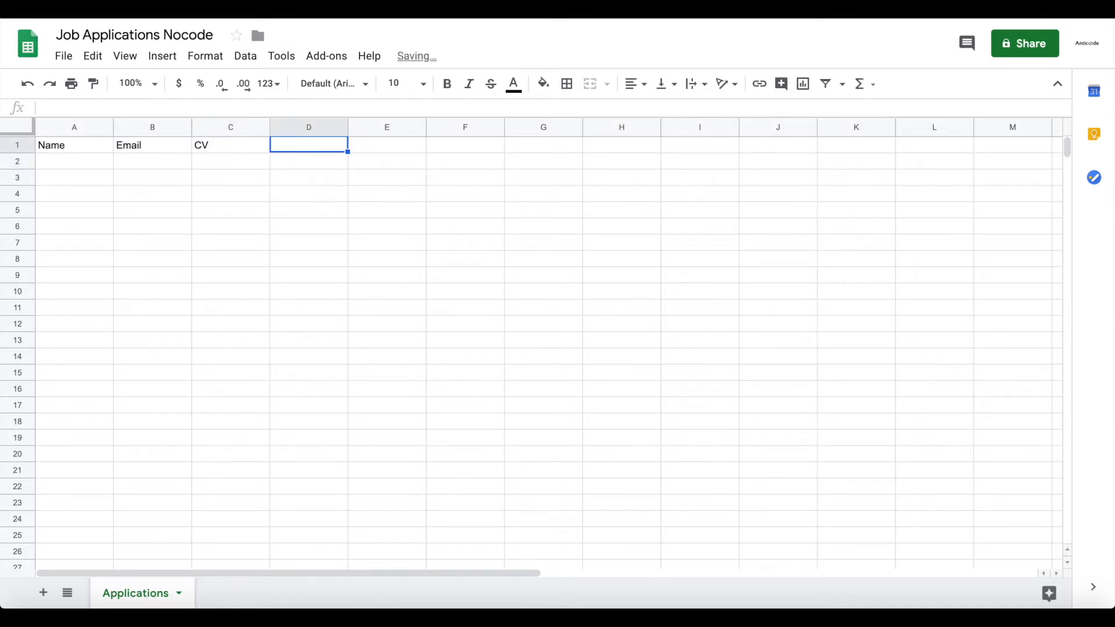
- Enter Motivational Text, Work Experience, Phone Number and Position in cells D1 to G1
type("B")
key("BackSpace")
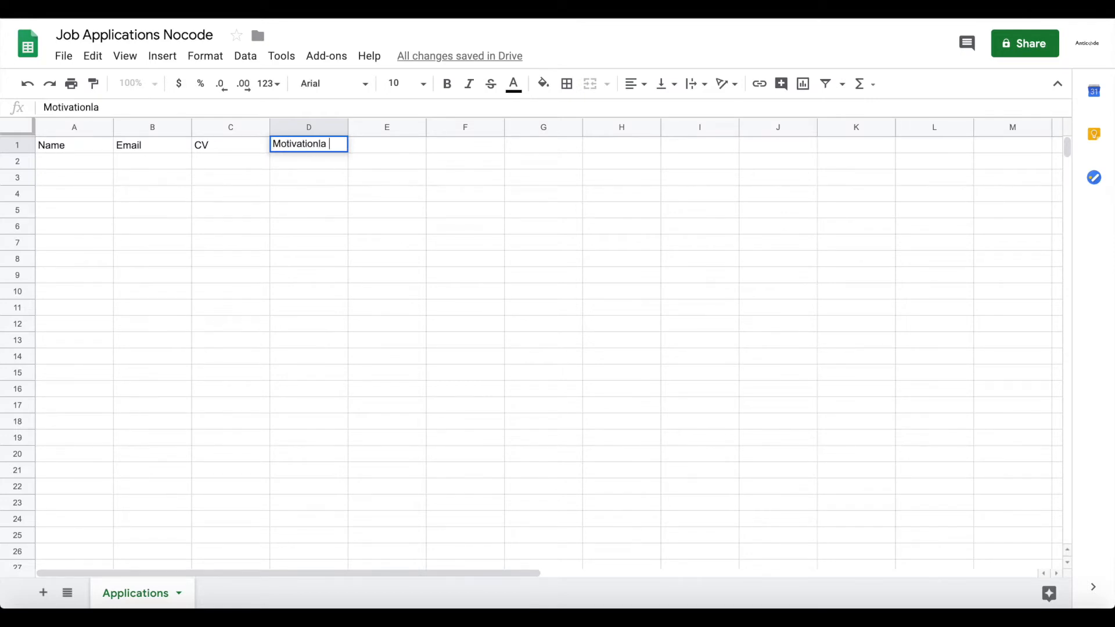
type("Motivational Text")
key("Tab")
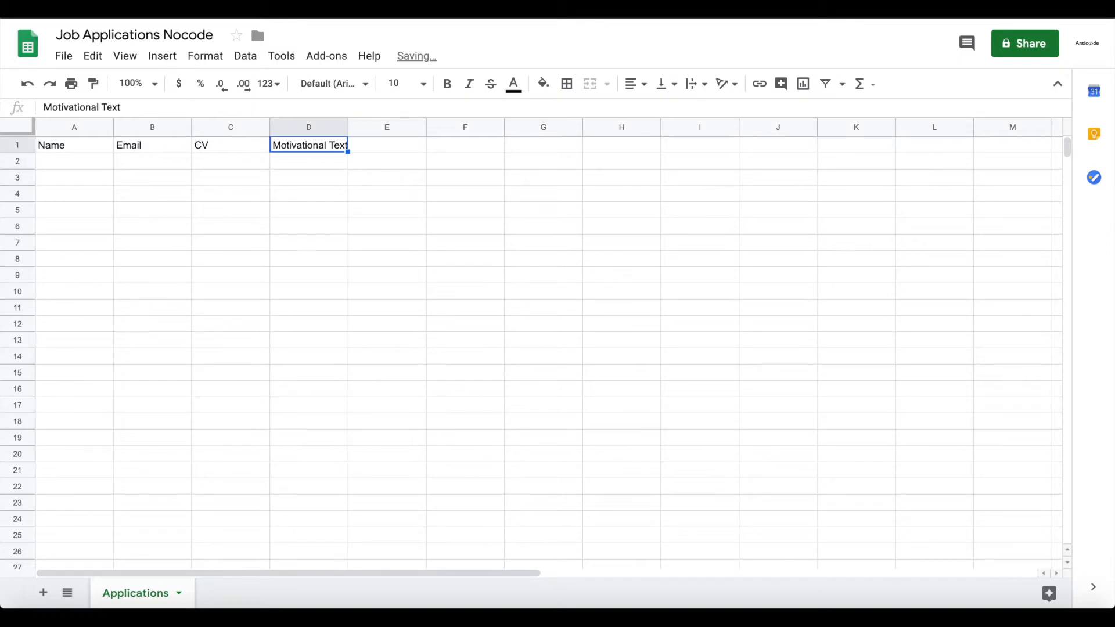
type("Work Experience")
key("Return")
key("Up")
key("Right")
type("Ph")
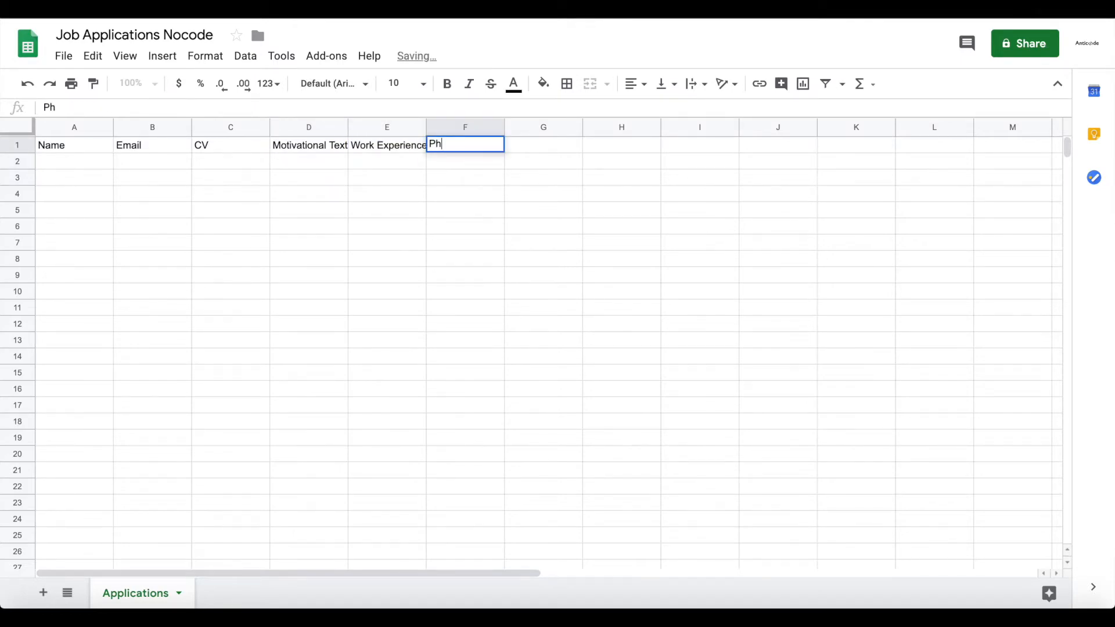
type("one Number")
key("Return")
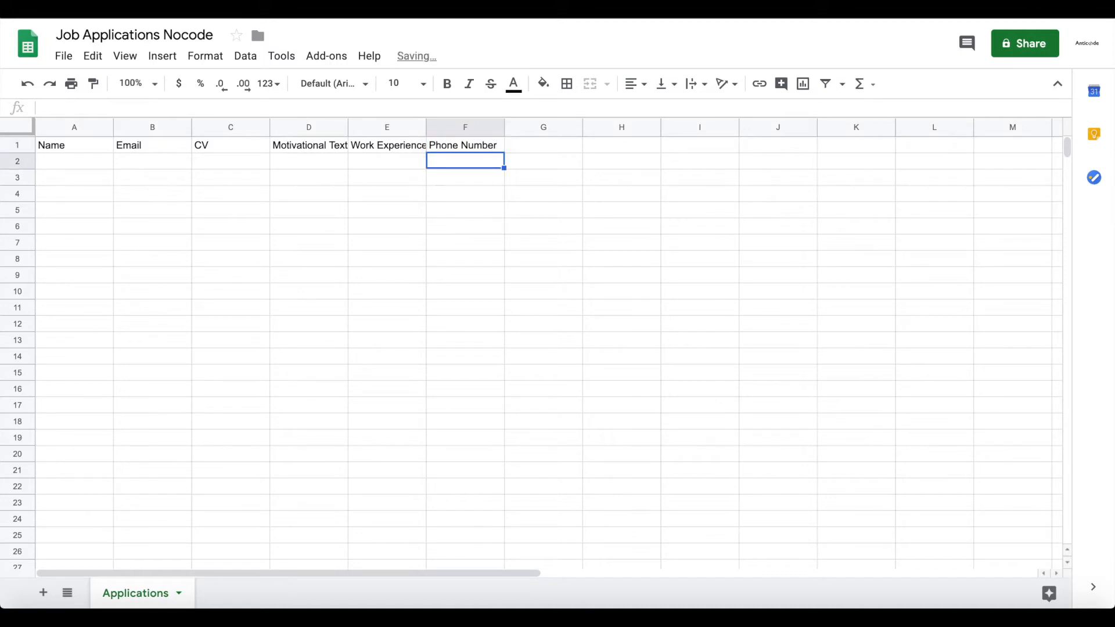
key("Up")
key("Right")
type("Position")
key("Return")
- Auto-fit column E so the Work Experience header fits
left_click(156, 376)
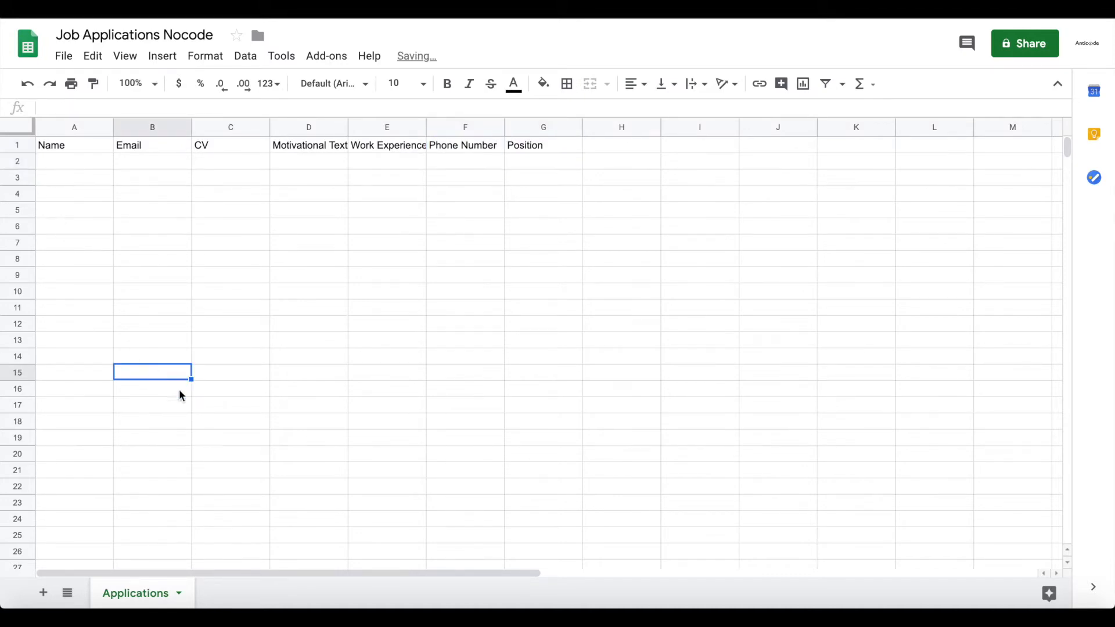
double_click(427, 127)
left_click(608, 162)
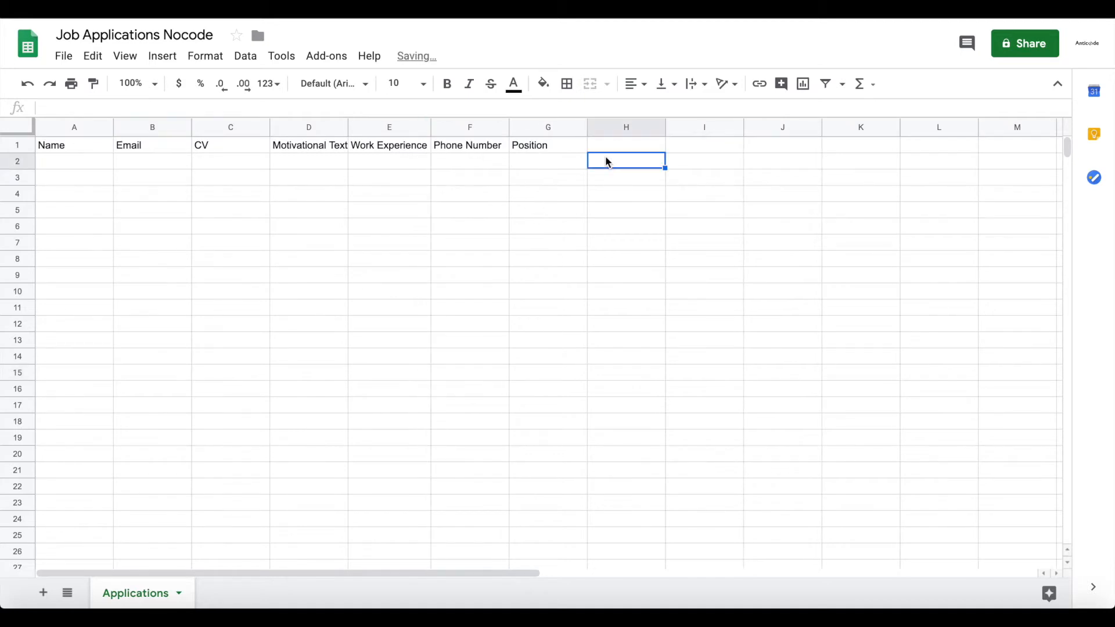
left_click(622, 148)
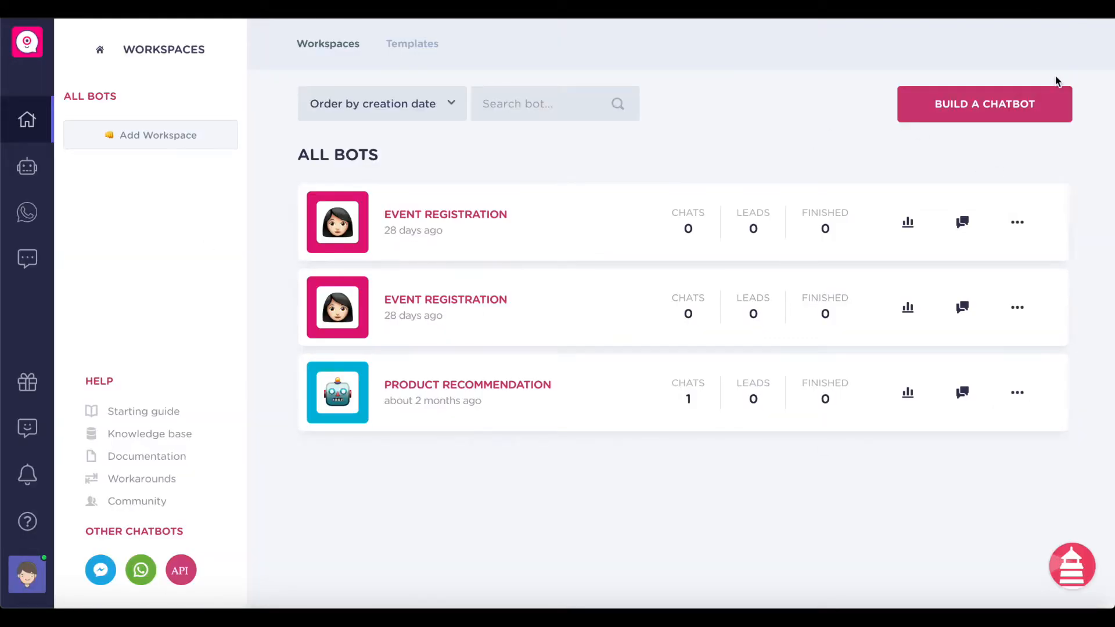
- Build a new chatbot from scratch rather than from a template
left_click(960, 118)
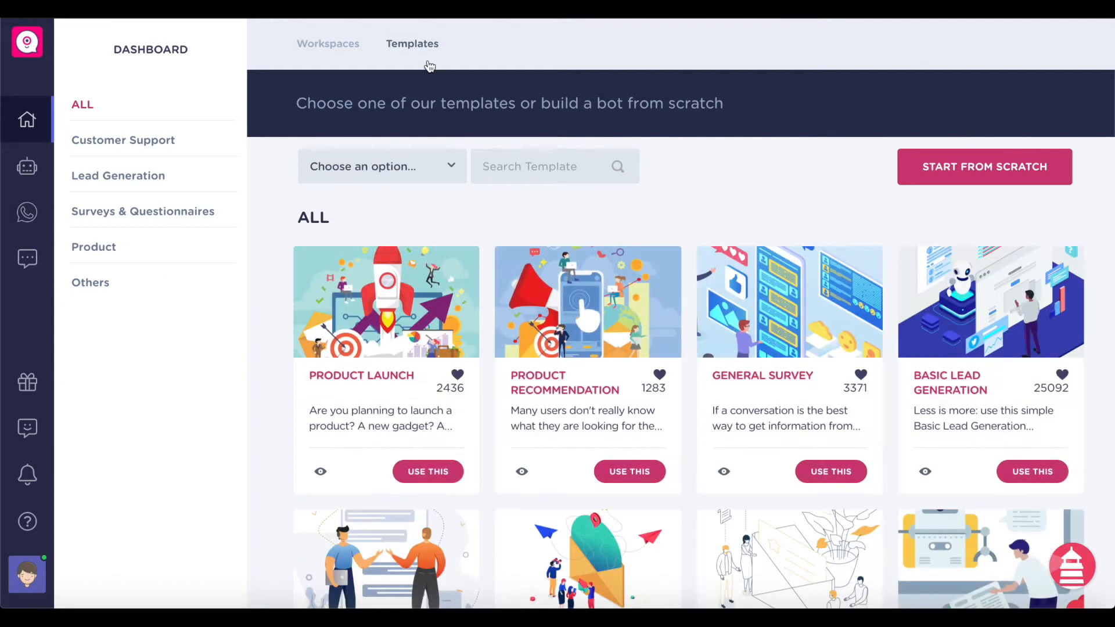
left_click(998, 167)
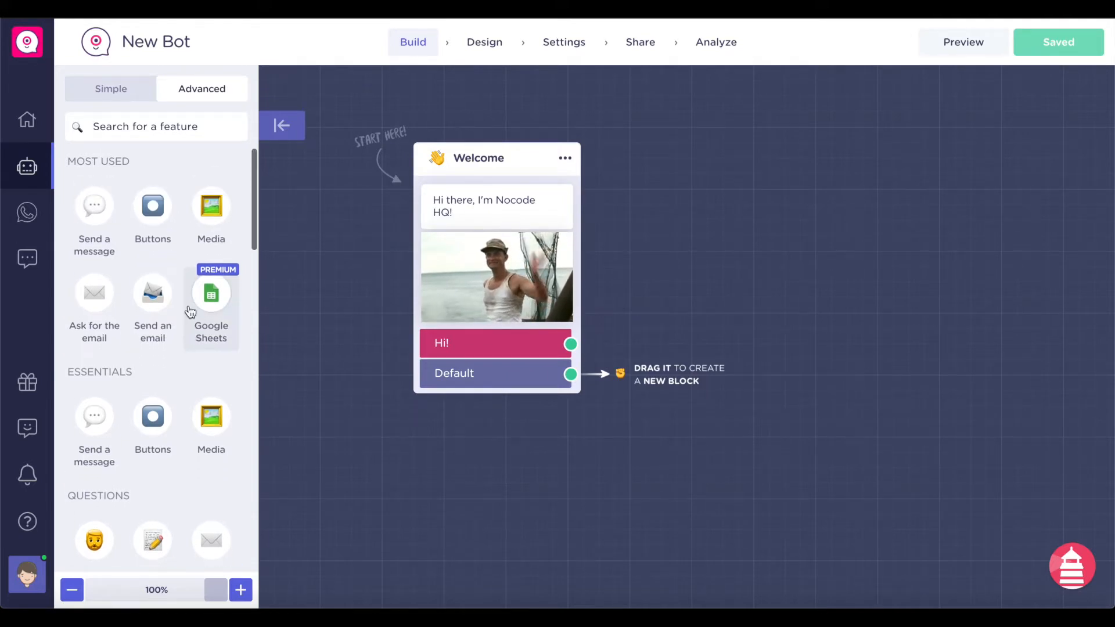
- Rename the bot 'Application Bot' and move the Welcome block up and left
left_click(157, 40)
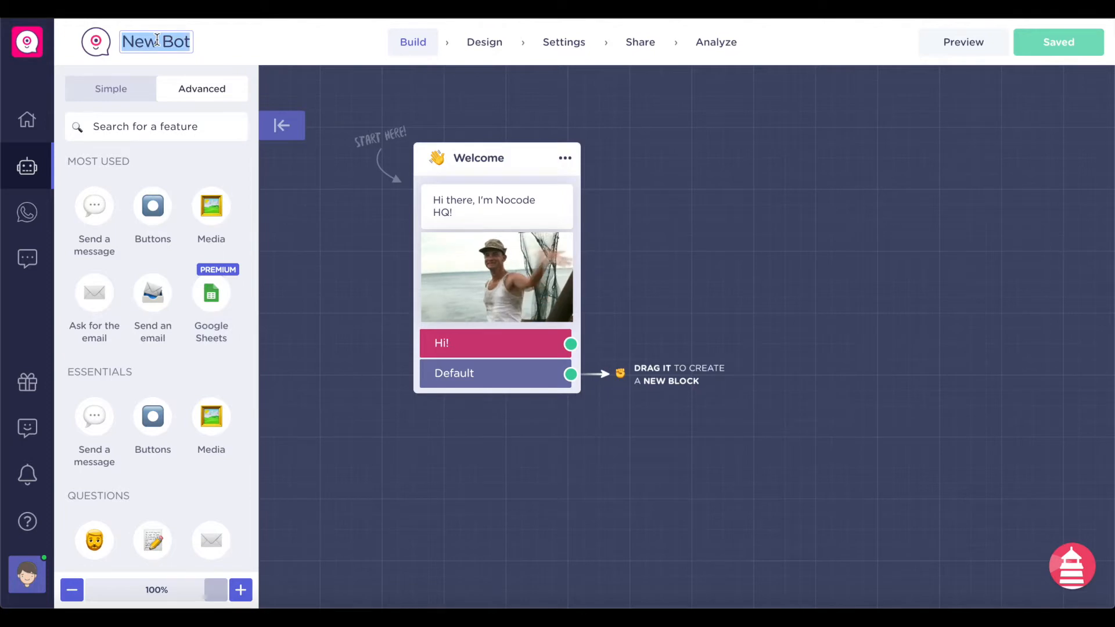
type("Application Bot")
left_click(324, 169)
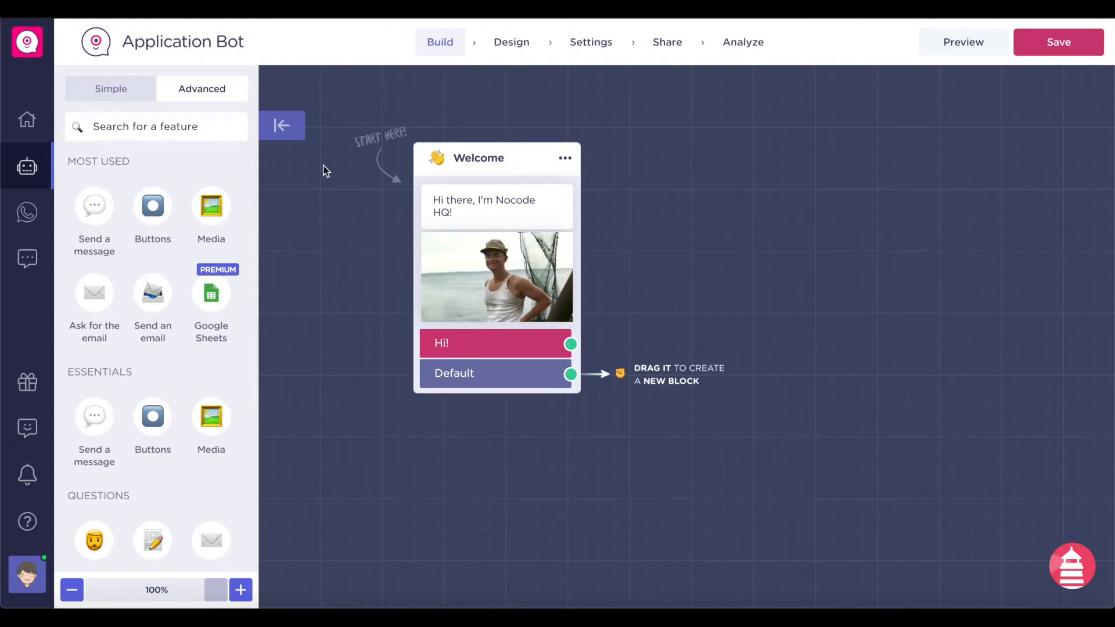
left_click_drag(463, 157, 434, 203)
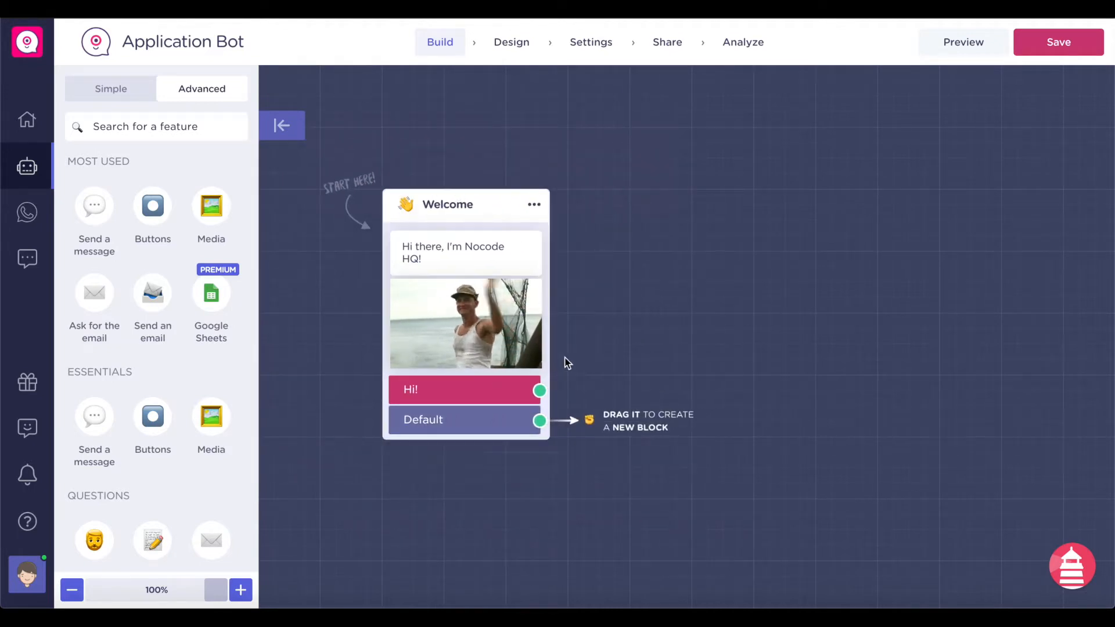
- Drag out from the Hi! answer, dismiss the new-block choices, and browse the block library
left_click_drag(540, 391, 799, 308)
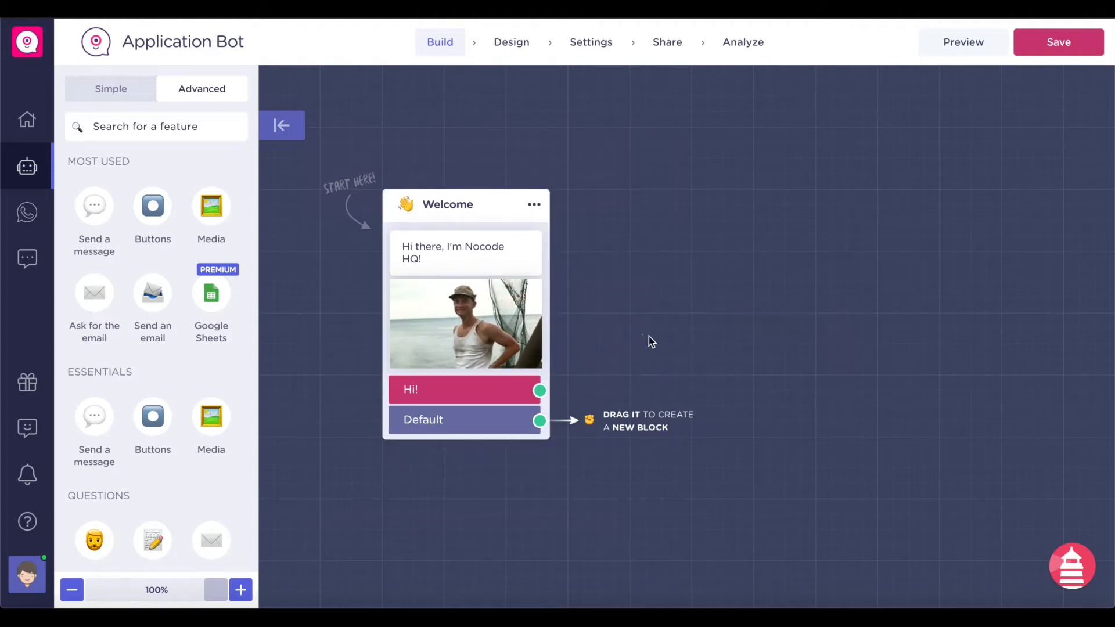
left_click(630, 423)
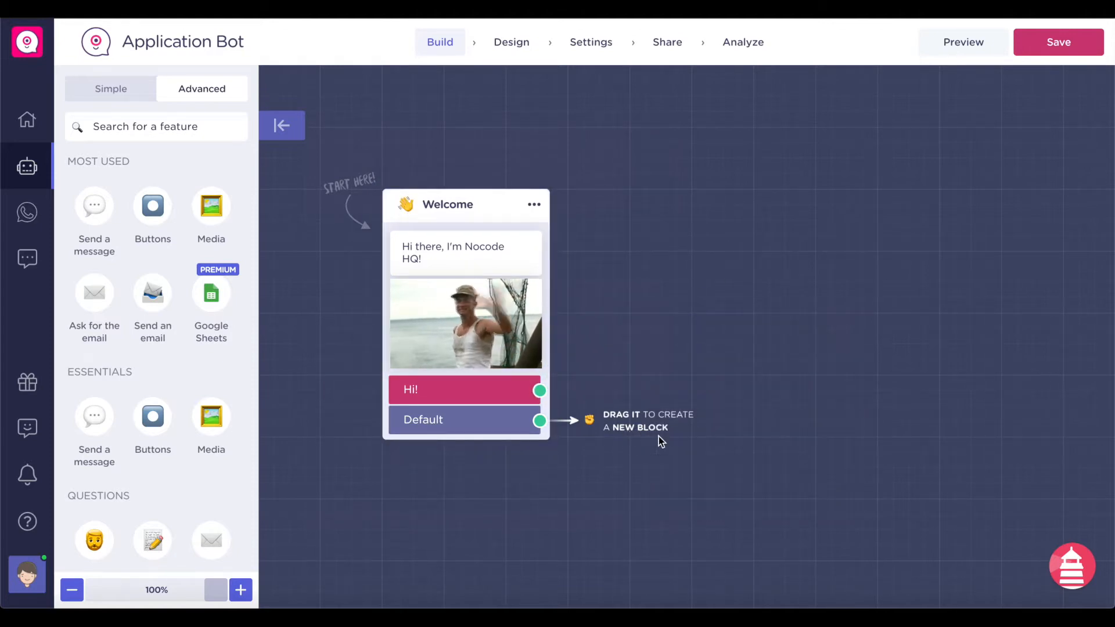
scroll(126, 198, "down", 2)
scroll(124, 192, "down", 6)
scroll(124, 191, "up", 9)
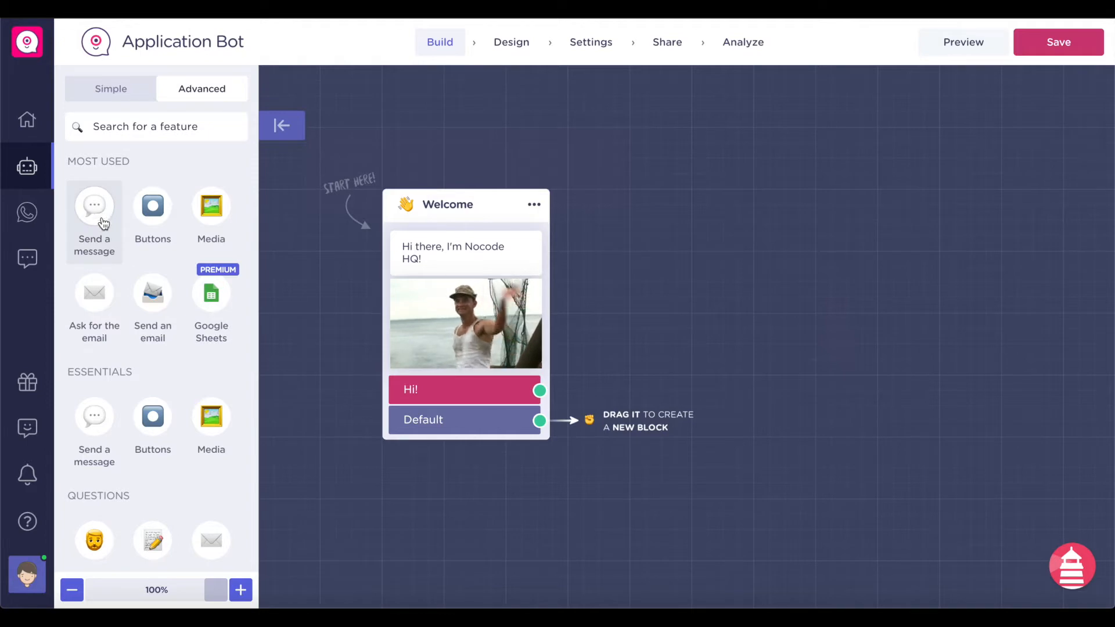
scroll(101, 221, "down", 2)
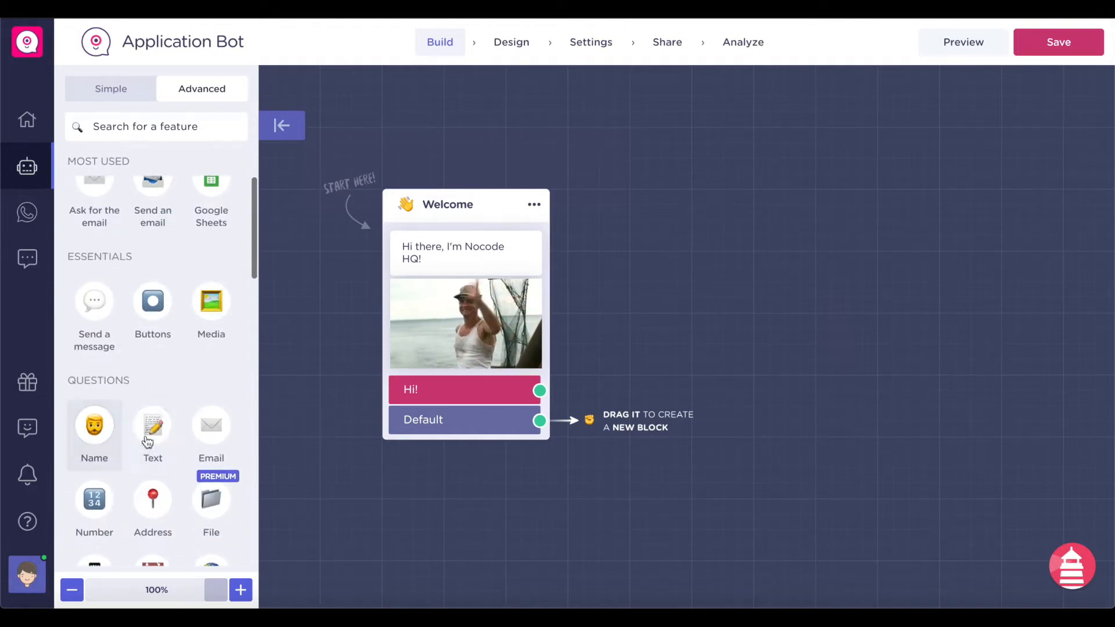
scroll(114, 463, "down", 1)
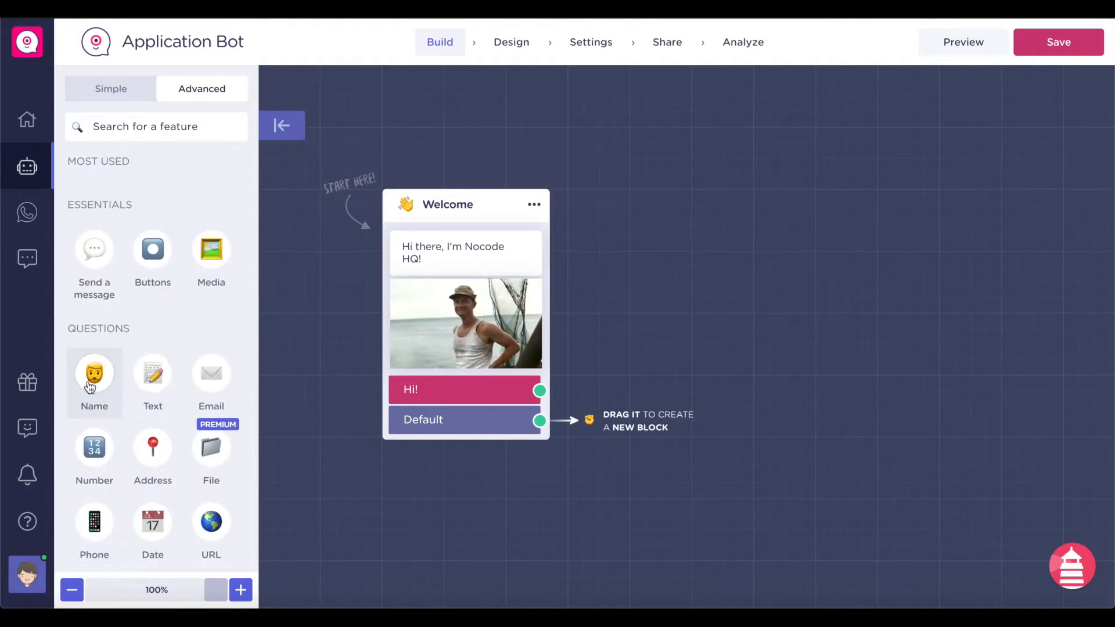
scroll(268, 417, "down", 3)
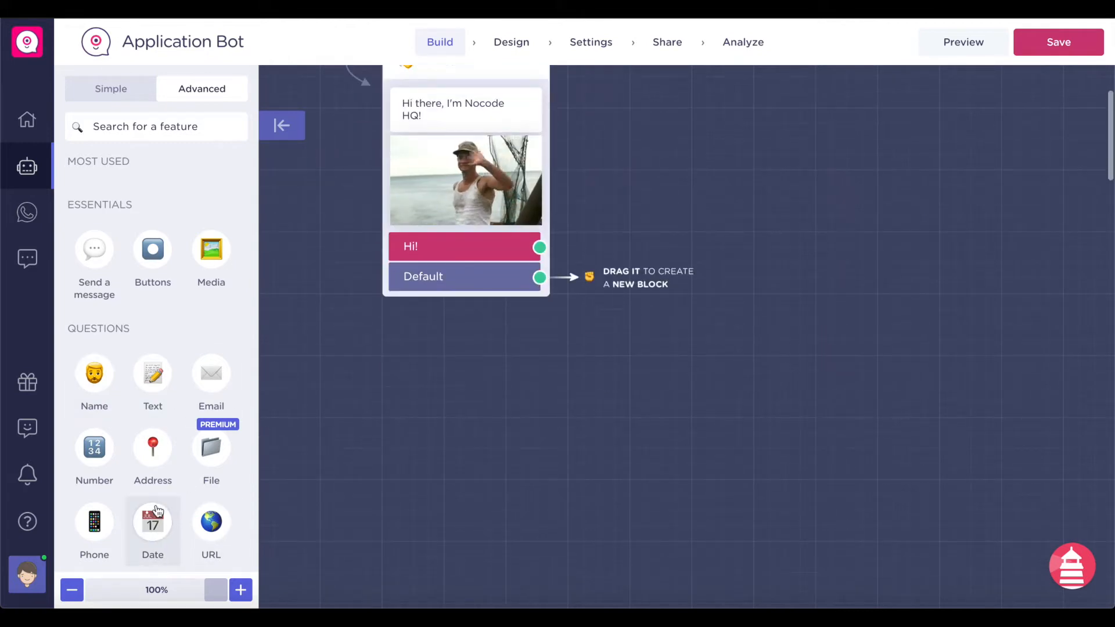
scroll(615, 406, "up", 1)
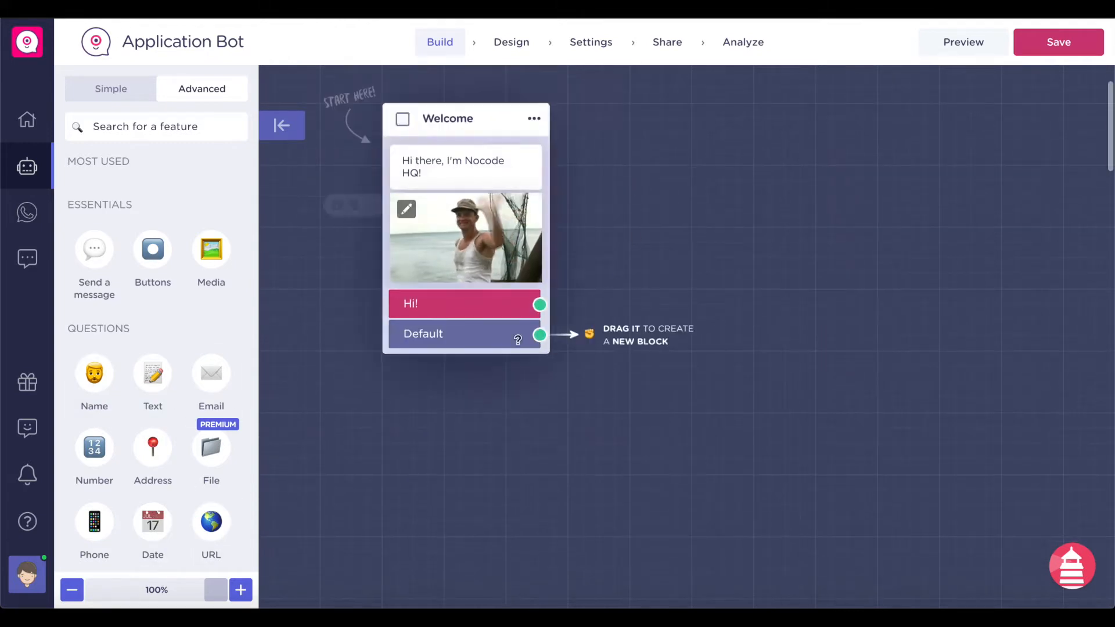
- Change the welcome message to 'Hello, thank you for your interest in applying to Nocode HQ'
left_click(450, 156)
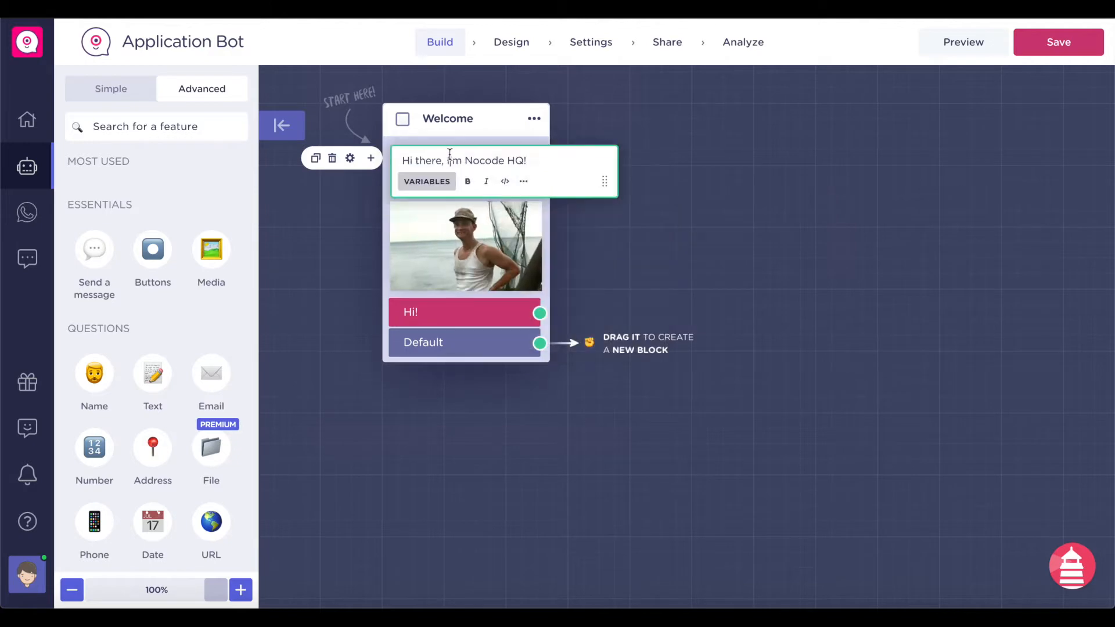
triple_click(451, 156)
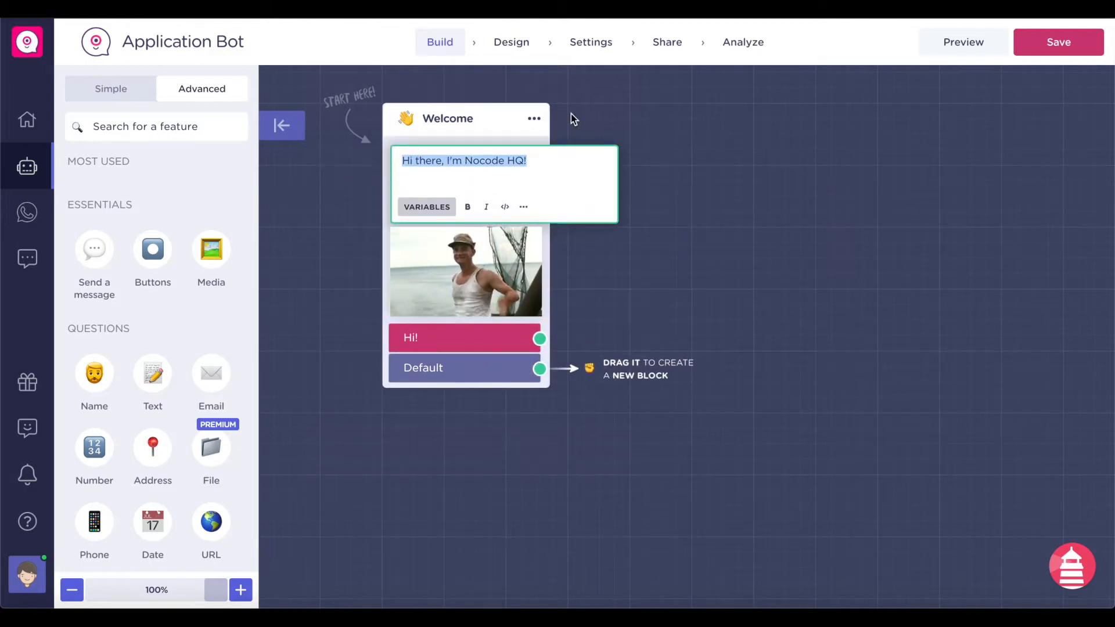
type("Hello, thank you for your interest in Niocode")
key("BackSpace")
key("BackSpace")
key("BackSpace")
key("BackSpace")
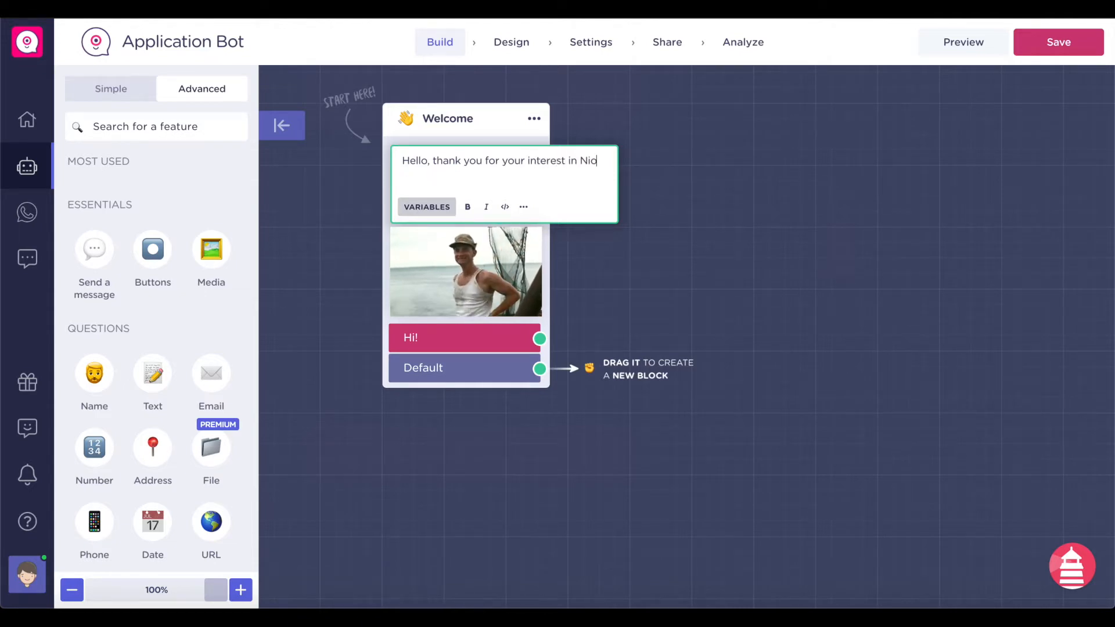
type("ocode HQ")
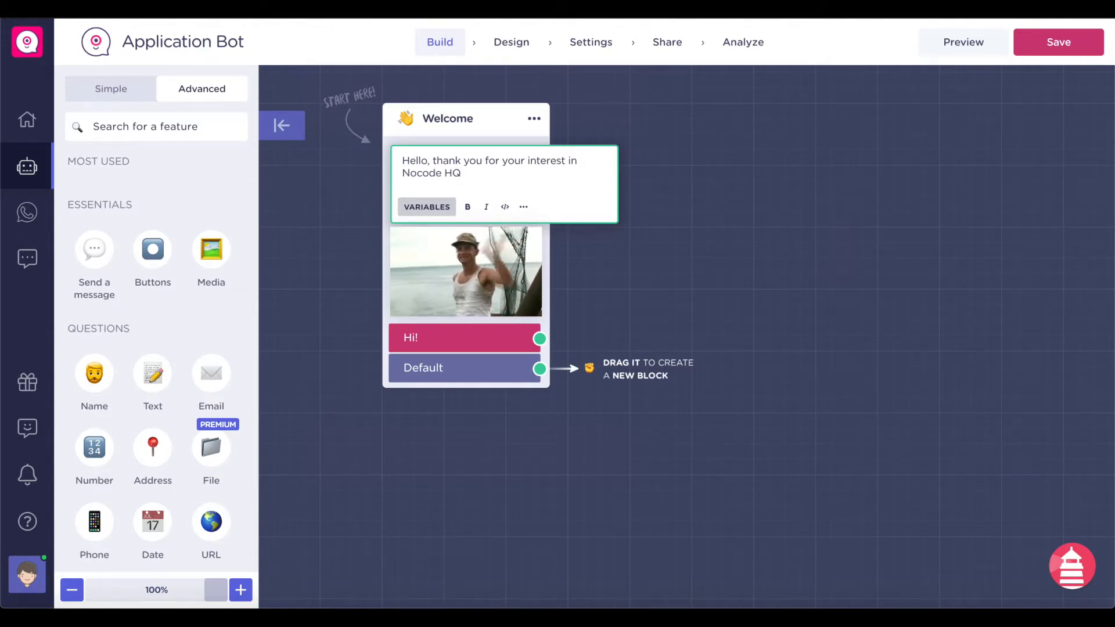
left_click(588, 157)
type("aappl")
key("BackSpace")
key("BackSpace")
key("BackSpace")
key("BackSpace")
type("pplying to")
left_click(560, 181)
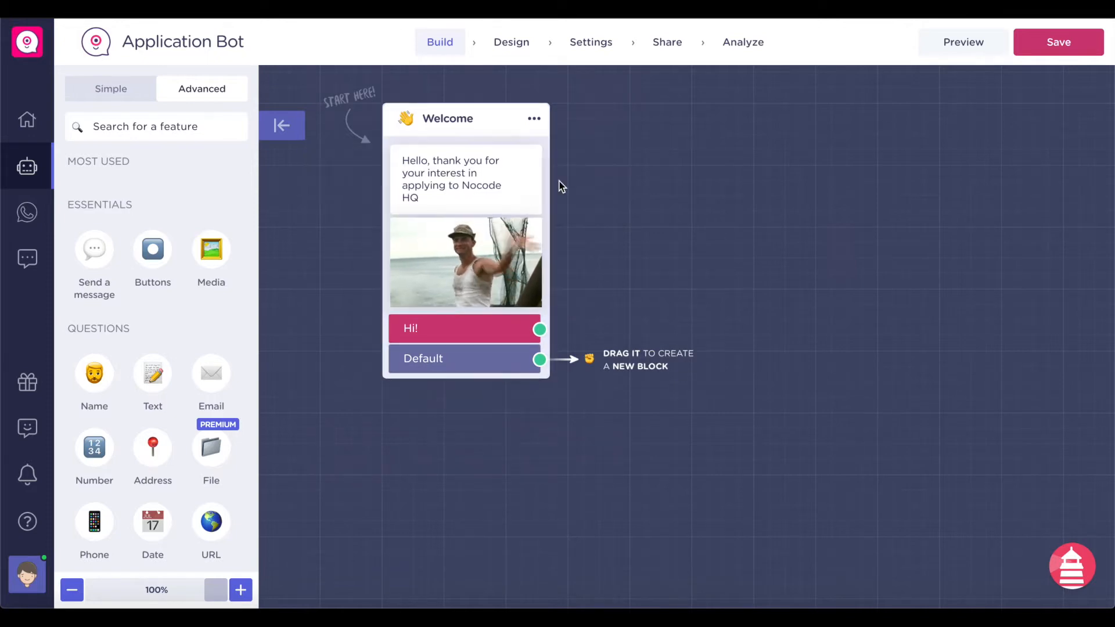
- Append '. Are you ready to start?' to the welcome message
left_click(541, 178)
type(". Are you ready to")
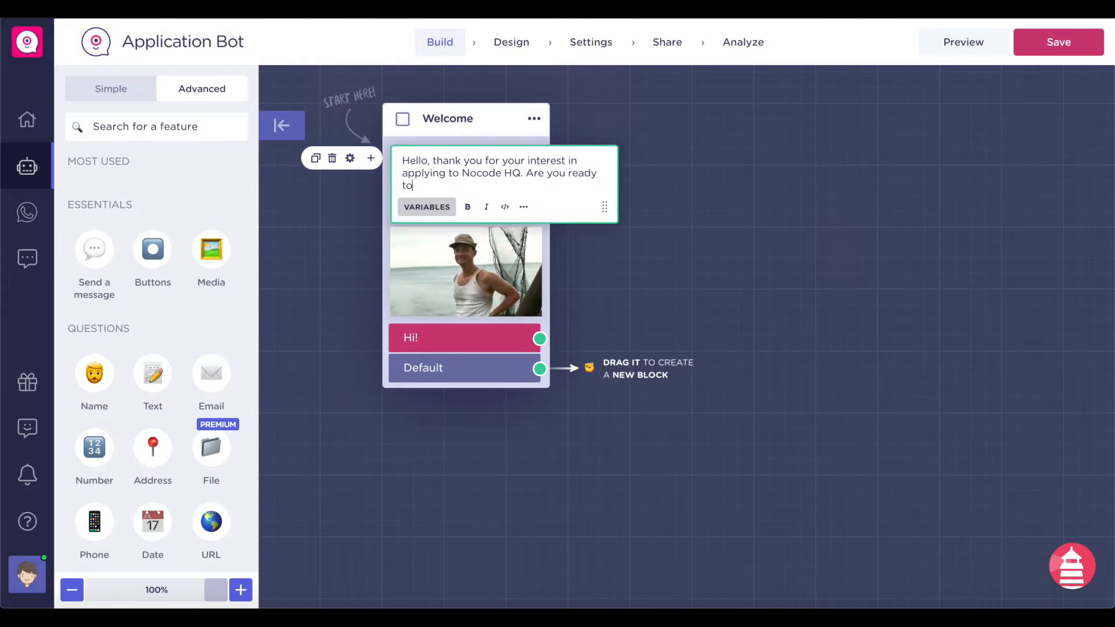
type(" go")
key("BackSpace")
key("BackSpace")
key("BackSpace")
key("BackSpace")
key("BackSpace")
type("o start?")
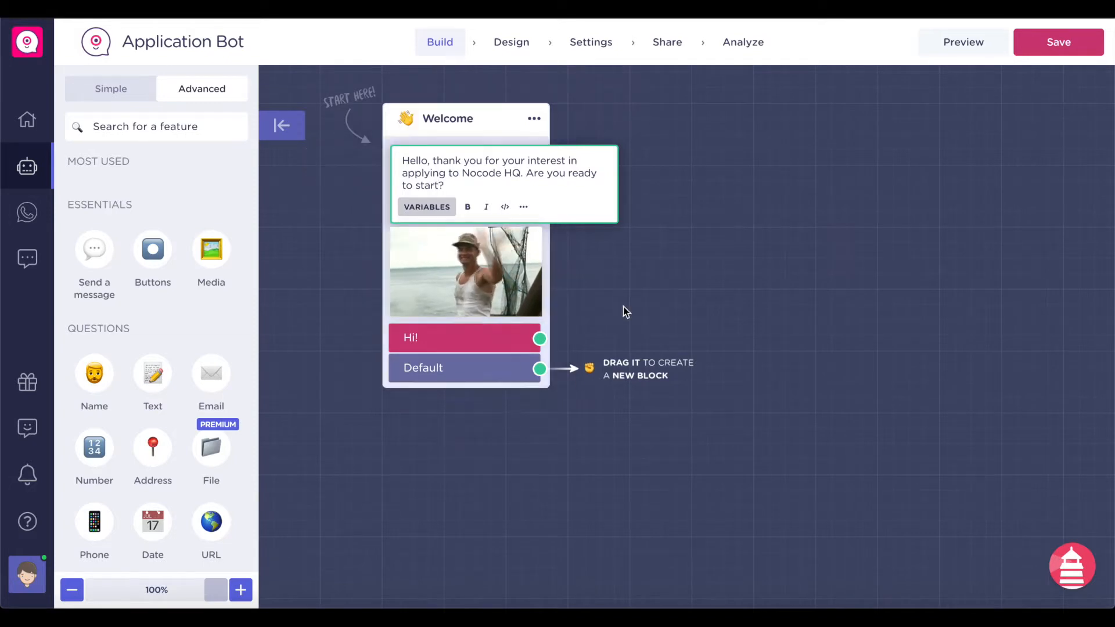
left_click(622, 309)
- Rename the Hi! reply button to 'Let's Go'
triple_click(492, 341)
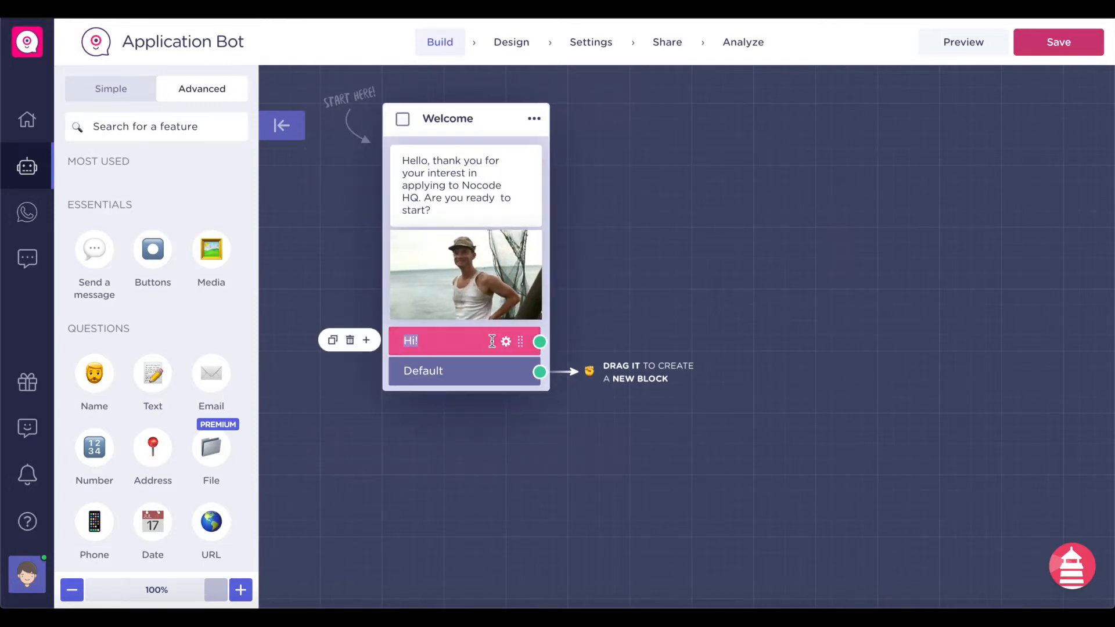
type("Yes")
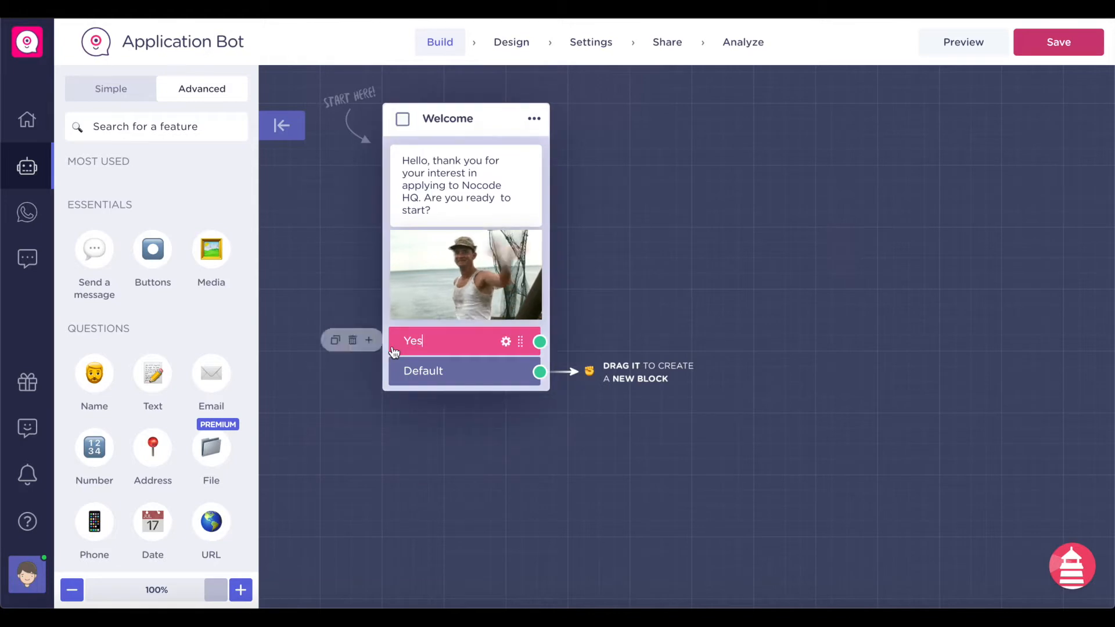
double_click(422, 343)
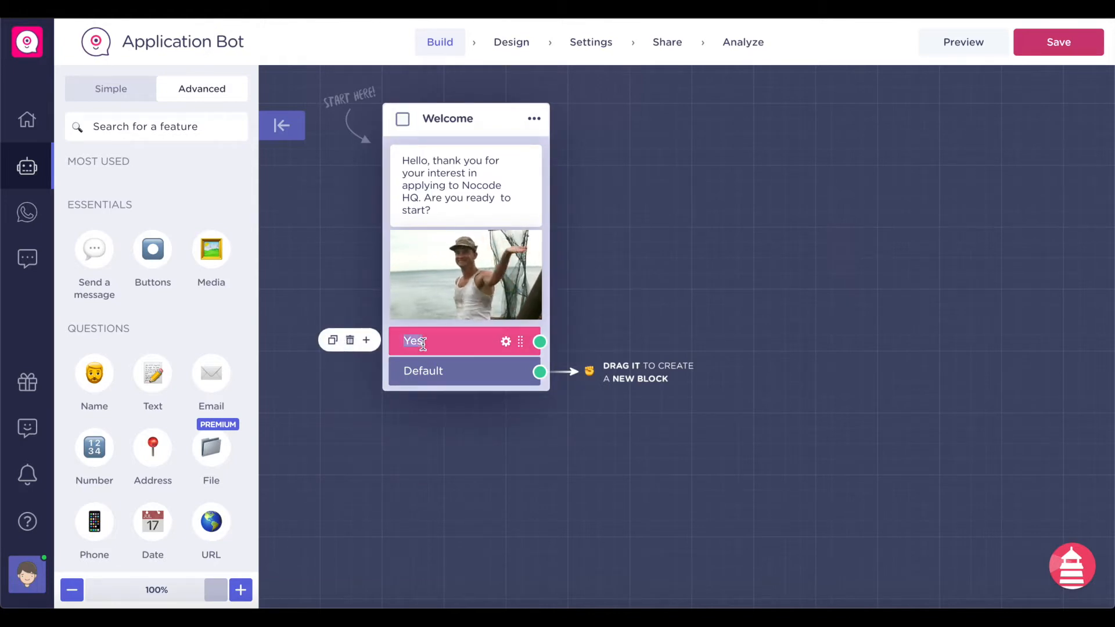
type("Let's Go")
left_click(476, 281)
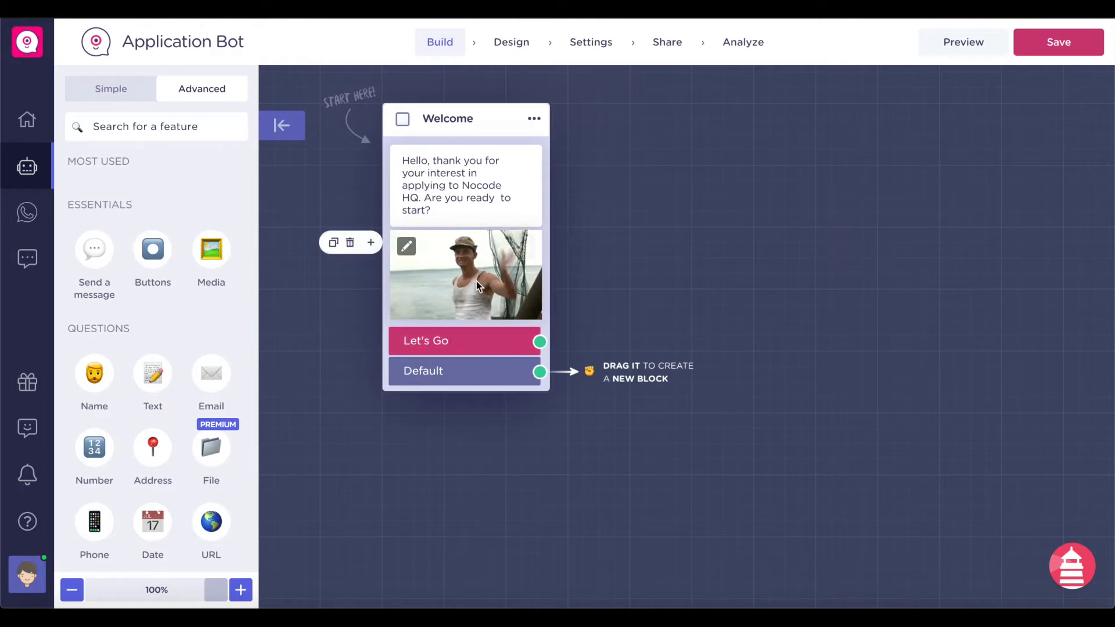
- Replace the welcome GIF with the third GIPHY result for 'Lets go'
left_click(406, 246)
left_click(531, 284)
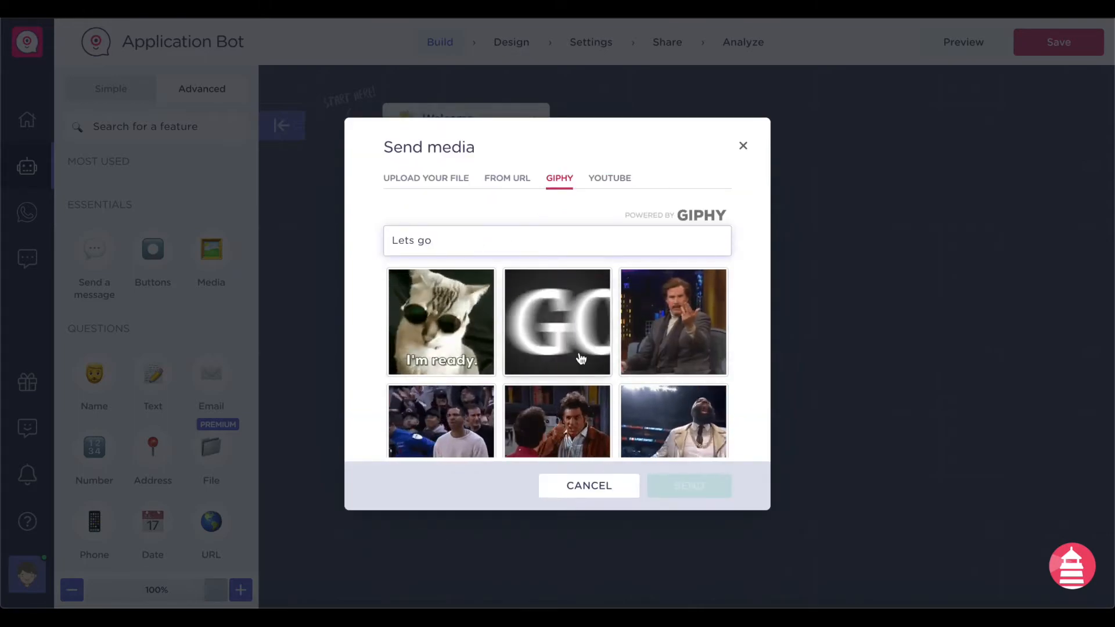
left_click(674, 323)
left_click(704, 492)
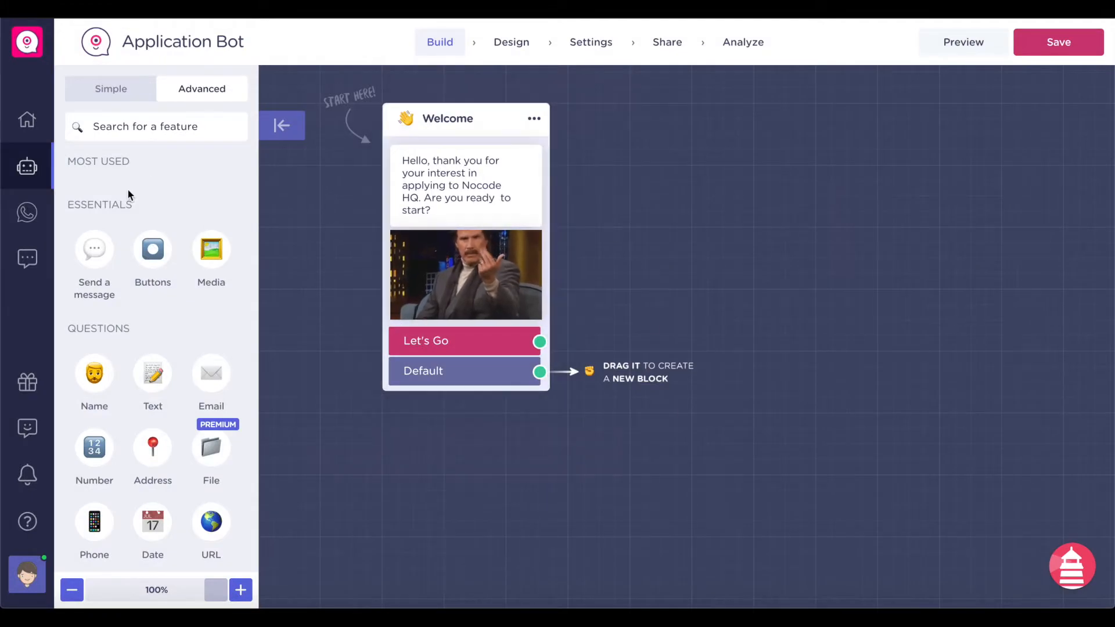
- Add a Picture choice question block right of the Welcome block, plus an answer option
scroll(127, 188, "down", 3)
scroll(155, 341, "up", 1)
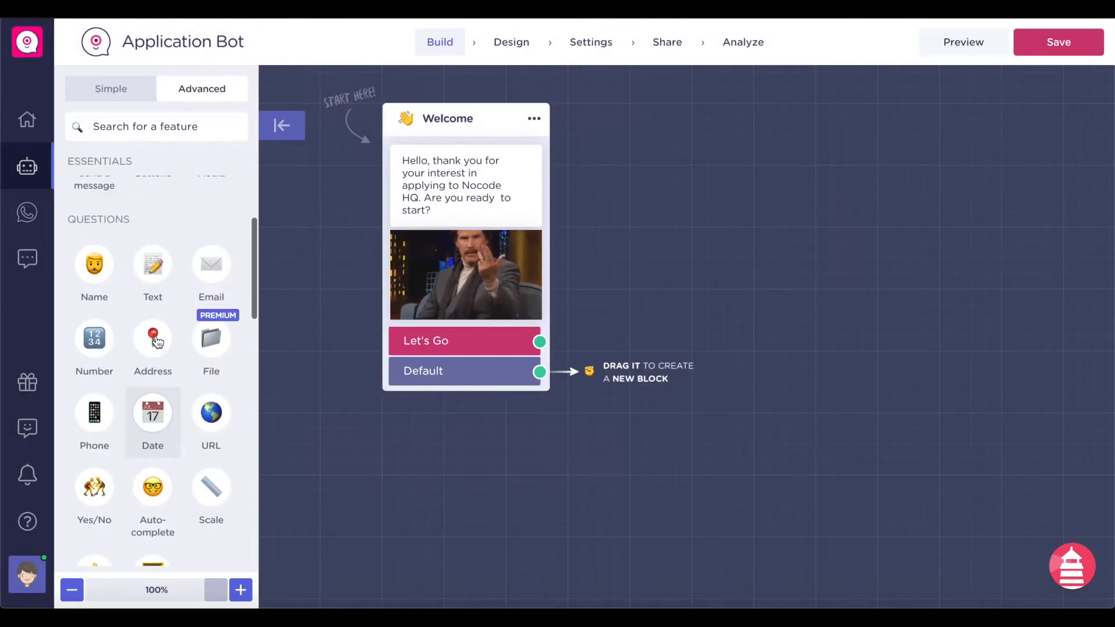
scroll(126, 309, "down", 1)
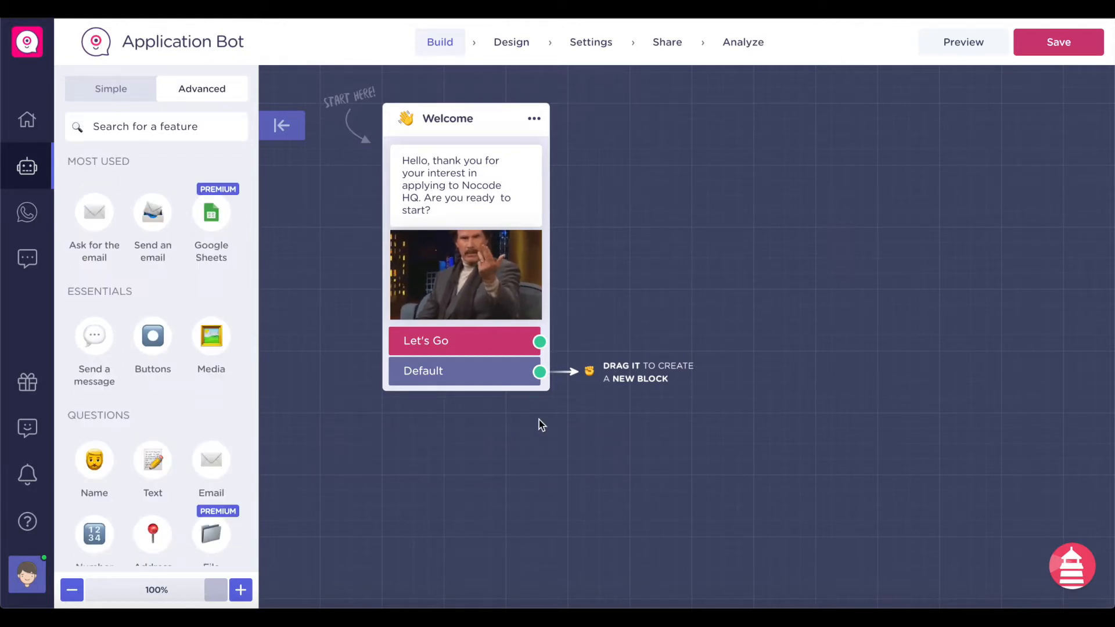
scroll(105, 452, "down", 3)
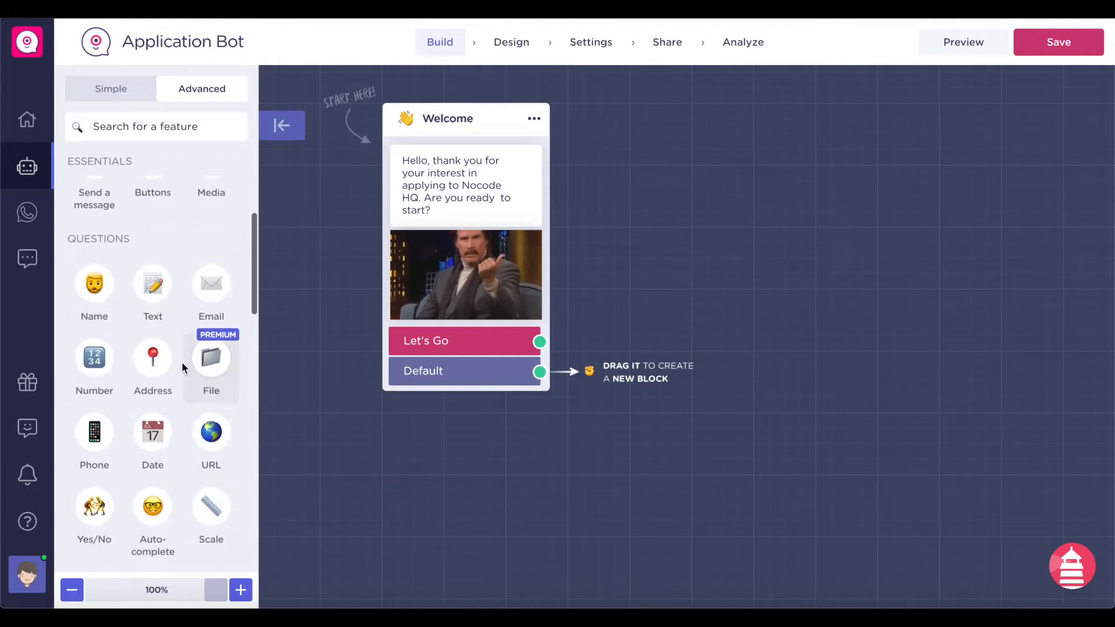
scroll(186, 373, "down", 3)
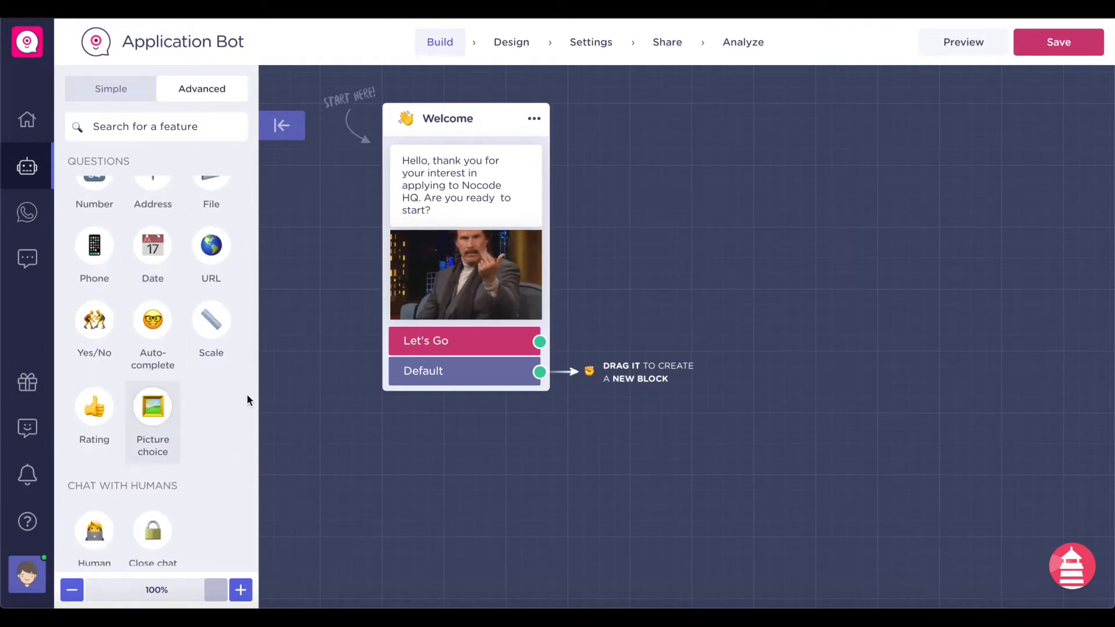
left_click(165, 417)
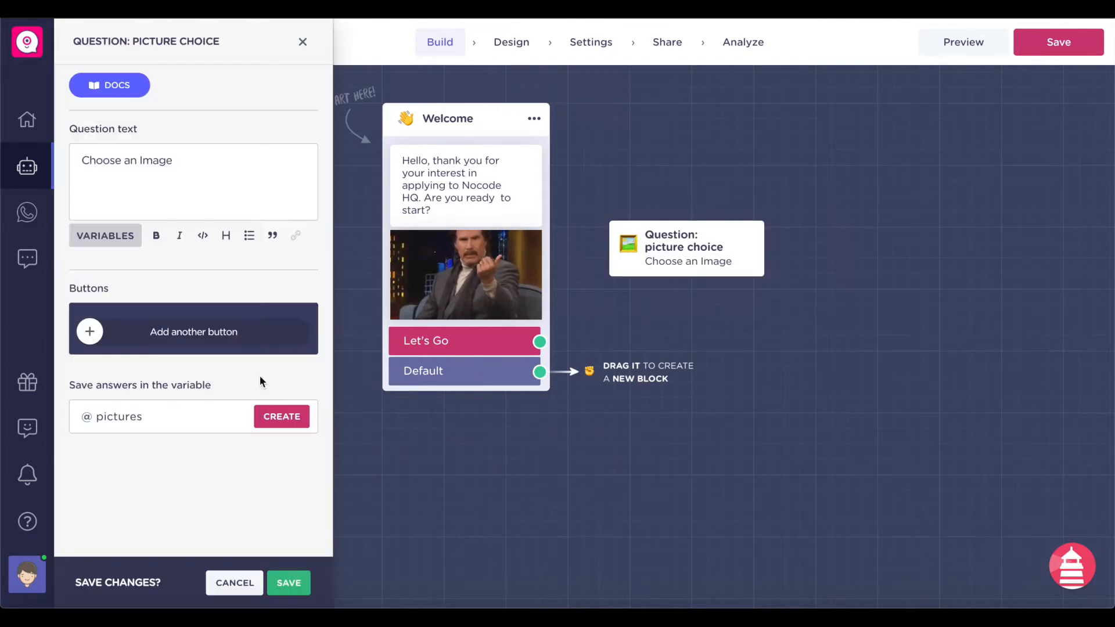
left_click_drag(674, 238, 718, 236)
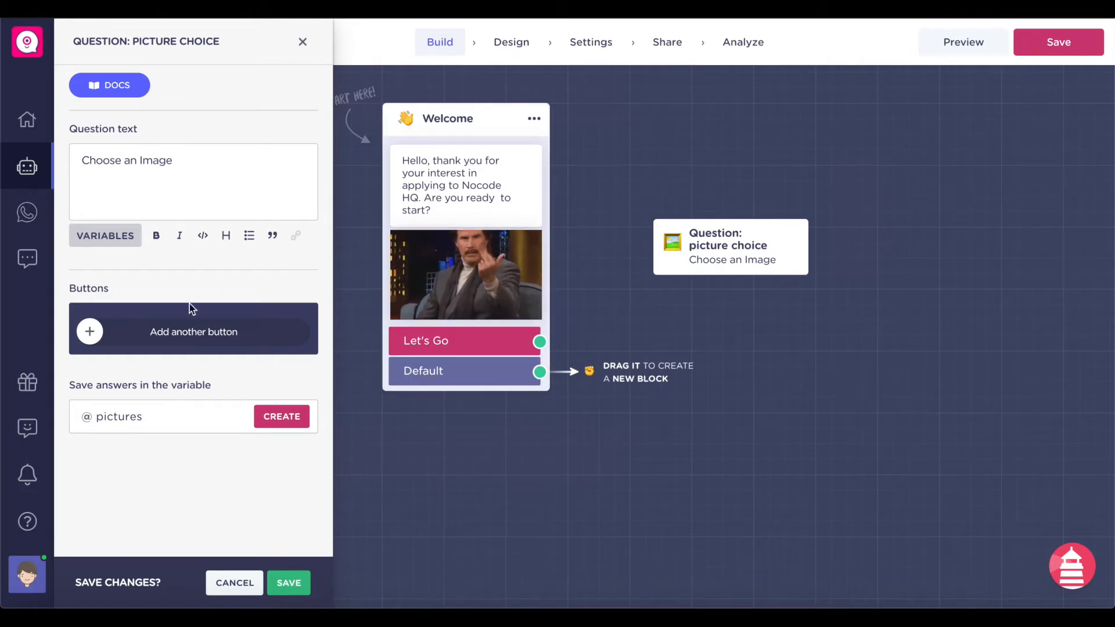
left_click(90, 332)
- Add two more options and change the question to 'For which job do you want to apply?'
left_click(162, 382)
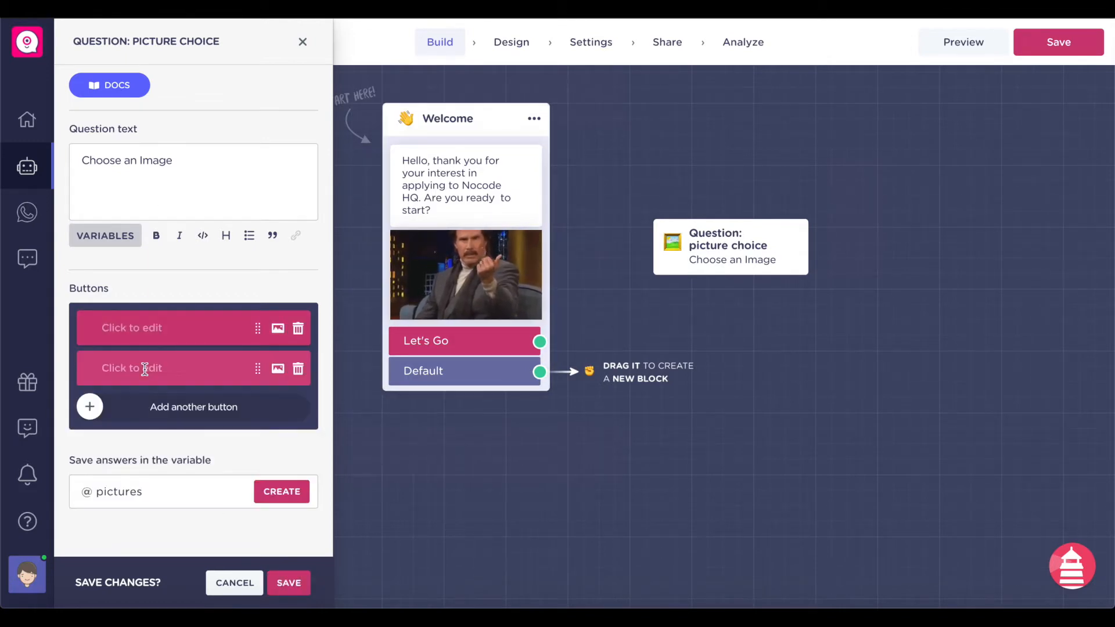
left_click(129, 405)
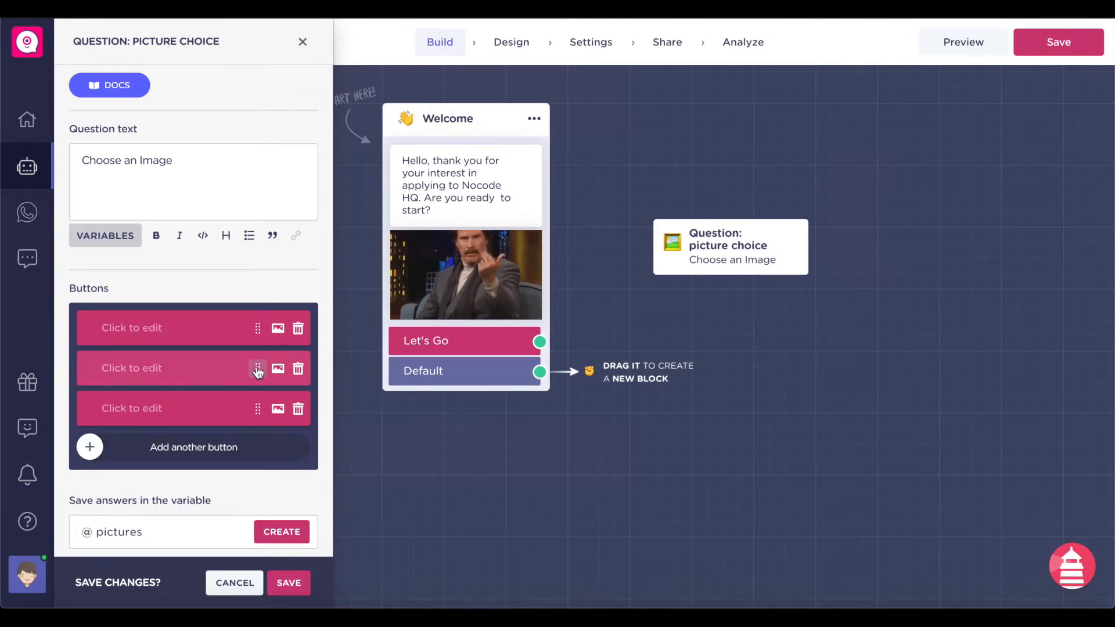
triple_click(195, 156)
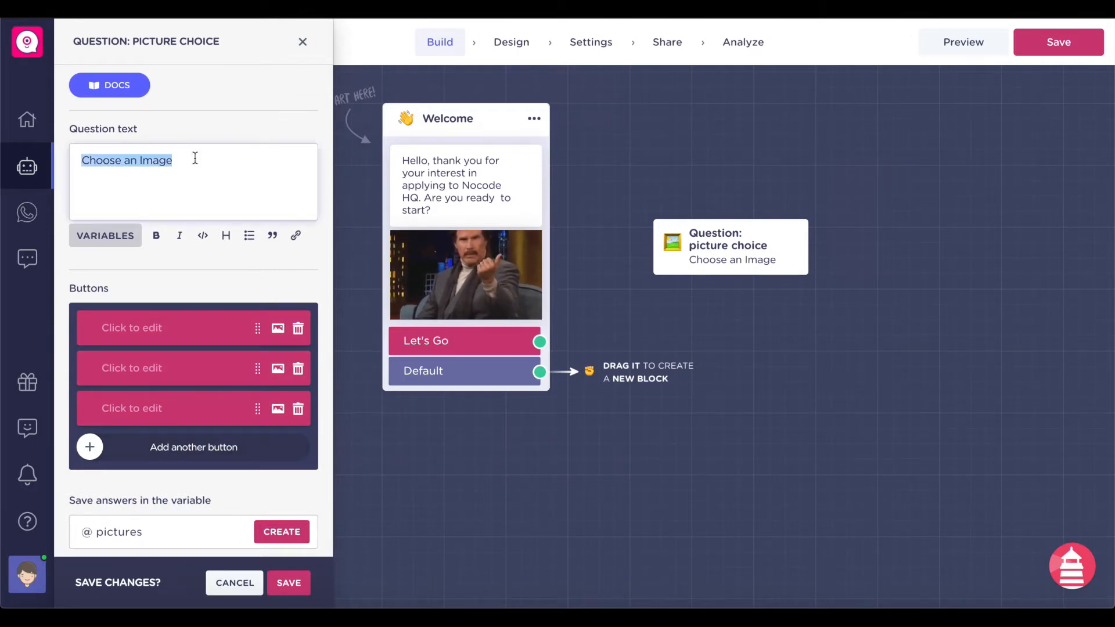
type("For")
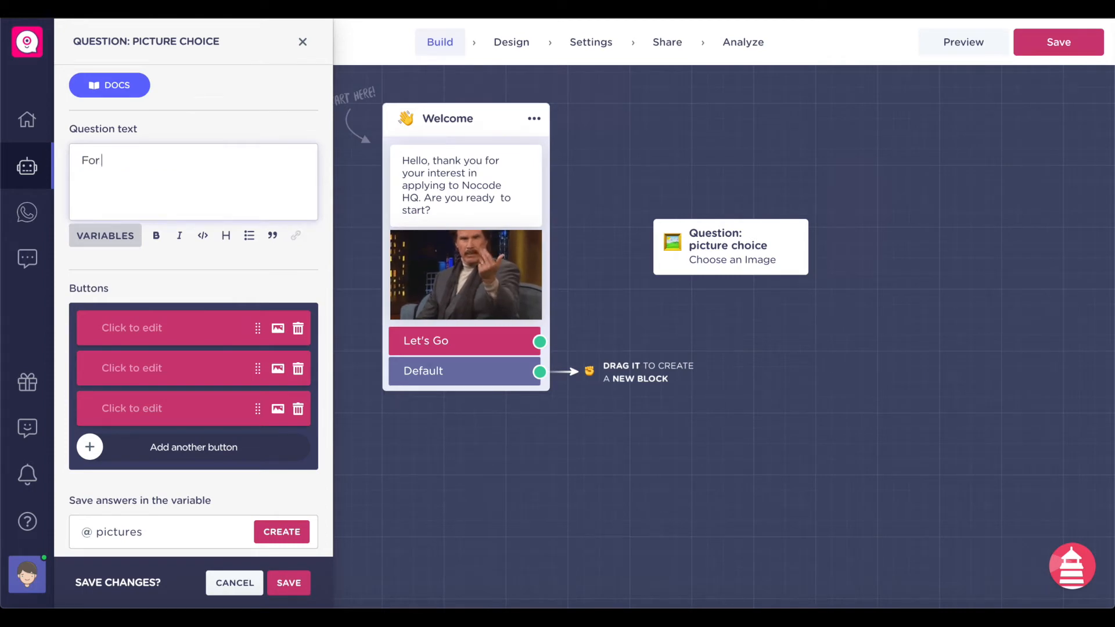
type(" which job do y")
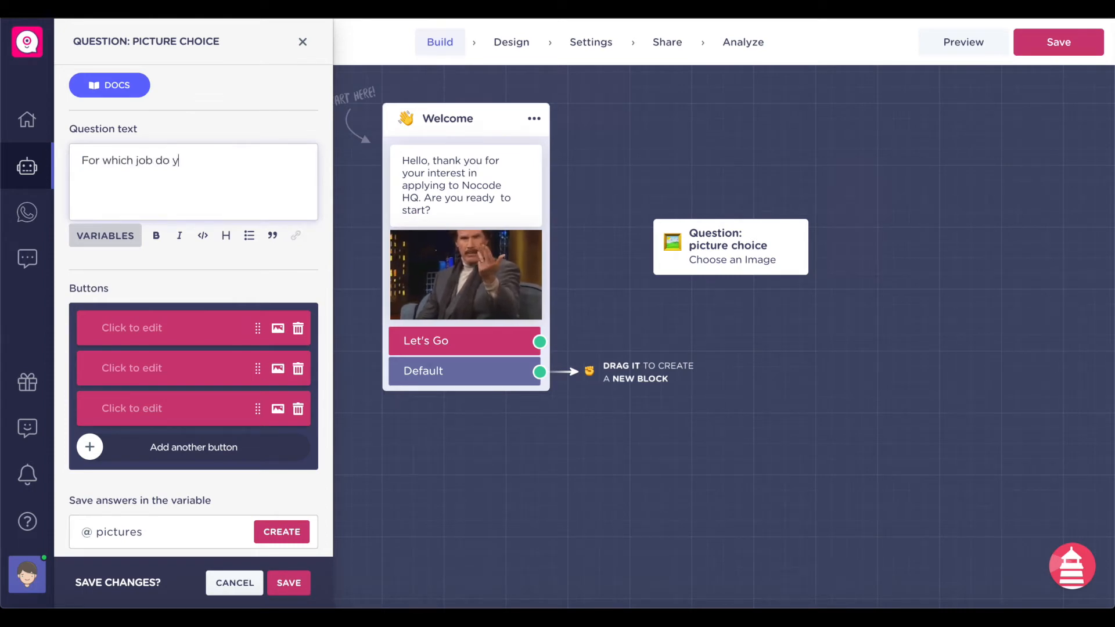
key("ctrl+a")
key("Right")
type("ou want to apply?")
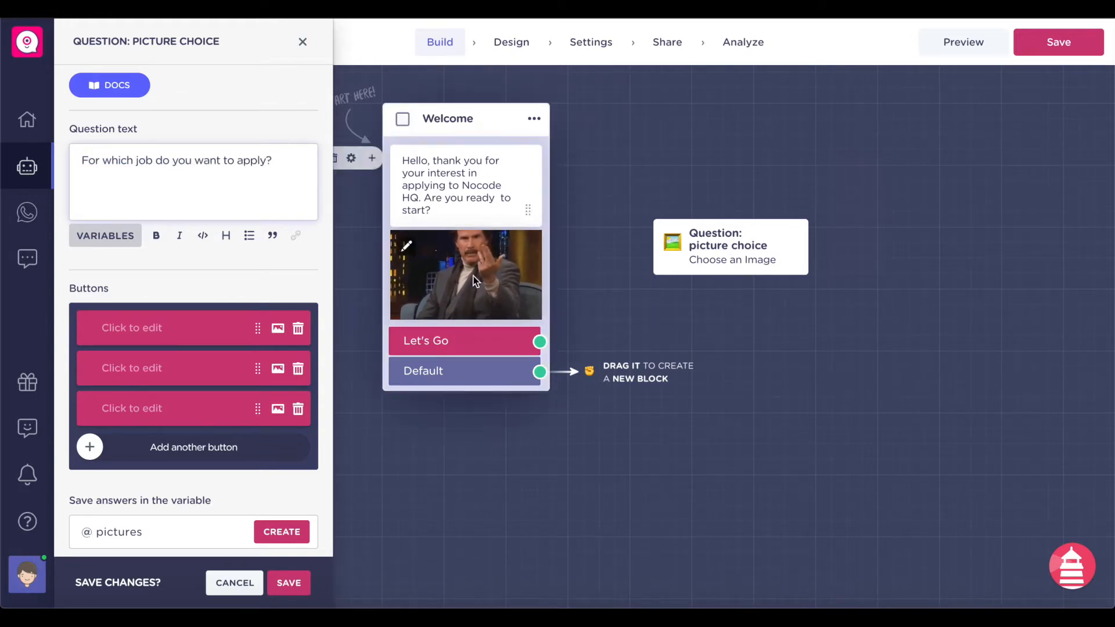
- Connect Let's Go to the question and label the first option 'Junior Software Engineer'
left_click_drag(540, 342, 697, 249)
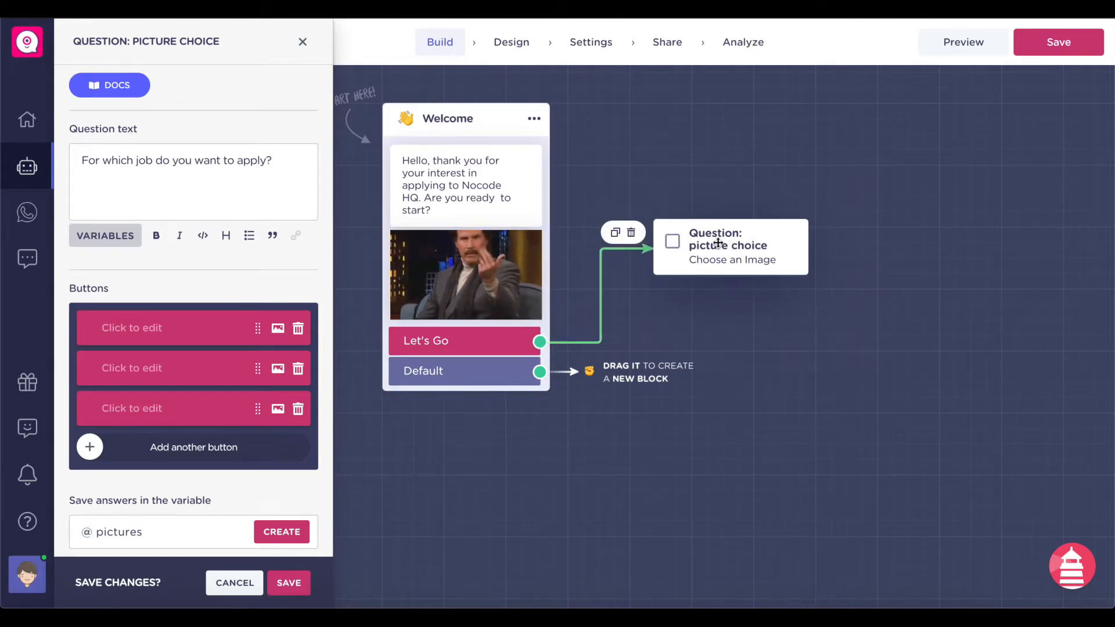
left_click(165, 330)
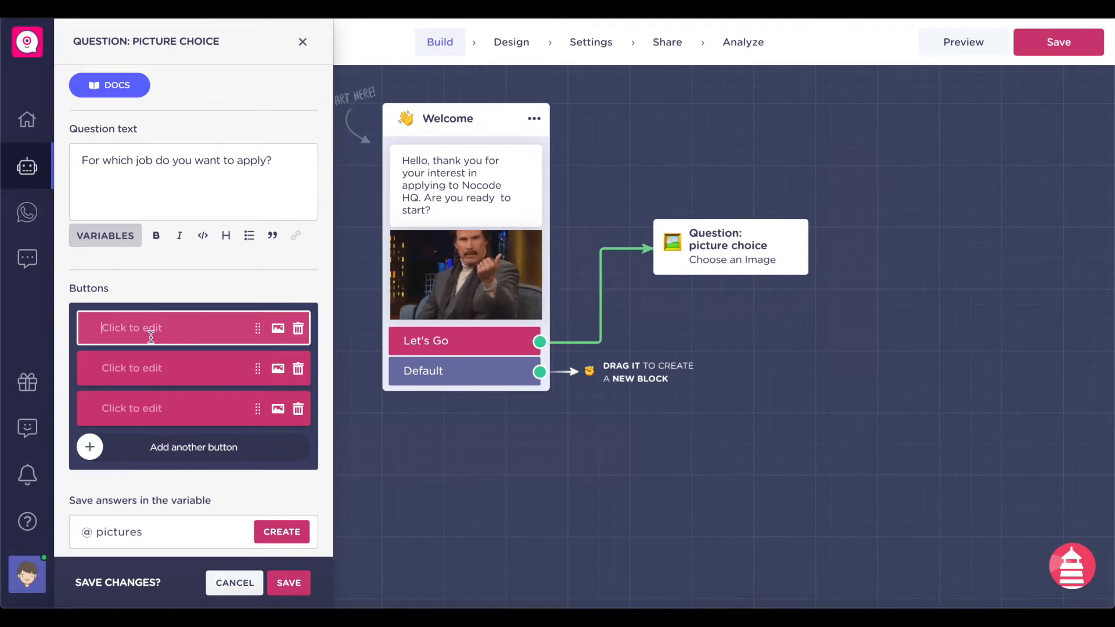
type("Junior Software Engineer")
- Give the Junior Software Engineer option a blue code GIF from GIPHY
left_click(277, 329)
scroll(192, 407, "down", 1)
left_click(163, 305)
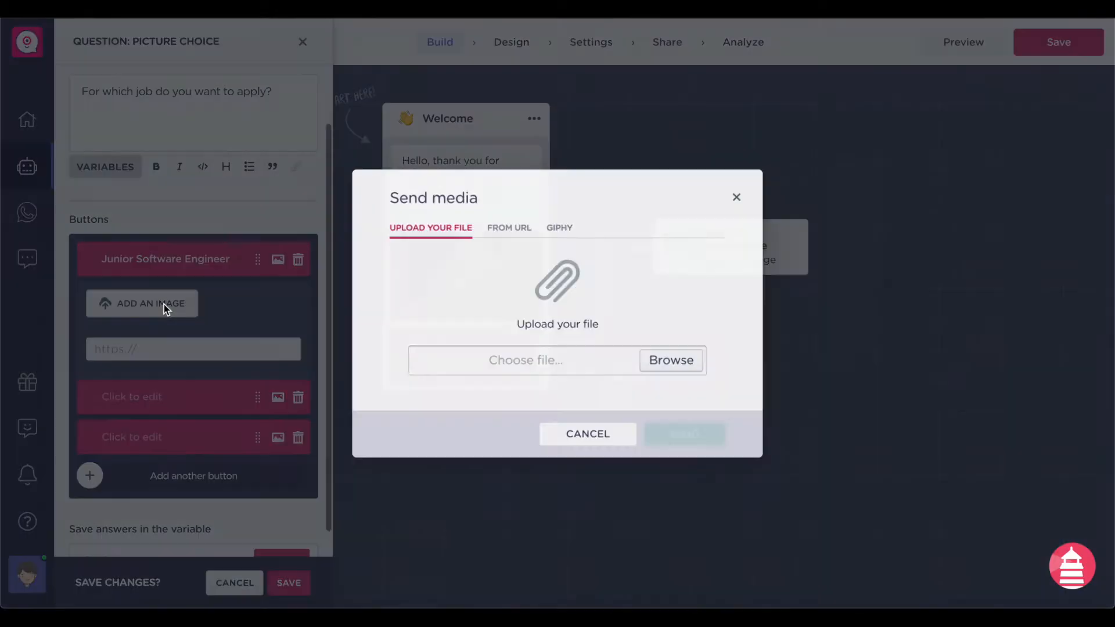
left_click(559, 224)
left_click(540, 290)
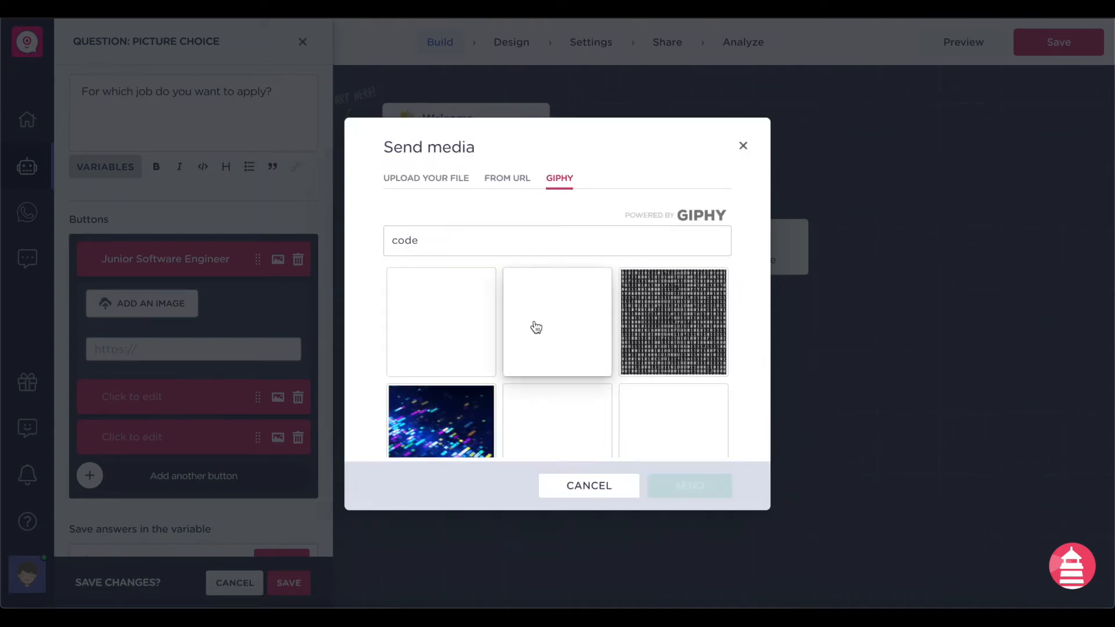
left_click(441, 422)
left_click(689, 485)
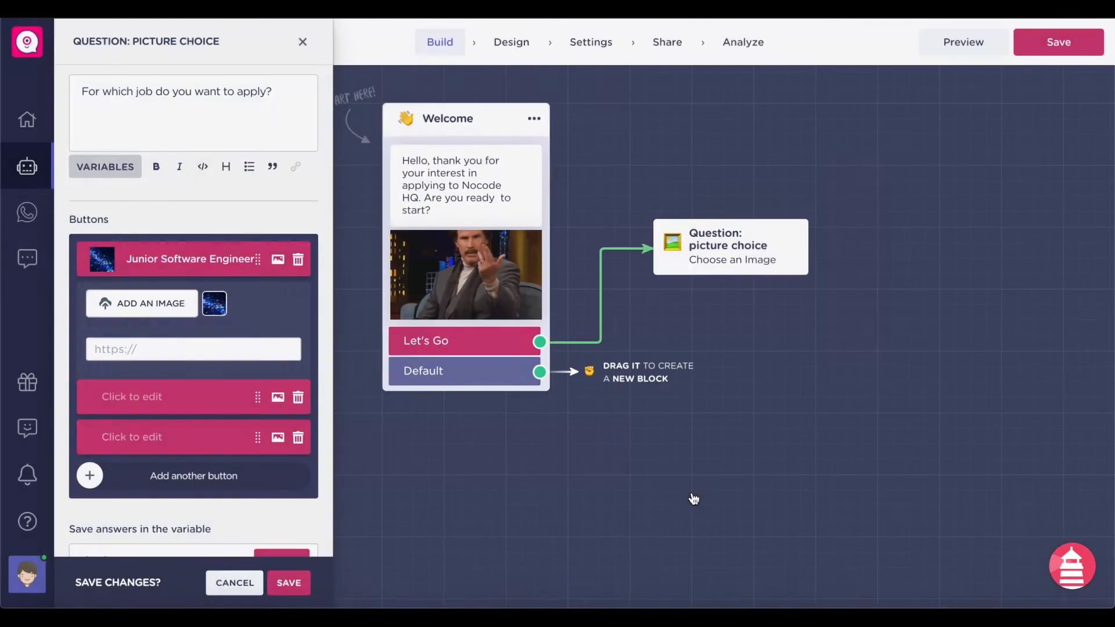
- Label the second option 'Designer' and give it a design GIF from GIPHY
left_click(170, 401)
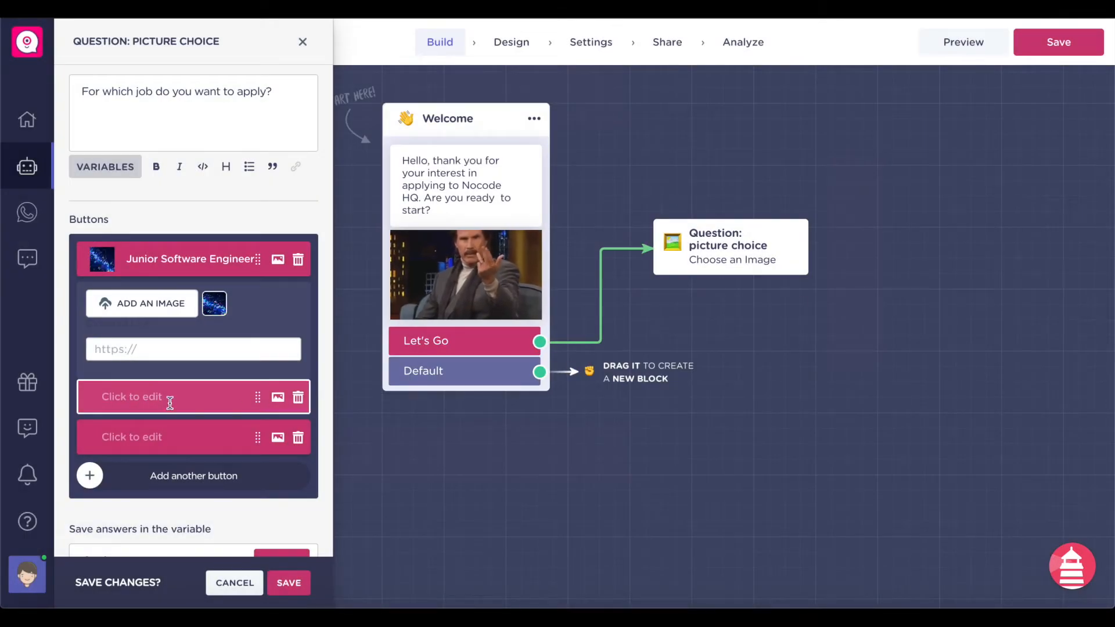
type("Designer")
left_click(273, 409)
left_click(164, 440)
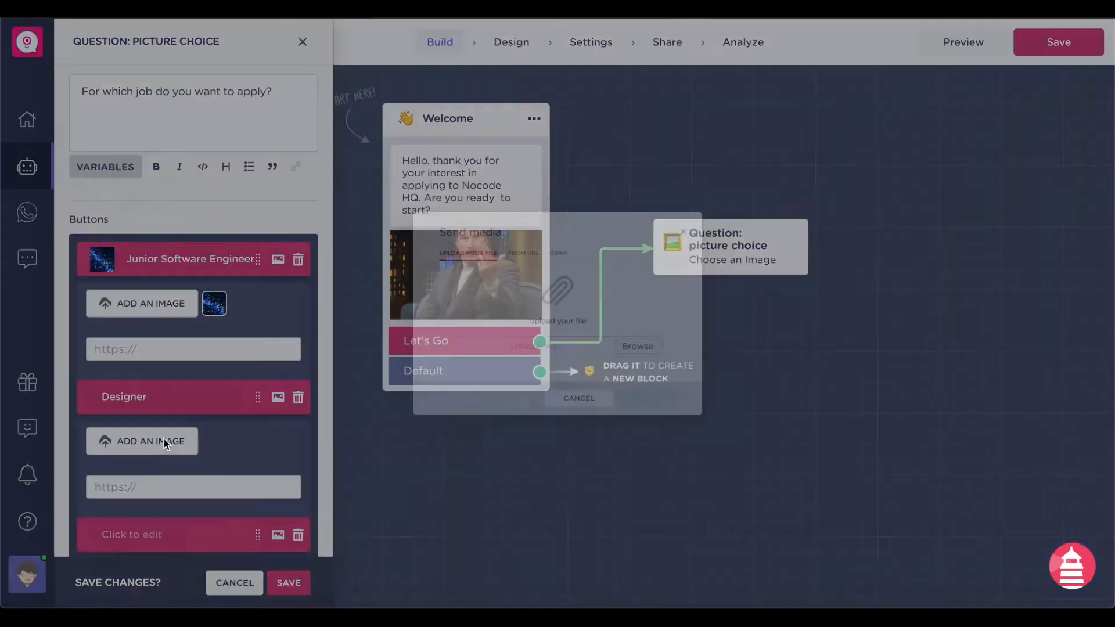
left_click(565, 225)
left_click(515, 292)
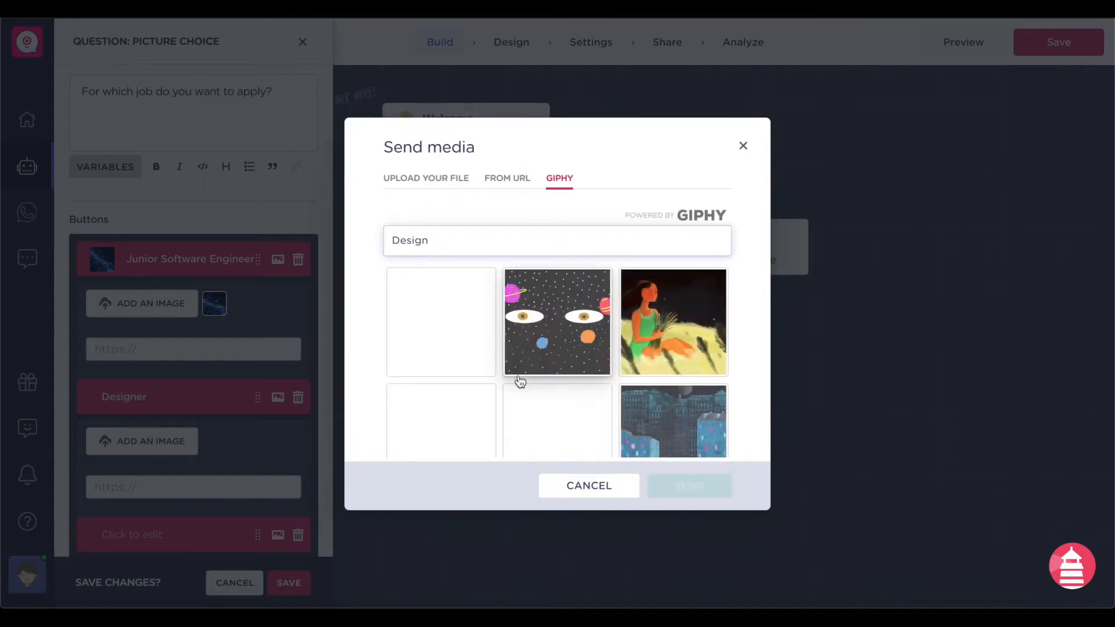
left_click(551, 358)
left_click(689, 485)
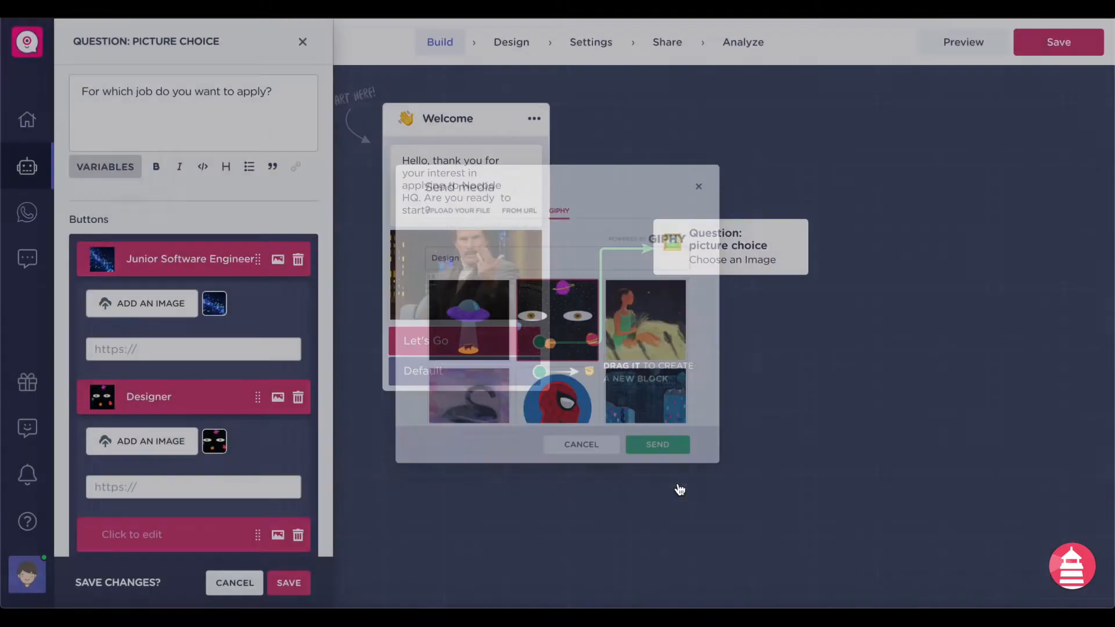
- Label the third option 'SEO Manager' with a Google GIF, then save the question
scroll(174, 378, "down", 2)
left_click(156, 408)
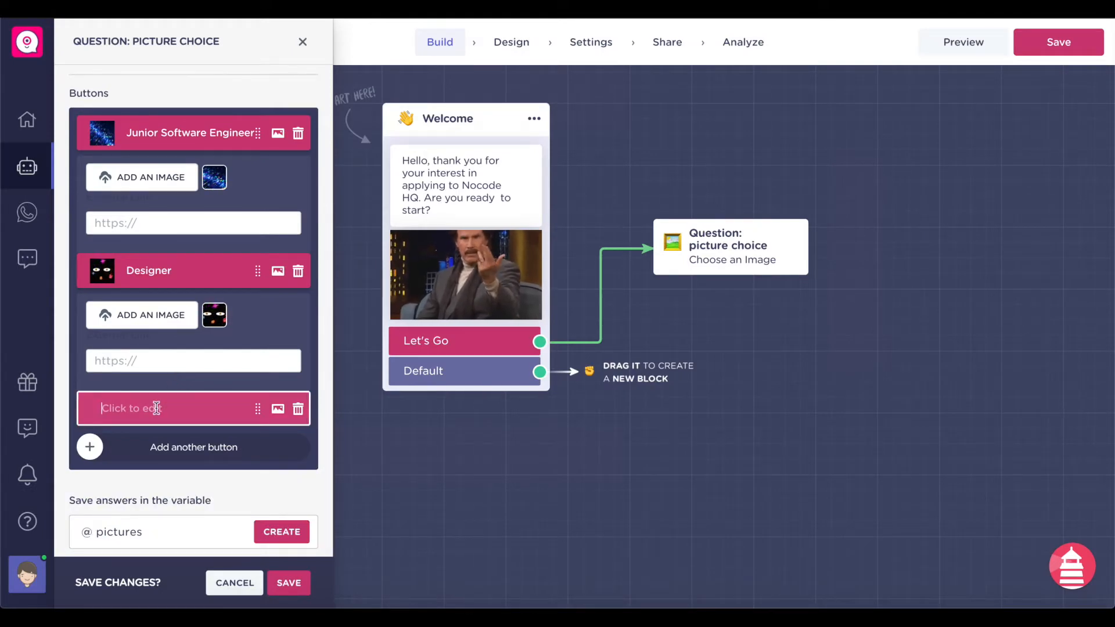
type("SEO Manager")
left_click(277, 408)
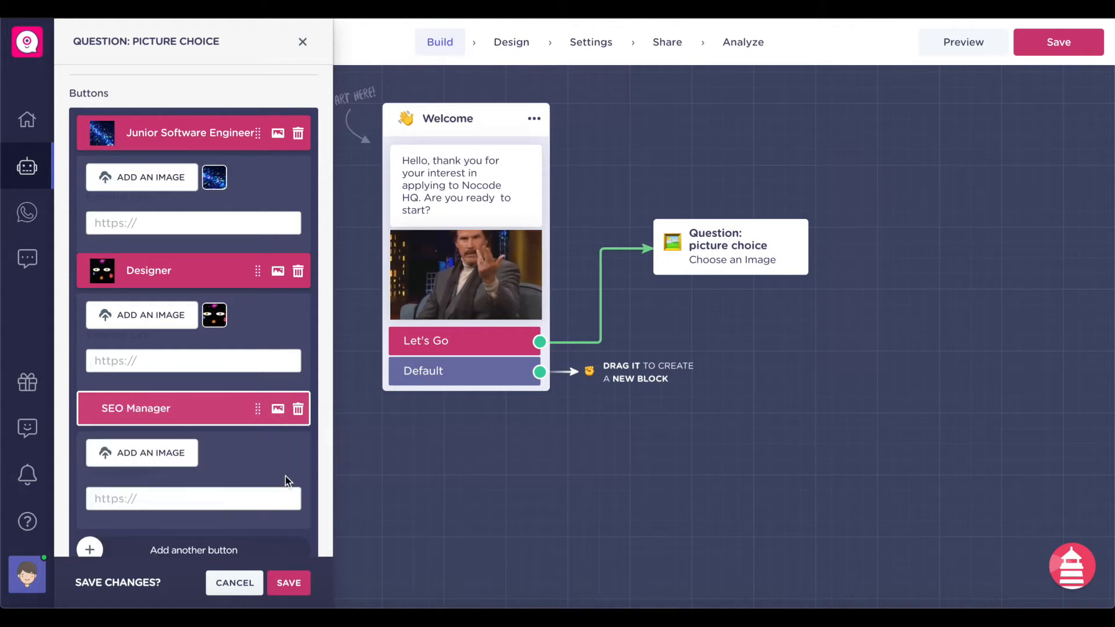
left_click(559, 223)
left_click(515, 297)
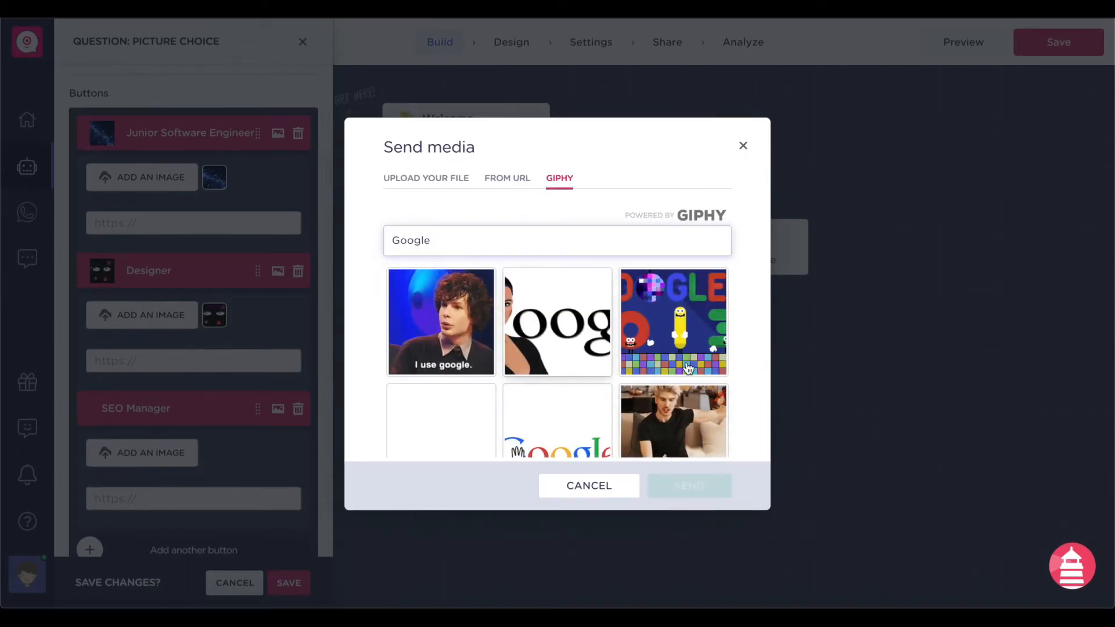
left_click(541, 393)
left_click(674, 486)
scroll(156, 407, "down", 2)
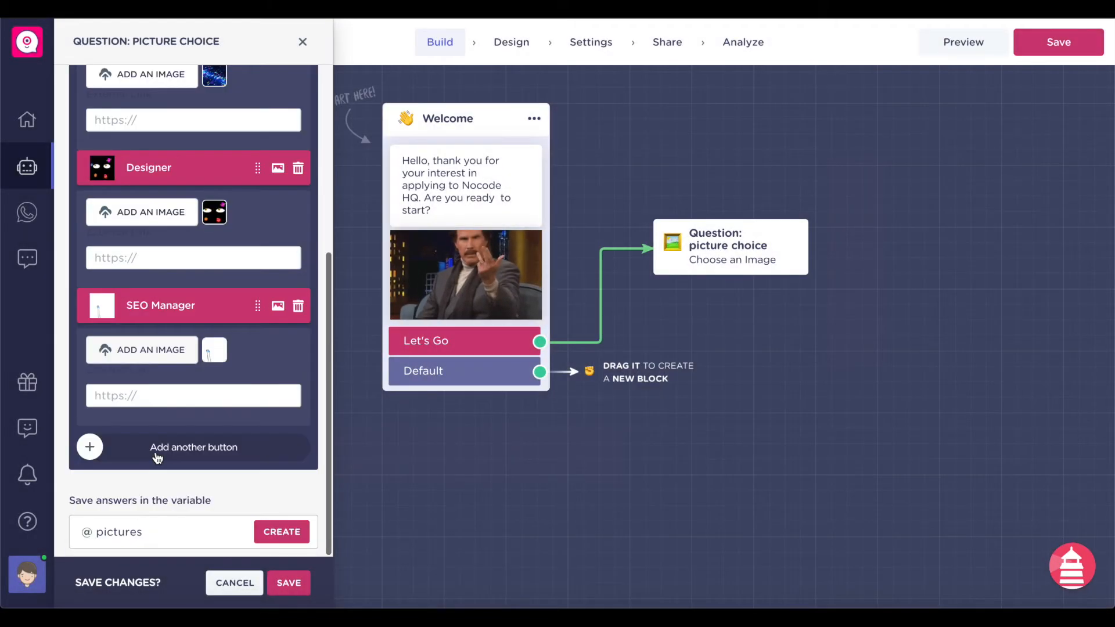
left_click(290, 583)
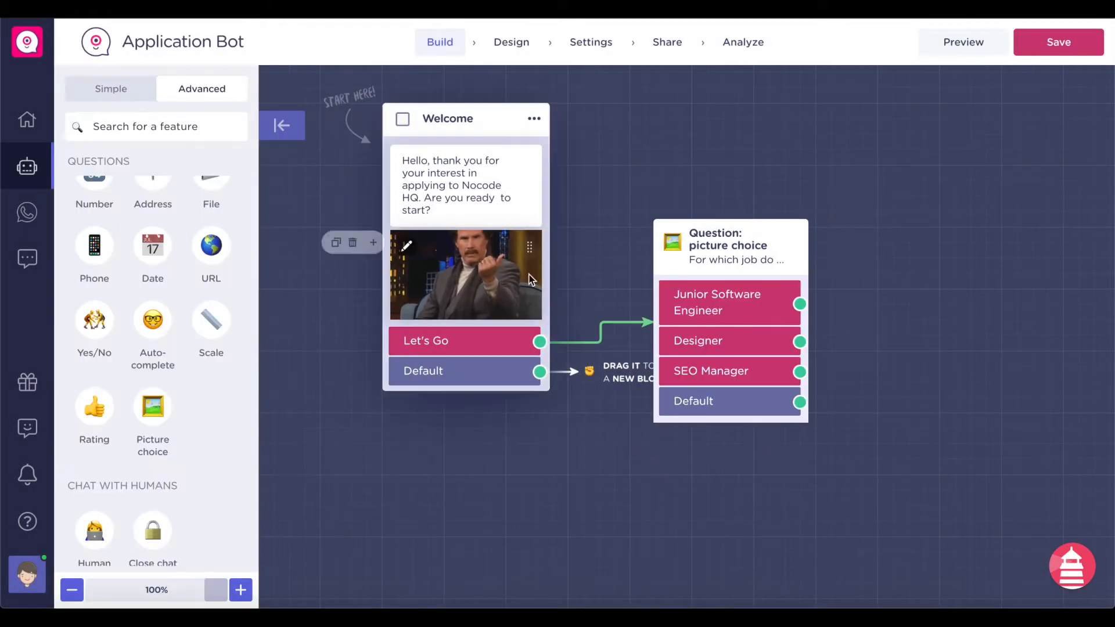
- Switch the question's answer variable from 'pictures' to a new 'position' variable and save
left_click(729, 247)
scroll(187, 406, "down", 8)
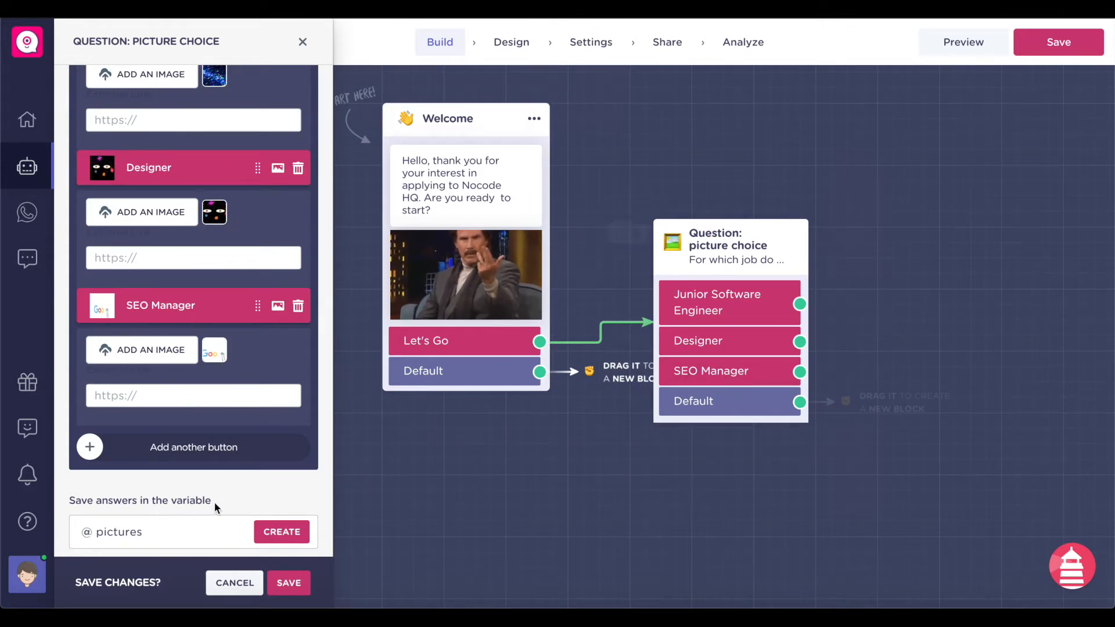
double_click(162, 532)
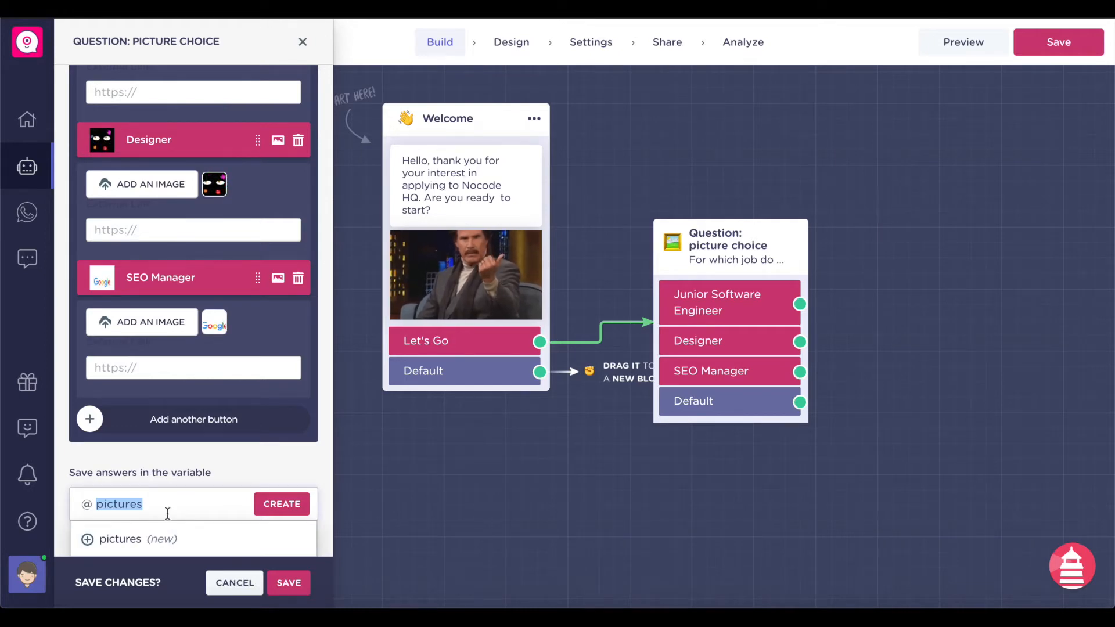
type("position")
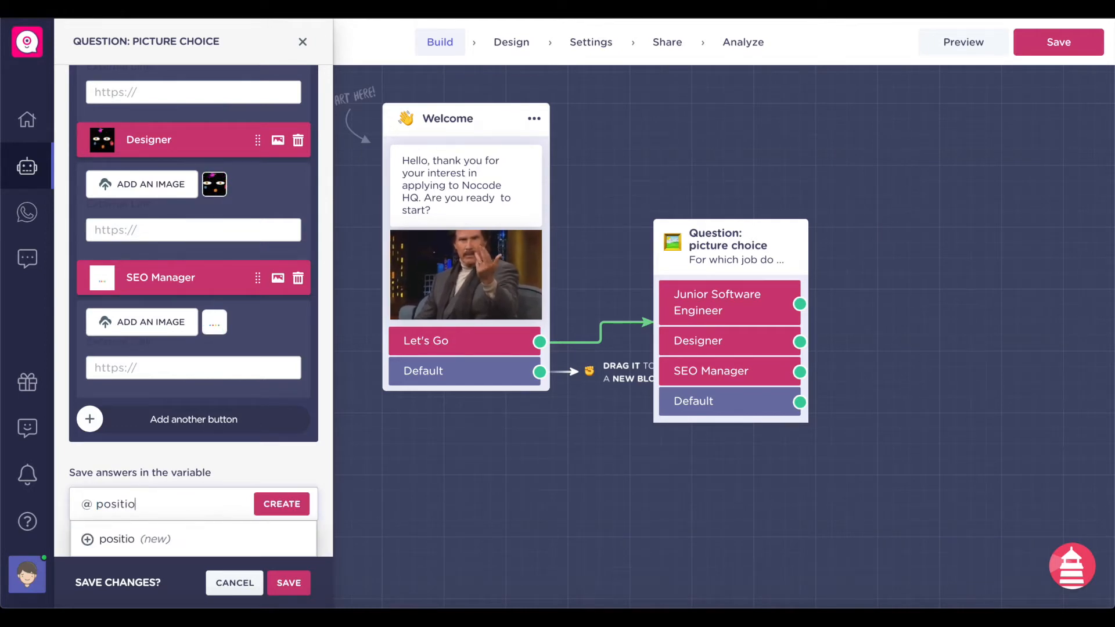
left_click(114, 536)
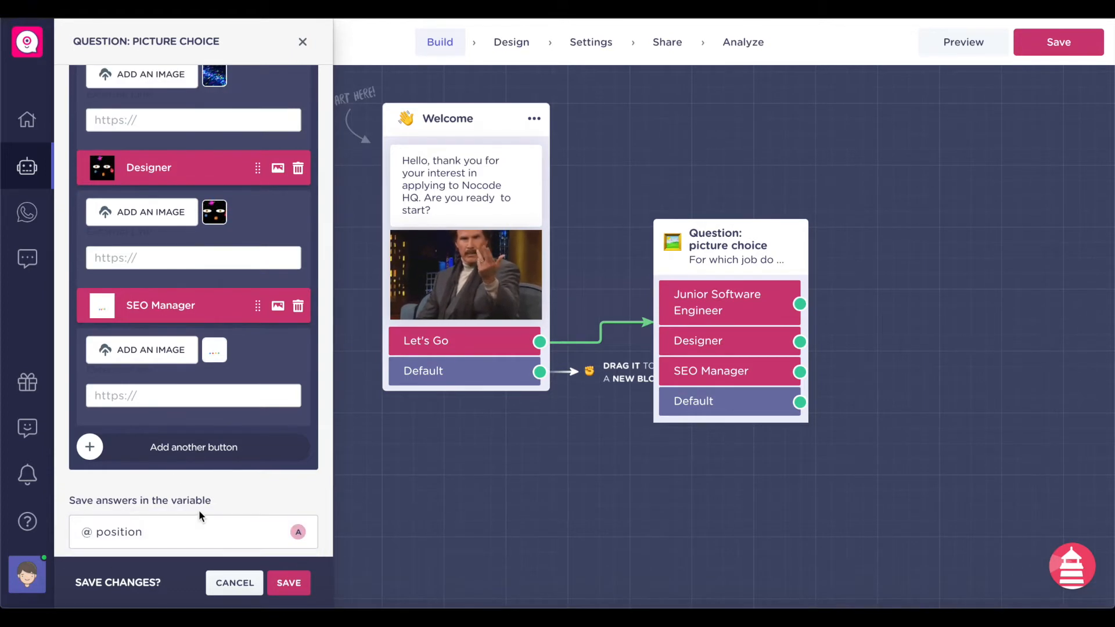
left_click(289, 583)
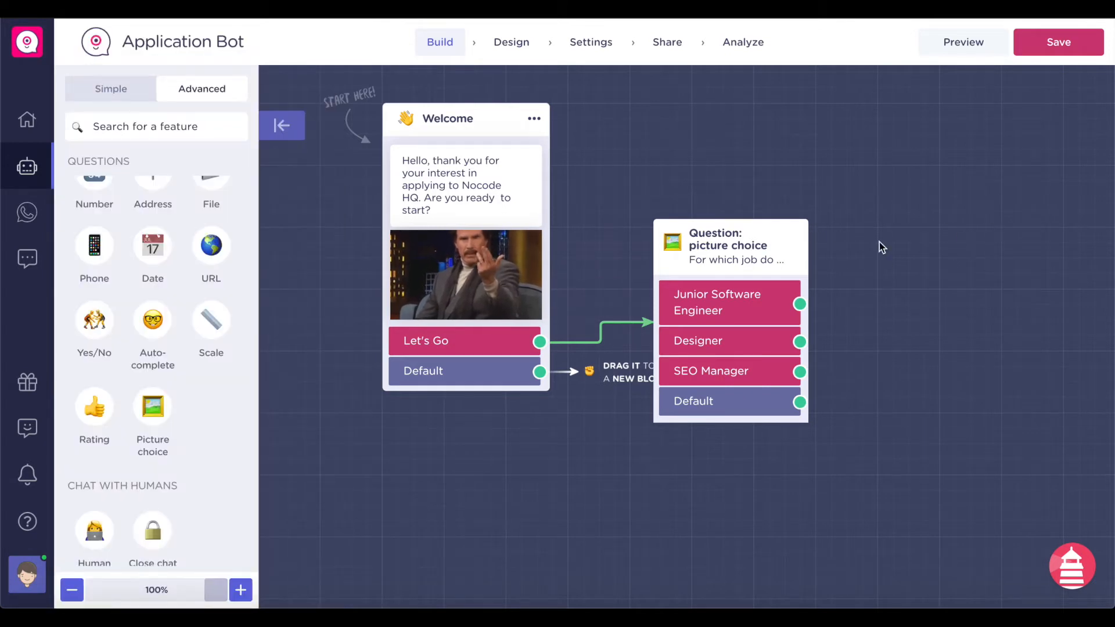
- Move the picture-choice question block up and to the right on the canvas
left_click(581, 248)
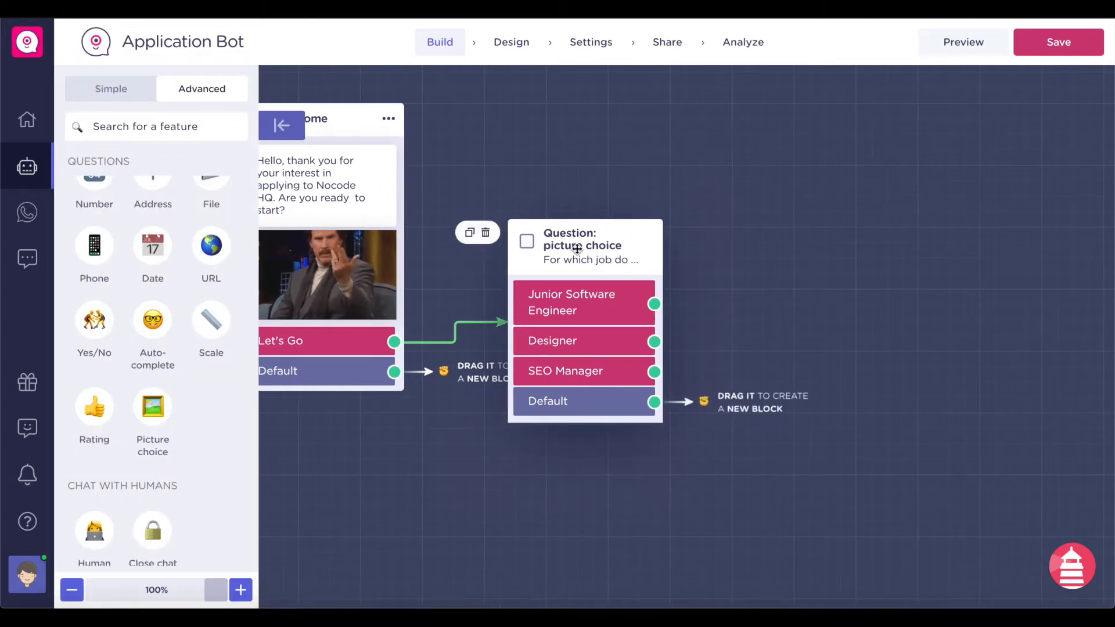
left_click_drag(581, 248, 618, 217)
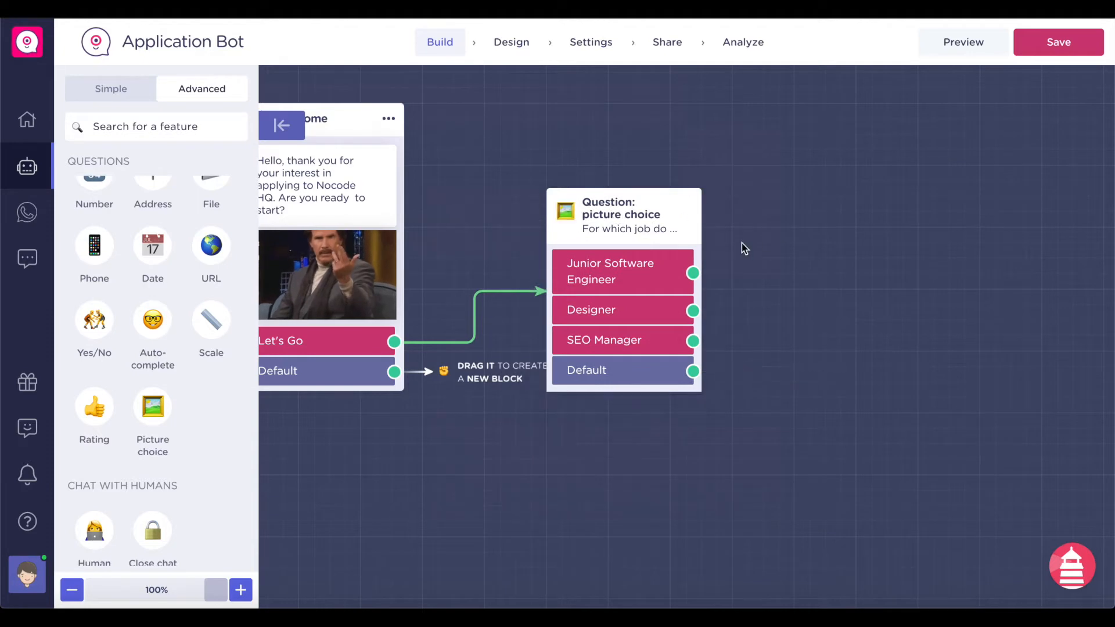
scroll(204, 355, "up", 7)
scroll(205, 357, "down", 4)
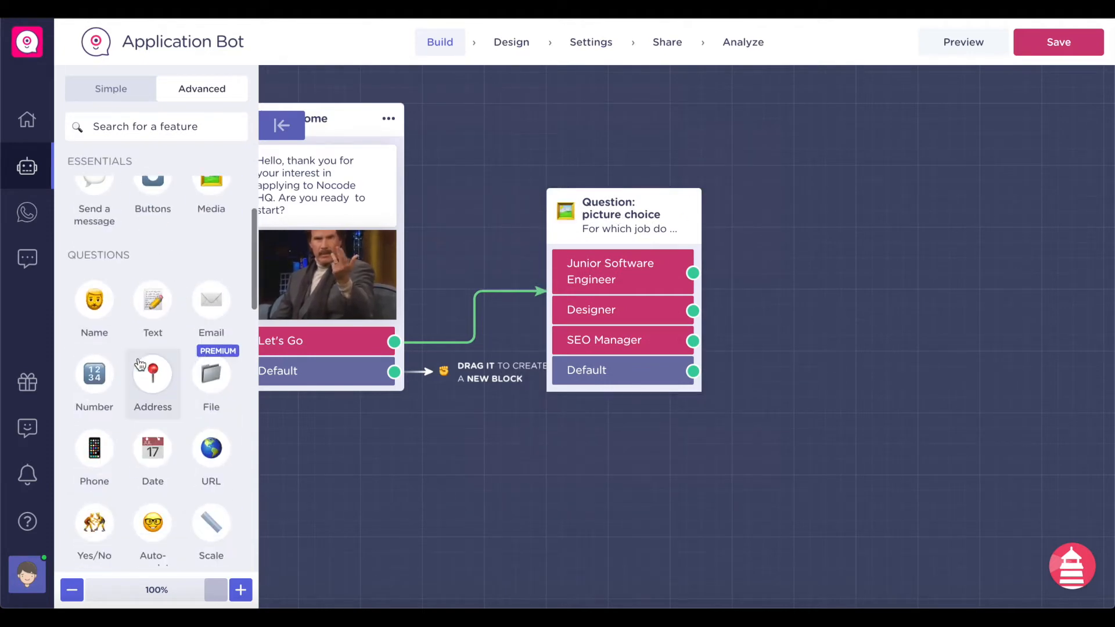
- Add a name question 'What's your full name?' after the job choice's Default path, then add an Email question
left_click(96, 308)
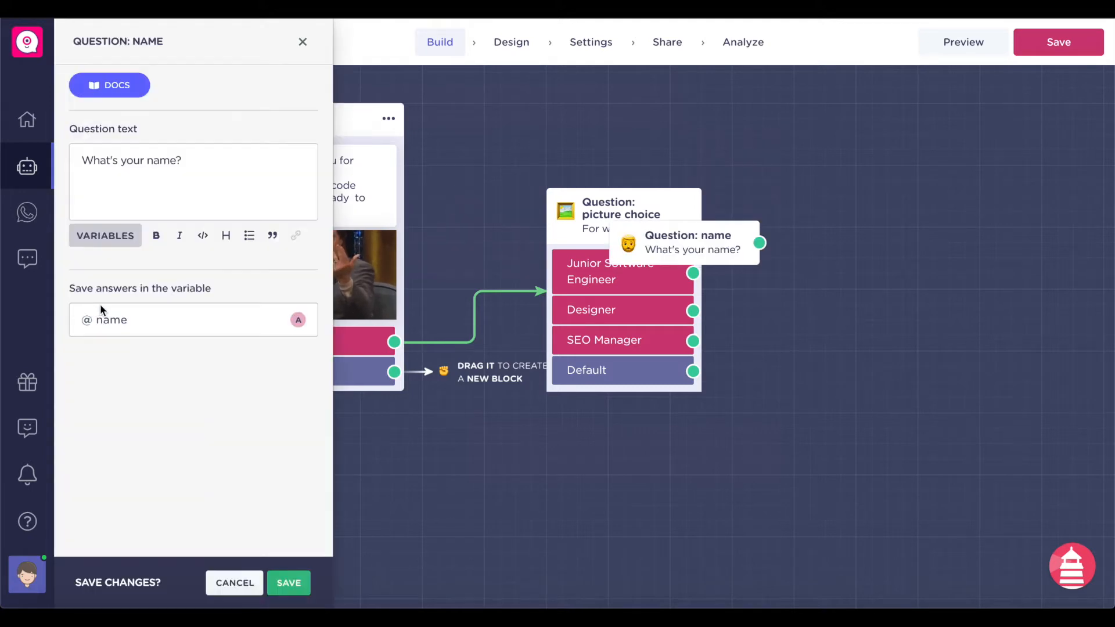
left_click_drag(671, 252, 877, 221)
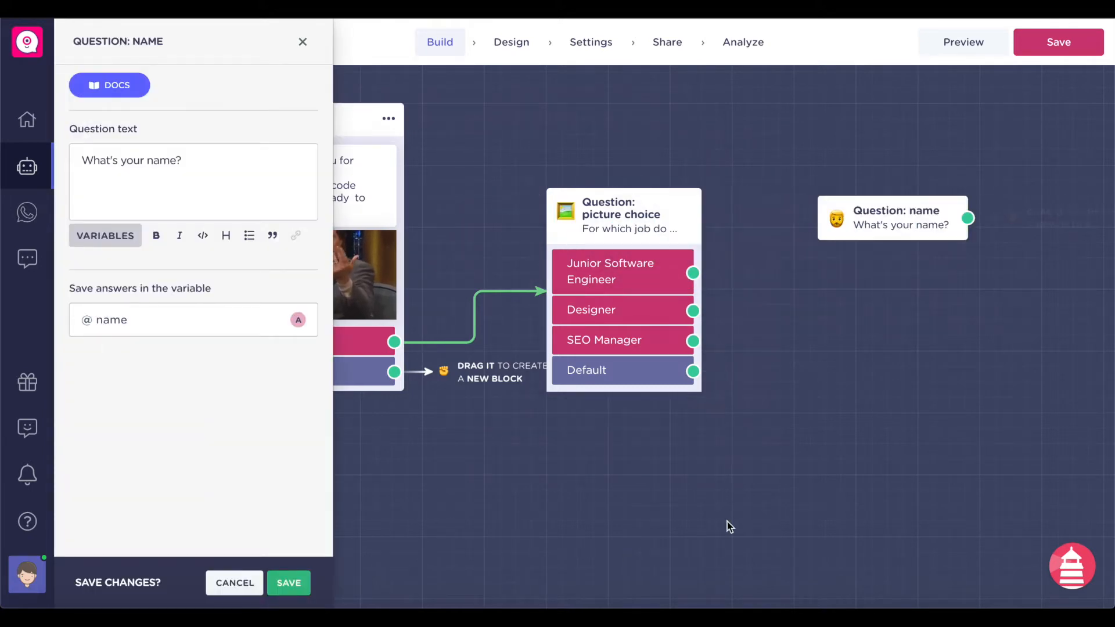
left_click_drag(692, 372, 874, 210)
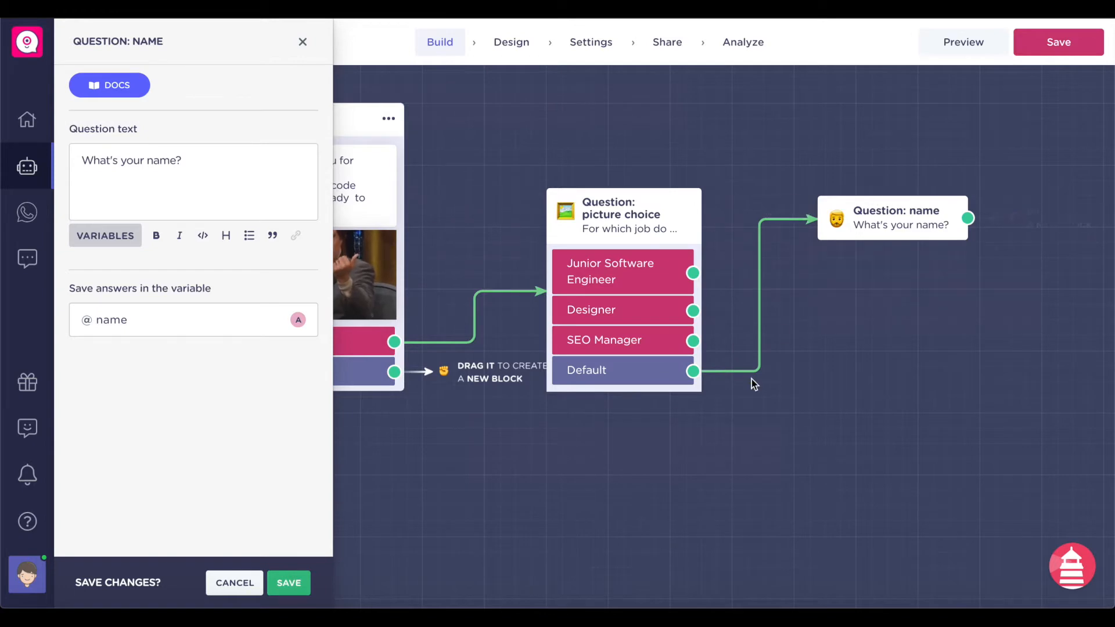
scroll(751, 379, "right", 2)
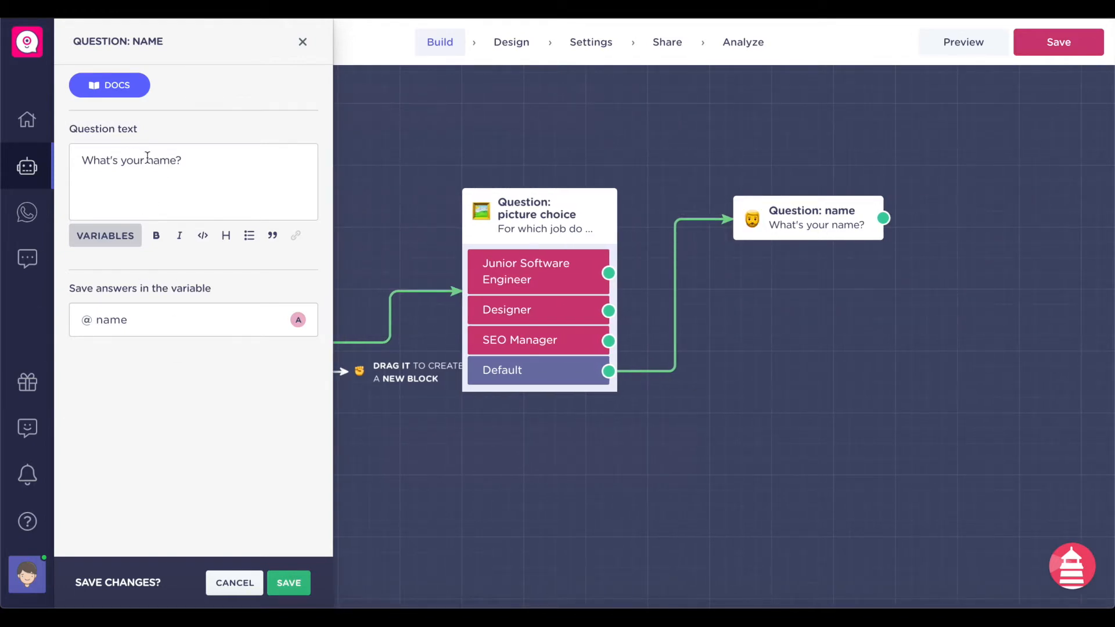
left_click(155, 316)
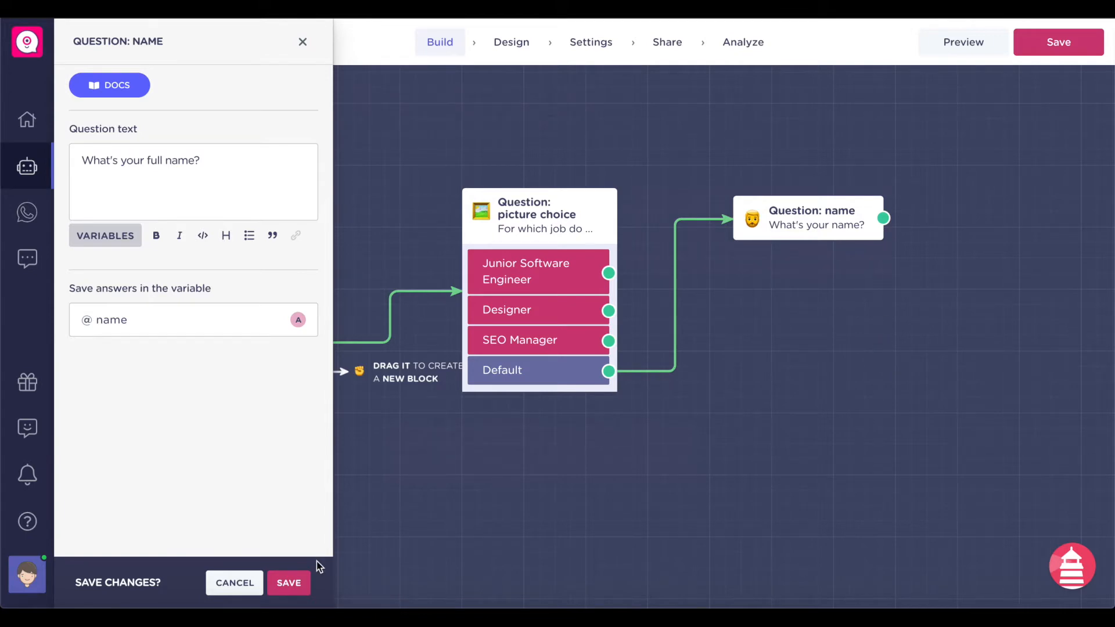
left_click(289, 582)
left_click(214, 308)
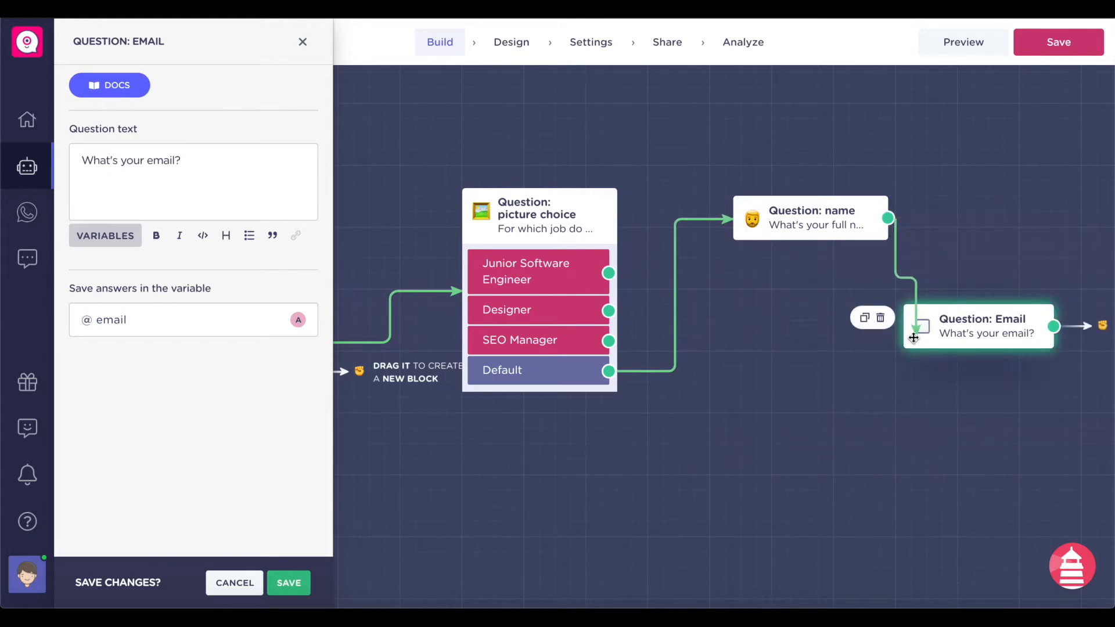
- Save the Email question after the name question, then review the sheet's Name, Email and Phone Number headers
left_click(174, 161)
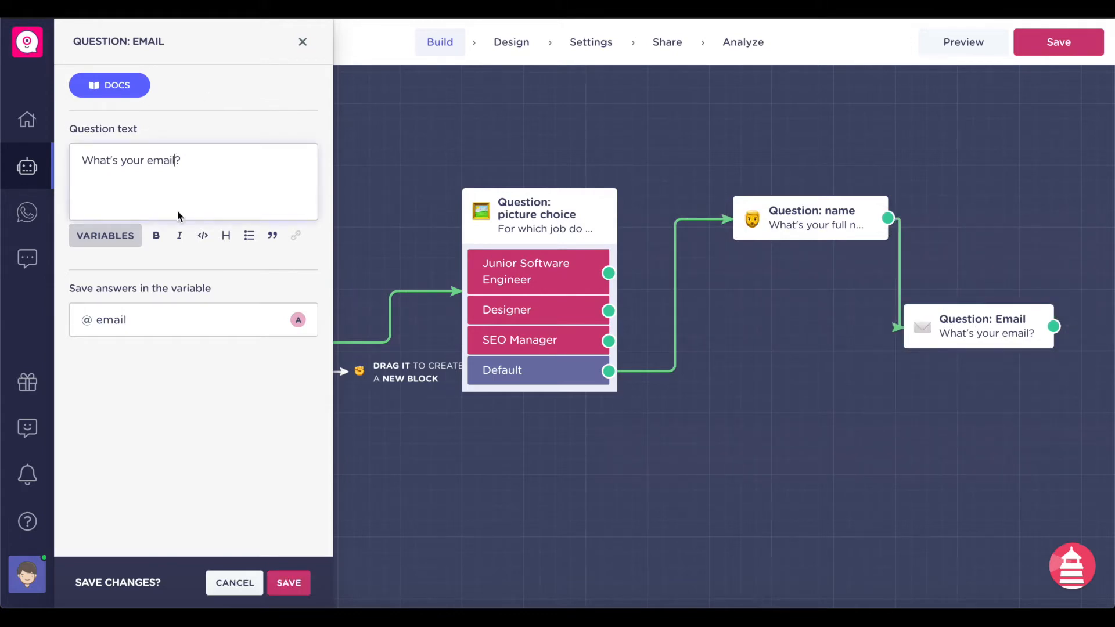
left_click(291, 589)
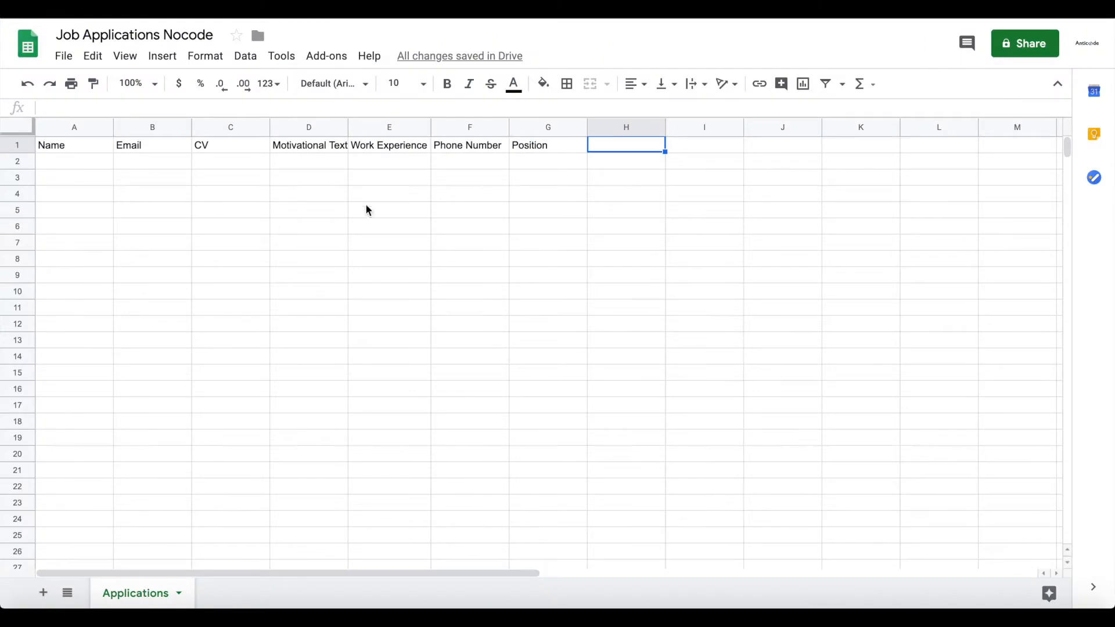
left_click(367, 209)
left_click(79, 151)
left_click(129, 151)
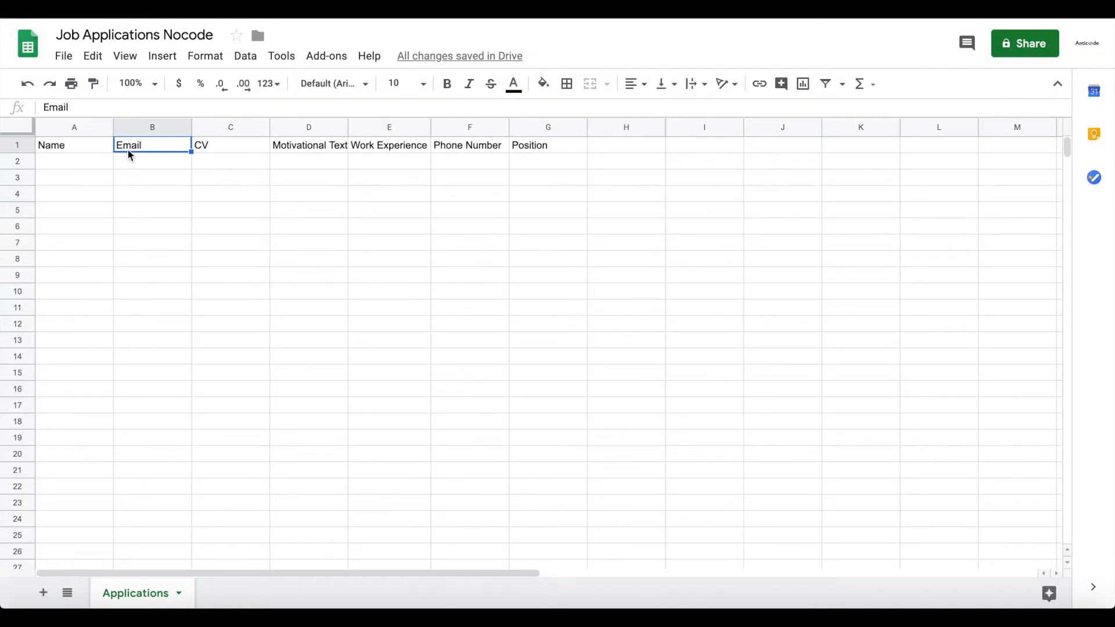
left_click(448, 152)
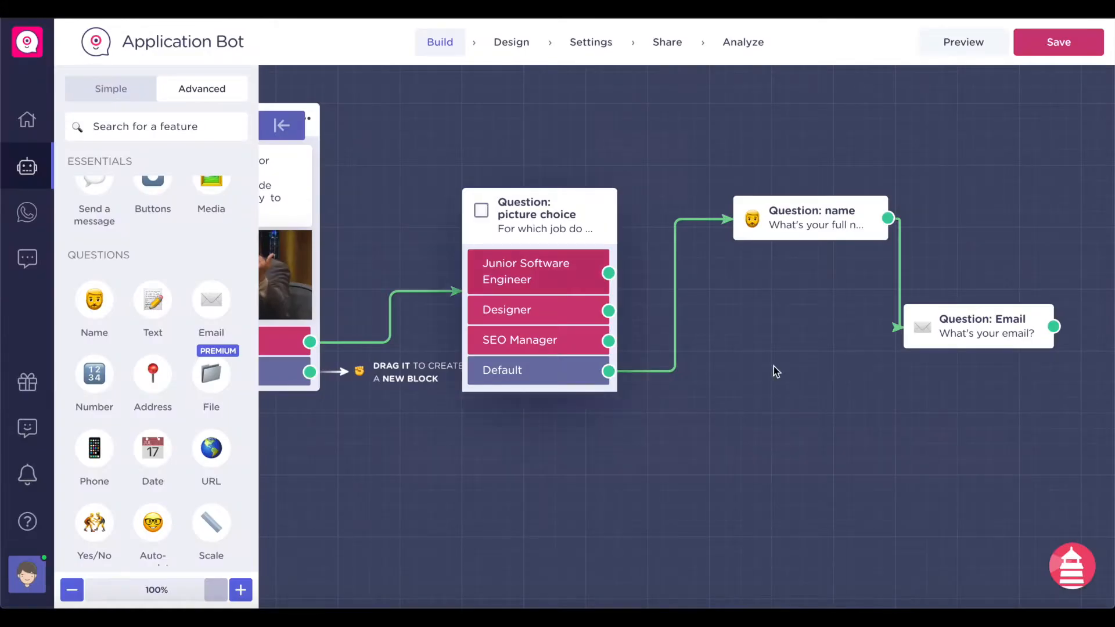
- Add a Number question 'Please enter your phone number:' after Email, storing answers in a new number variable
left_click_drag(1011, 342, 871, 336)
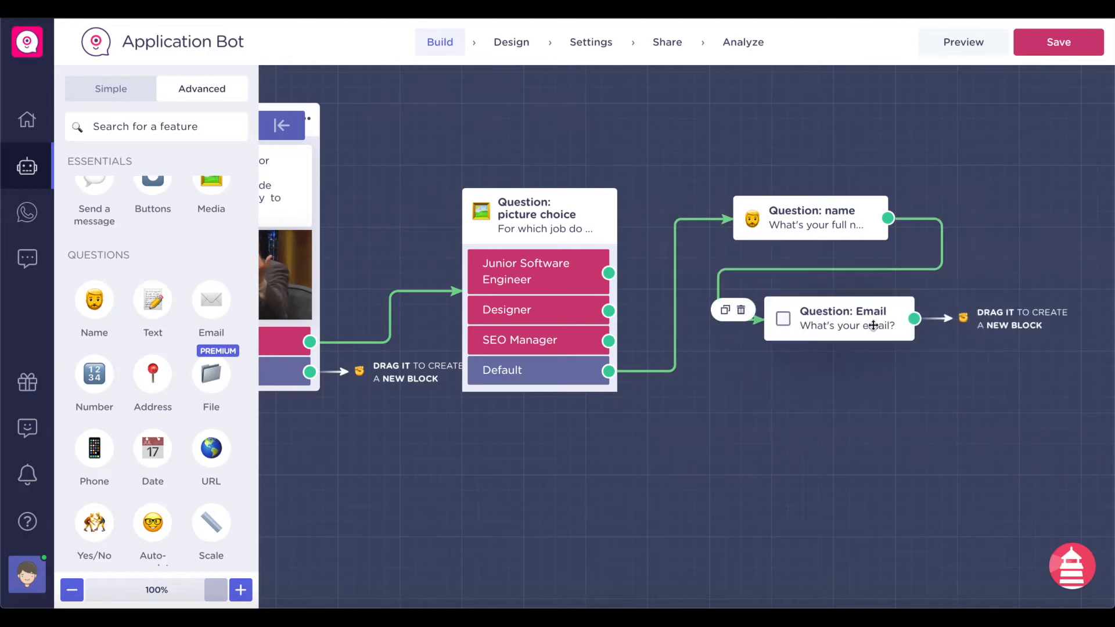
left_click(95, 374)
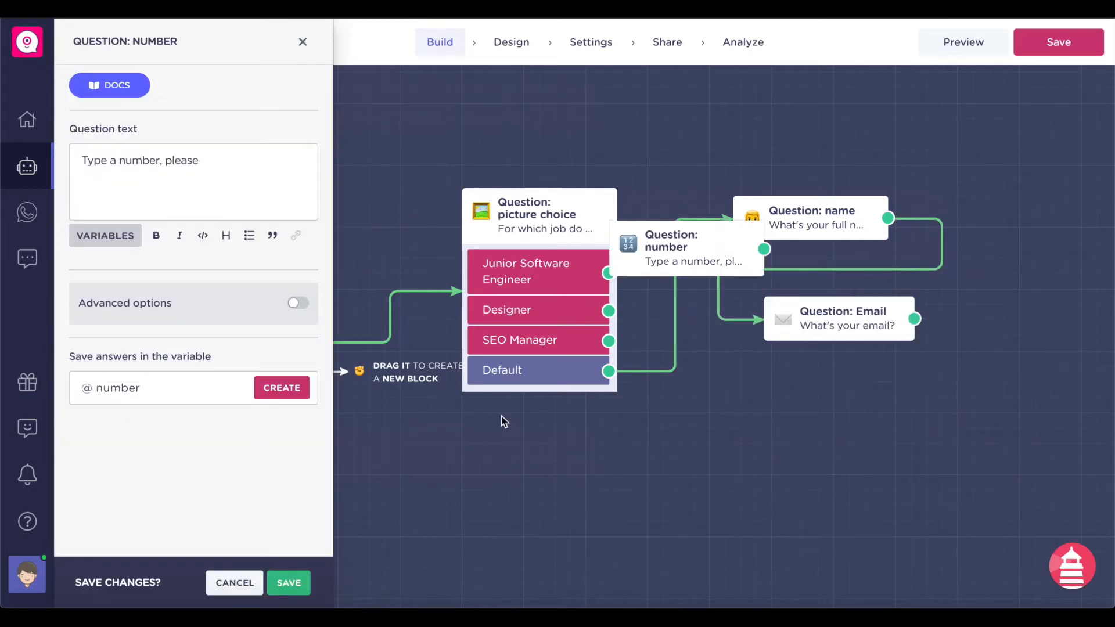
left_click_drag(704, 259, 720, 433)
left_click_drag(914, 318, 809, 425)
triple_click(266, 172)
type("Please enter your phone number:")
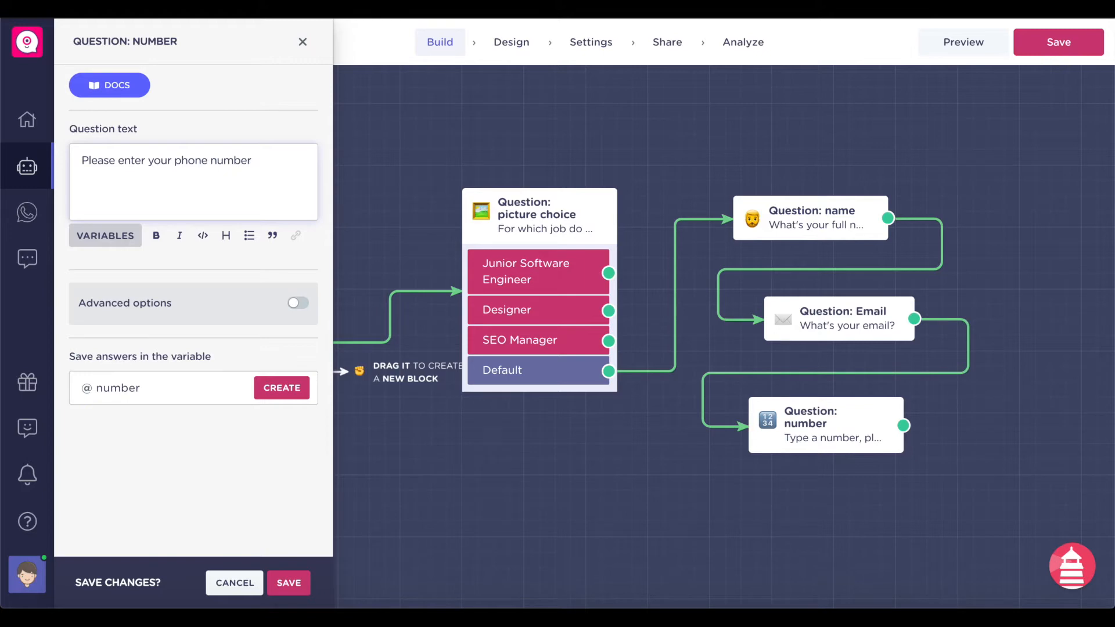
left_click(223, 389)
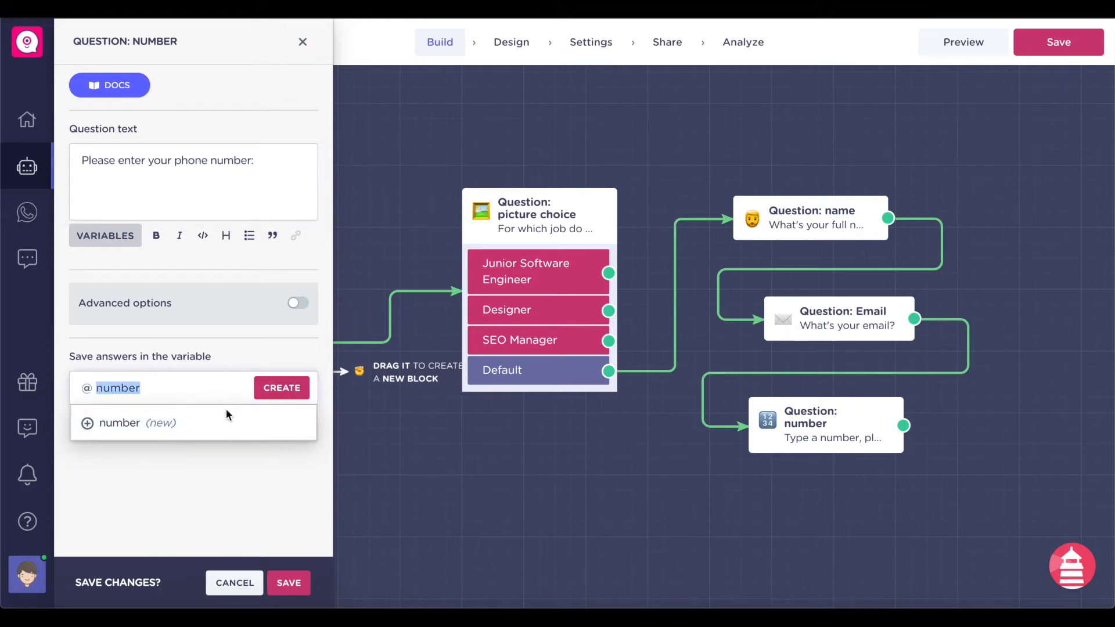
left_click(254, 403)
mouse_move(296, 388)
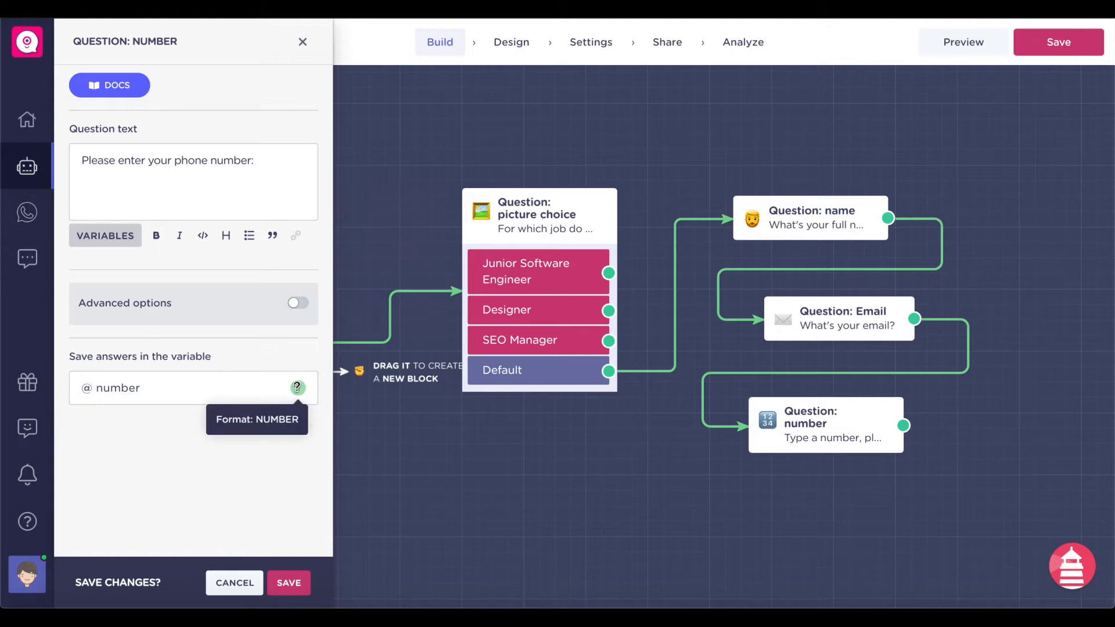
left_click(284, 582)
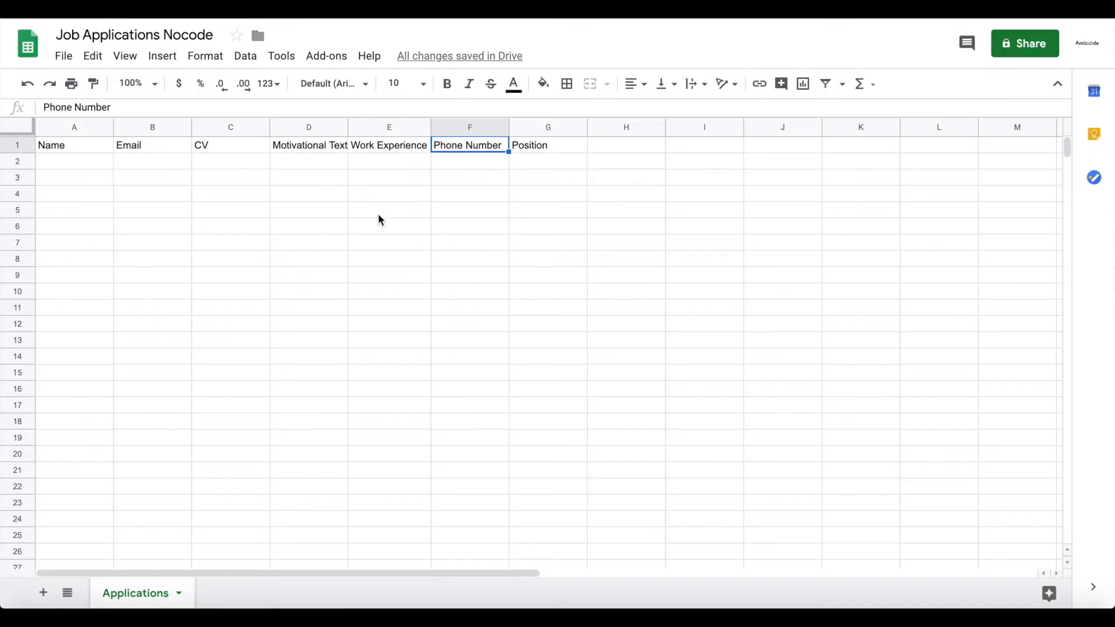
- Review the applications sheet's Motivational Text and CV column headers
left_click(386, 220)
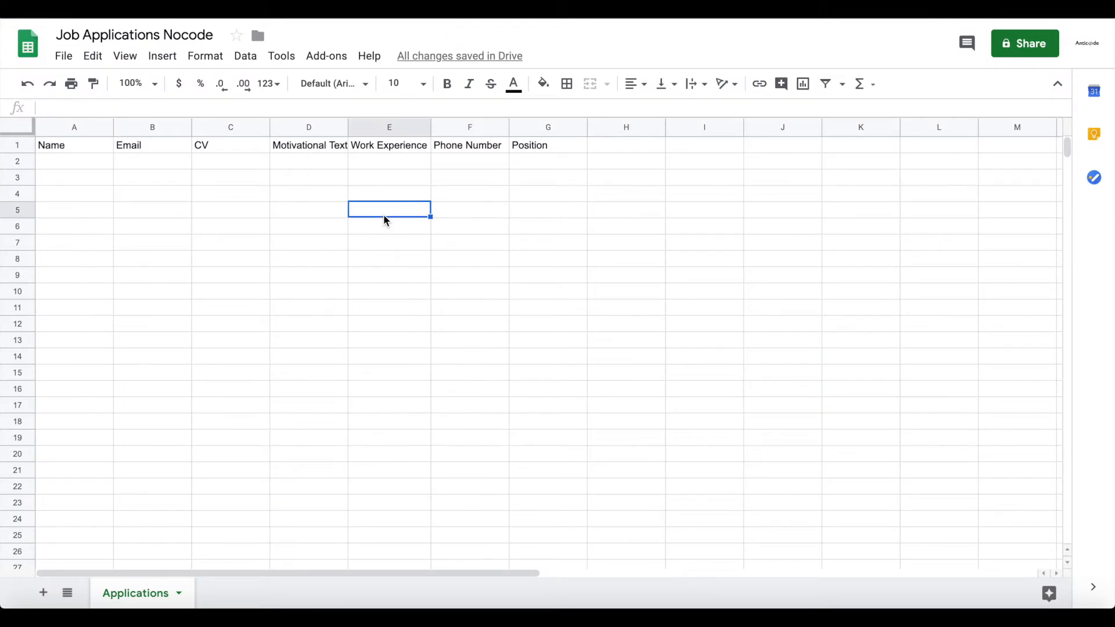
left_click(295, 150)
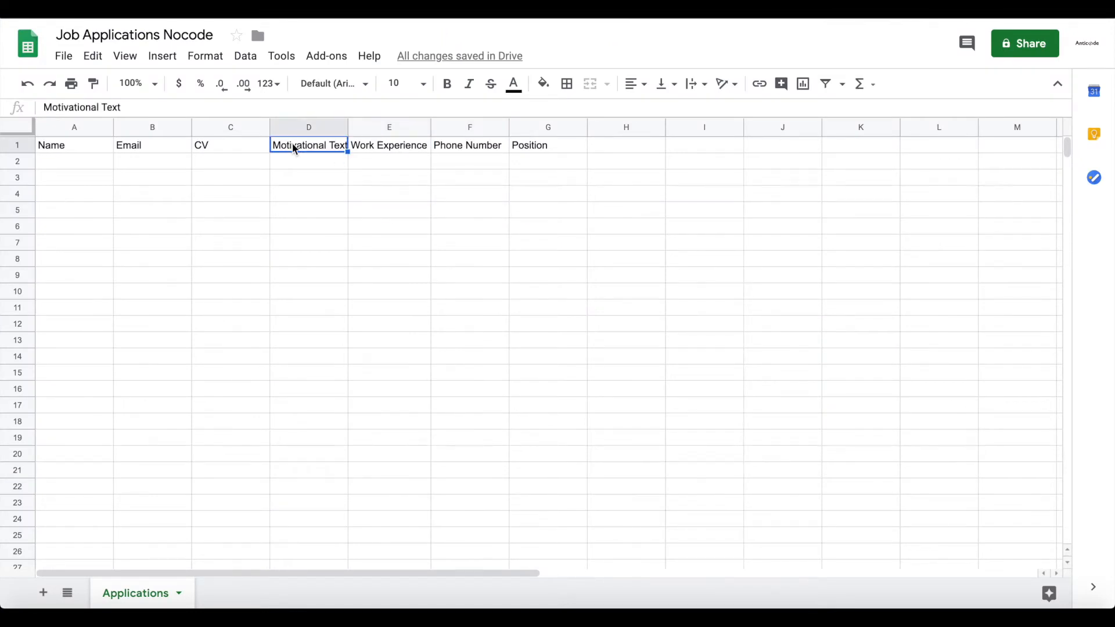
left_click(250, 147)
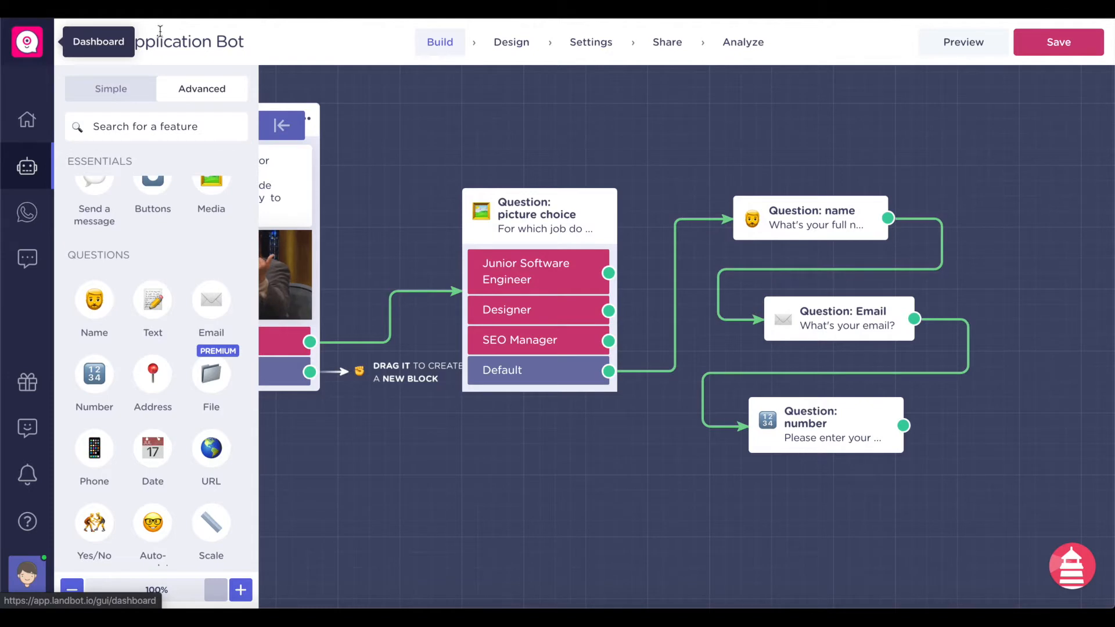
scroll(157, 291, "down", 3)
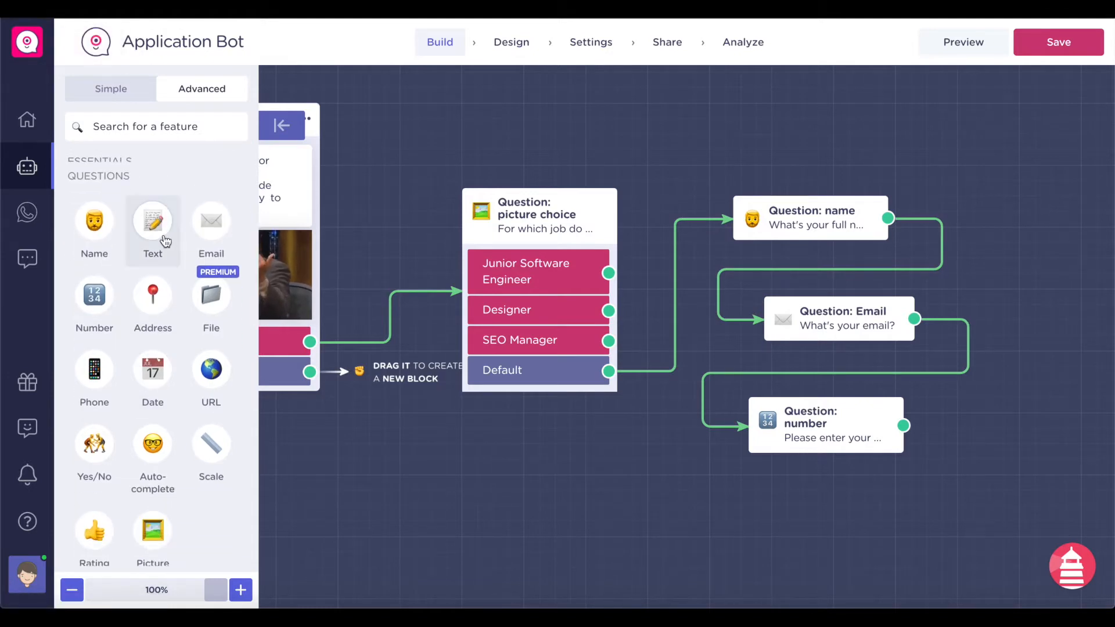
- Add a Text question linked from the number question, with a Short answer area
left_click(166, 241)
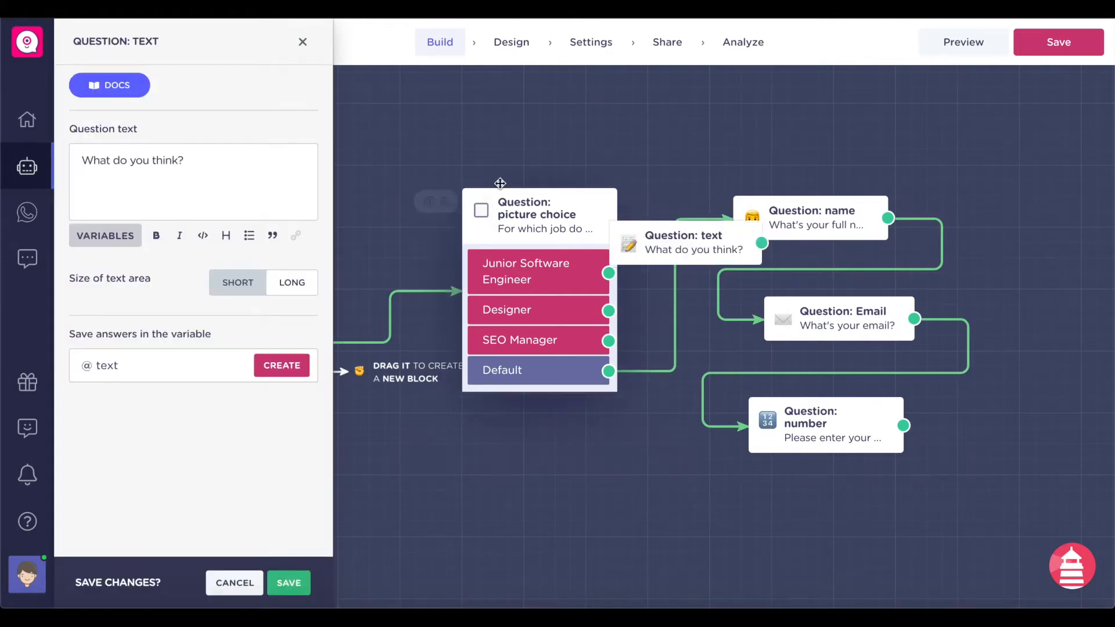
left_click_drag(668, 232, 1039, 230)
scroll(937, 432, "right", 3)
left_click_drag(704, 426, 836, 247)
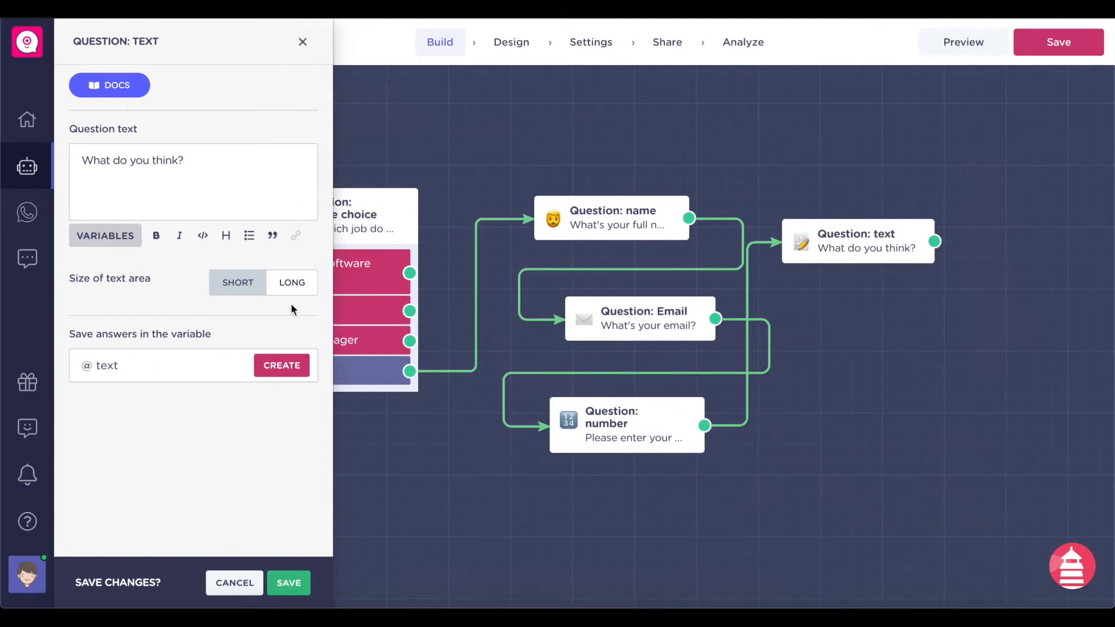
left_click(239, 284)
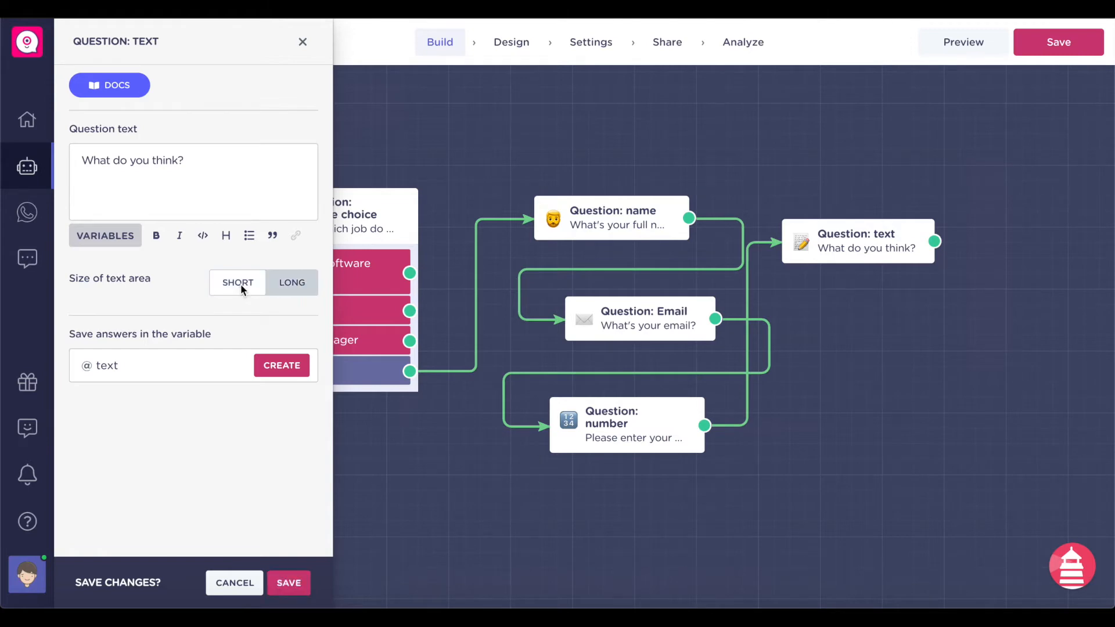
- Reword it to 'Please enter a motivation text for why you want to work at Nocode HQ', storing answers in a new motivation variable
left_click(225, 184)
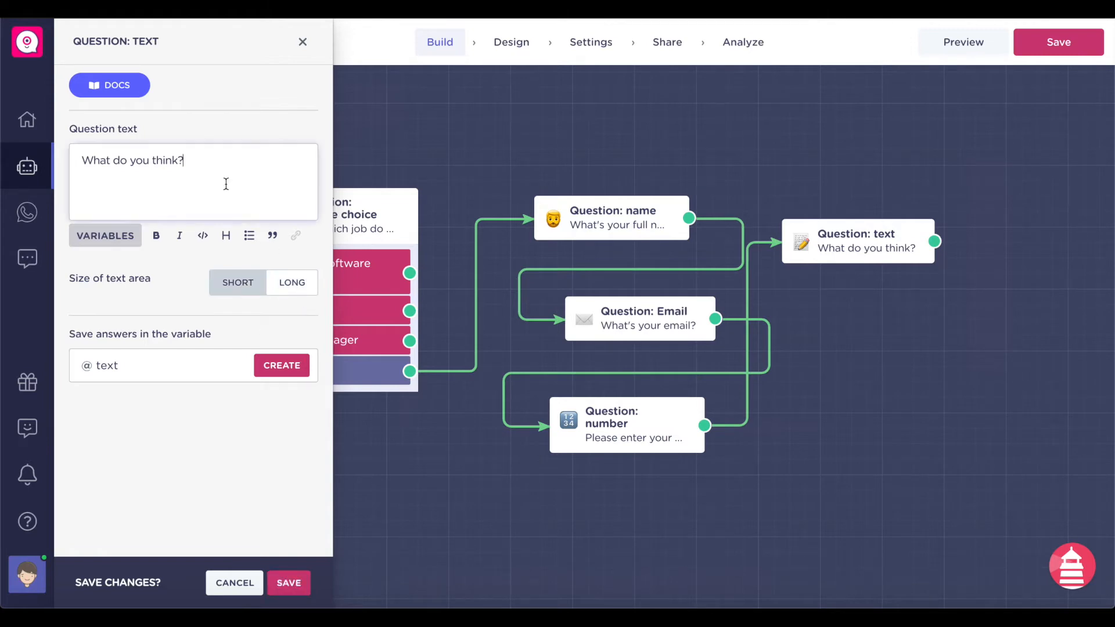
key("ctrl+a")
type("Please enter ")
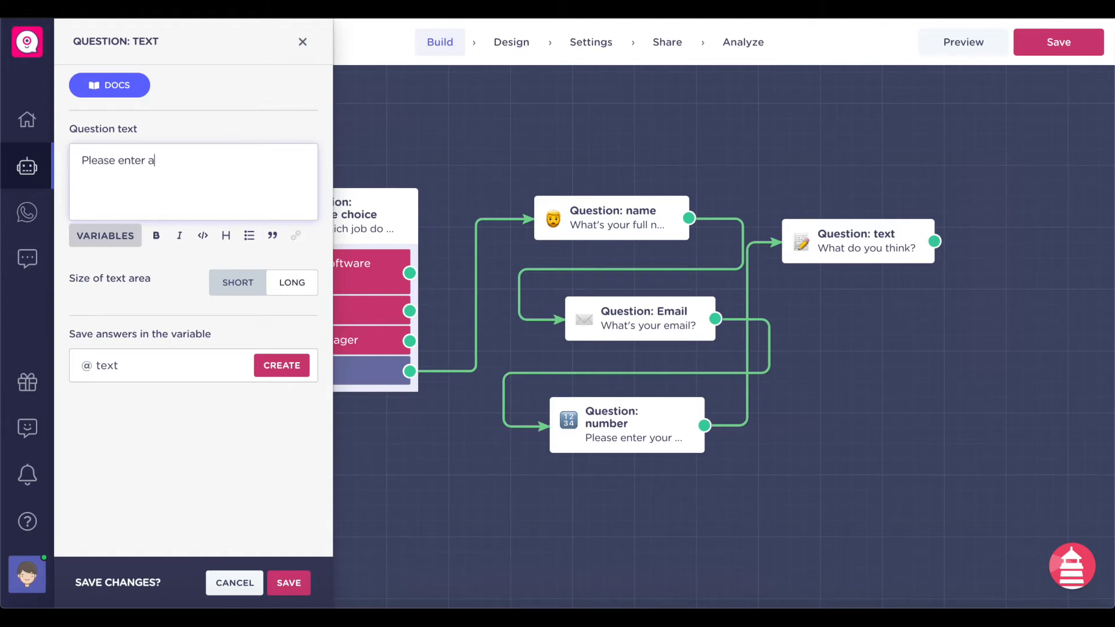
type("a motiva")
key("BackSpace")
type("vation text")
type(" for why yo")
type("u wa")
key("BackSpace")
type("want to work at Nocode HQ:")
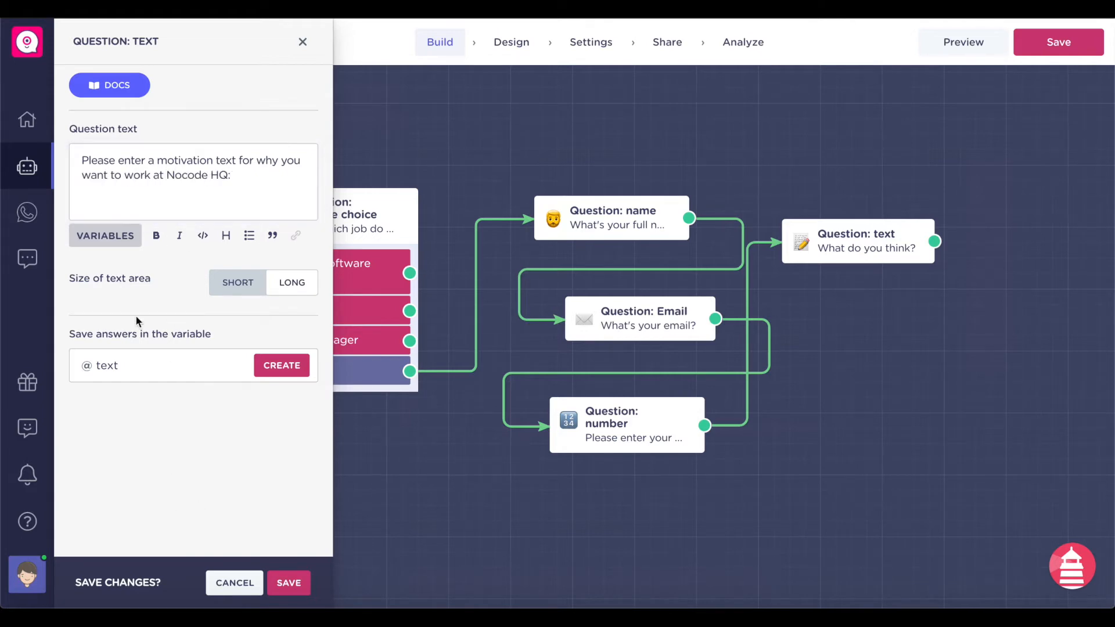
left_click(139, 355)
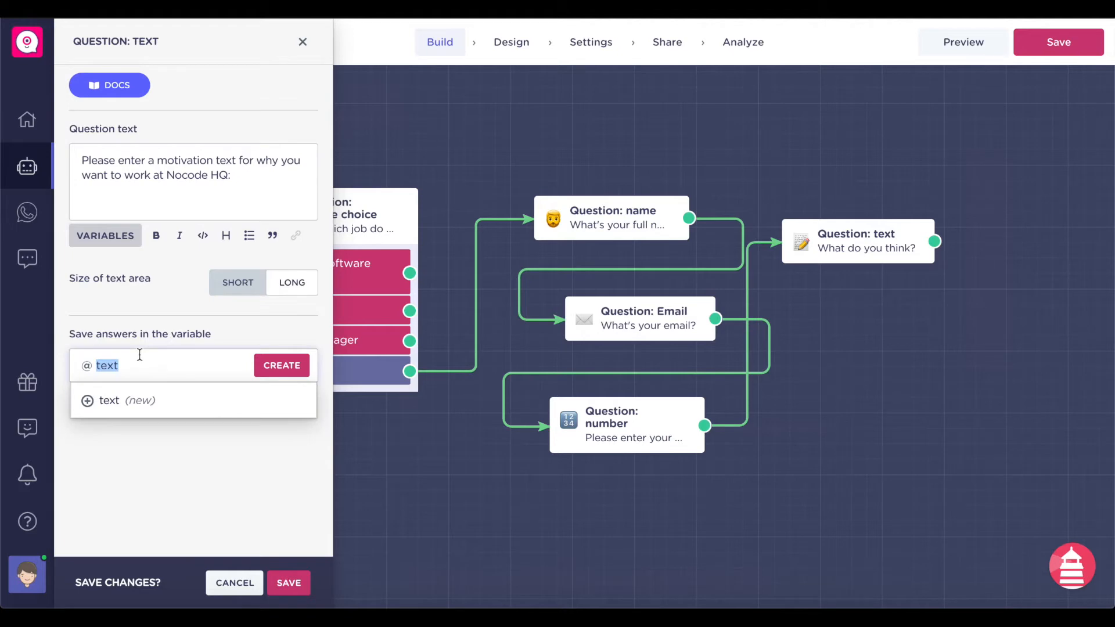
type("motivation")
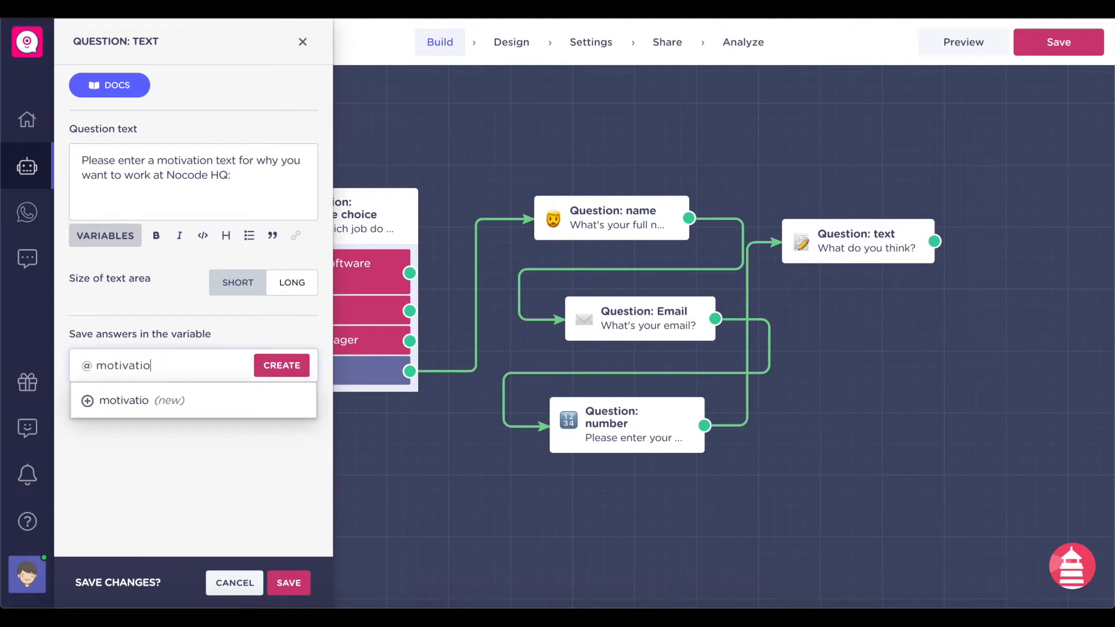
left_click(114, 389)
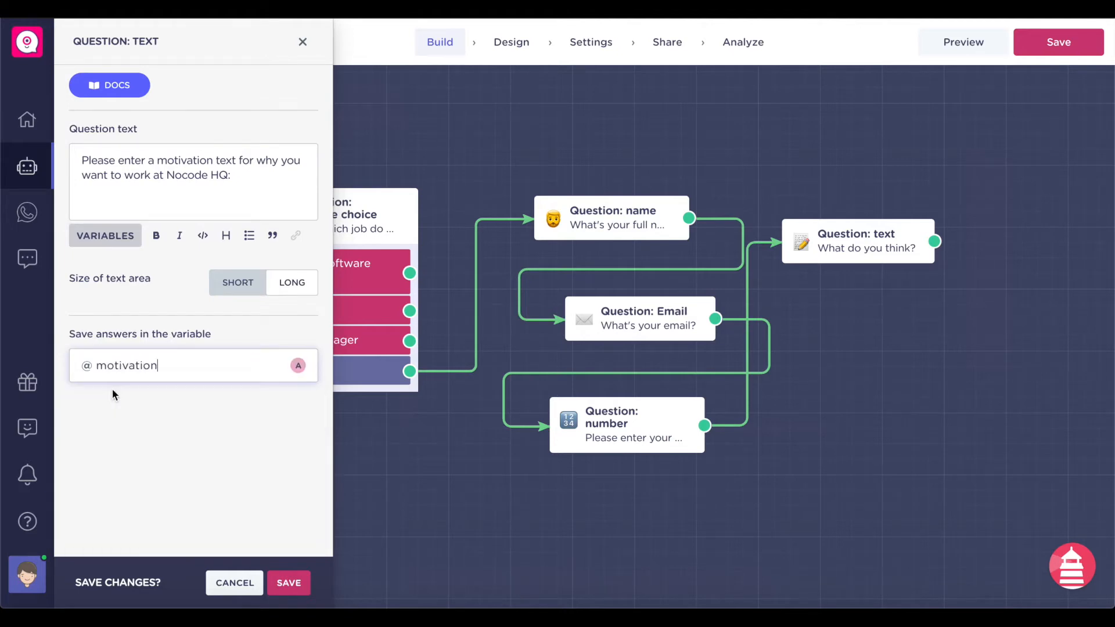
left_click(280, 582)
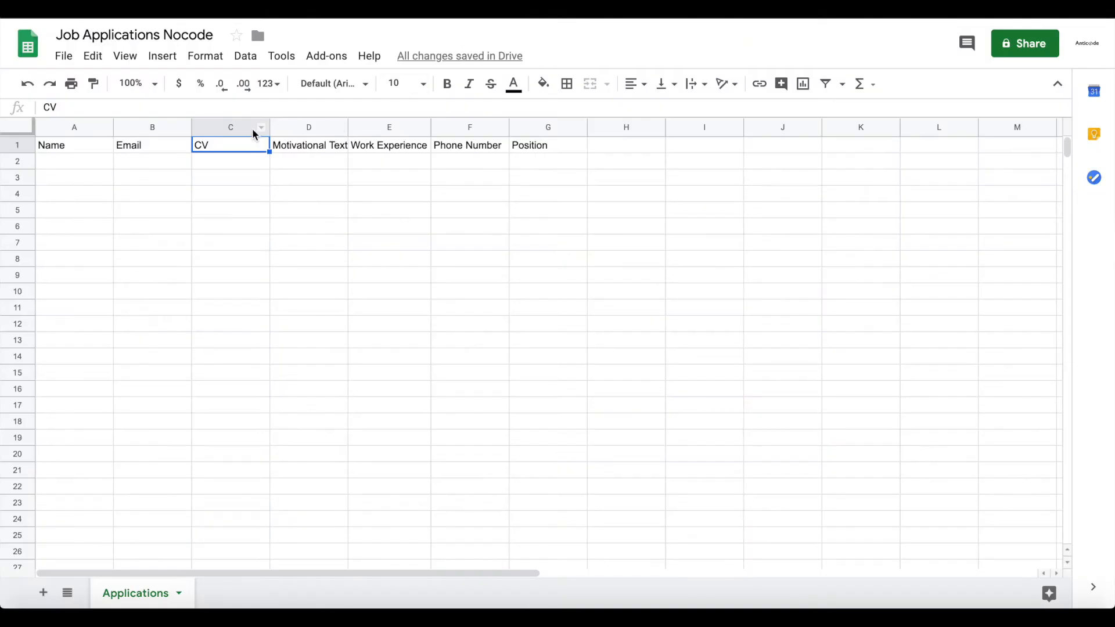
- Clear the CV header from column C
left_click(254, 130)
key("Delete")
left_click(311, 161)
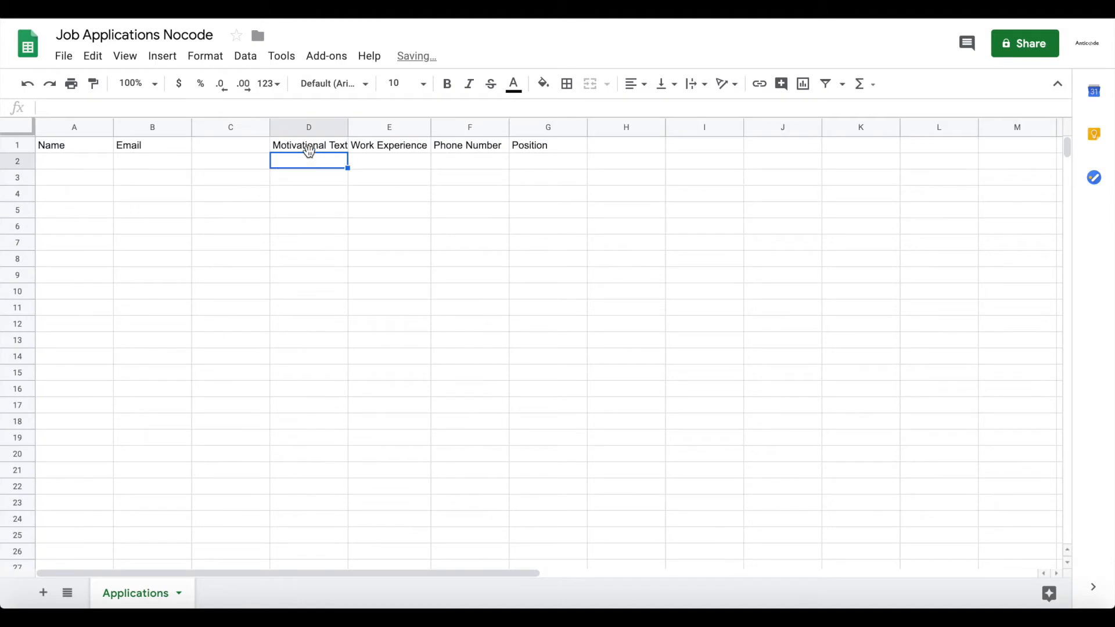
- Move the Motivational Text through Position headers into C1:F1 and widen columns C and D
left_click(284, 146)
left_click_drag(497, 147, 519, 145)
key("super+x")
left_click_drag(260, 147, 475, 145)
key("super+v")
left_click(471, 242)
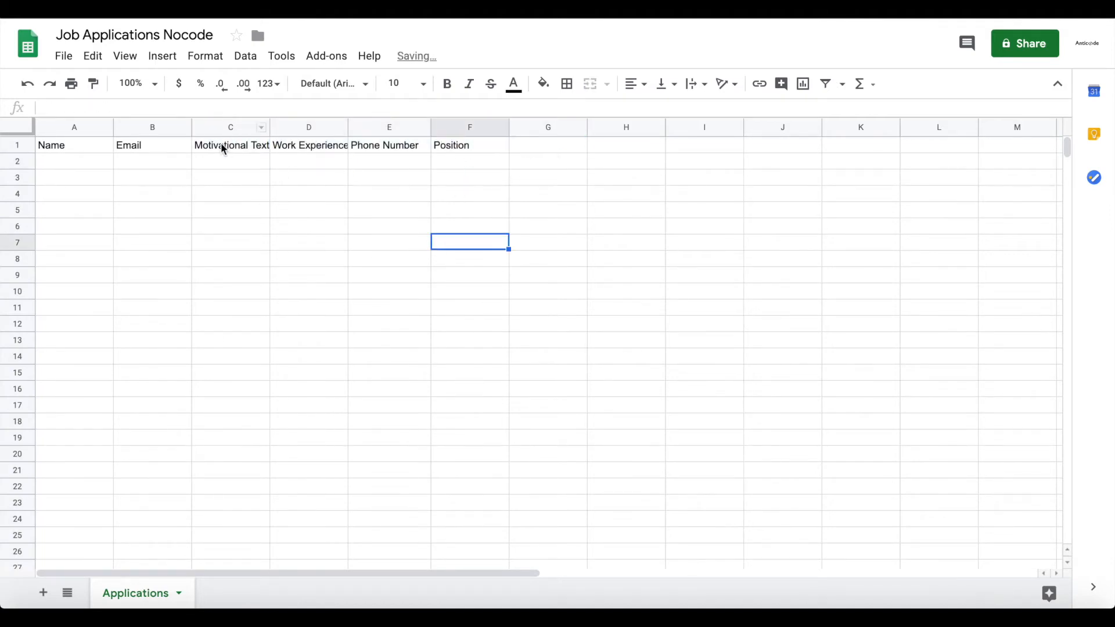
left_click_drag(269, 127, 274, 127)
left_click_drag(348, 126, 357, 127)
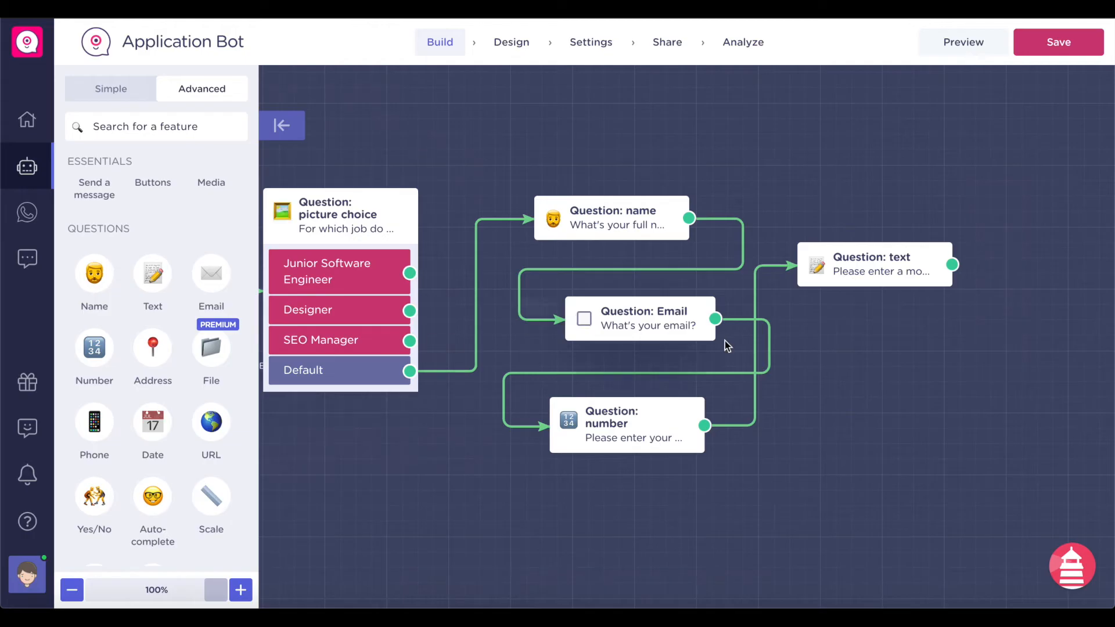
- Shift the text question right and add a message block connected after it
scroll(858, 325, "right", 5)
left_click_drag(709, 267, 787, 283)
scroll(641, 361, "right", 3)
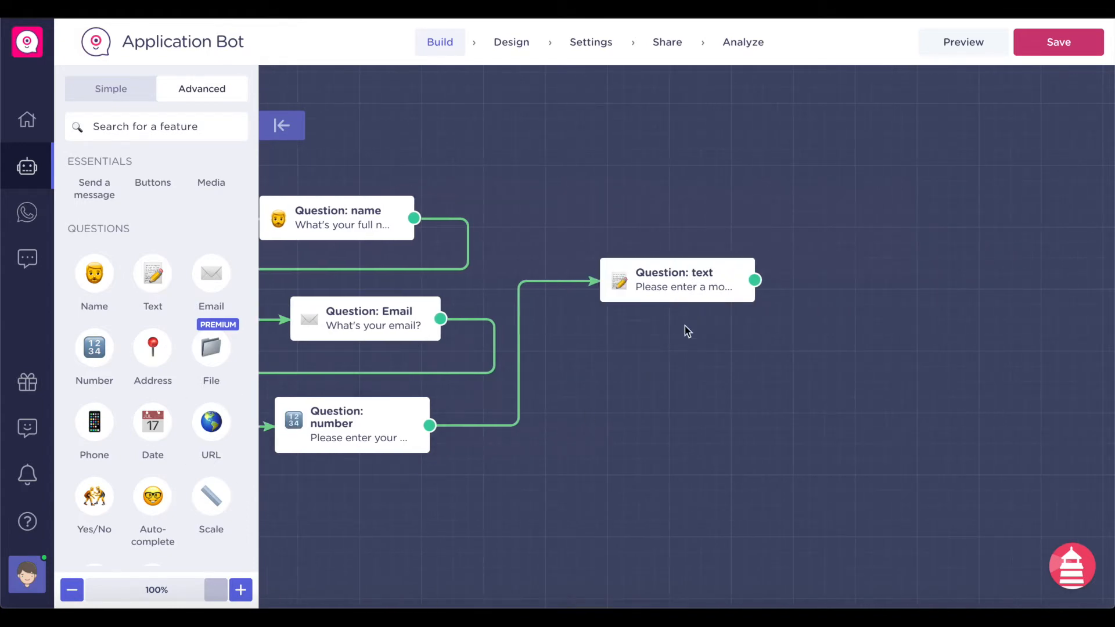
scroll(685, 326, "left", 4)
scroll(155, 379, "up", 3)
scroll(154, 379, "down", 3)
scroll(157, 389, "up", 1)
scroll(158, 405, "up", 3)
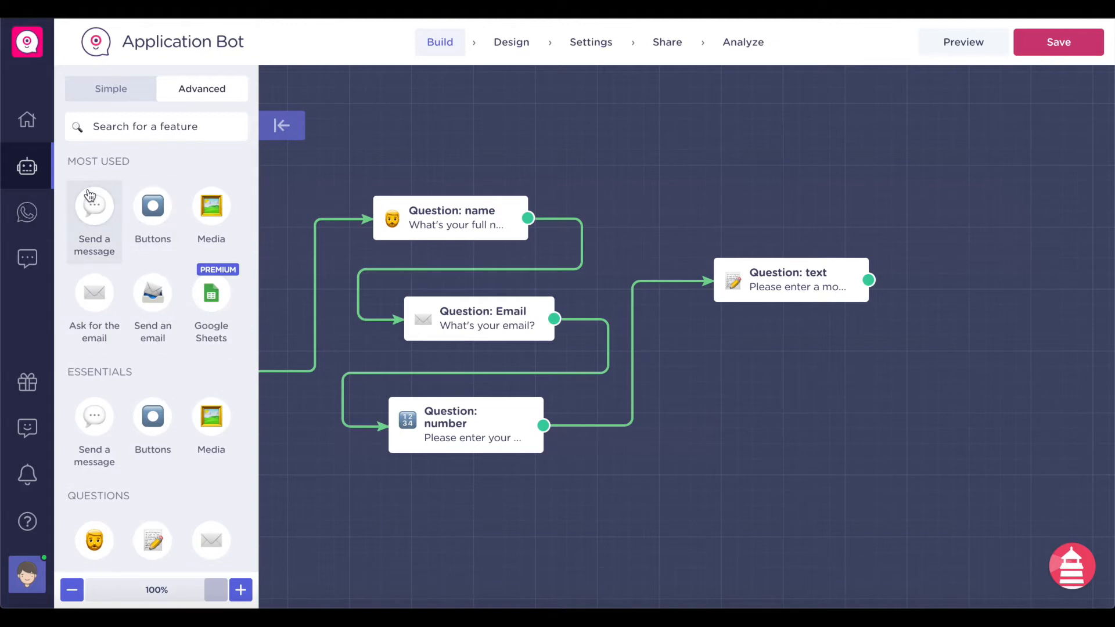
left_click_drag(93, 244, 854, 372)
left_click_drag(869, 280, 793, 364)
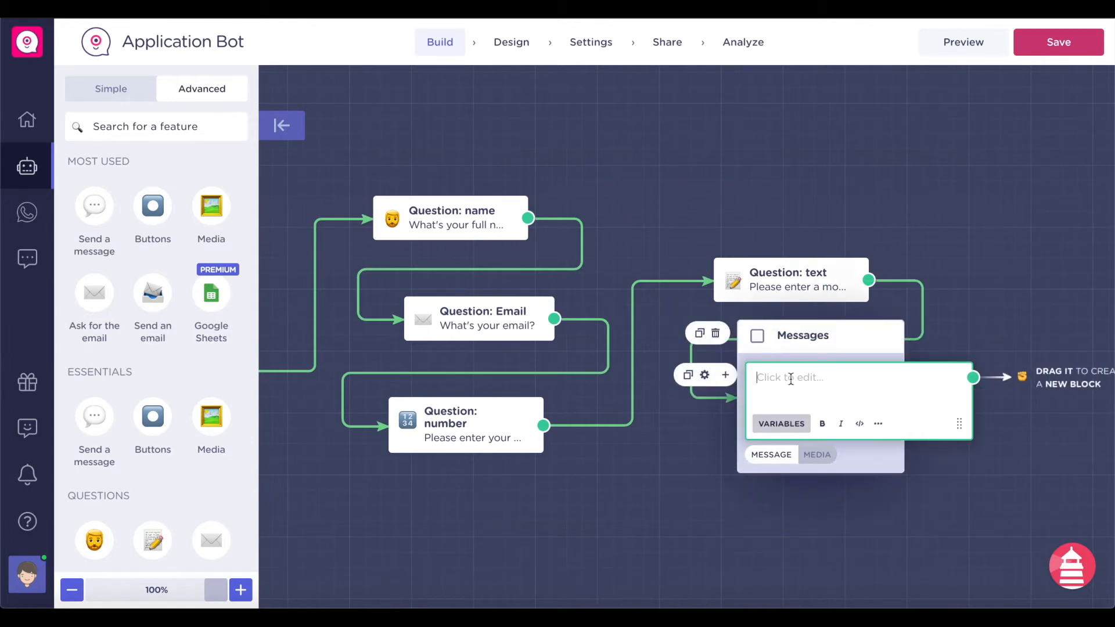
- Write 'Ok' plus the name variable, saying the application has been completed and Nocode HQ will reach out soon
type("Ok")
left_click(784, 423)
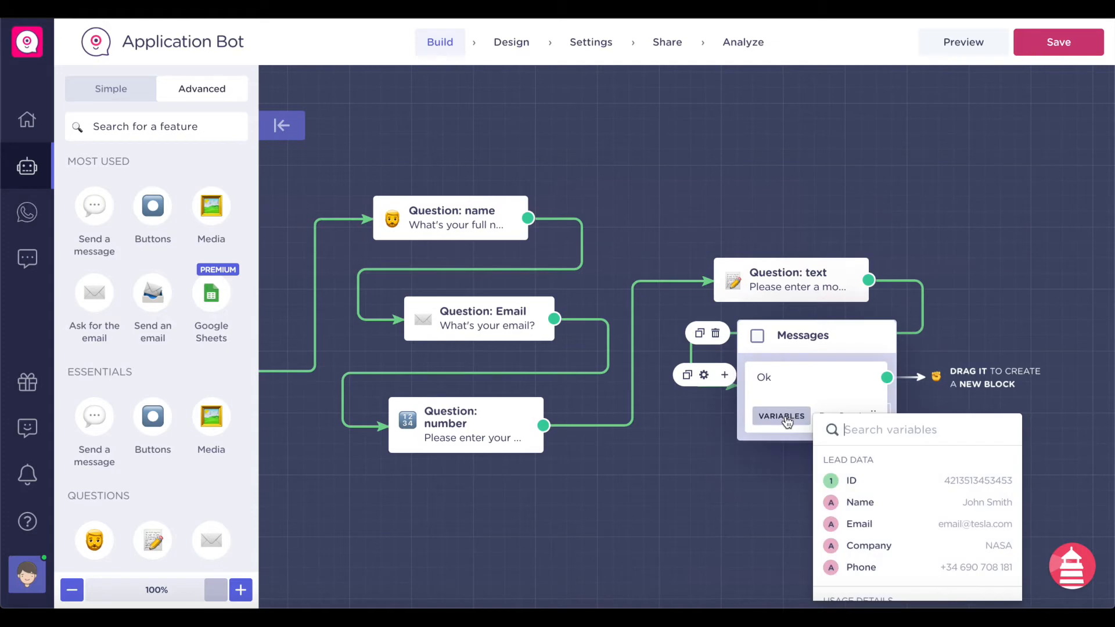
left_click(866, 502)
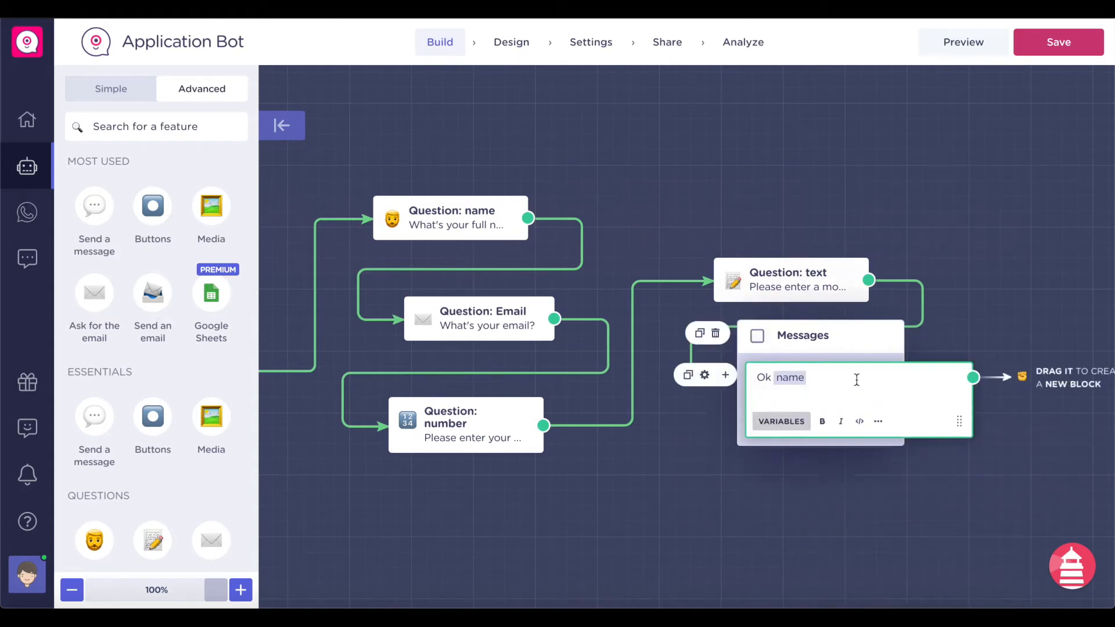
type(", your application is complete")
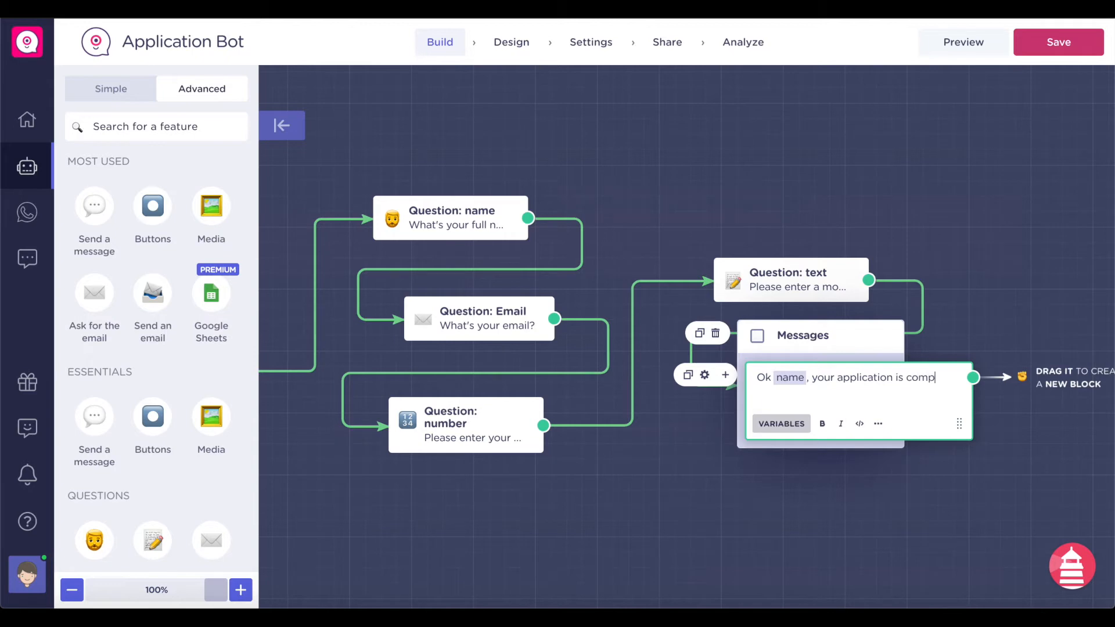
key("BackSpace")
key("BackSpace")
key("BackSpace")
key("BackSpace")
key("BackSpace")
key("BackSpace")
key("BackSpace")
key("BackSpace")
type("has been com")
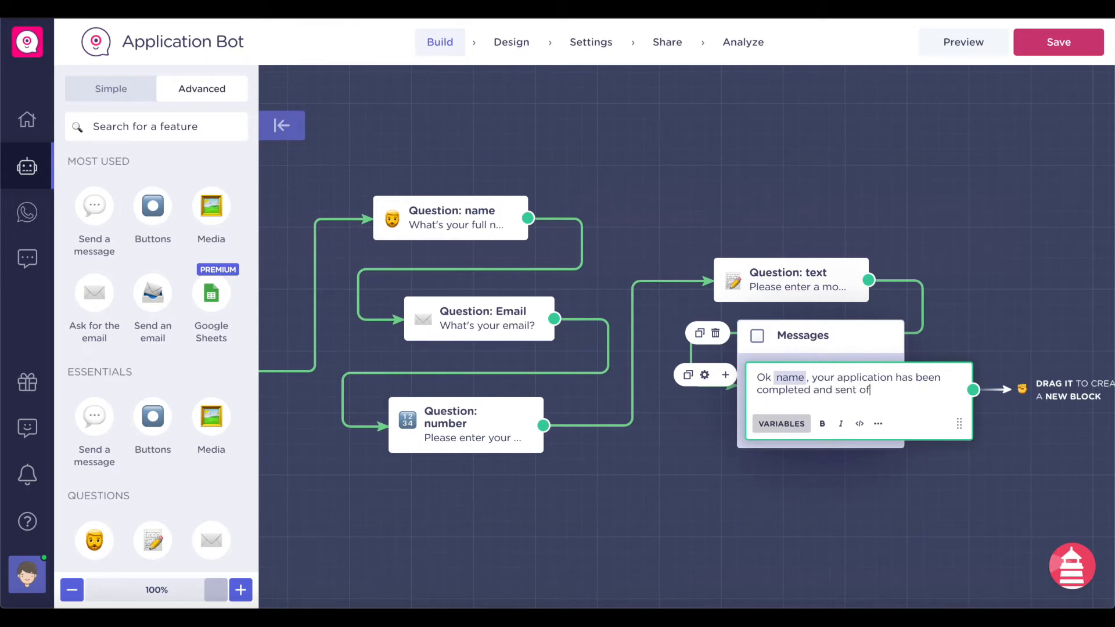
type("ode HQ. We")
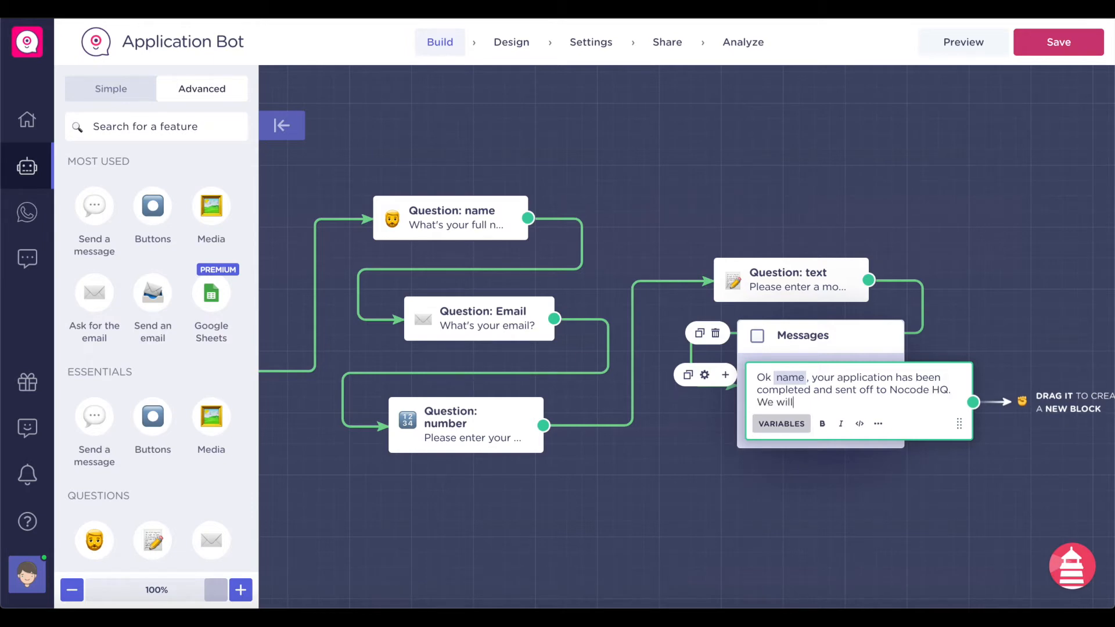
type(" will reach out to you in the next co")
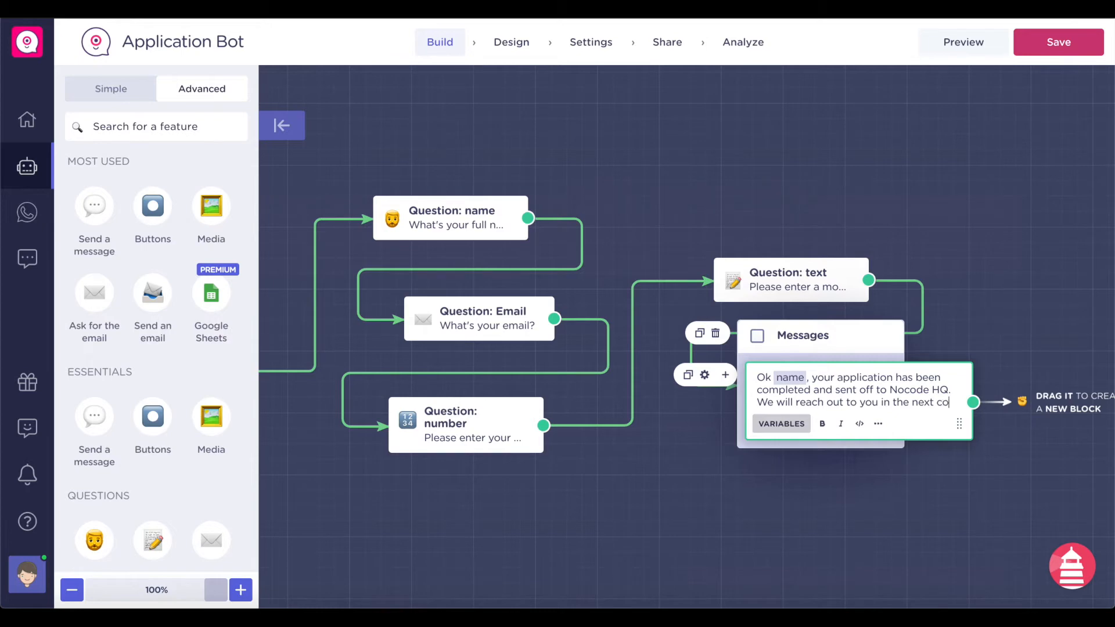
type("uple of days if we")
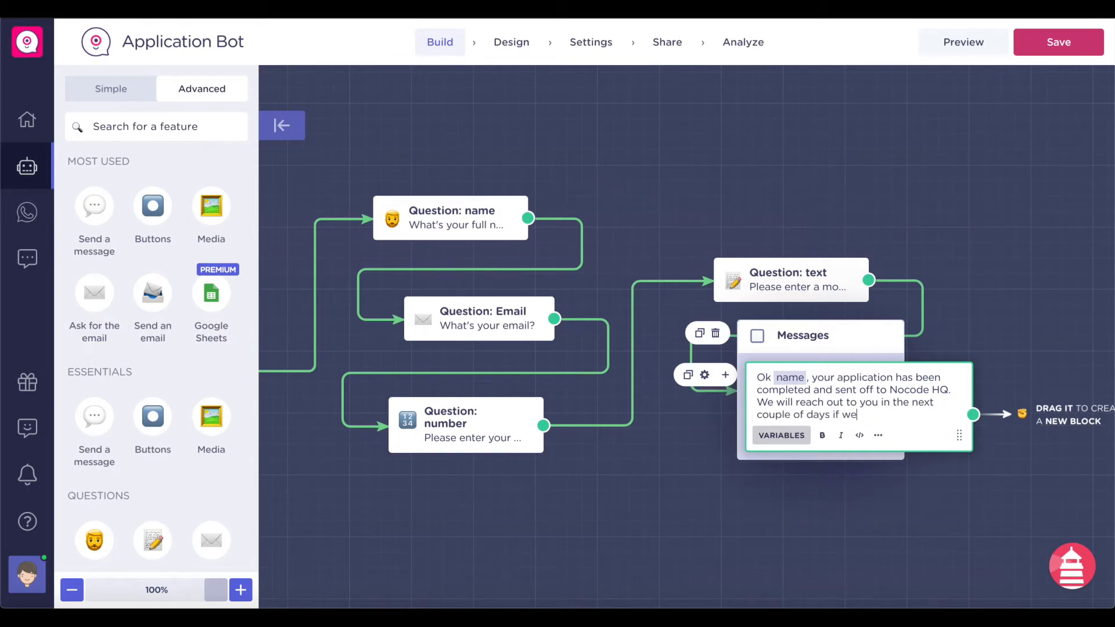
- Extend the message to say Nocode HQ will contact them via the provided email, inserting the email variable
type("ted.")
left_click(953, 528)
scroll(954, 528, "right", 2)
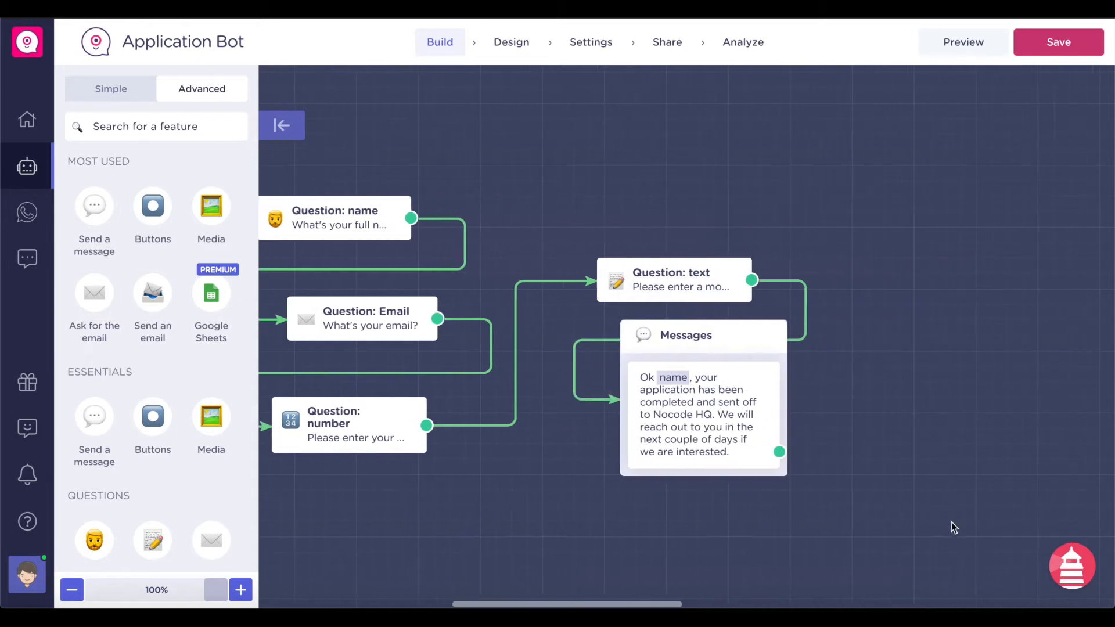
left_click(668, 374)
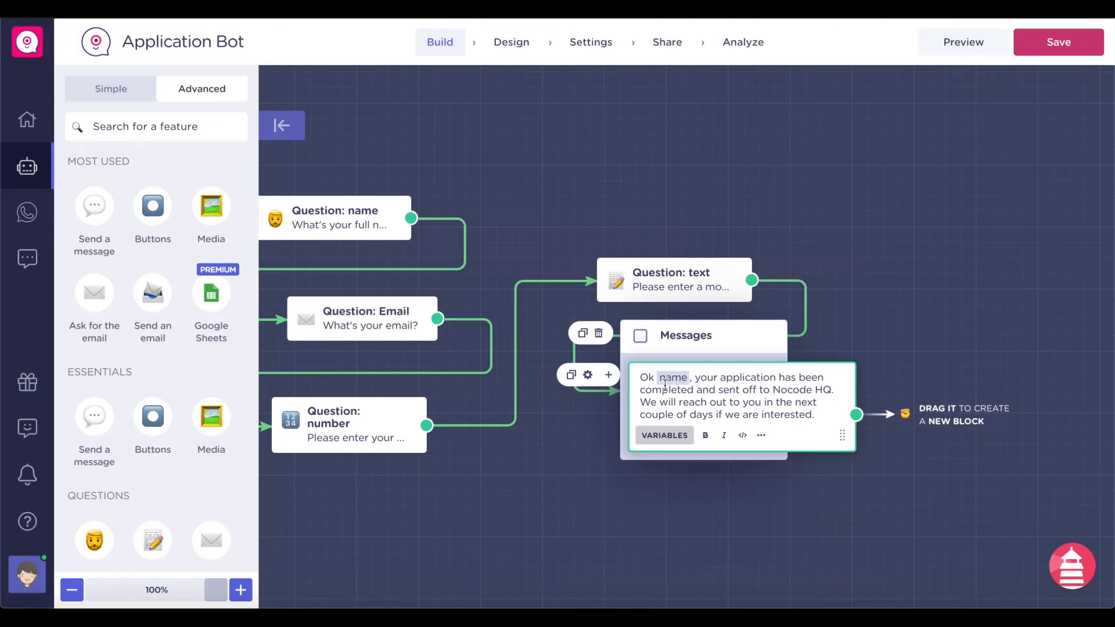
scroll(669, 381, "left", 4)
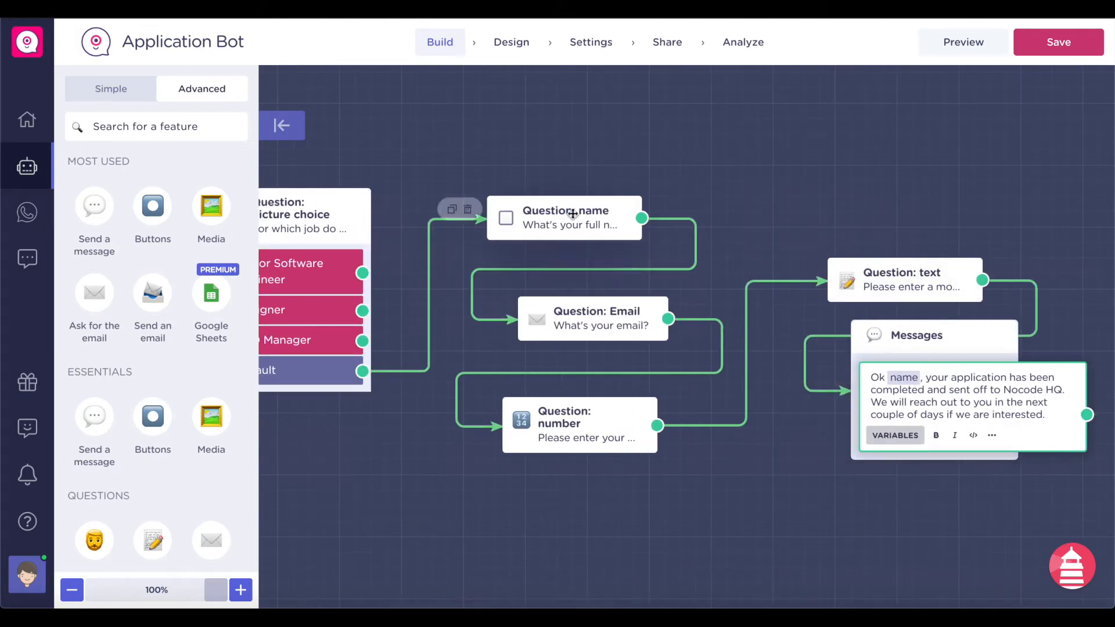
scroll(730, 479, "right", 3)
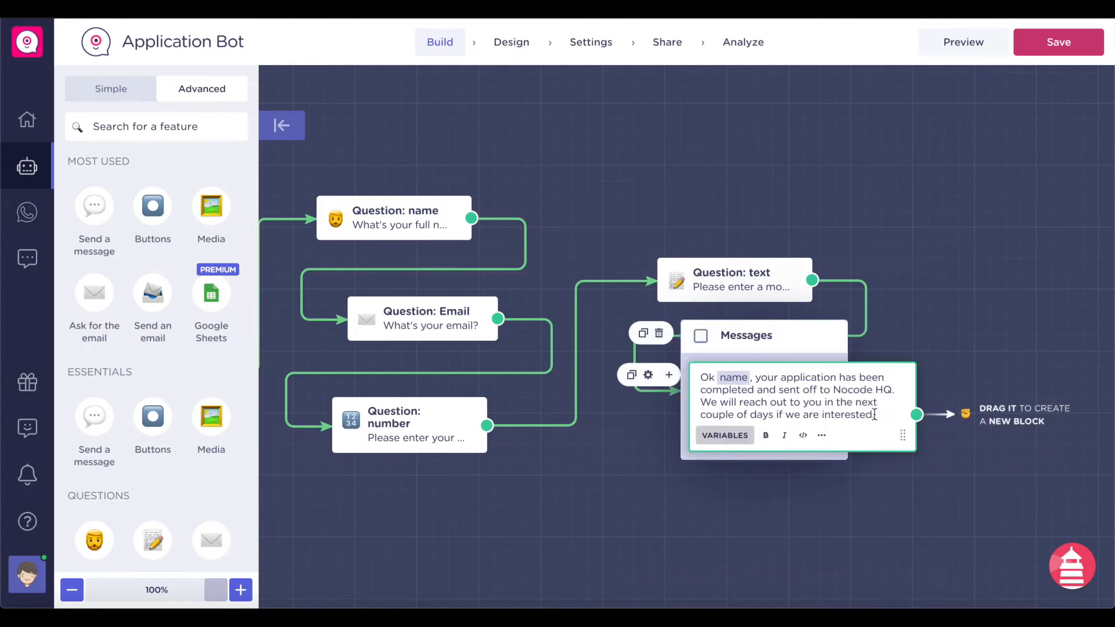
type("will contact you")
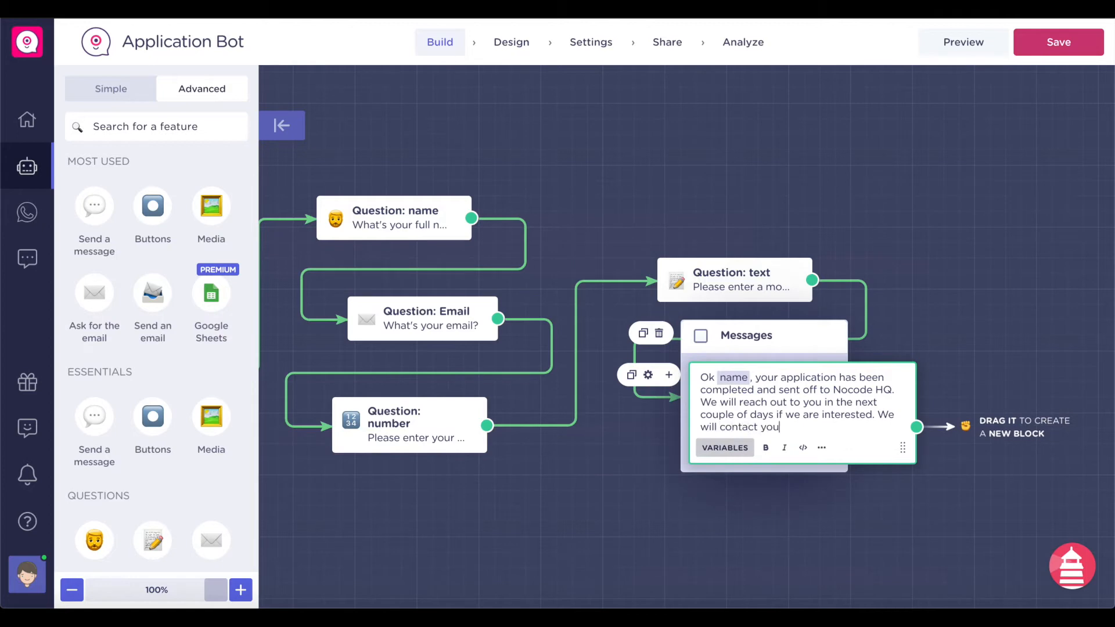
type(" via the emaoil your provided:")
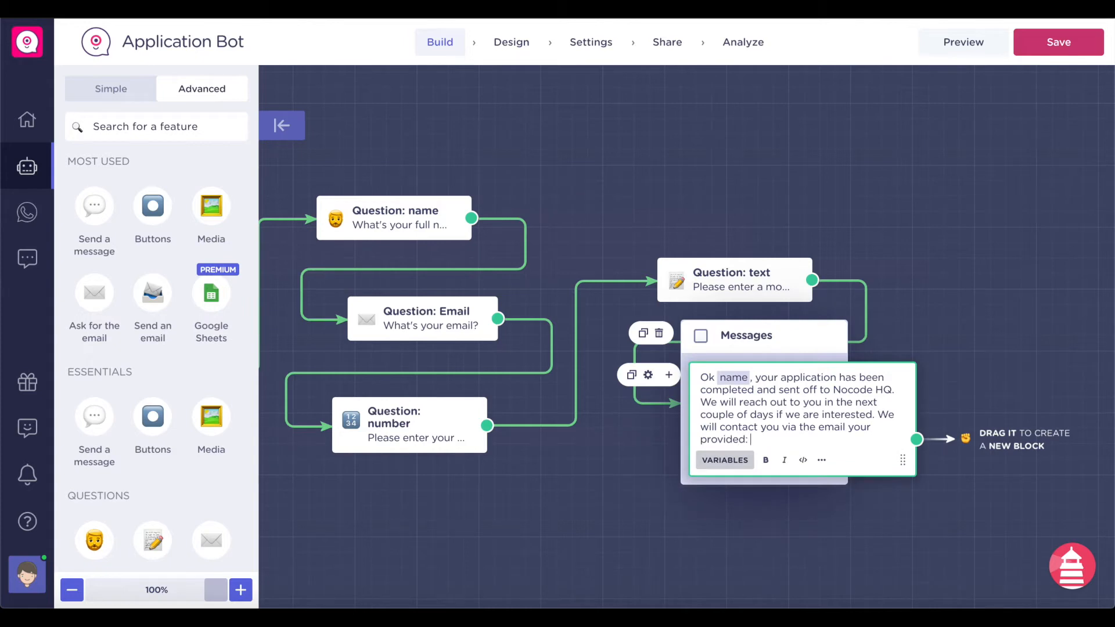
left_click(731, 464)
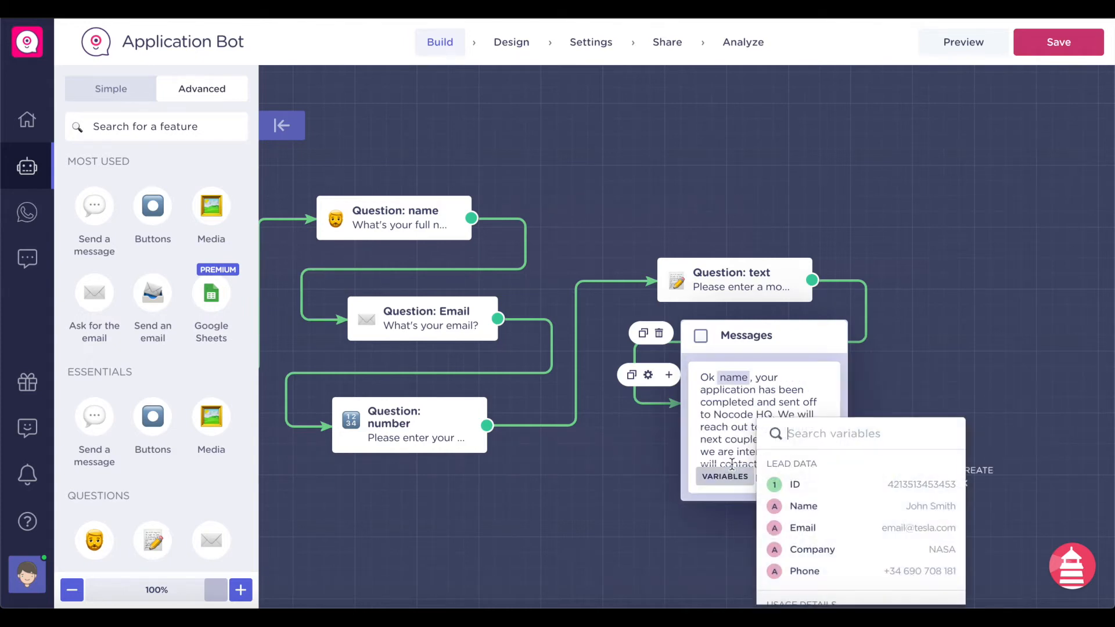
left_click(808, 527)
left_click(901, 497)
- Nudge the closing Messages block slightly left and scroll the sidebar down to Integrations
scroll(901, 497, "right", 3)
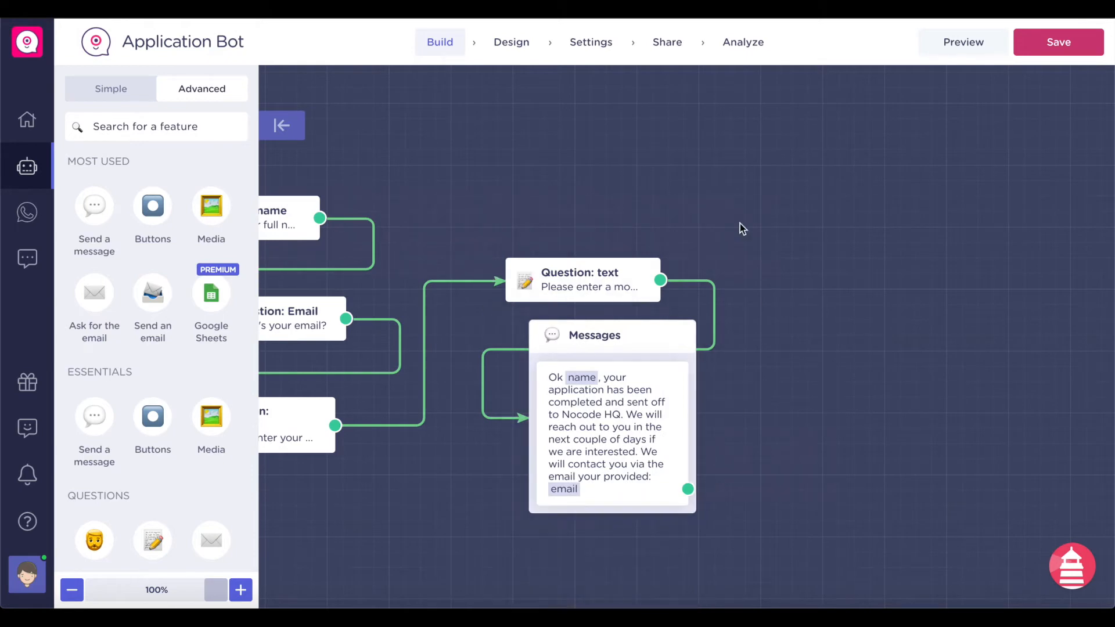
scroll(740, 224, "down", 2)
left_click_drag(642, 253, 620, 261)
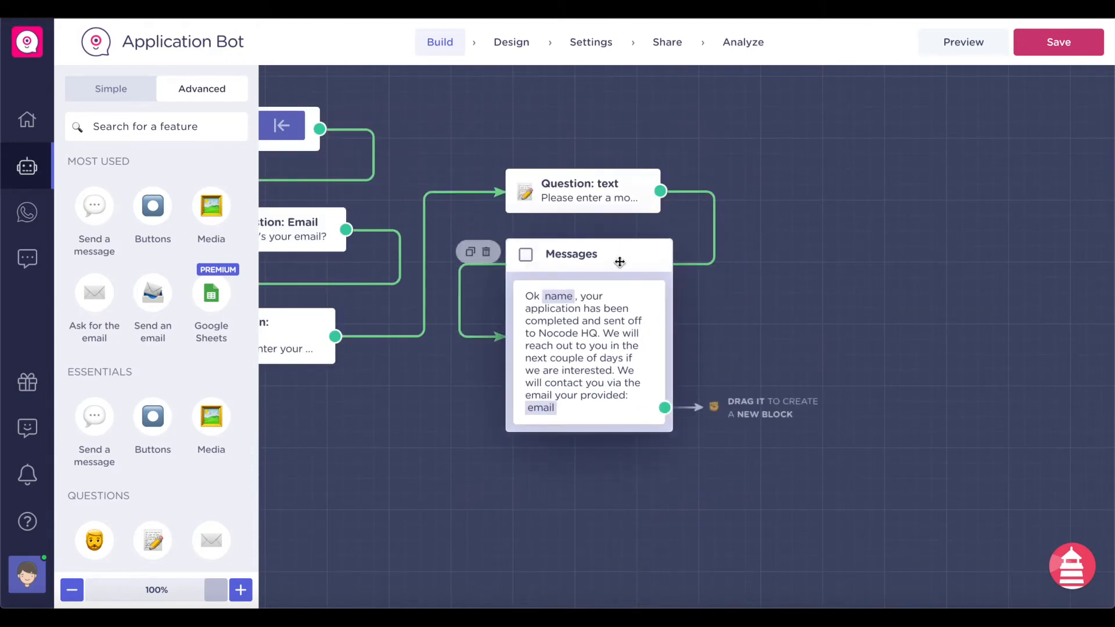
scroll(164, 342, "down", 10)
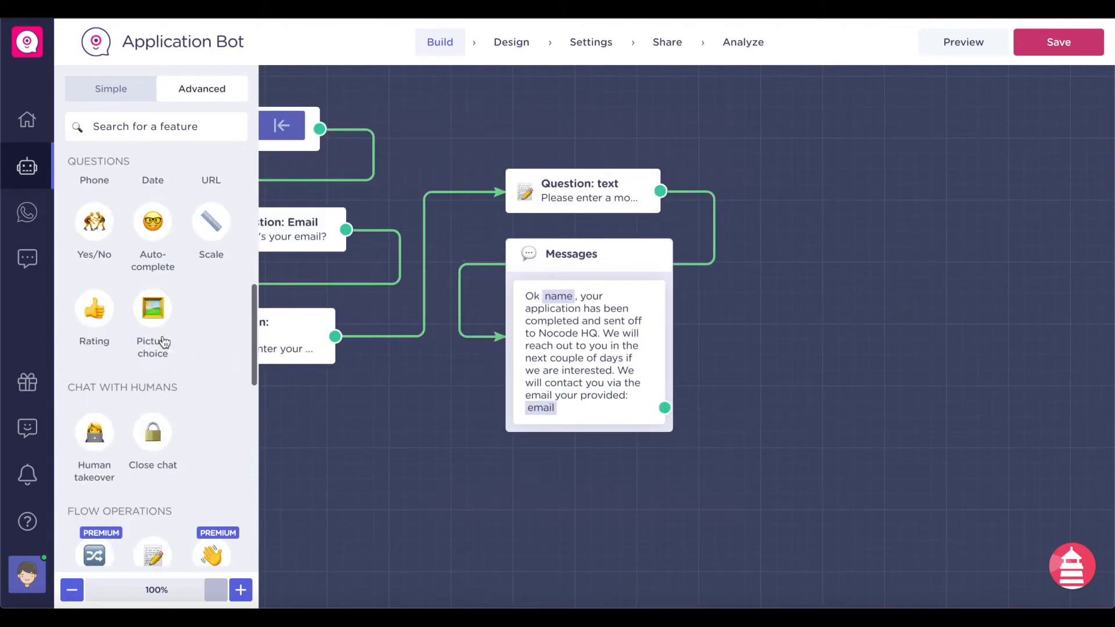
scroll(164, 343, "down", 8)
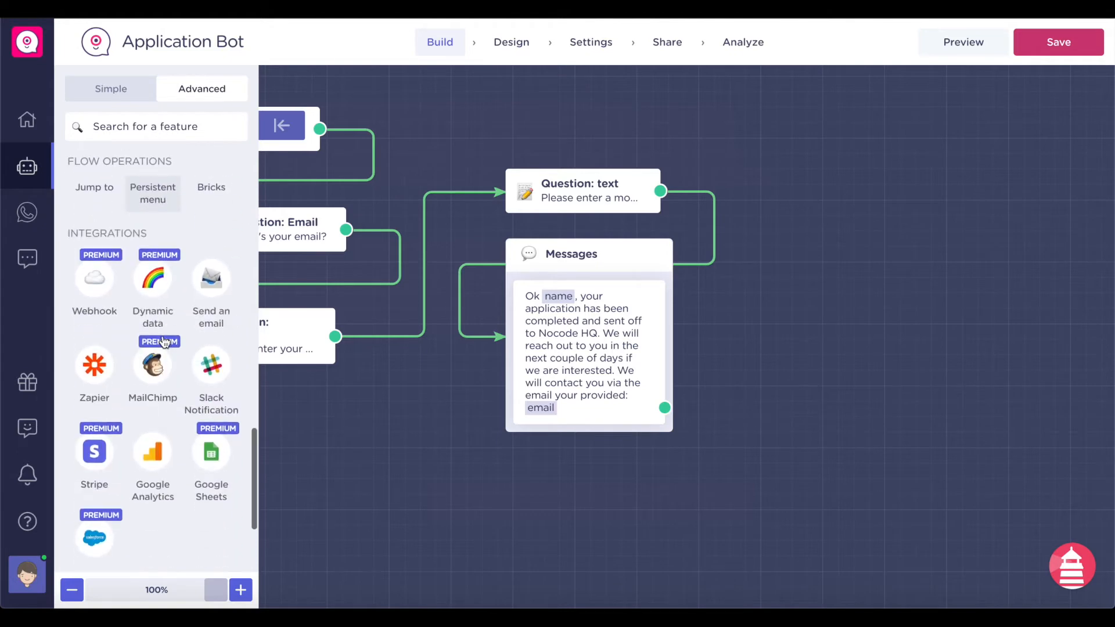
scroll(151, 220, "down", 2)
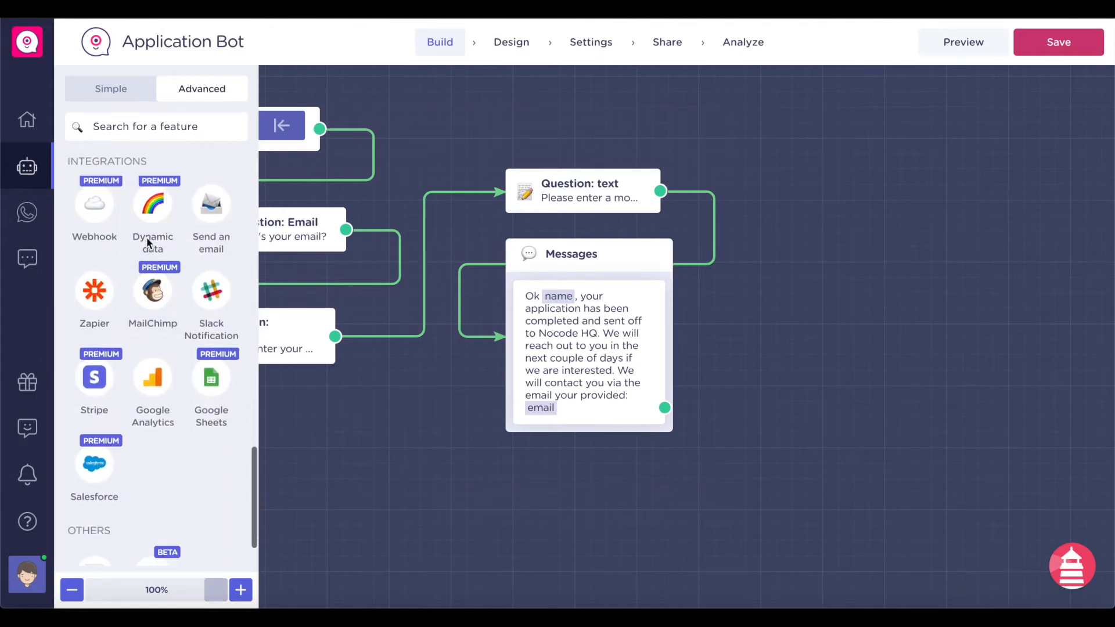
- Connect a Zapier block after the Messages block and choose the Google Sheets row template Zap
left_click(94, 299)
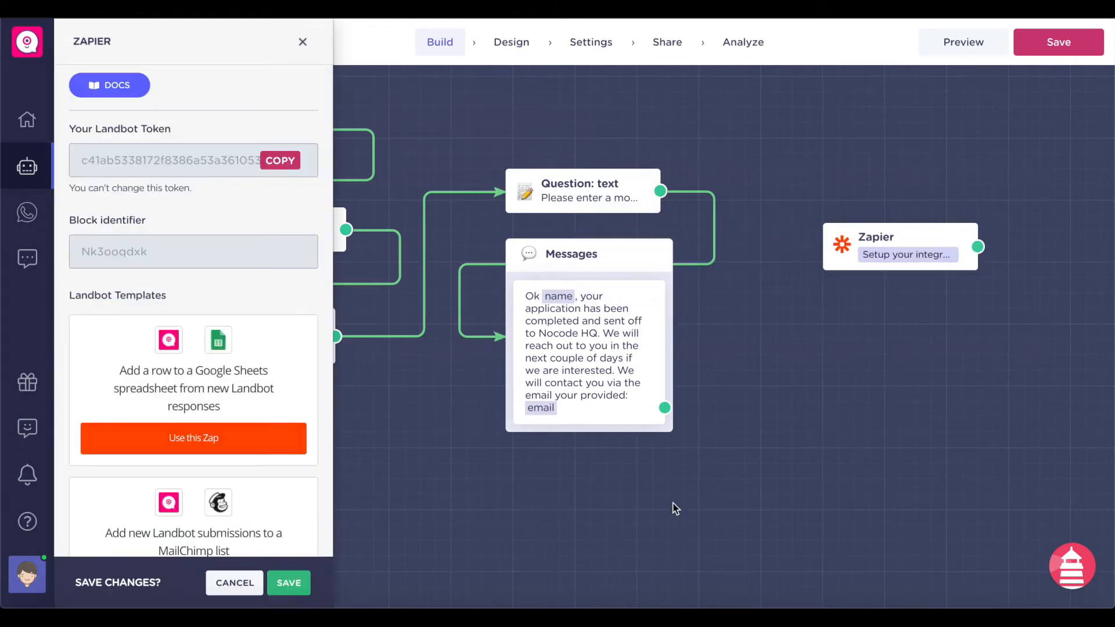
left_click_drag(664, 408, 848, 246)
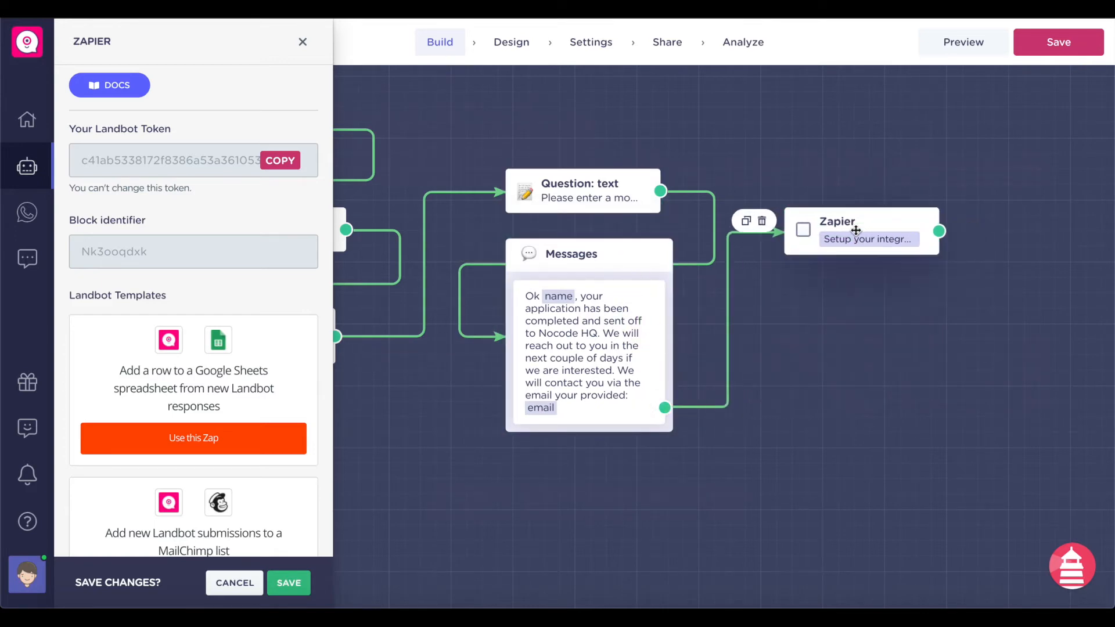
scroll(251, 290, "down", 3)
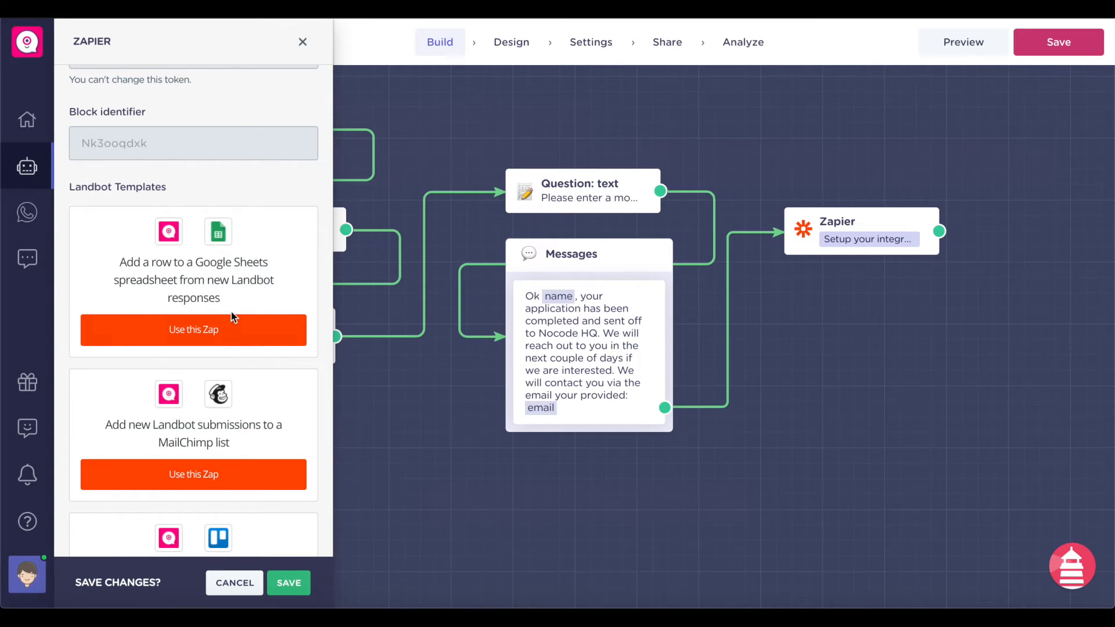
left_click(227, 329)
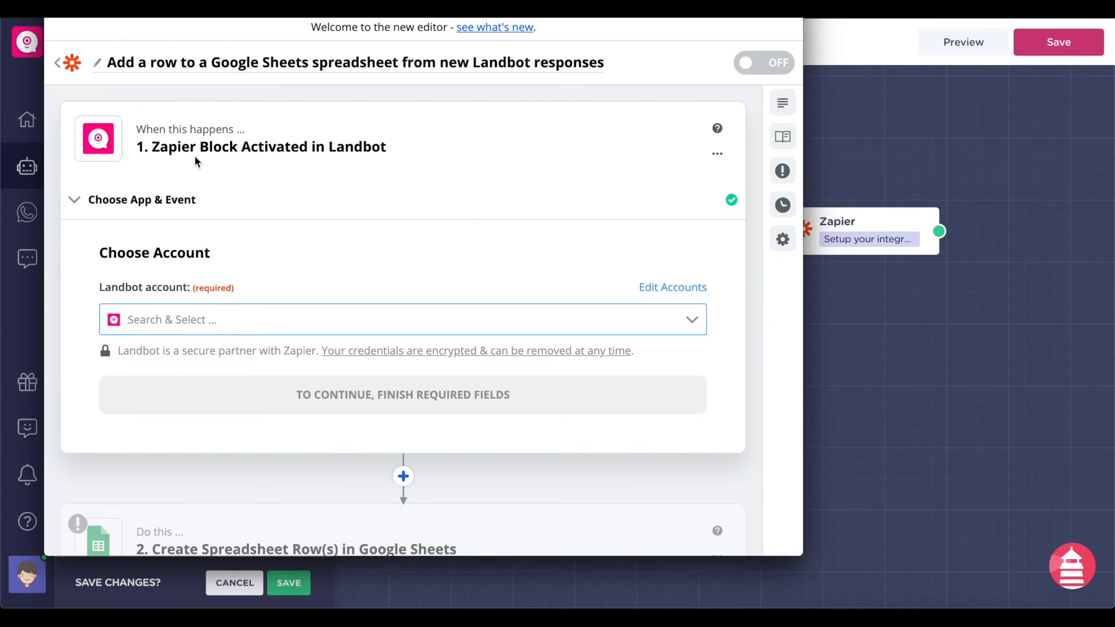
- Choose the connected Landbot account for the trigger
scroll(350, 157, "down", 3)
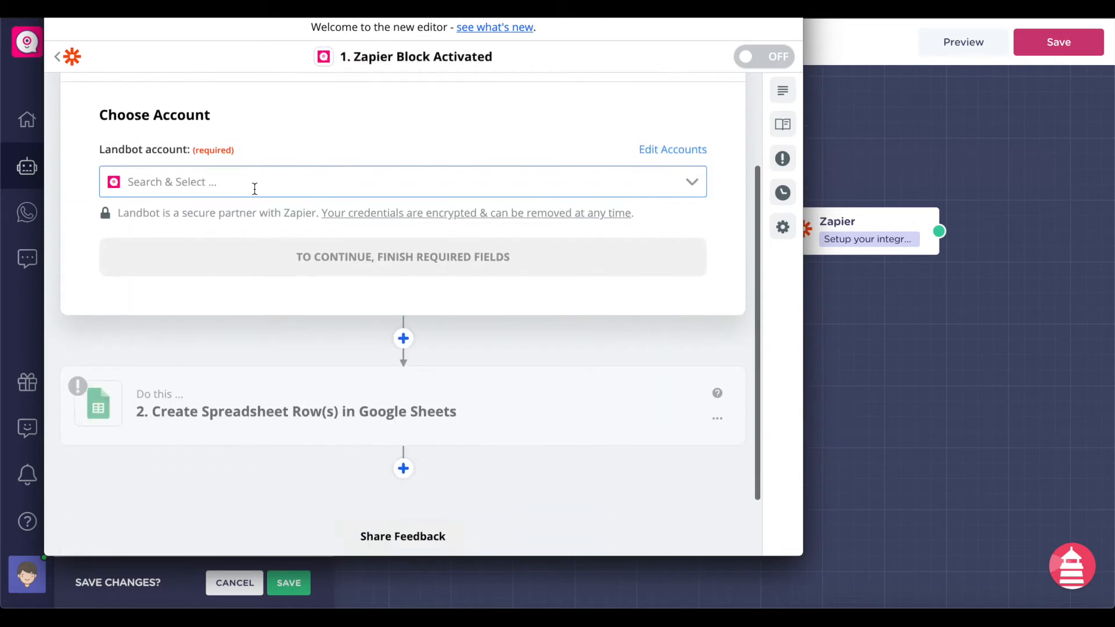
left_click(255, 182)
left_click(248, 221)
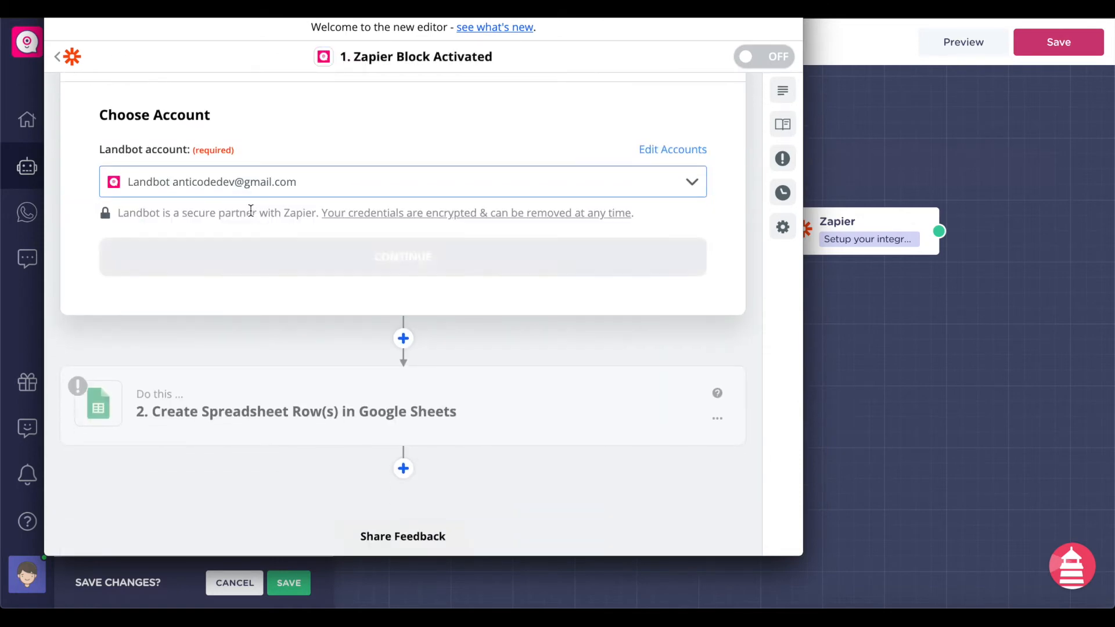
left_click(318, 273)
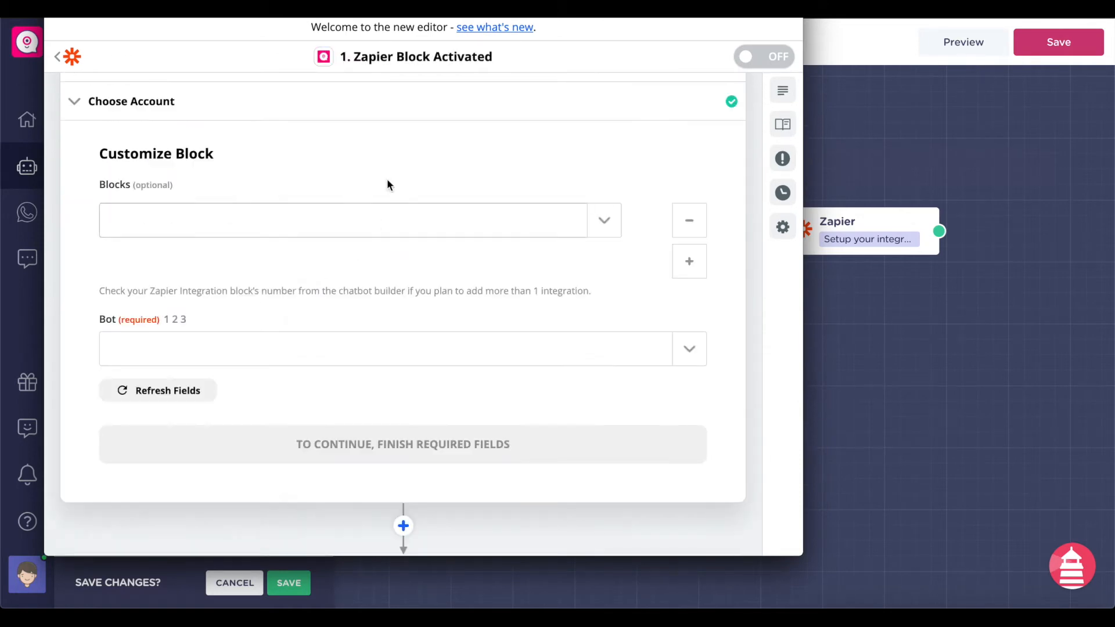
- Set the trigger to All blocks and Application Bot, then test the trigger
left_click(441, 209)
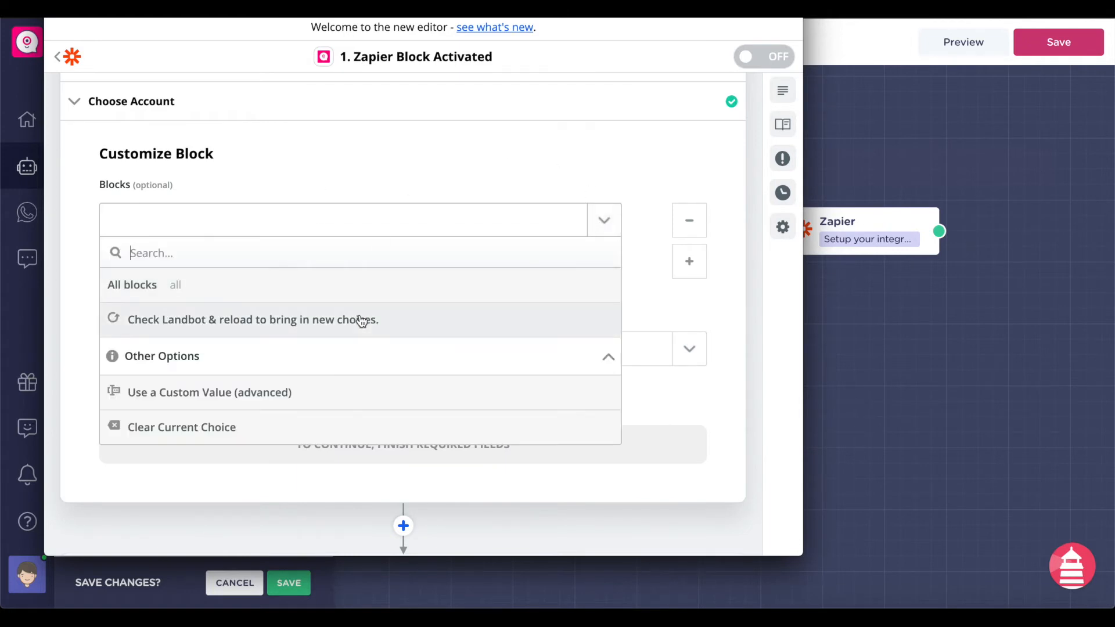
left_click(307, 285)
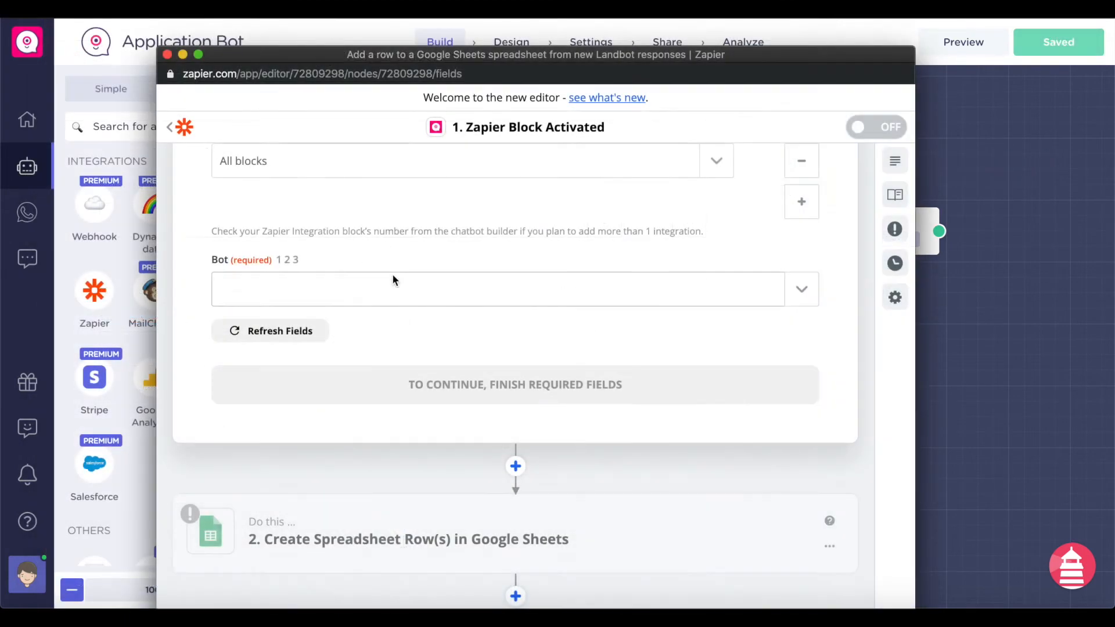
scroll(403, 360, "up", 1)
left_click(442, 337)
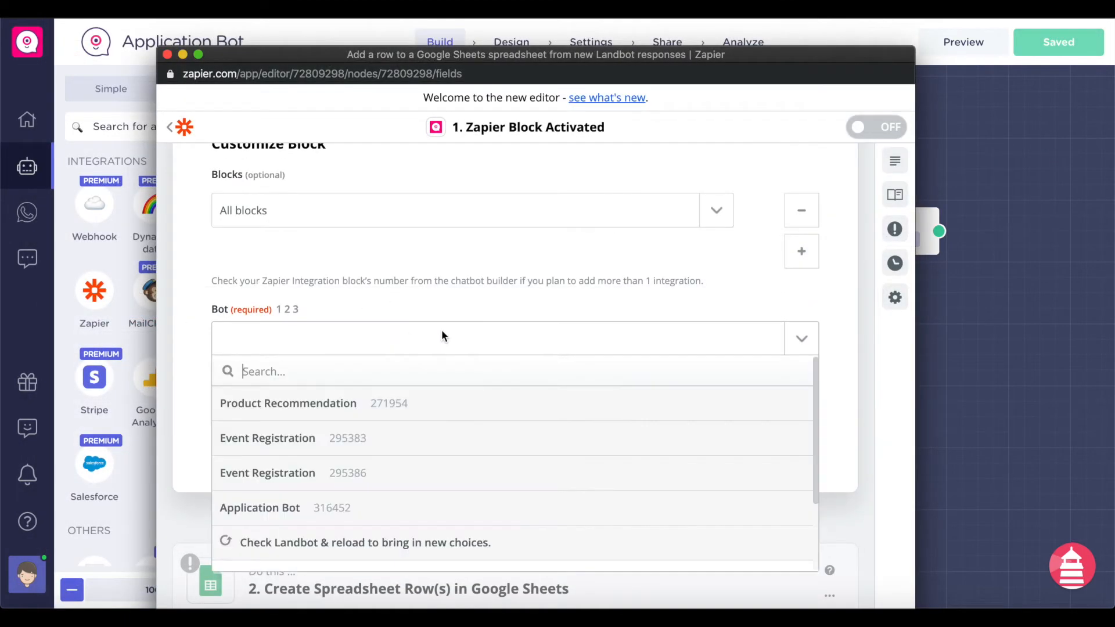
scroll(403, 416, "down", 2)
left_click(340, 462)
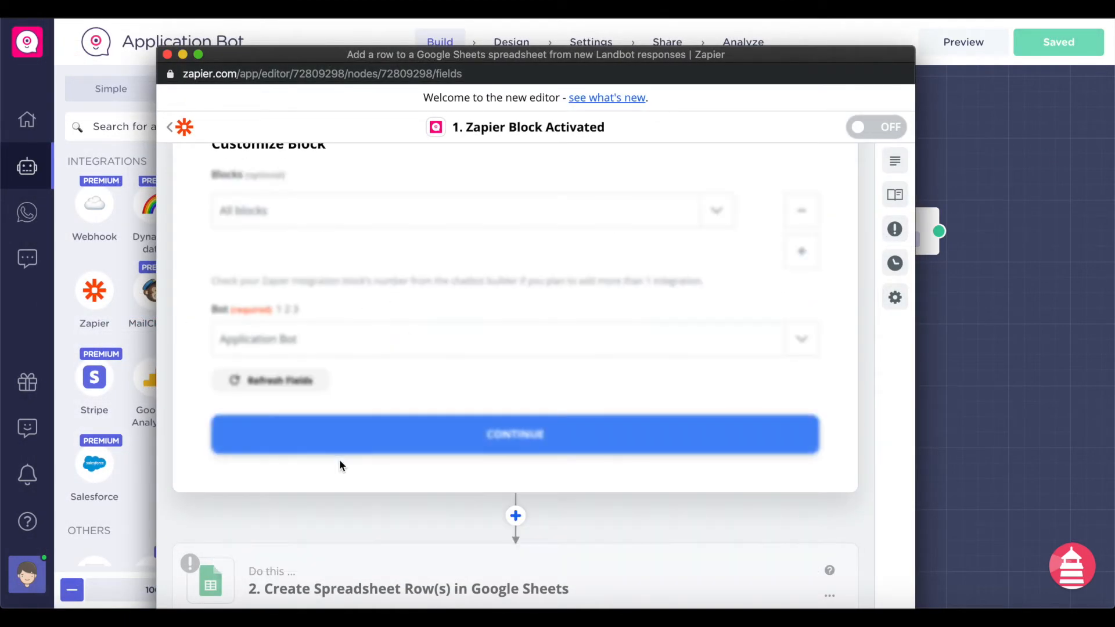
left_click(493, 434)
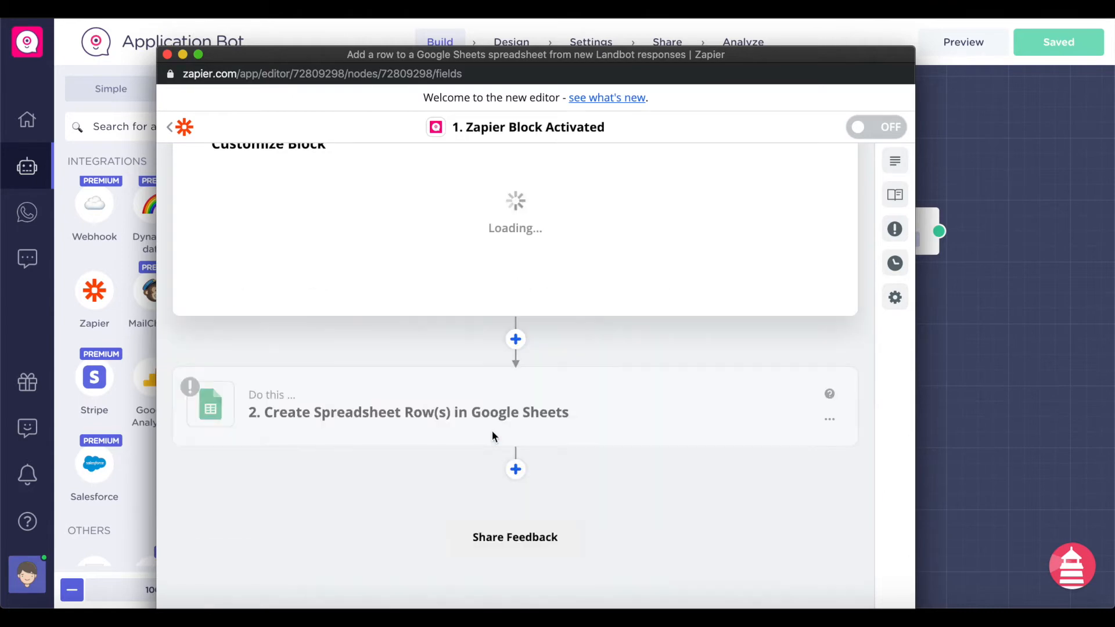
left_click(612, 273)
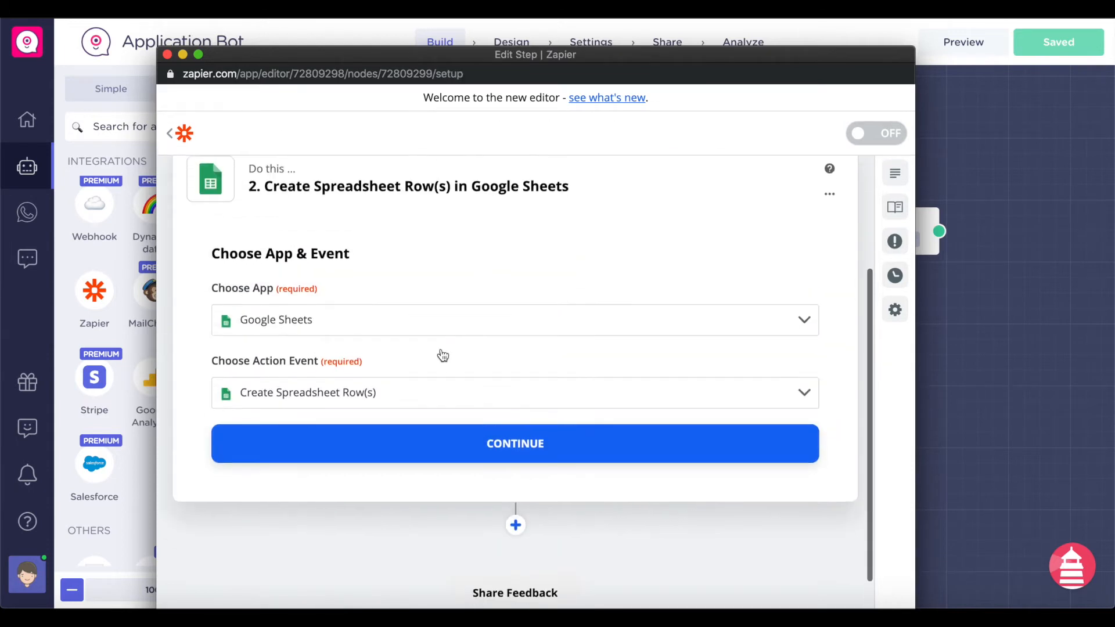
- Keep Create Spreadsheet Row(s) as the Google Sheets action event
scroll(441, 354, "up", 3)
scroll(453, 227, "down", 2)
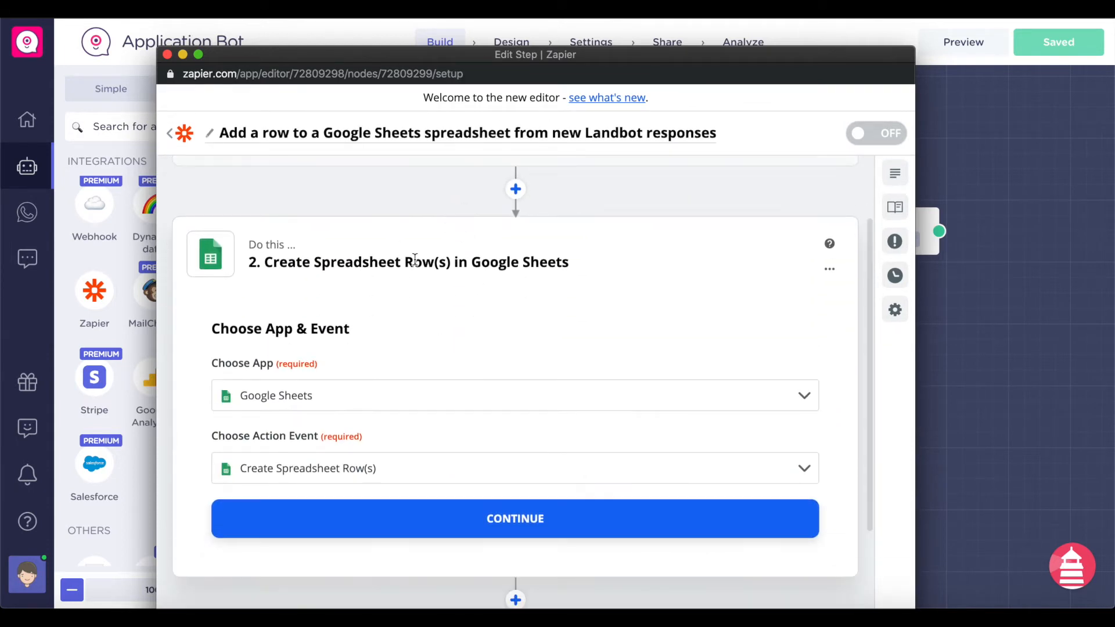
scroll(414, 258, "down", 1)
left_click_drag(517, 209, 445, 185)
left_click(445, 186)
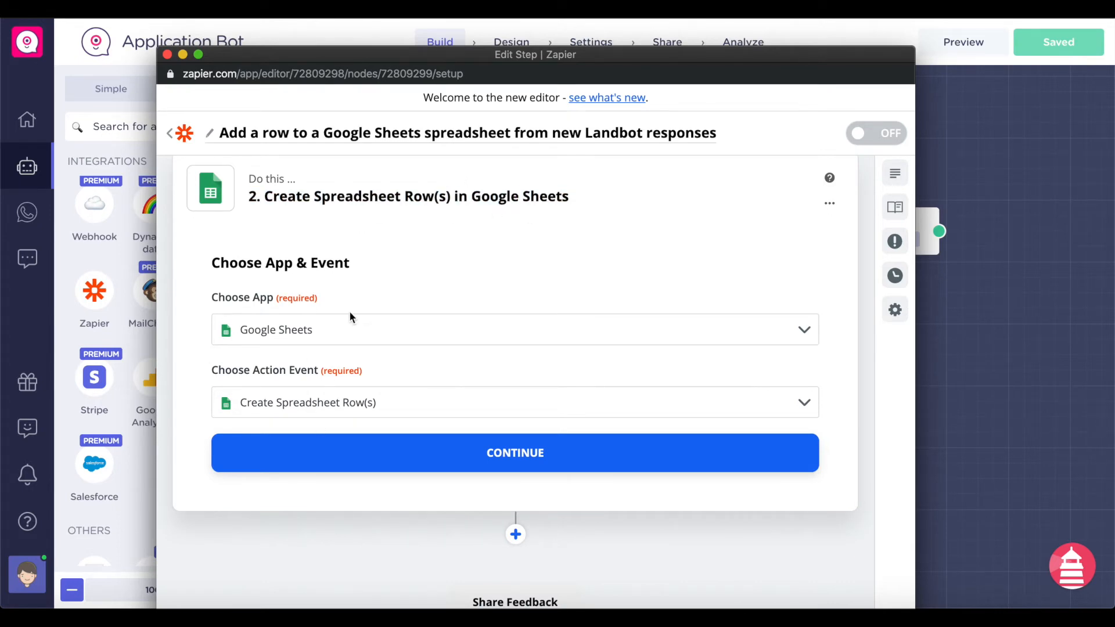
left_click(343, 404)
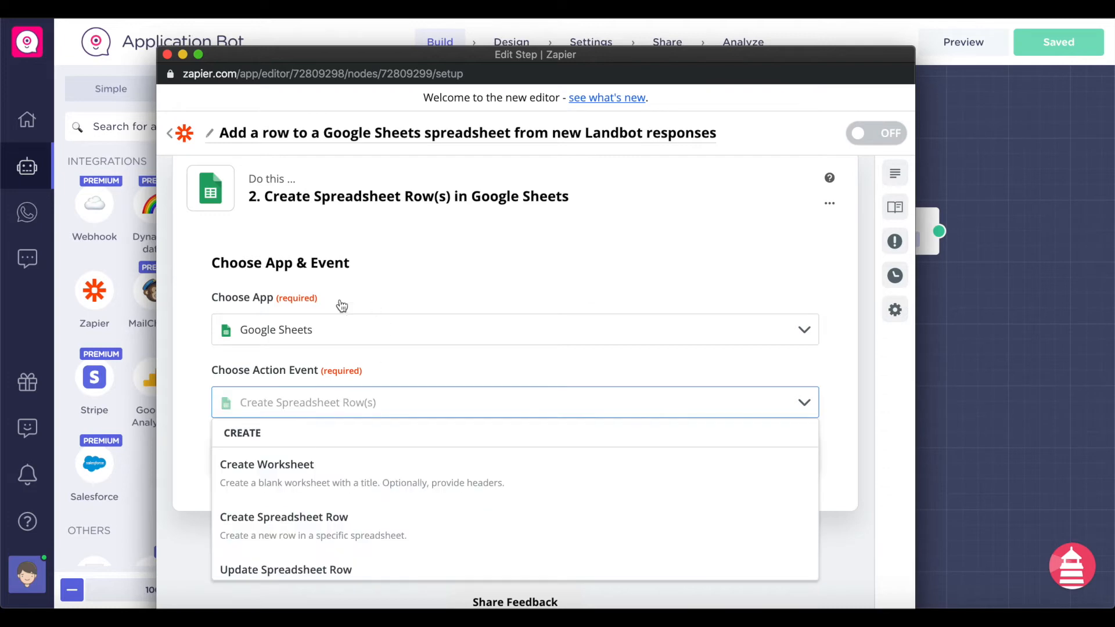
left_click(395, 389)
scroll(418, 372, "down", 2)
left_click(428, 367)
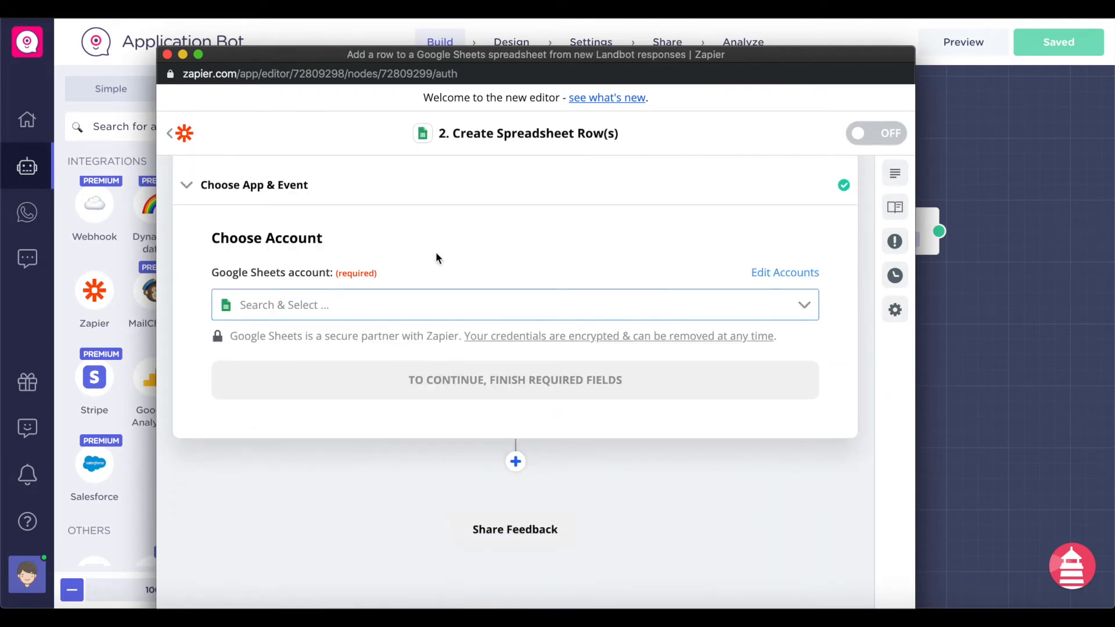
- Select the second connected Google Sheets account
left_click(371, 311)
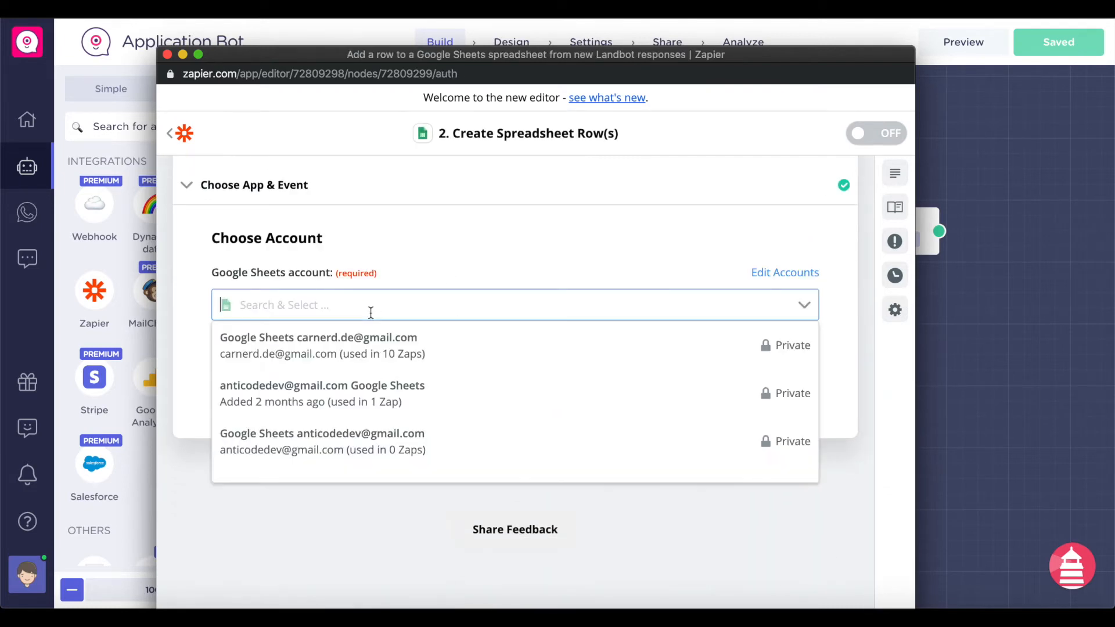
left_click(431, 403)
left_click(412, 384)
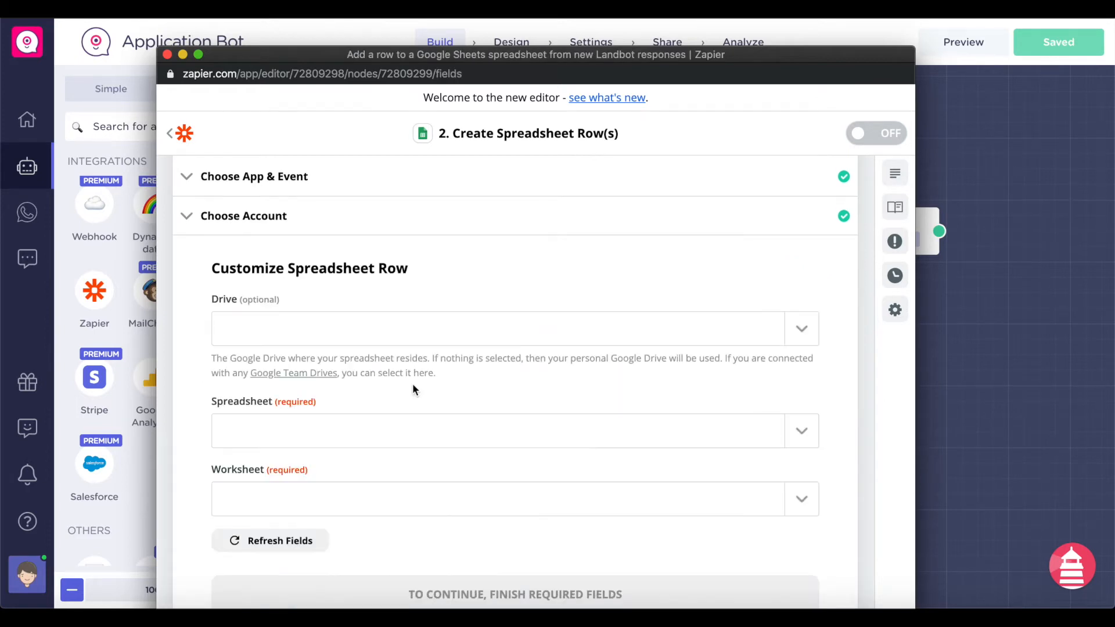
- Target My Google Drive, the Job Applications Nocode spreadsheet and its Applications worksheet
left_click(357, 335)
scroll(383, 308, "down", 3)
left_click(378, 313)
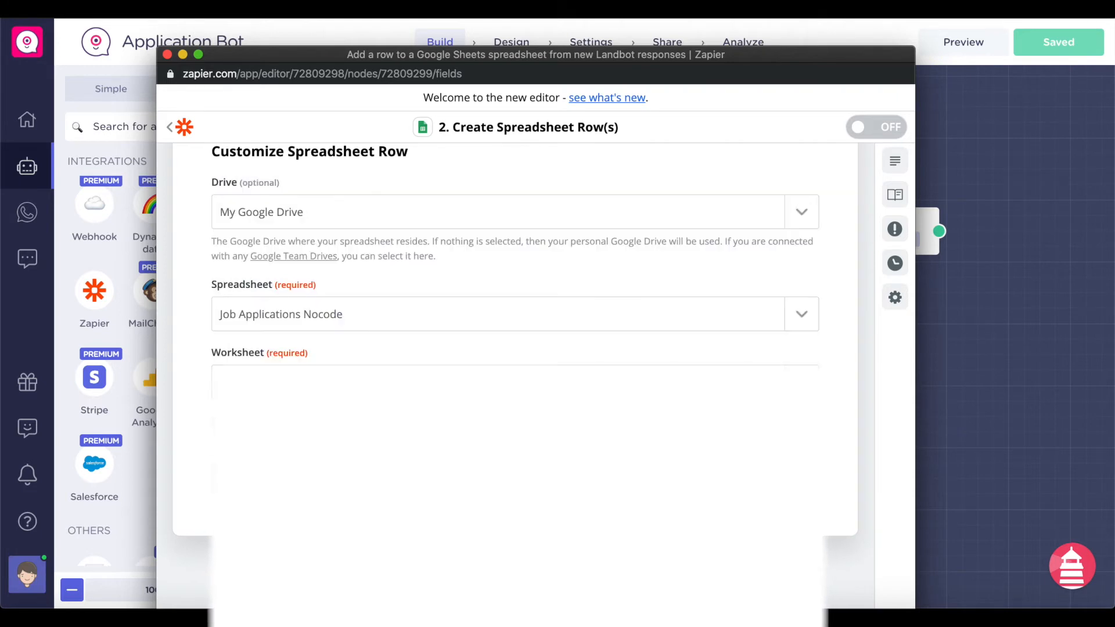
left_click(359, 381)
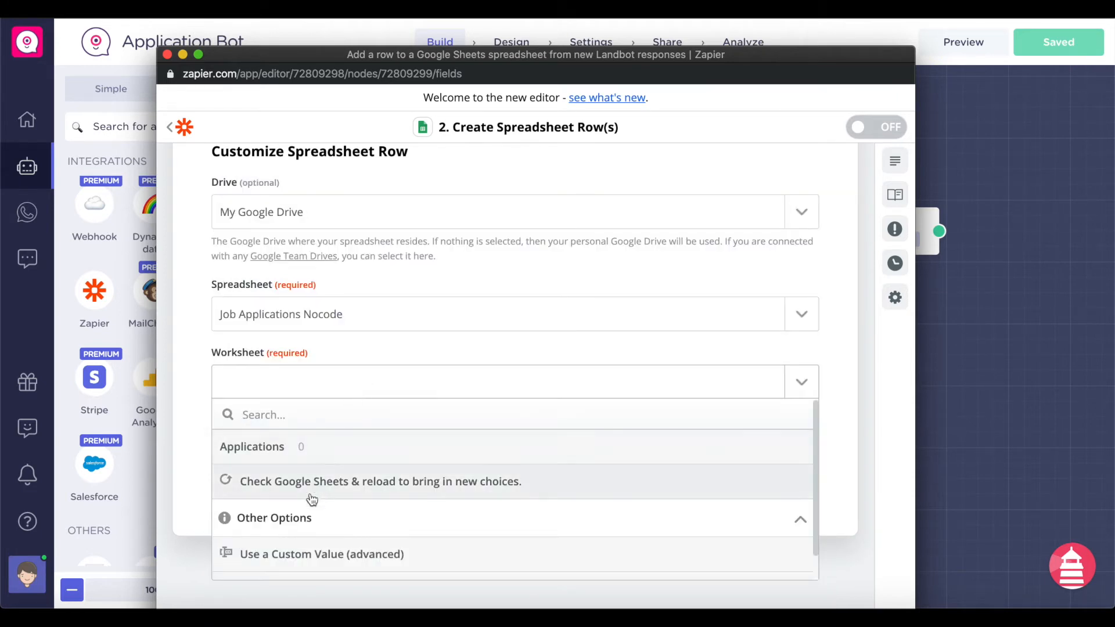
left_click(333, 451)
scroll(368, 462, "down", 2)
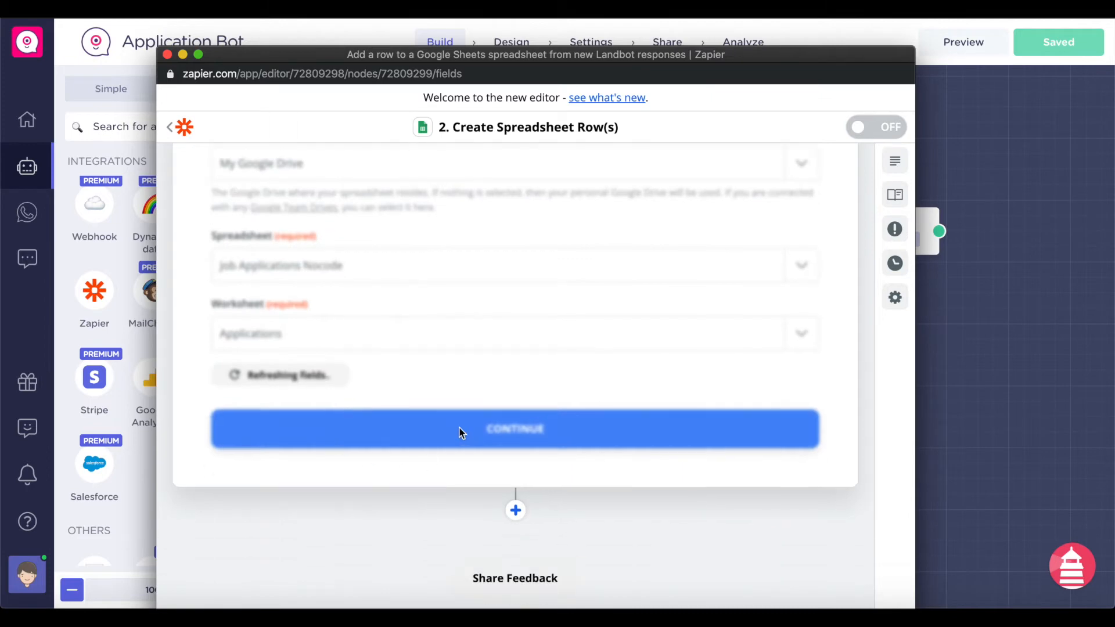
scroll(459, 432, "down", 5)
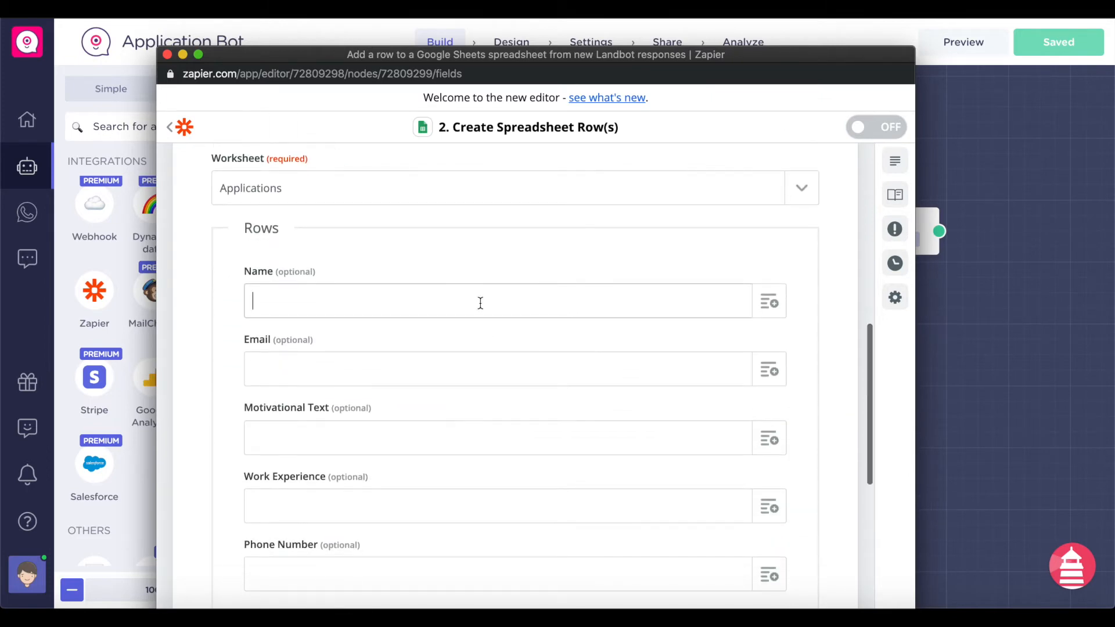
scroll(480, 303, "up", 2)
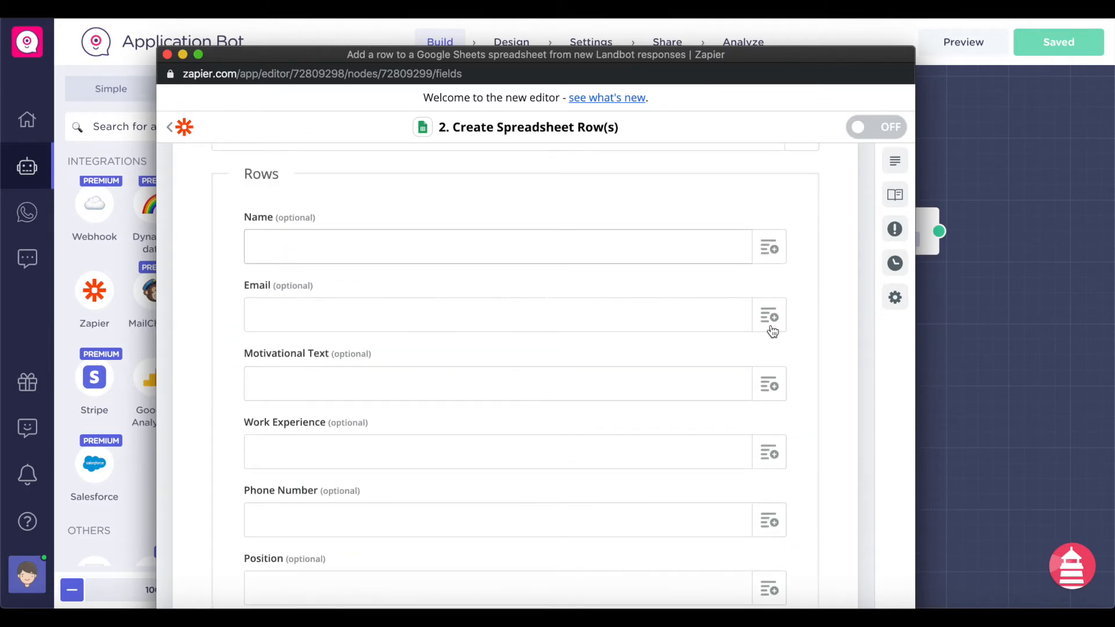
left_click(759, 234)
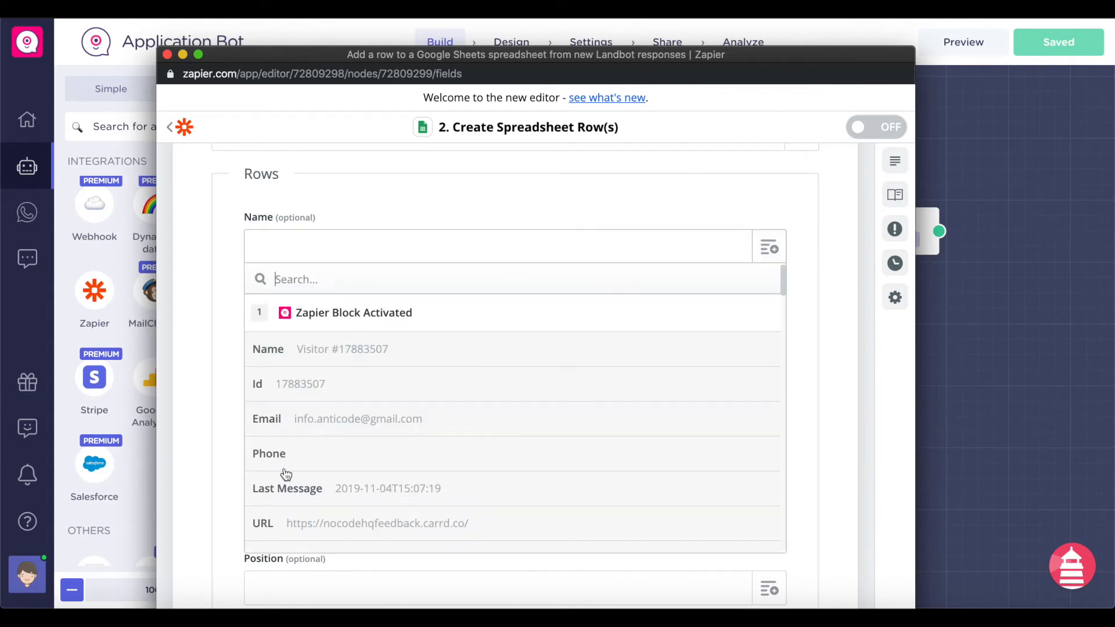
scroll(331, 429, "down", 15)
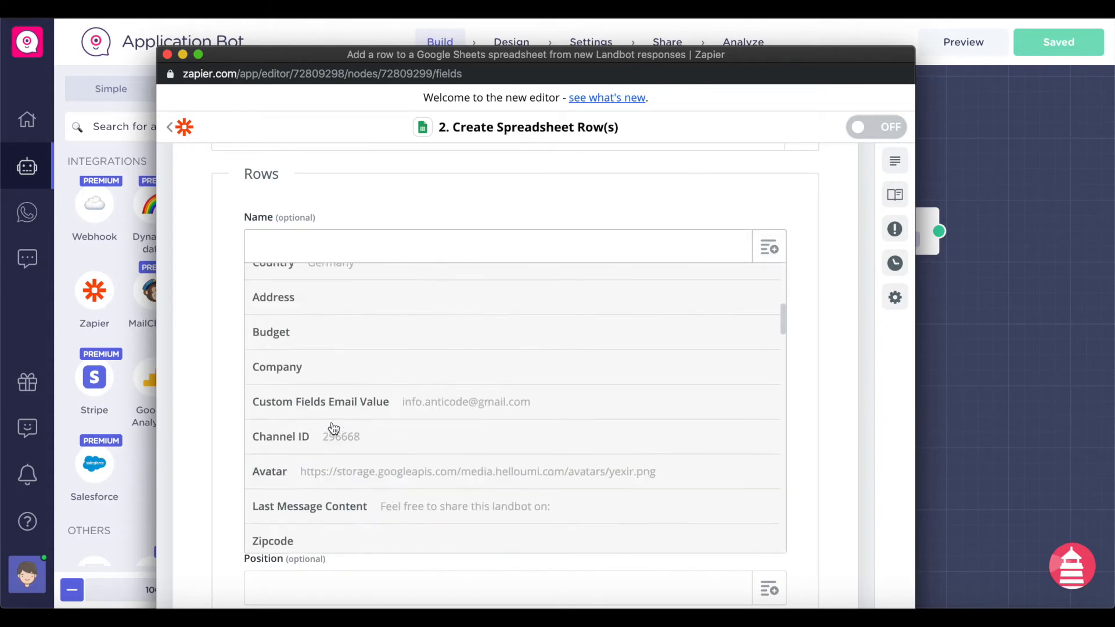
scroll(333, 428, "up", 15)
scroll(381, 411, "down", 5)
scroll(381, 410, "up", 5)
scroll(546, 497, "up", 3)
scroll(546, 497, "up", 5)
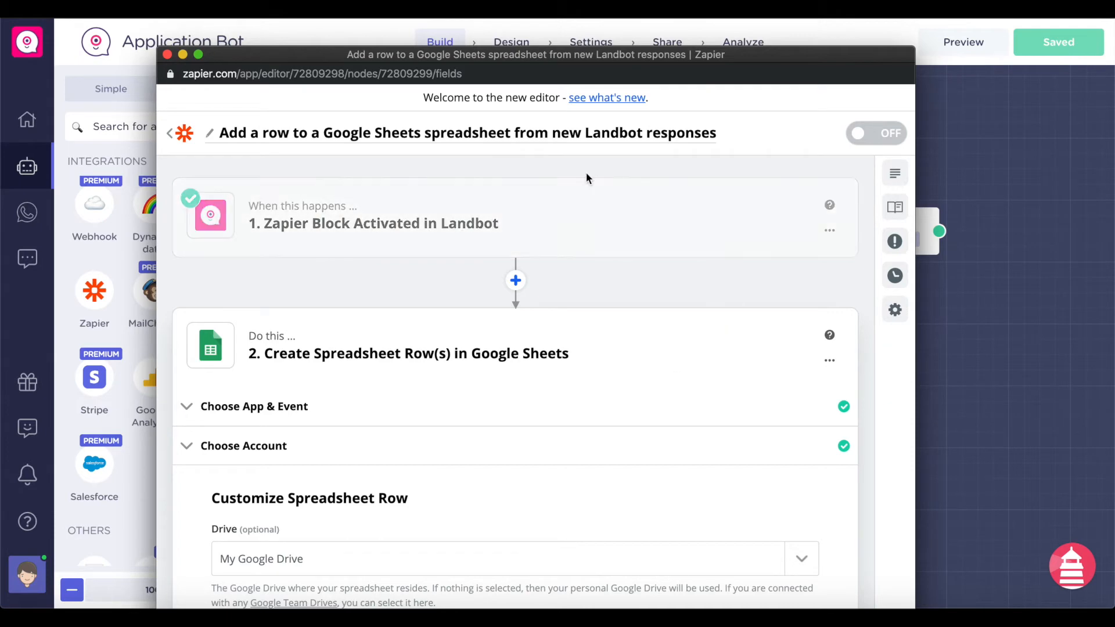
left_click(957, 65)
- Start the bot preview and apply for the Junior Software Engineer job
left_click(972, 51)
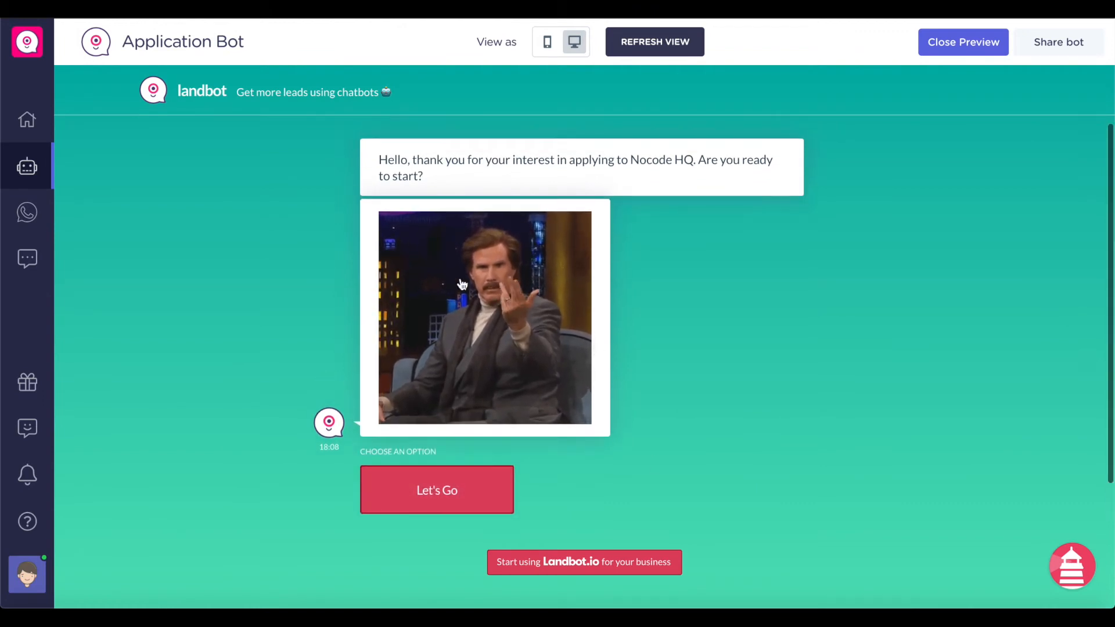
left_click(469, 471)
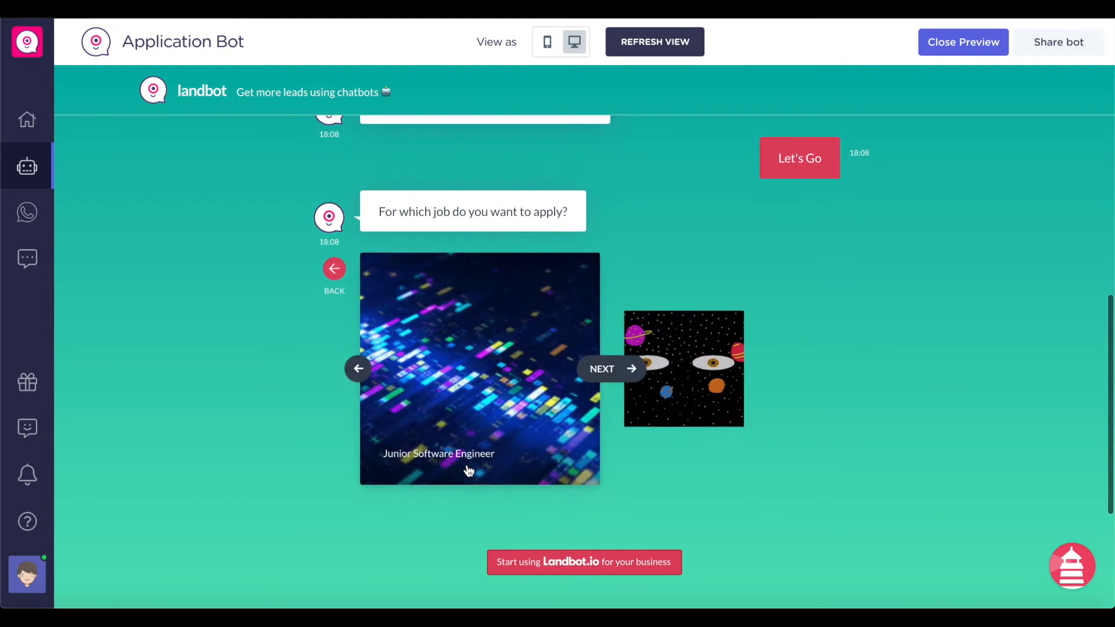
left_click(607, 369)
left_click(614, 371)
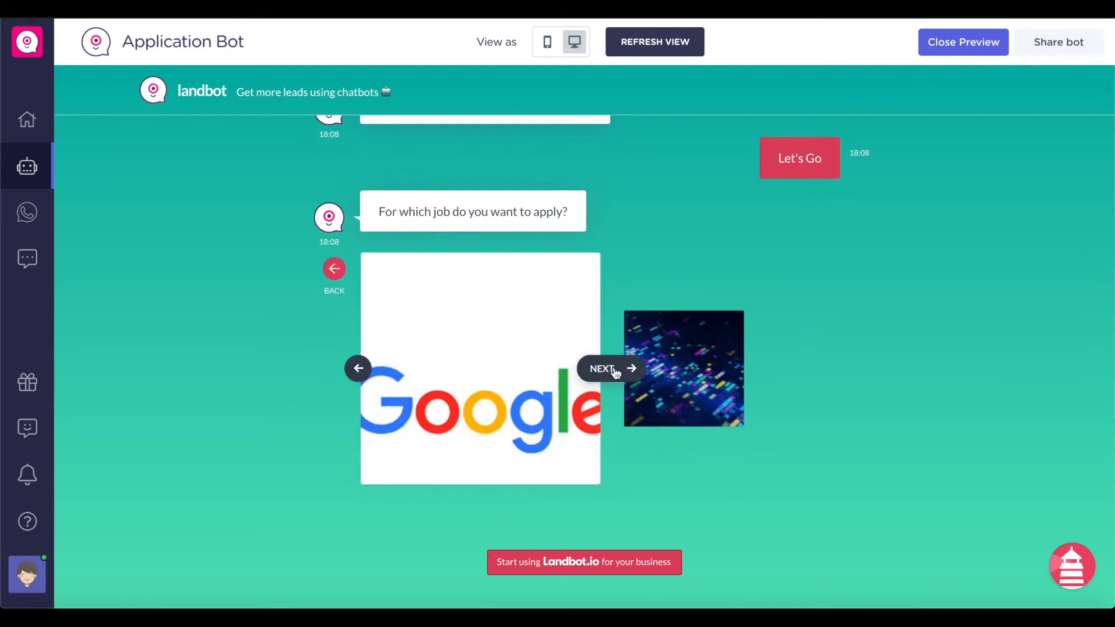
left_click(616, 372)
left_click(459, 463)
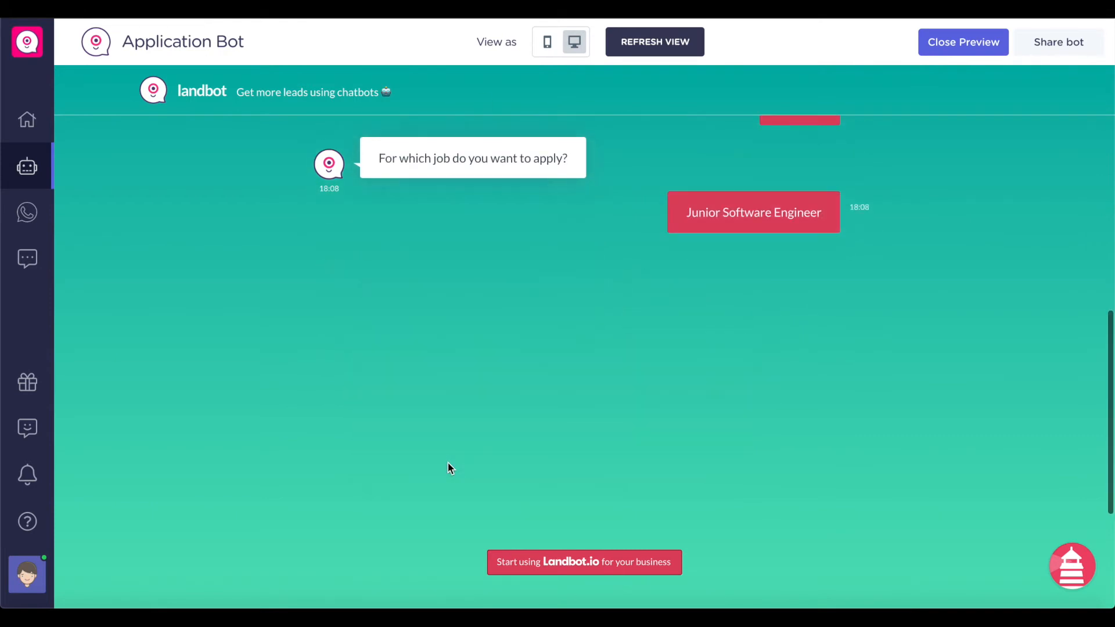
- Answer with a test name and email, skip the phone, give motivation 'I love your company', then exit the preview
type("Noel")
key("Return")
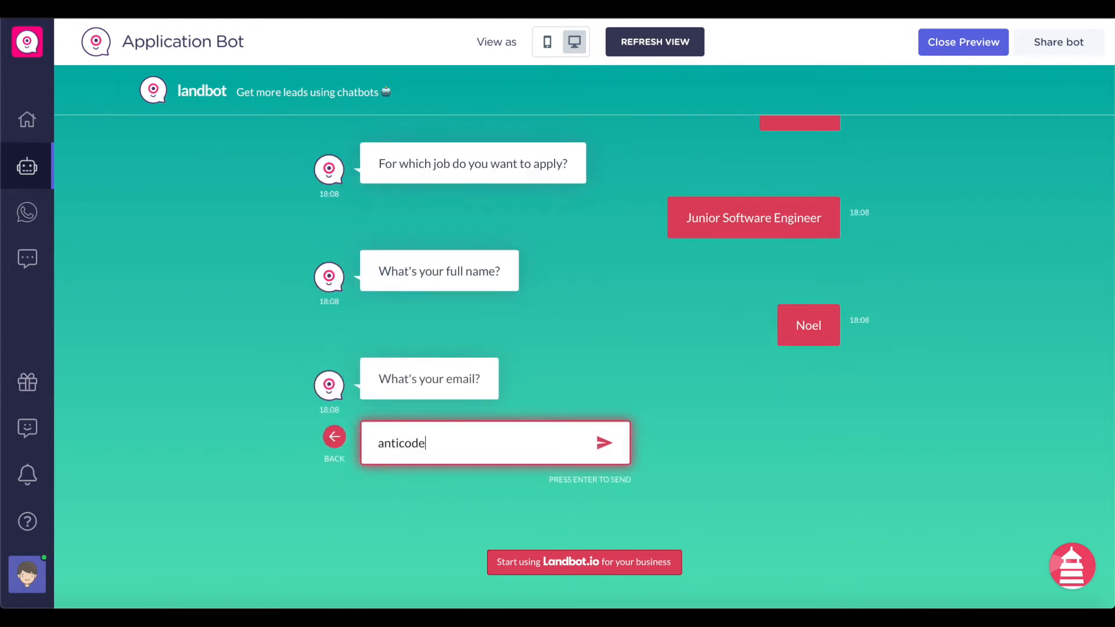
key("Return")
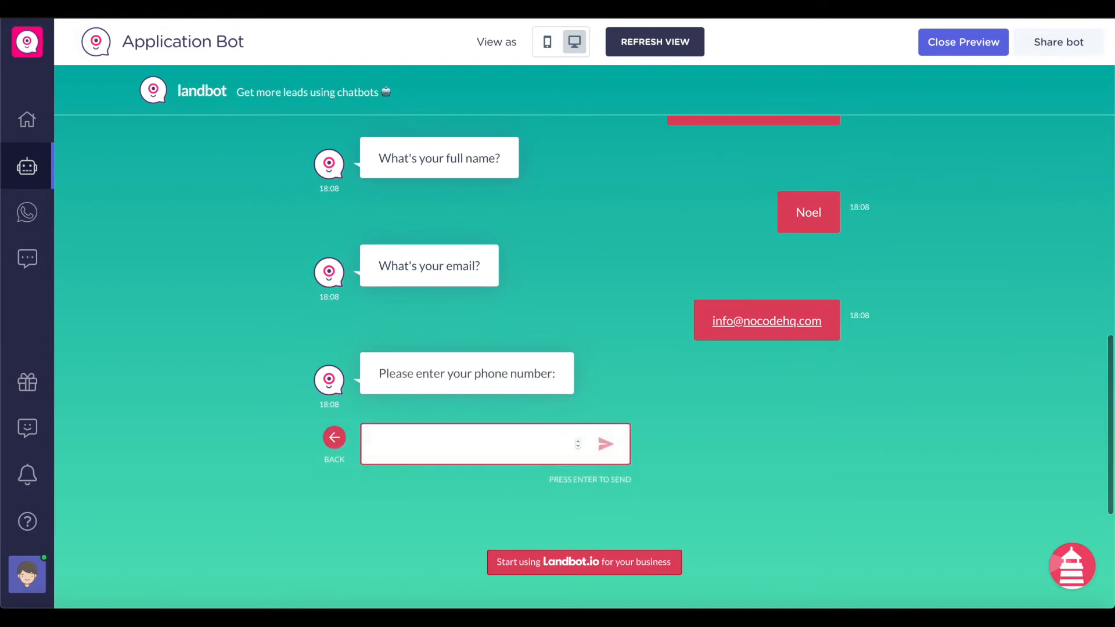
key("Return")
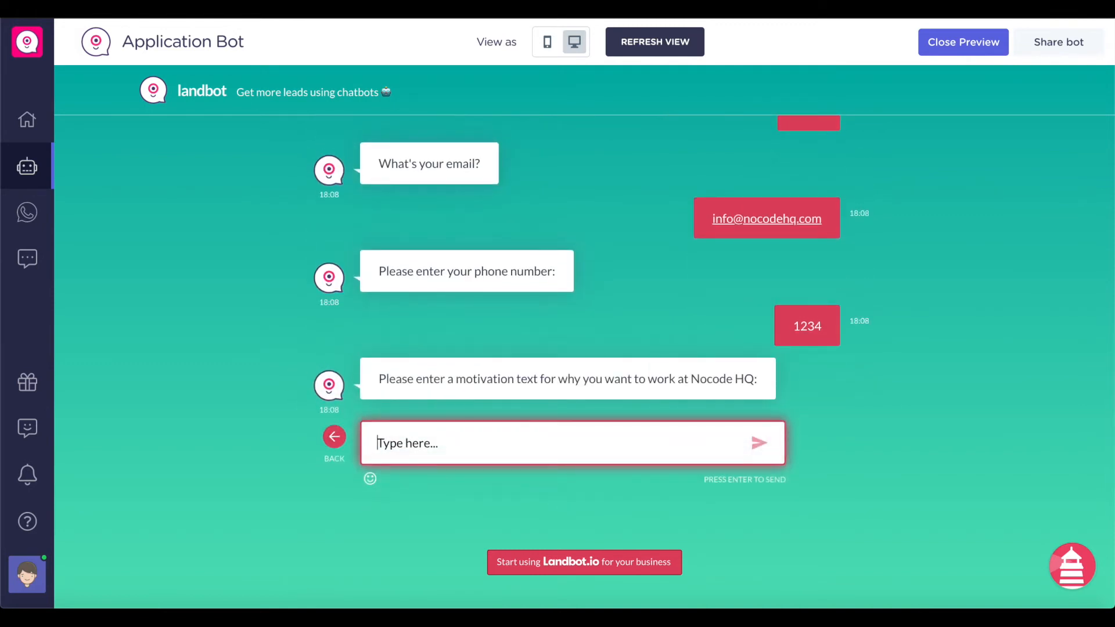
type("I love your company")
key("Return")
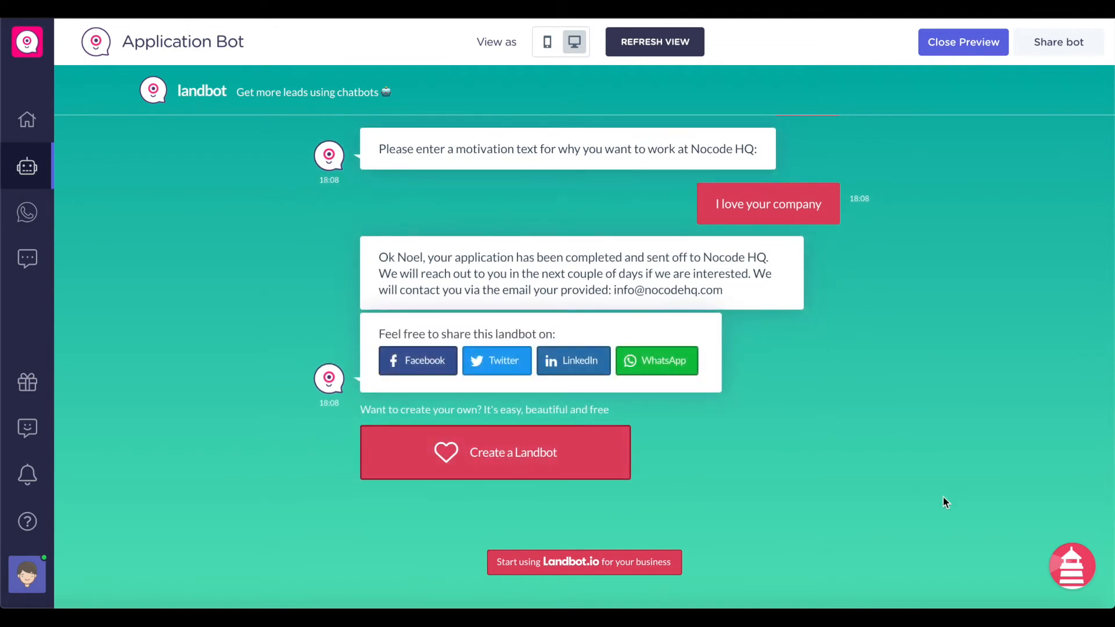
left_click(968, 43)
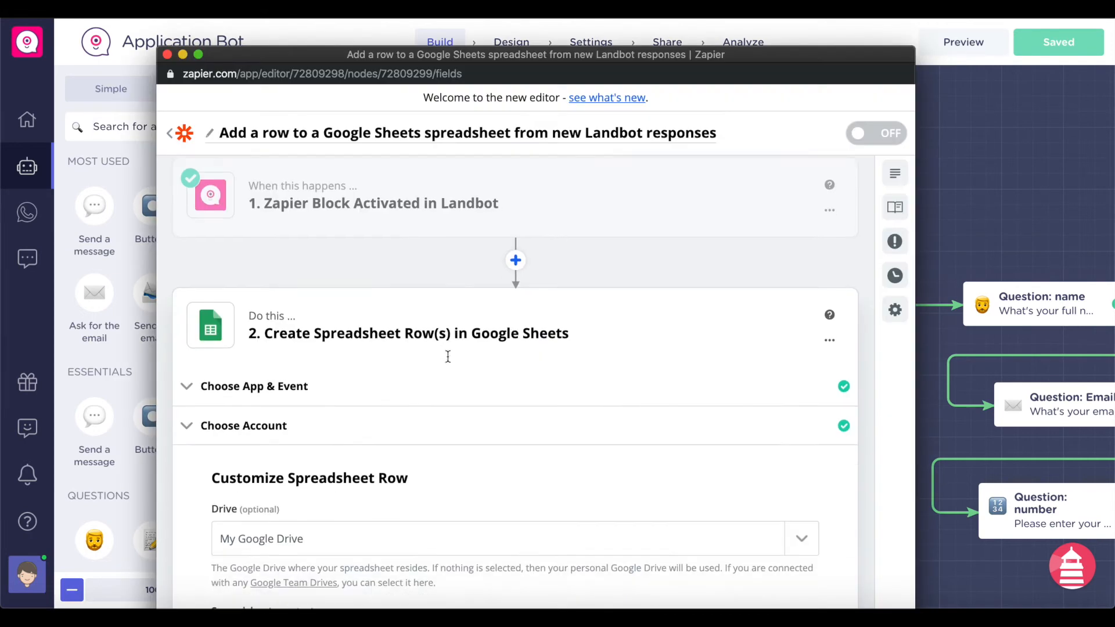
- Pull fresh Landbot samples into the trigger and use Block A as the sample
scroll(454, 360, "down", 2)
scroll(453, 360, "up", 3)
left_click(484, 243)
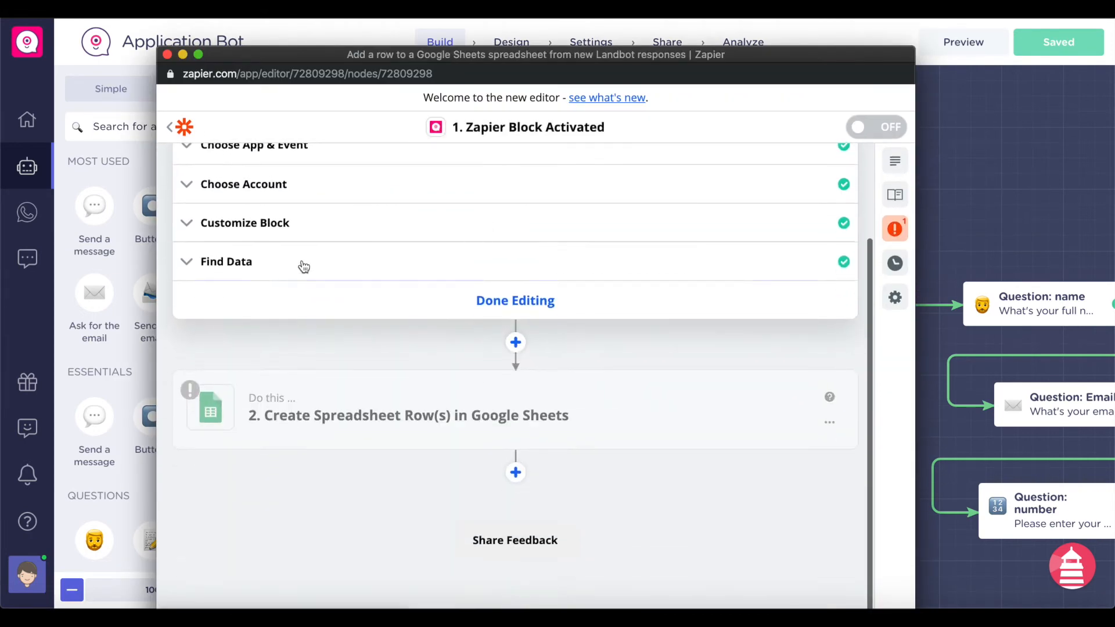
left_click(216, 260)
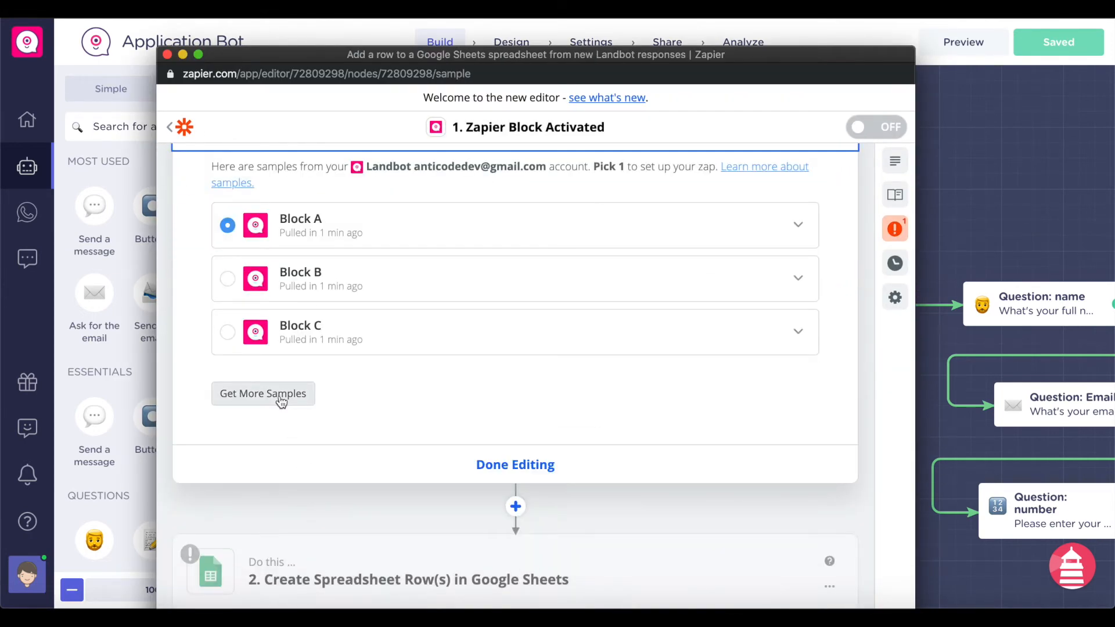
left_click(279, 397)
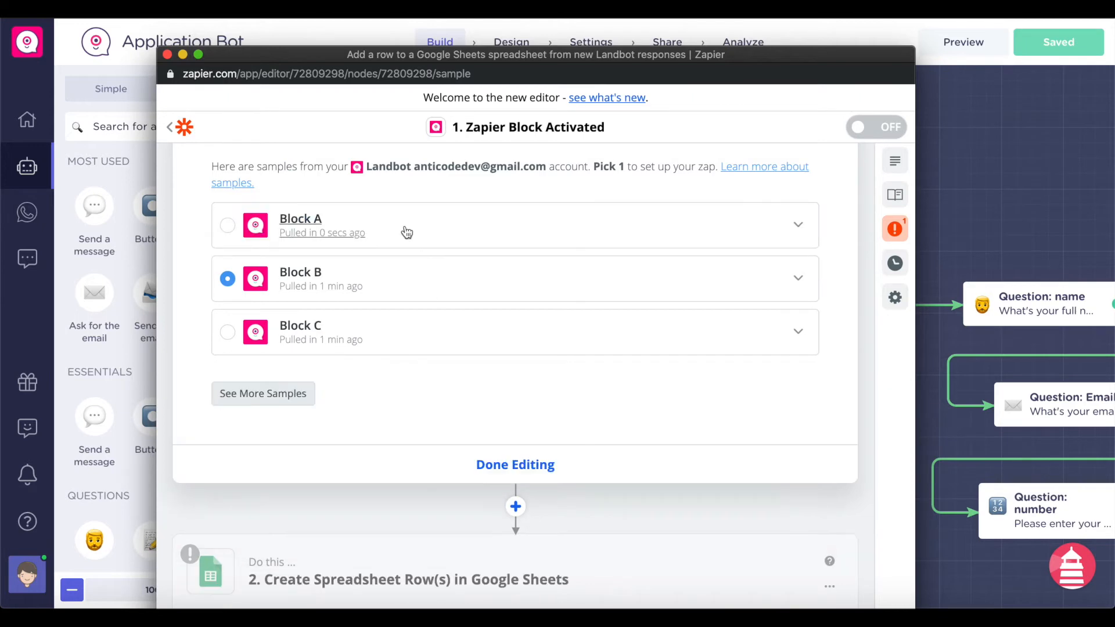
left_click(263, 227)
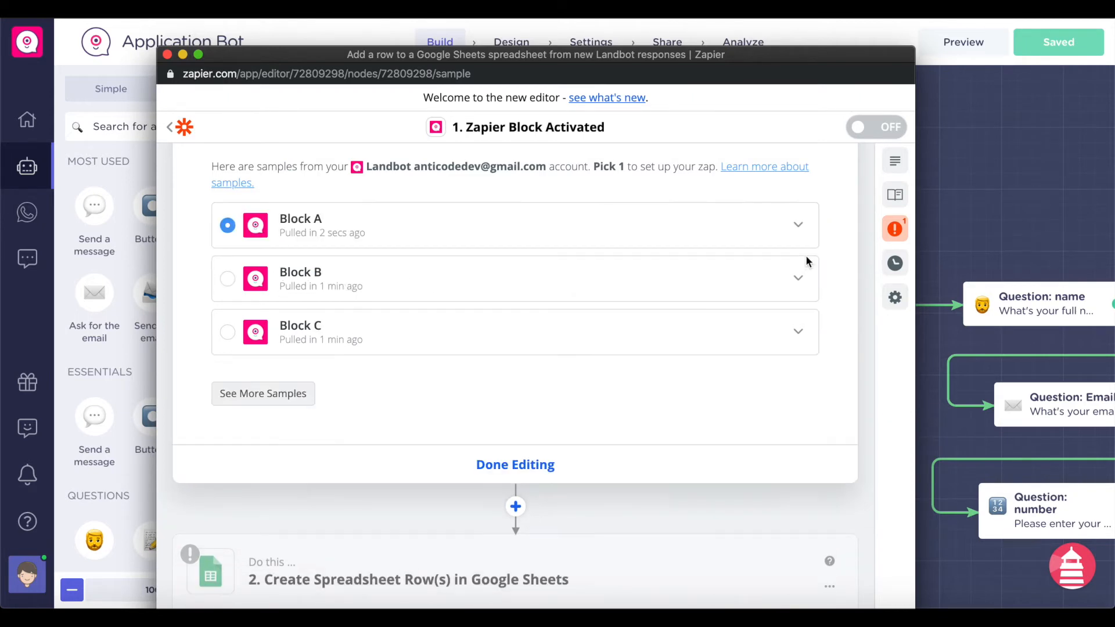
left_click(798, 233)
scroll(581, 255, "down", 5)
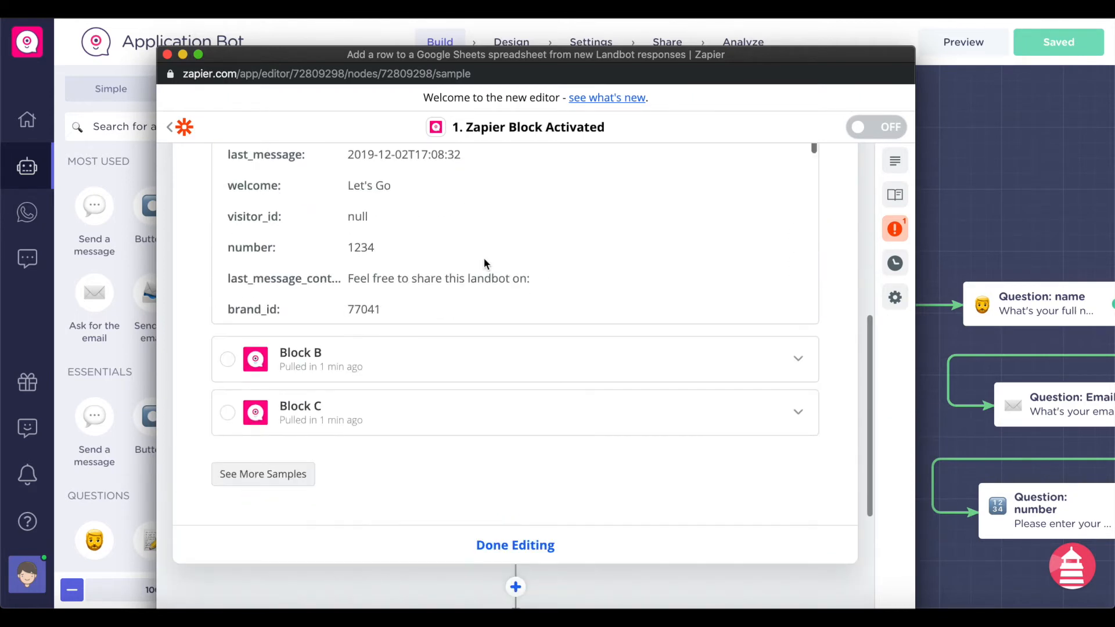
scroll(485, 264, "down", 10)
scroll(485, 263, "down", 2)
scroll(483, 259, "up", 2)
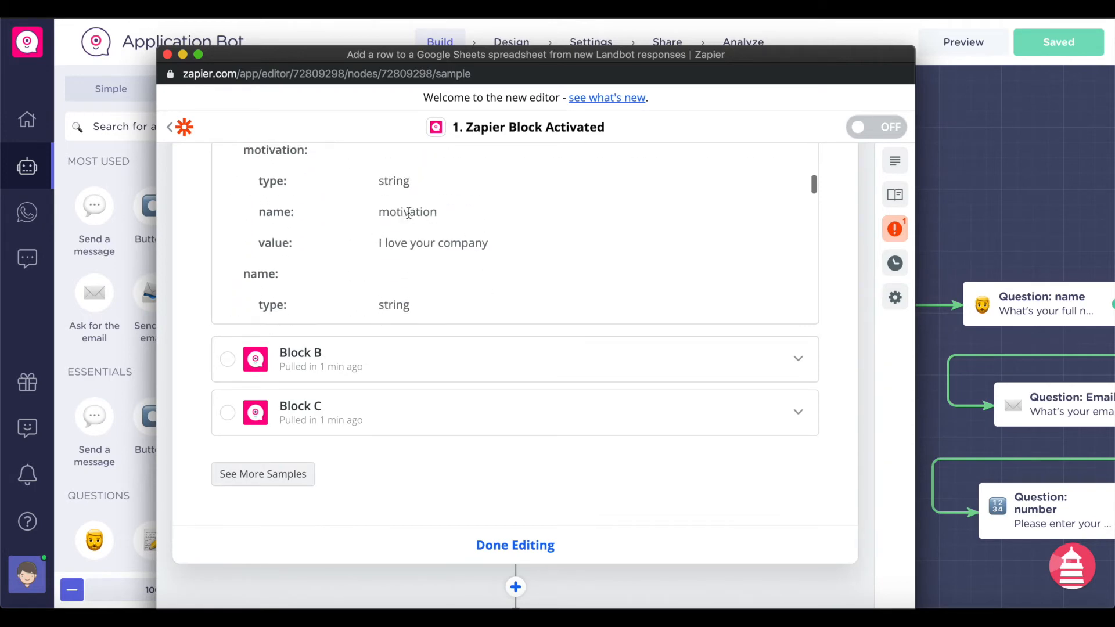
scroll(416, 216, "down", 3)
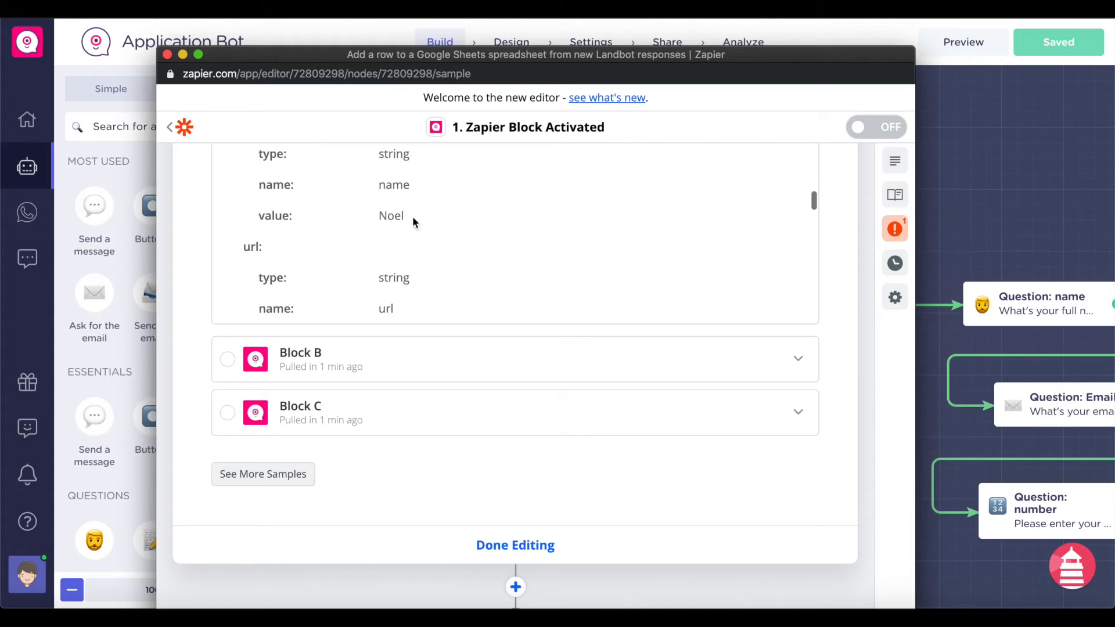
scroll(401, 186, "down", 10)
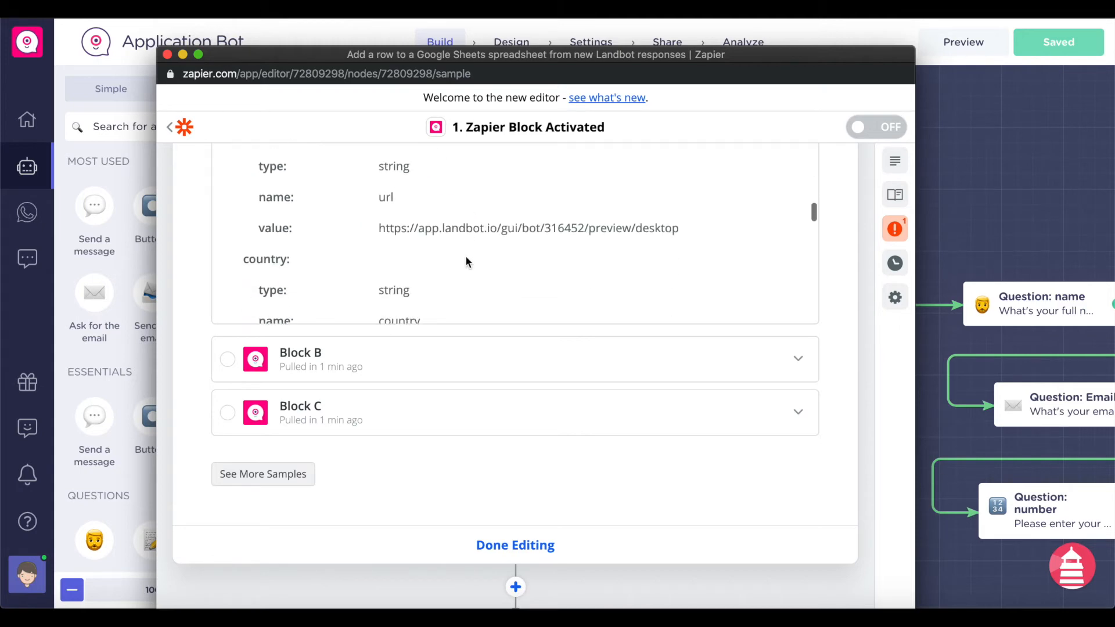
scroll(493, 407, "down", 5)
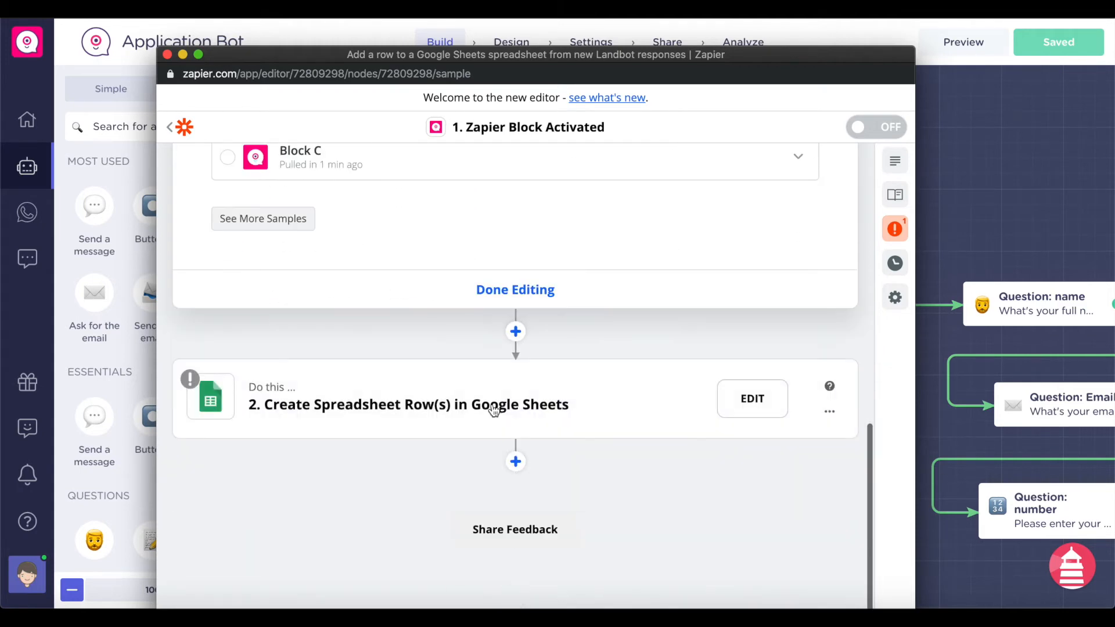
- Bring up the Google Sheets step's Customize Spreadsheet Row settings
left_click(491, 399)
scroll(491, 399, "down", 6)
scroll(491, 399, "up", 2)
scroll(384, 244, "up", 3)
left_click(348, 293)
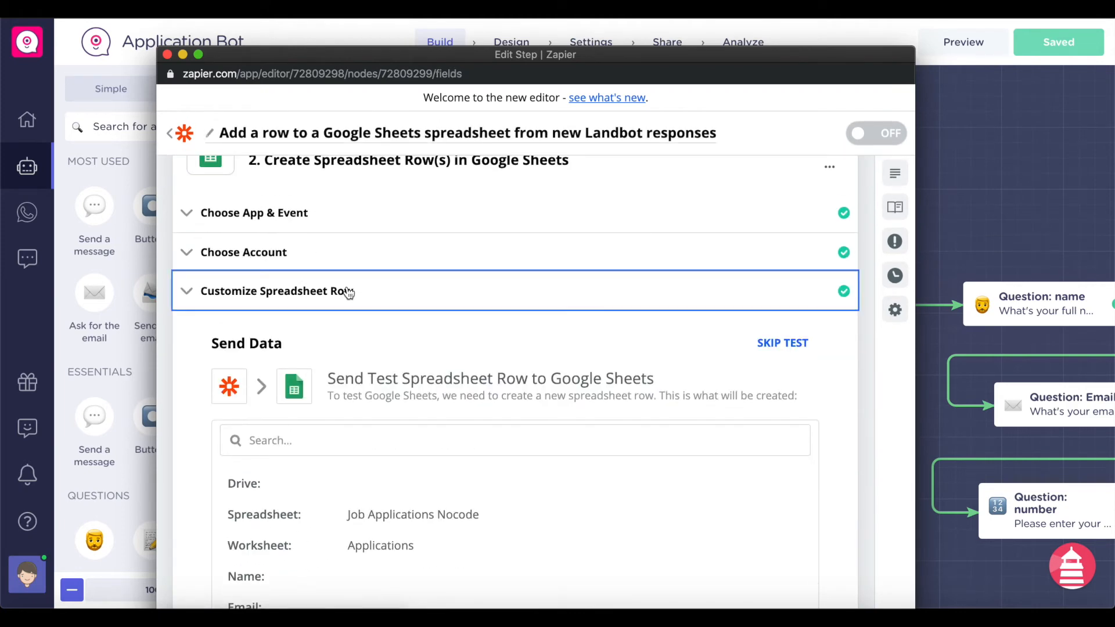
- Map the respondent's name and email into the Name and Email columns
left_click(319, 254)
left_click(365, 376)
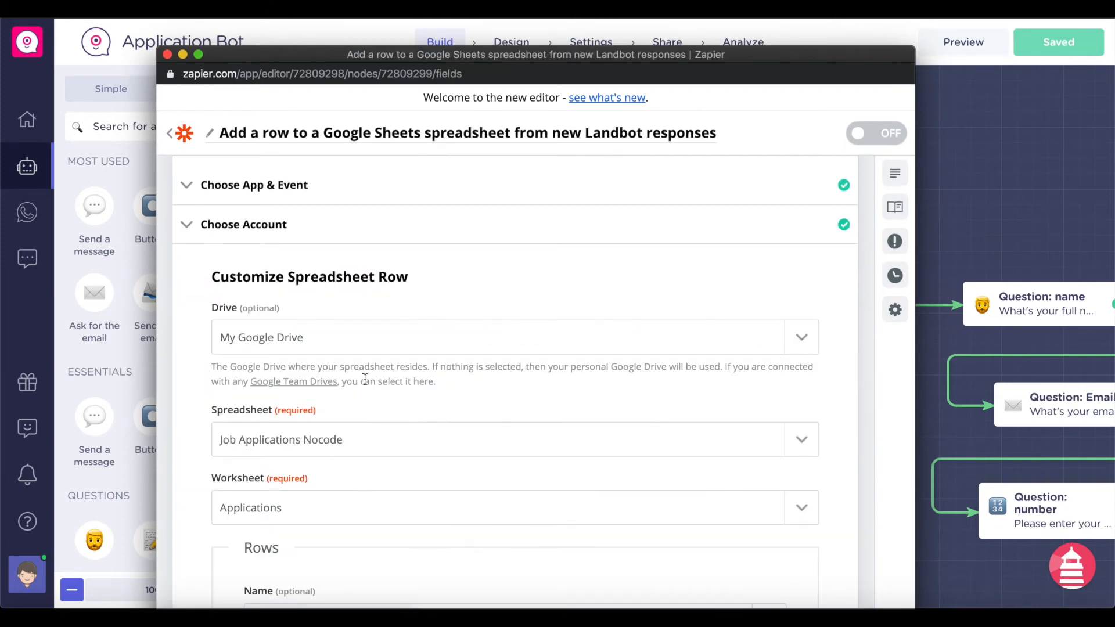
scroll(366, 381, "down", 6)
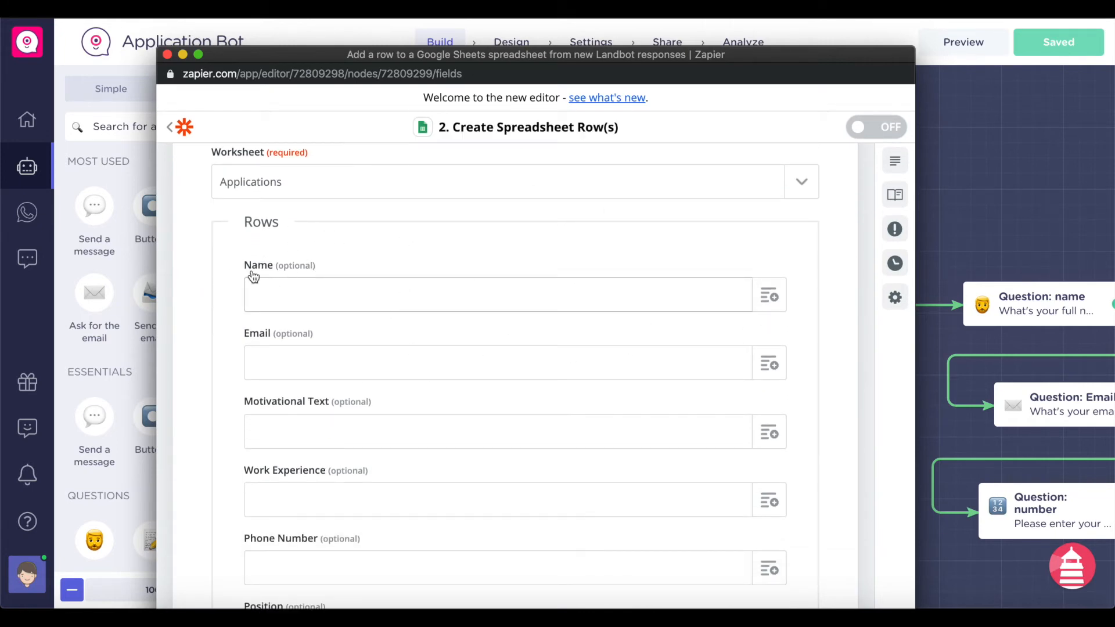
left_click(784, 293)
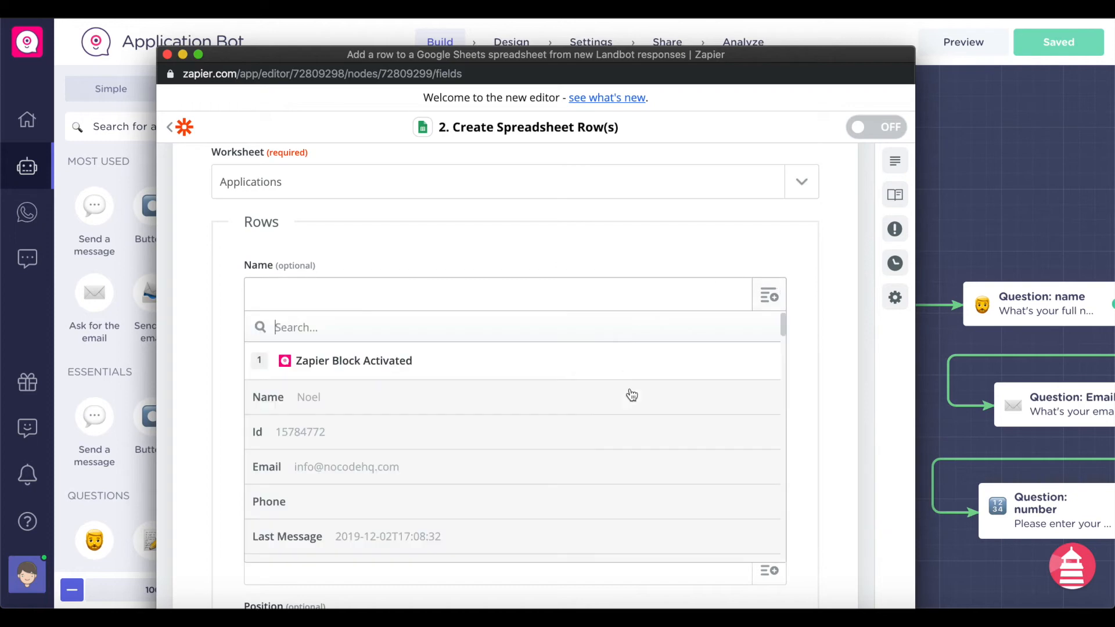
scroll(535, 410, "down", 2)
scroll(522, 411, "up", 2)
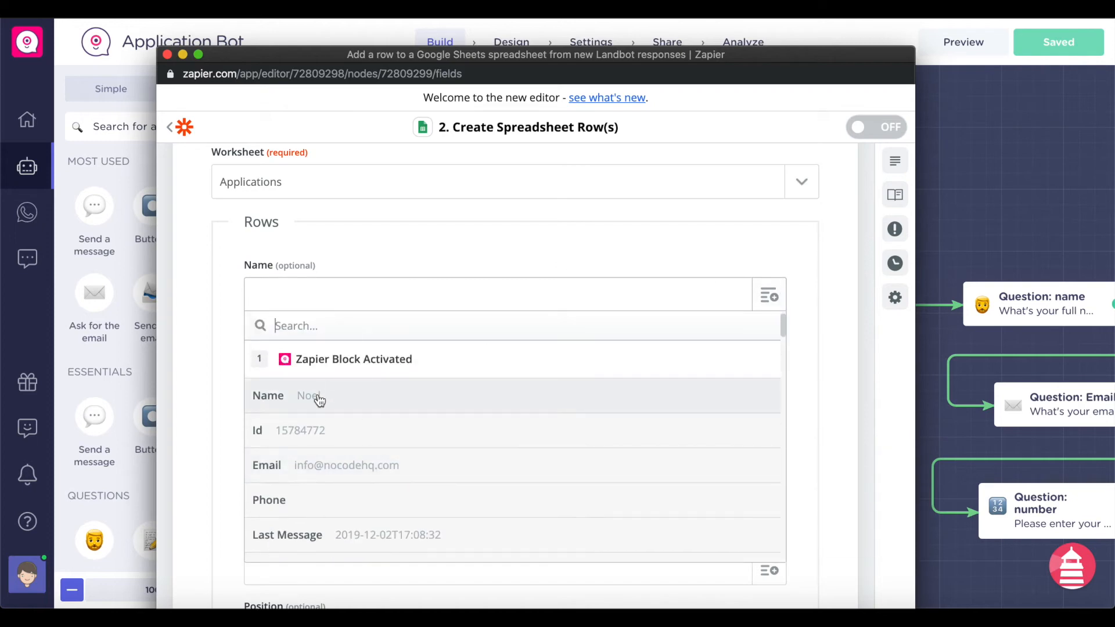
left_click(326, 406)
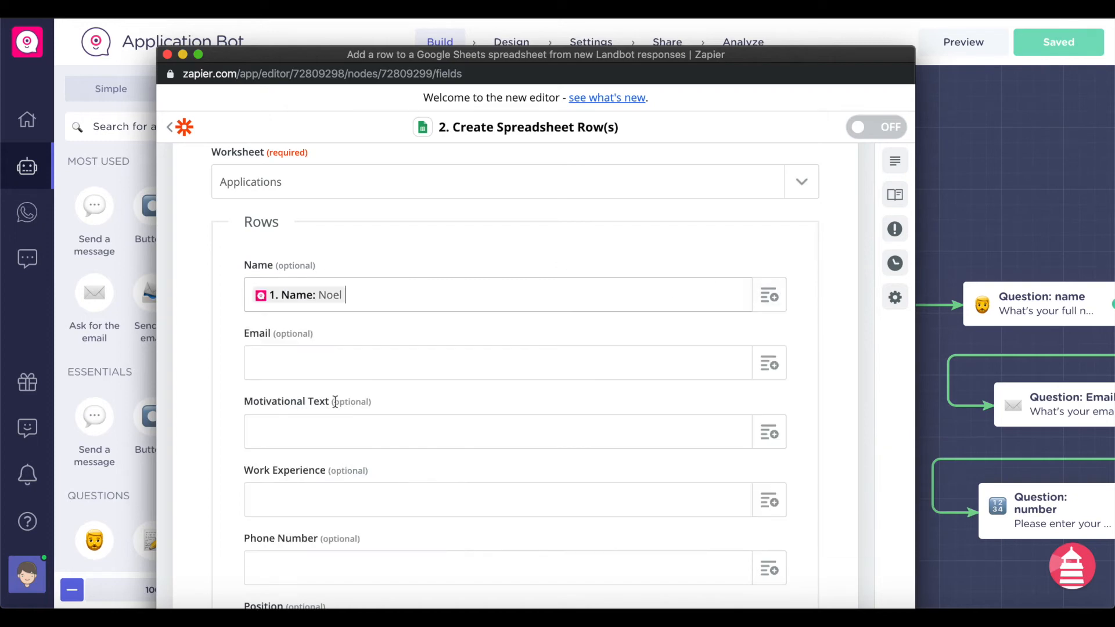
left_click(783, 359)
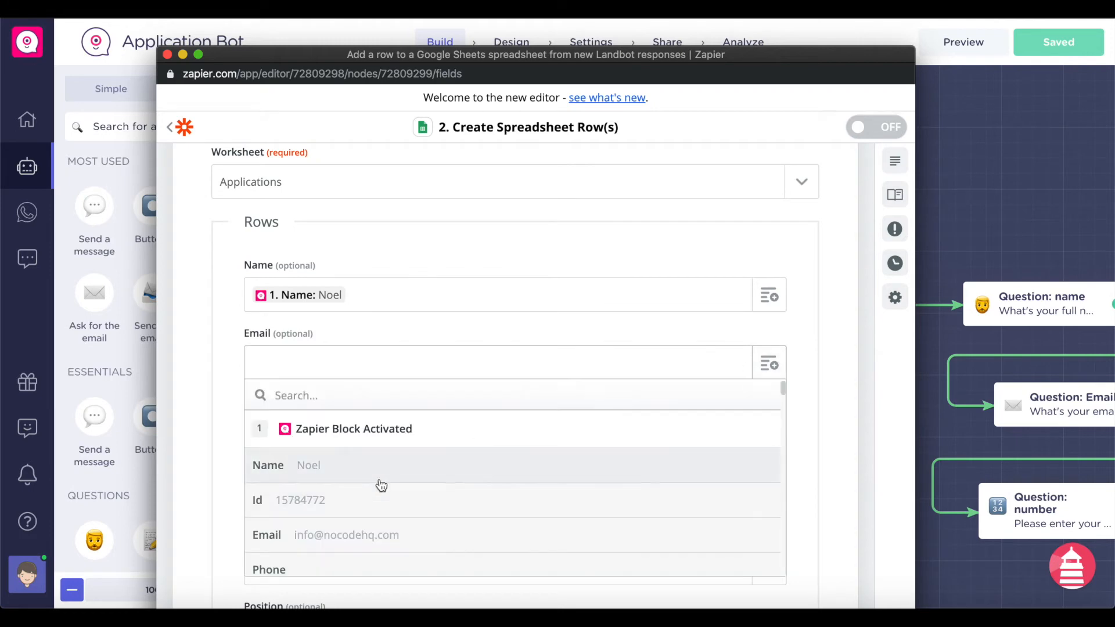
left_click(368, 533)
scroll(430, 380, "down", 2)
- Map Motivation into Motivational Text and Custom Fields Number Value into Phone Number
left_click(740, 313)
scroll(415, 438, "down", 10)
scroll(417, 438, "down", 8)
scroll(417, 438, "up", 3)
scroll(417, 438, "up", 1)
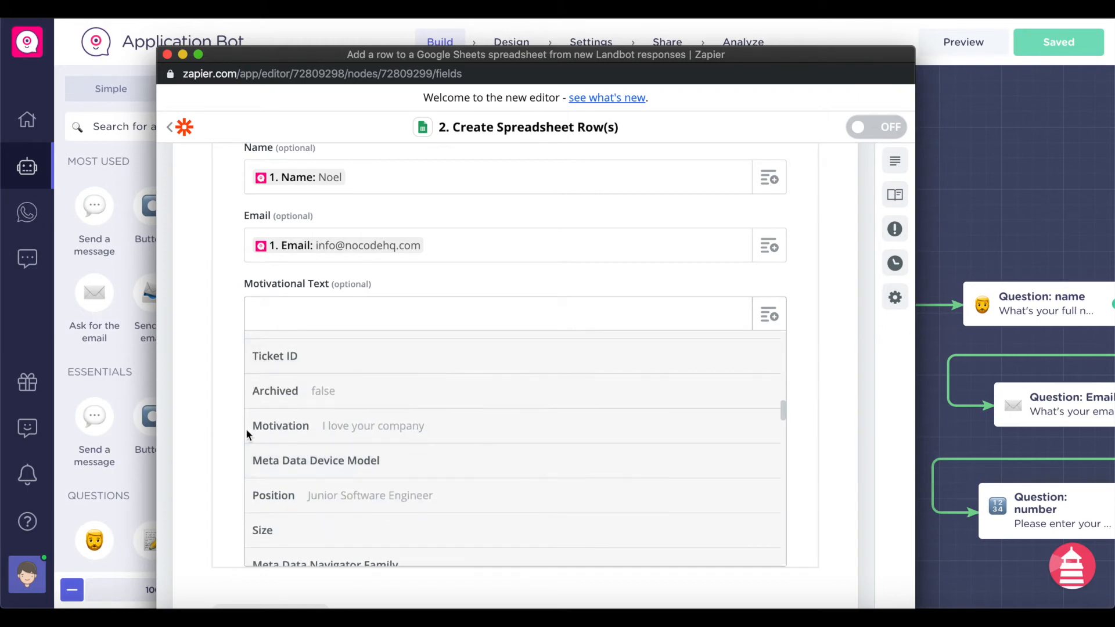
left_click(443, 428)
scroll(773, 366, "down", 1)
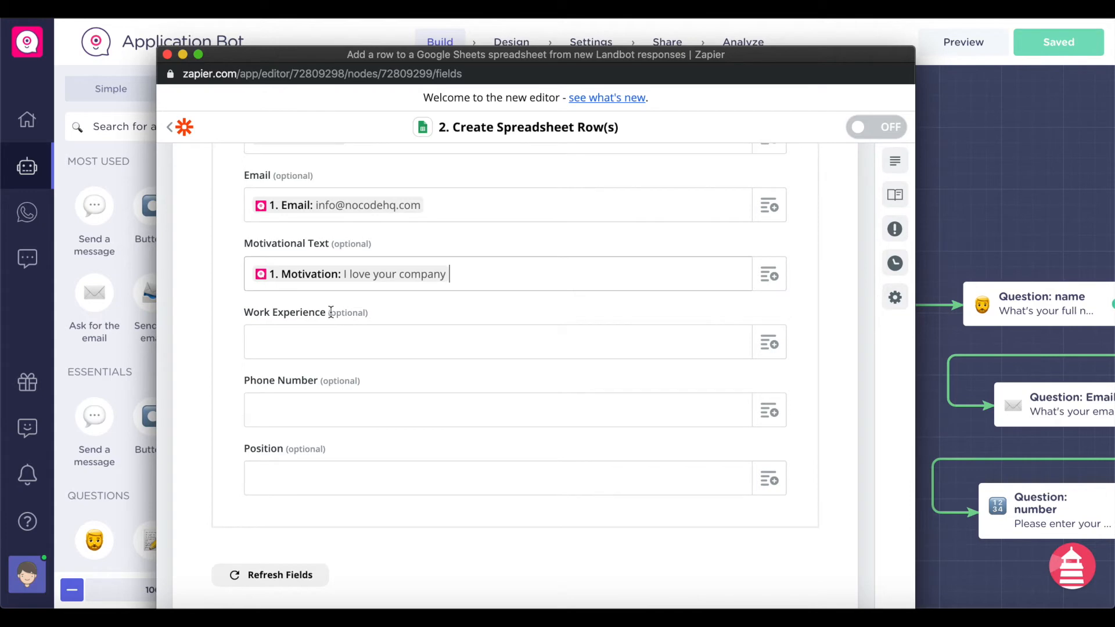
scroll(386, 306, "down", 2)
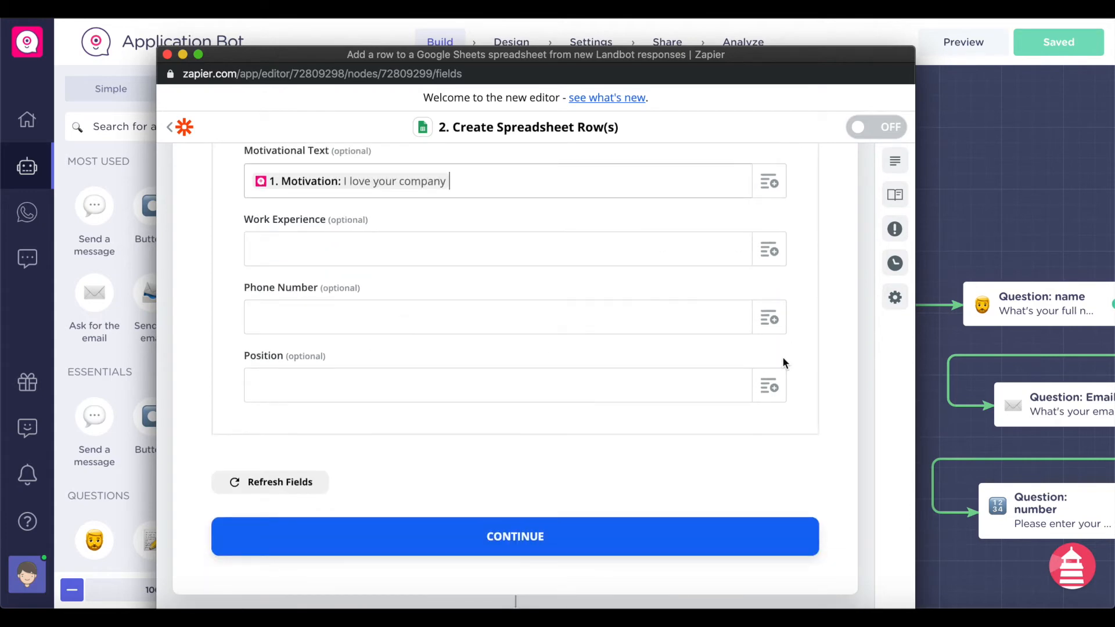
left_click(770, 317)
scroll(375, 454, "down", 10)
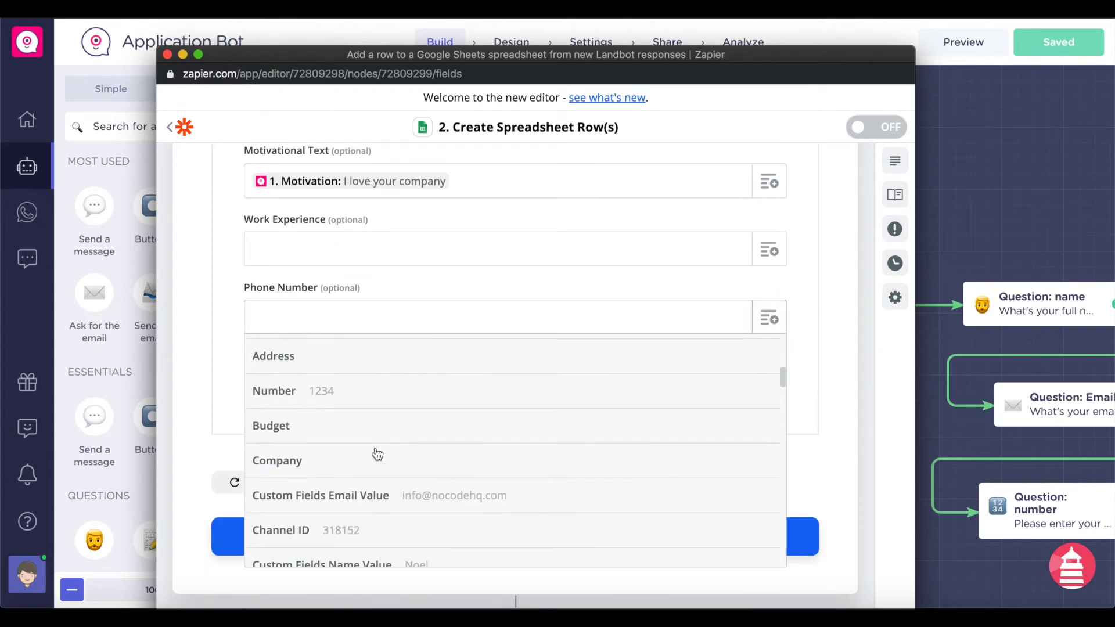
scroll(376, 454, "down", 10)
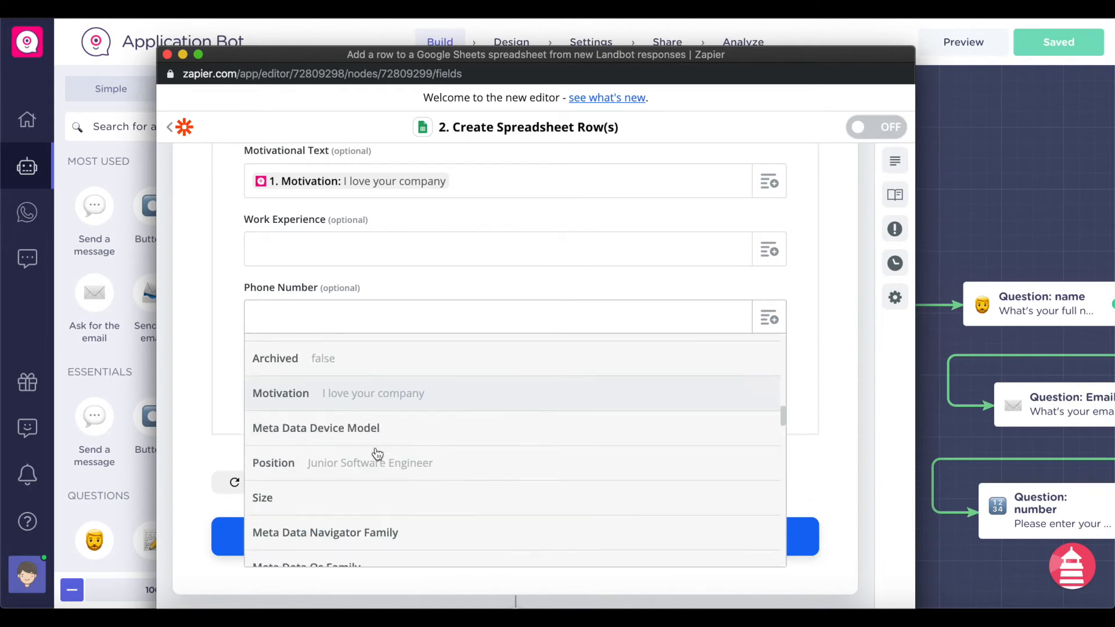
scroll(376, 454, "down", 8)
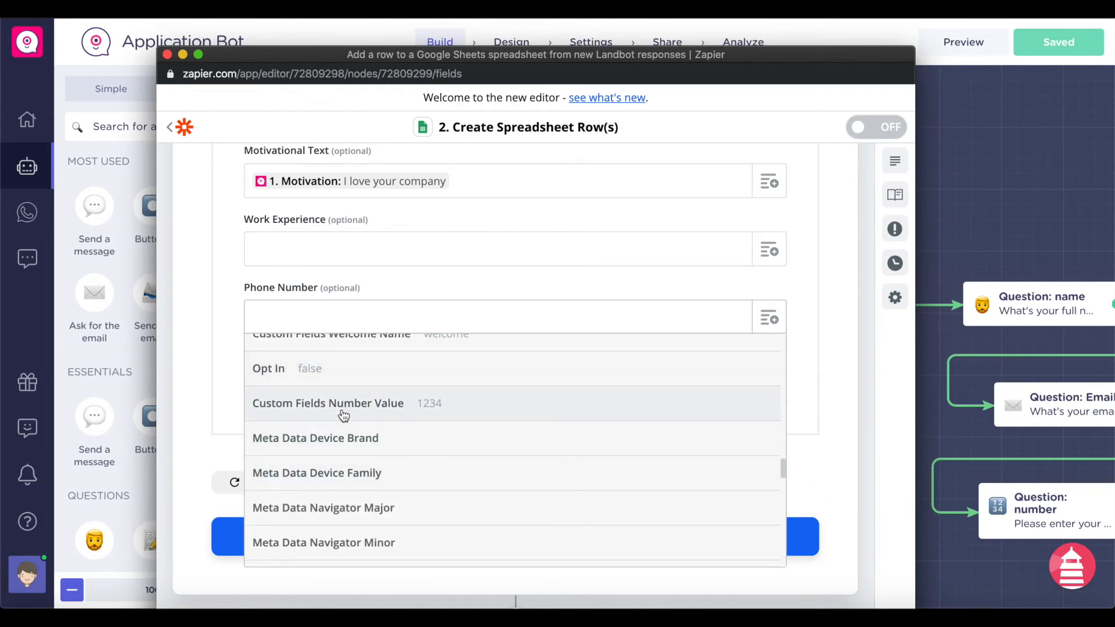
left_click(344, 415)
left_click(482, 388)
- Map 1. Position into the Position column and continue
left_click(775, 394)
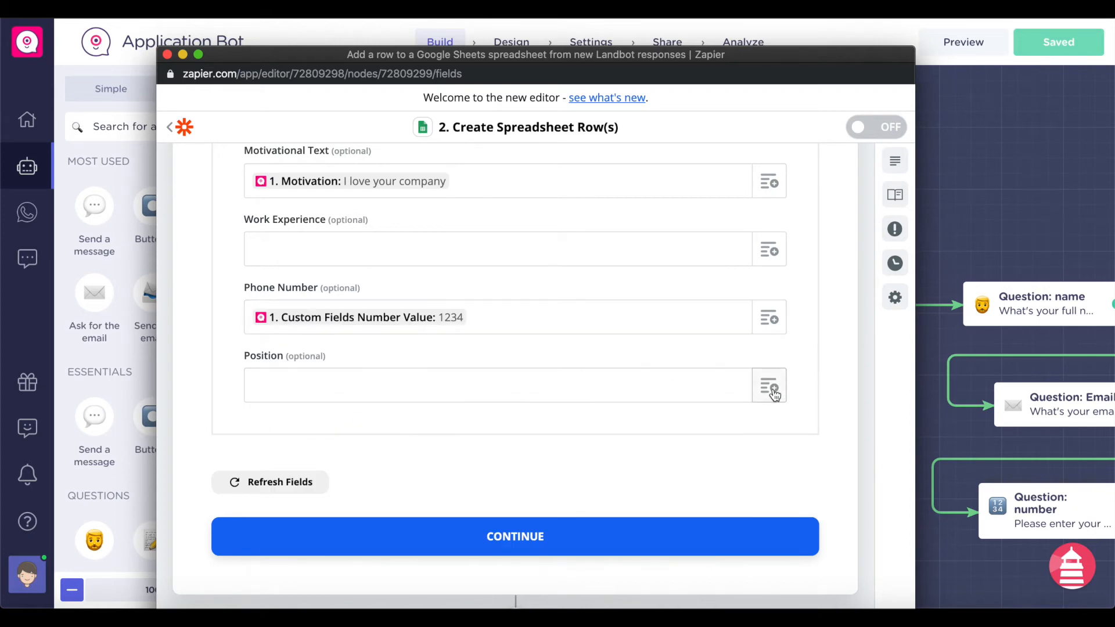
scroll(539, 433, "down", 6)
scroll(541, 435, "down", 10)
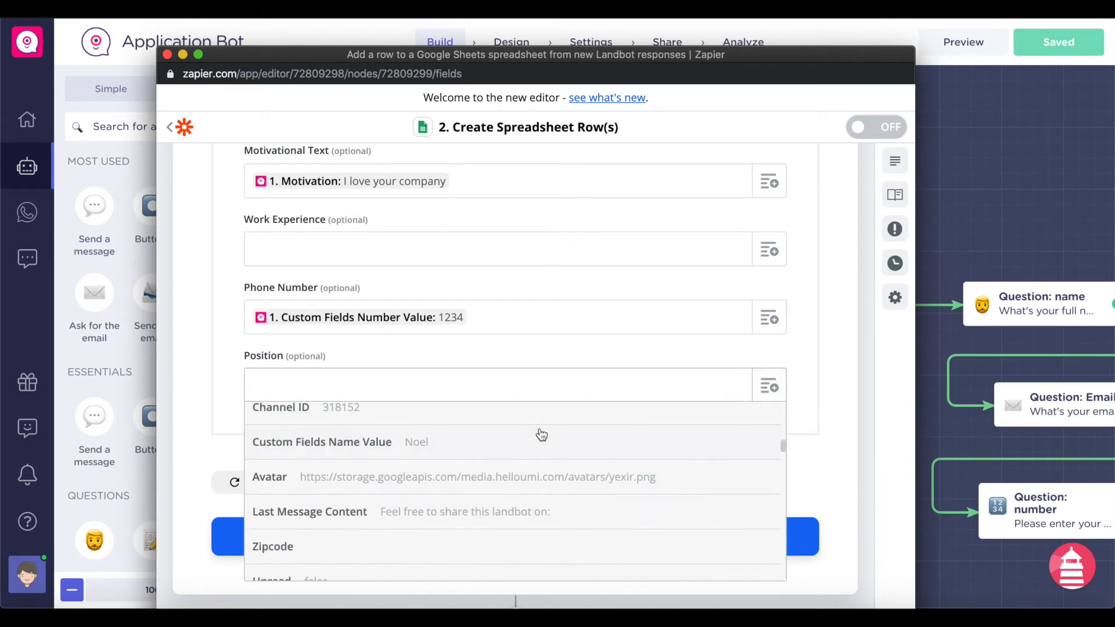
scroll(542, 435, "up", 2)
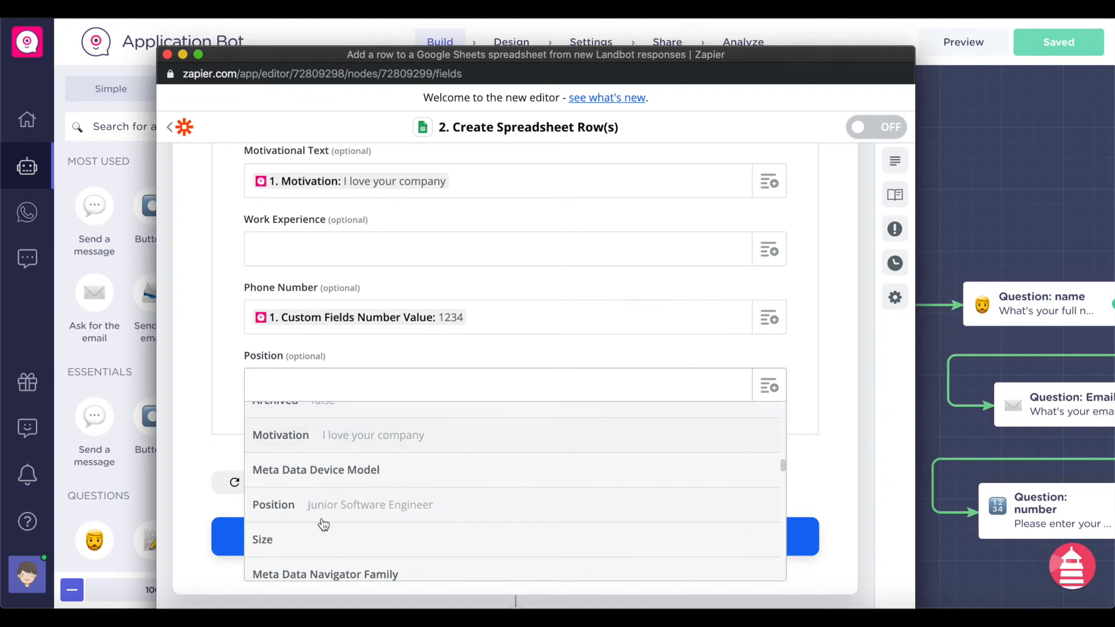
left_click(356, 514)
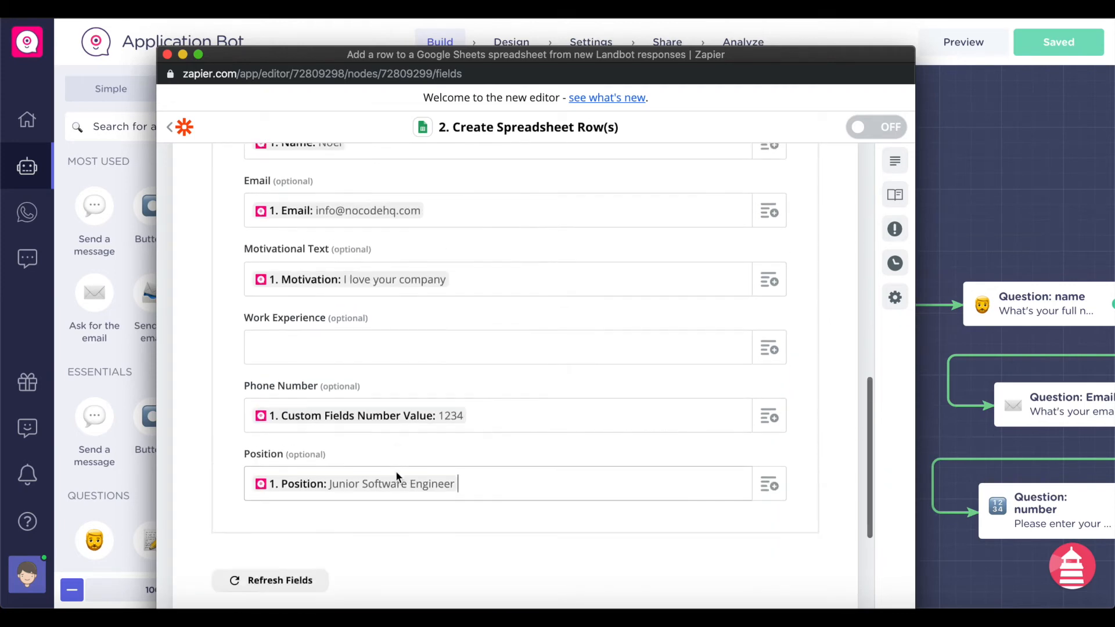
scroll(465, 473, "down", 3)
left_click(526, 458)
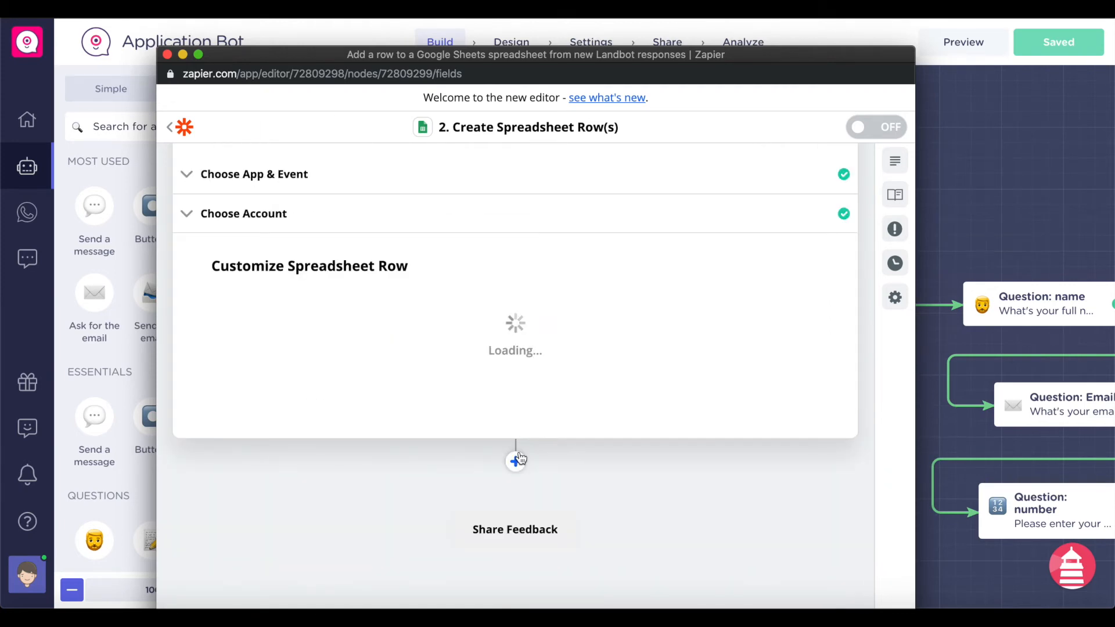
- Send a sample row to Google Sheets with Test & Continue, then turn the Zap on
left_click(678, 379)
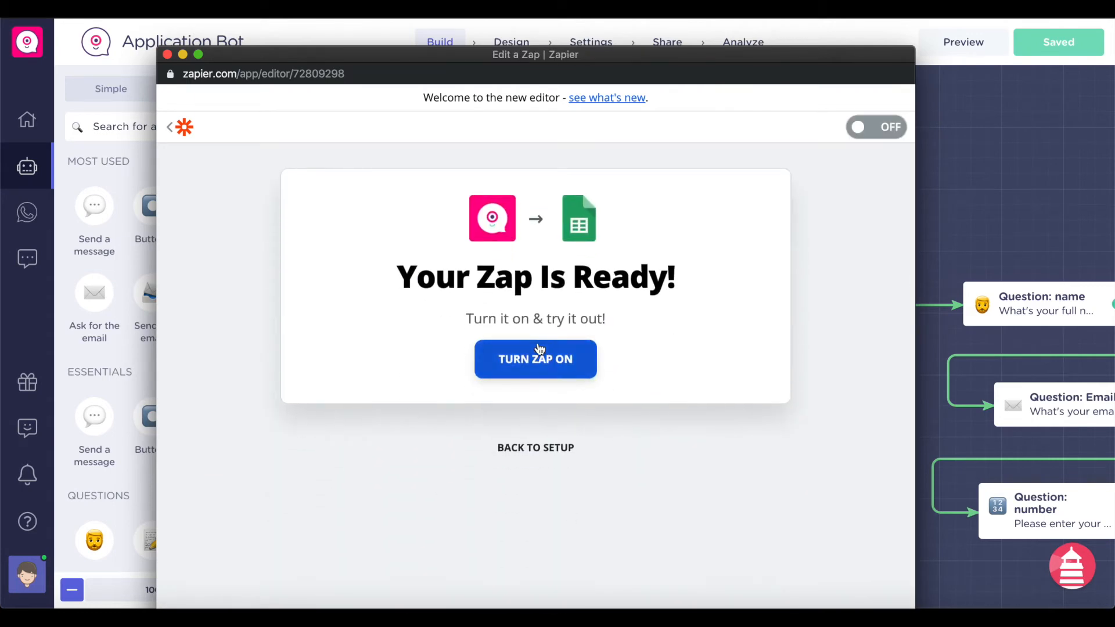
left_click(540, 350)
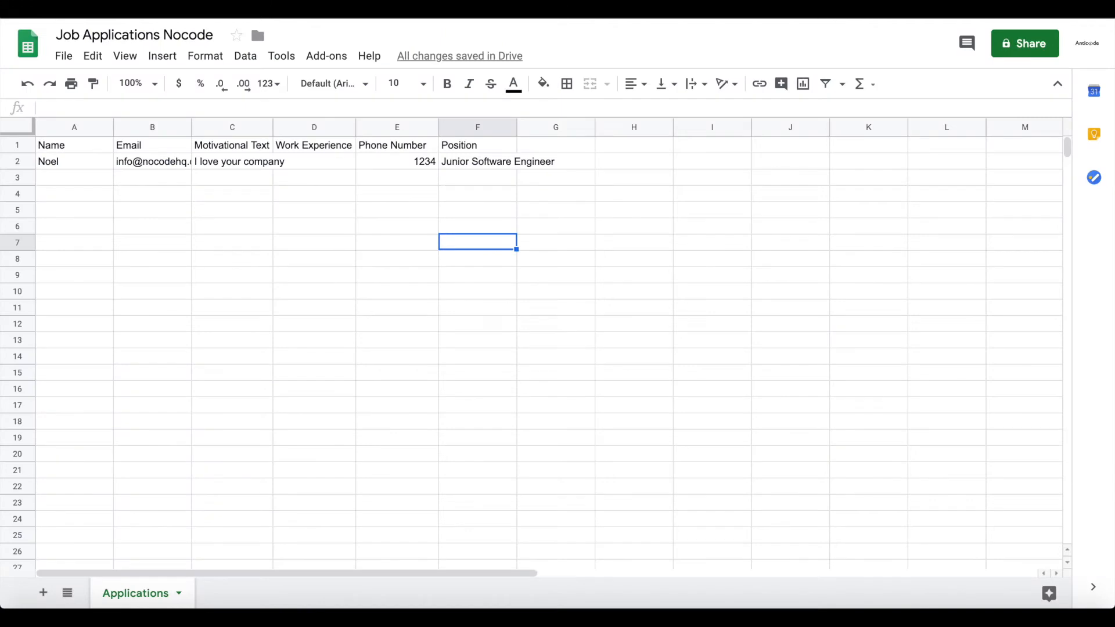
- Auto-fit column B to the test applicant's email address
left_click(183, 195)
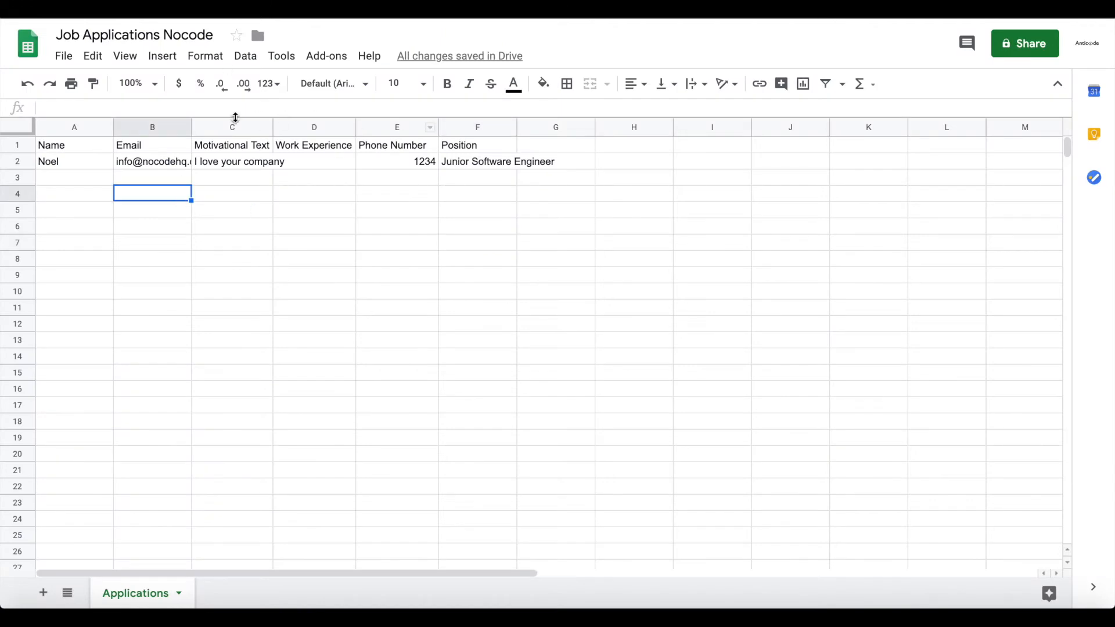
right_click(185, 128)
left_click(153, 211)
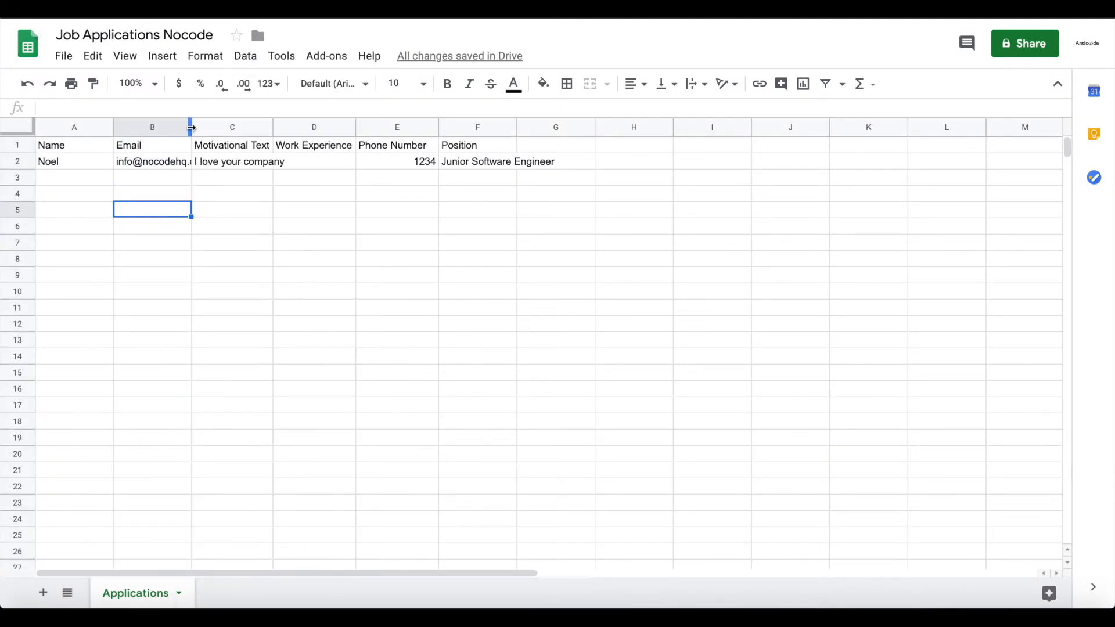
double_click(189, 127)
left_click(209, 180)
left_click(75, 165)
key("Right")
key("Right")
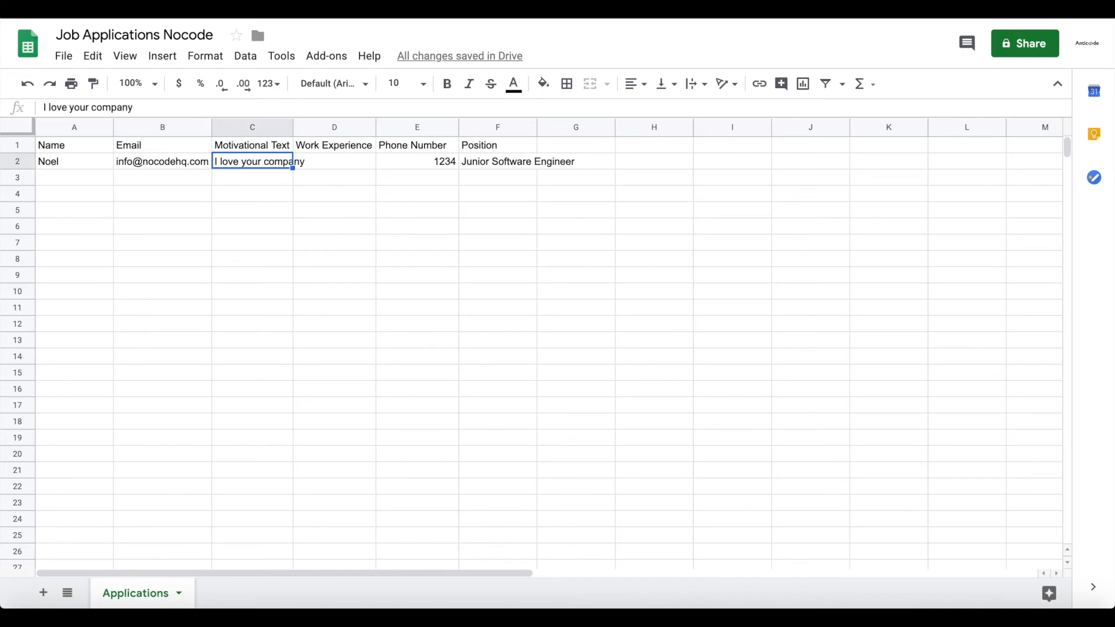
key("Right")
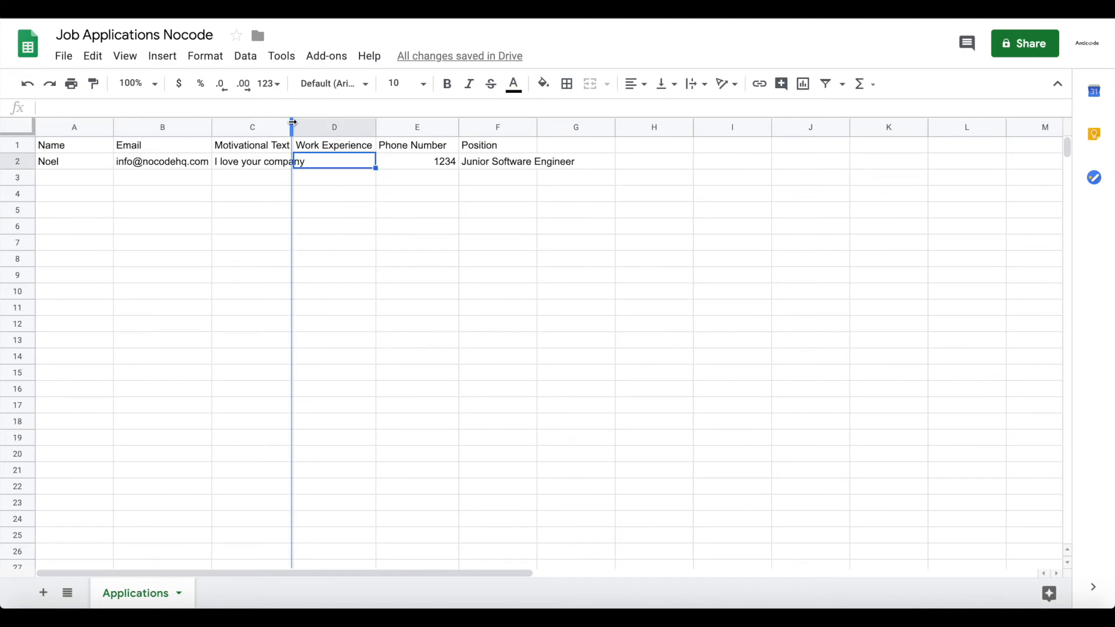
- Auto-fit columns C and F to the motivational text and Junior Software Engineer
double_click(292, 123)
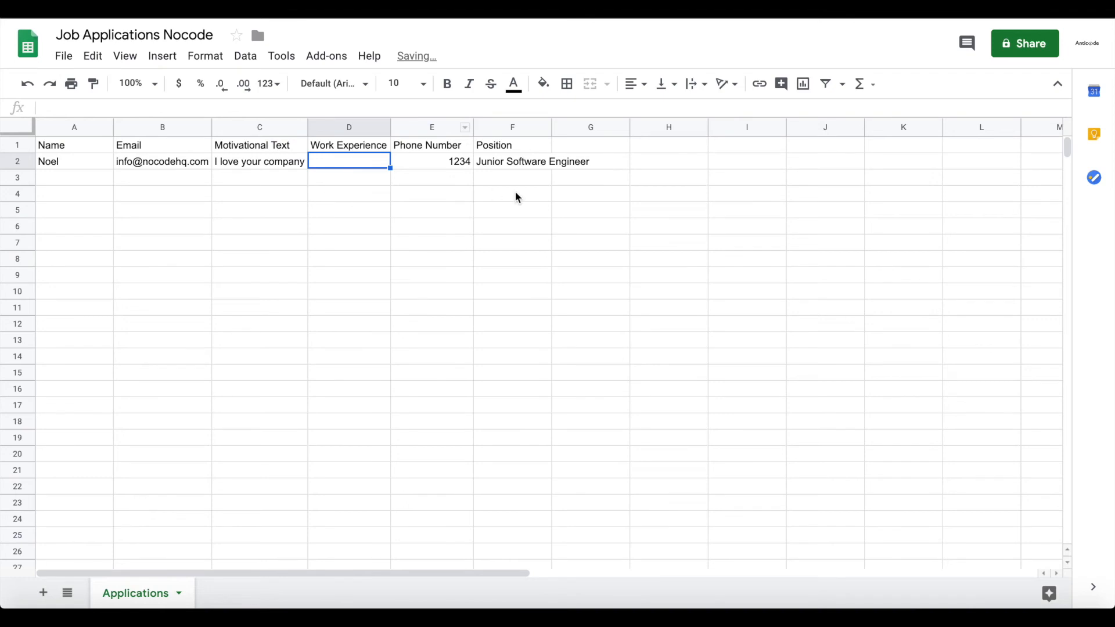
left_click(454, 165)
left_click(513, 149)
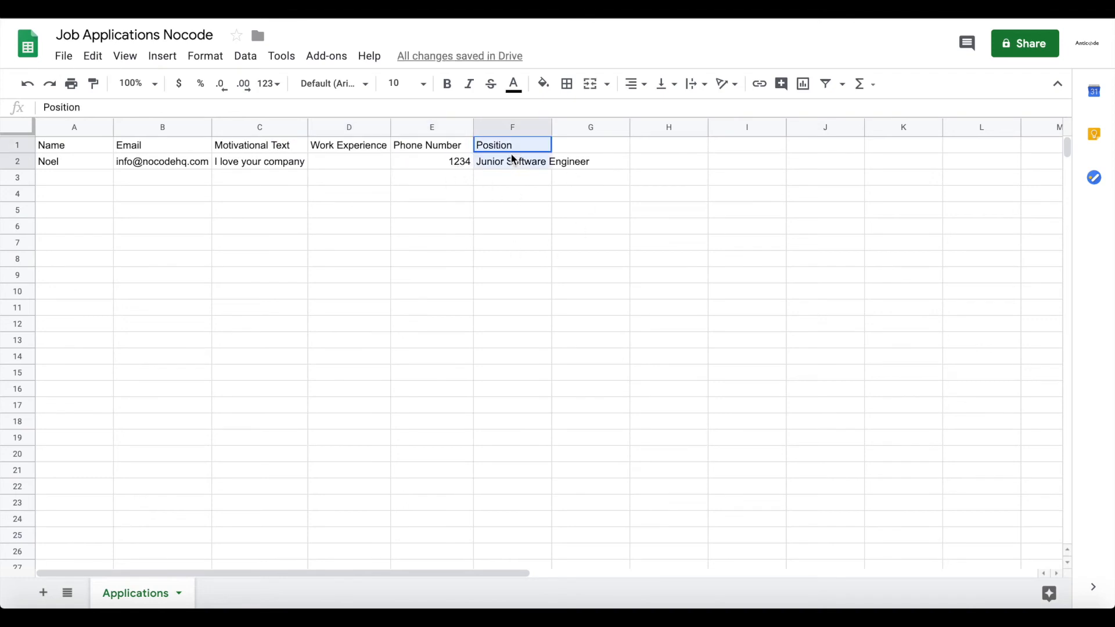
left_click(555, 128)
double_click(551, 129)
left_click(506, 213)
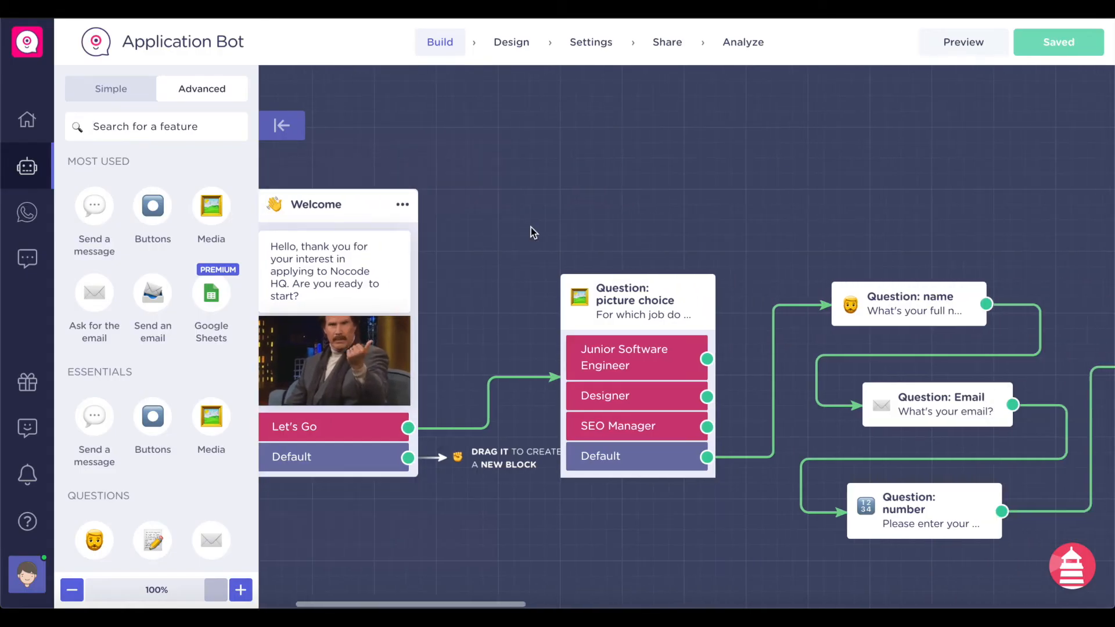
- Scroll left and right across the Landbot canvas to review the bot's flow
scroll(482, 271, "left", 2)
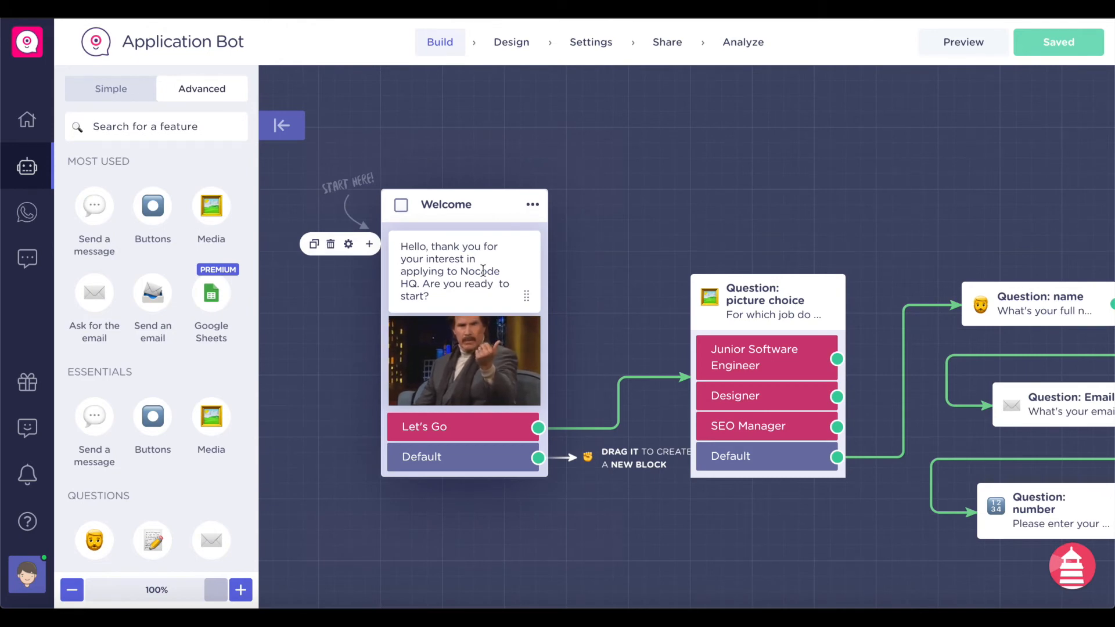
scroll(483, 270, "right", 2)
scroll(482, 270, "left", 2)
scroll(483, 271, "right", 2)
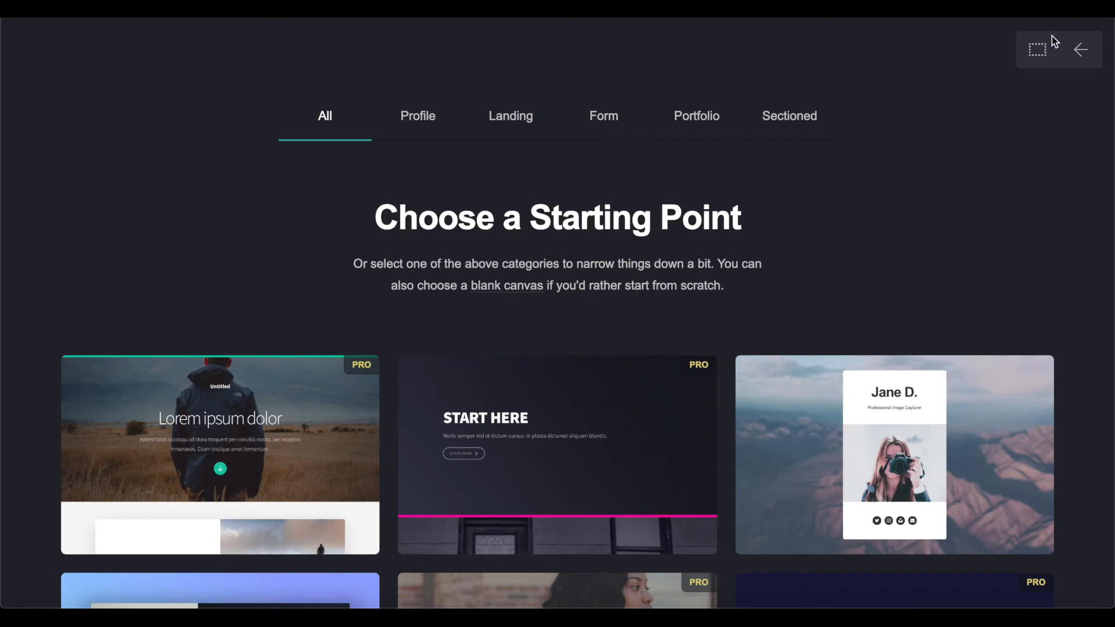
- Start a blank canvas, remove the placeholder text and align the page to the top
left_click(1038, 55)
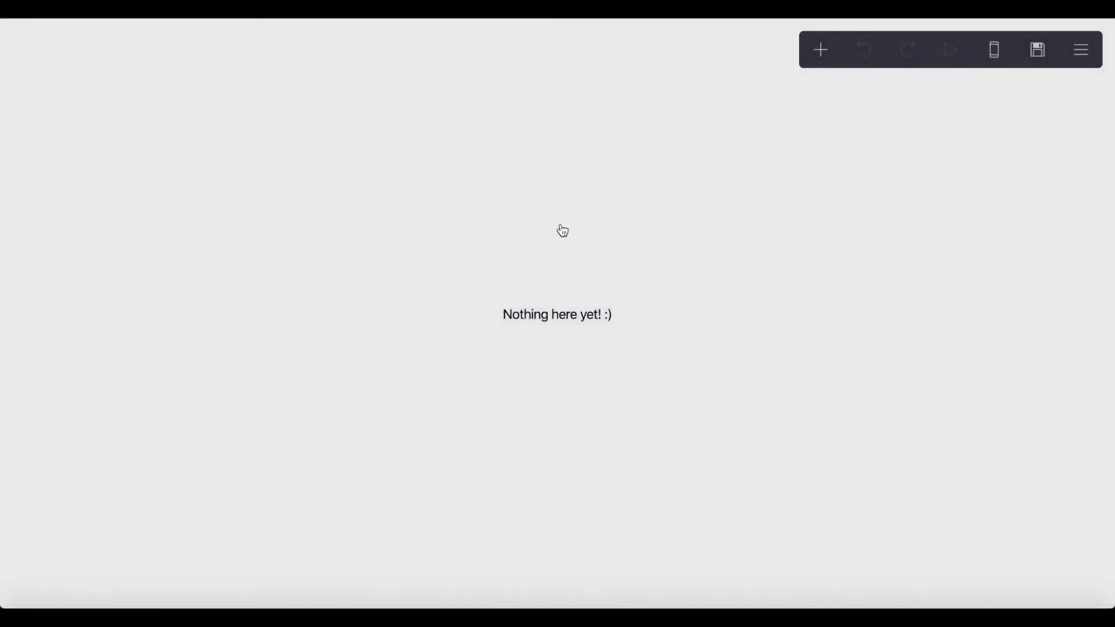
left_click(576, 291)
left_click(71, 569)
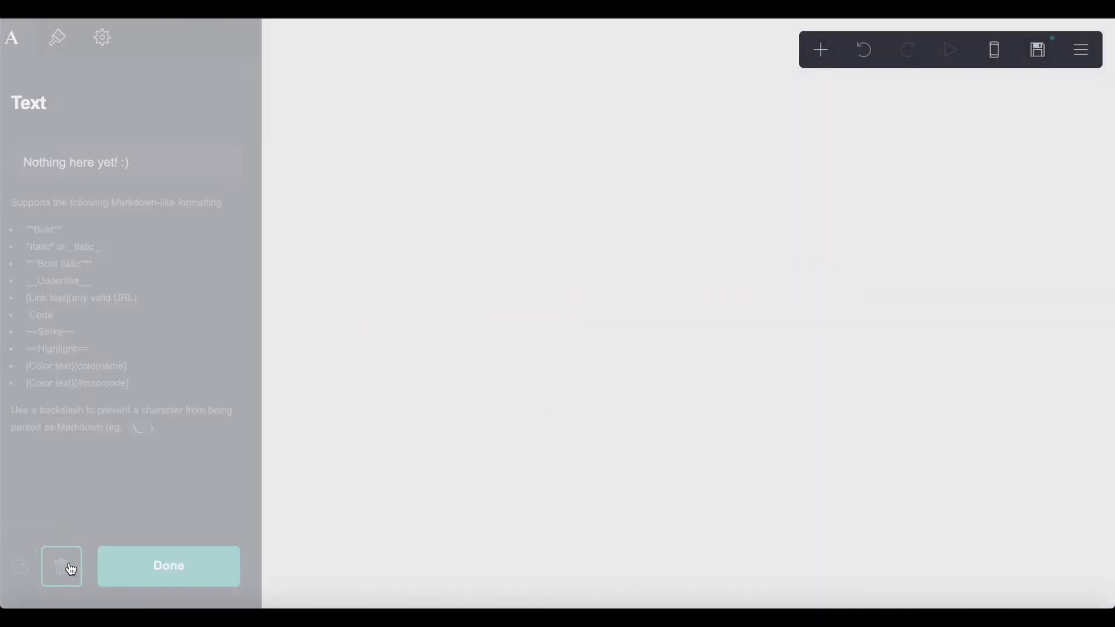
left_click(658, 334)
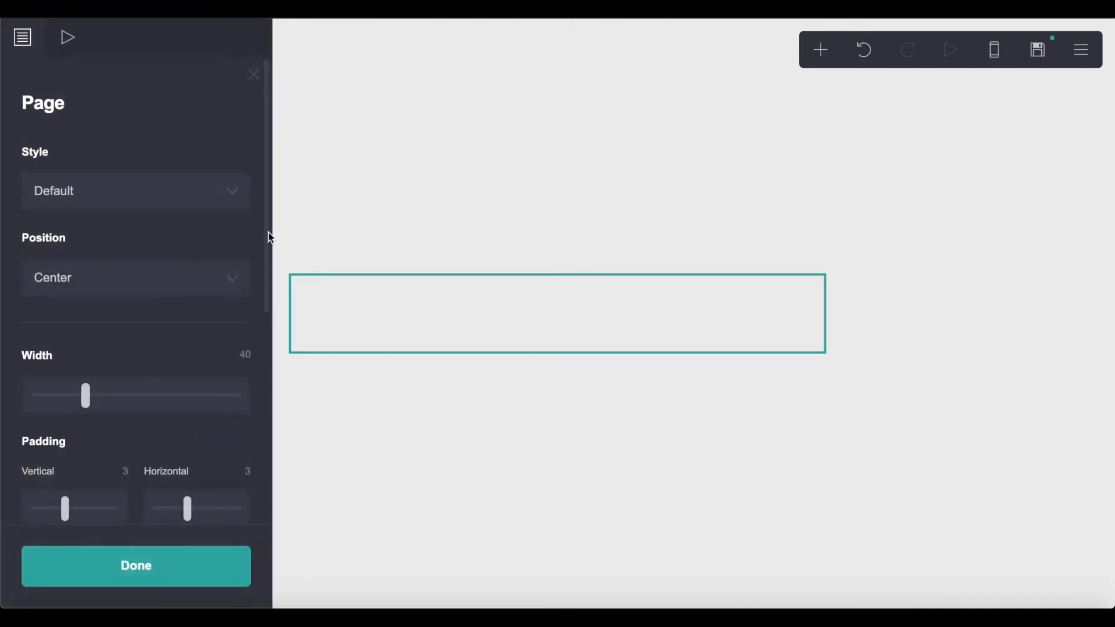
left_click(57, 271)
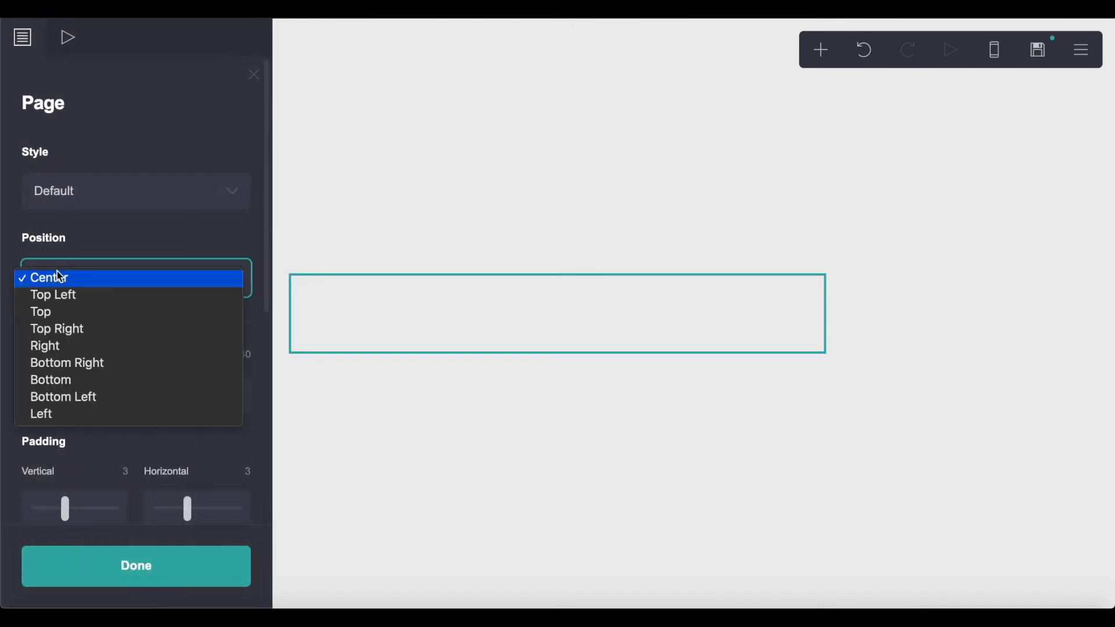
left_click(70, 312)
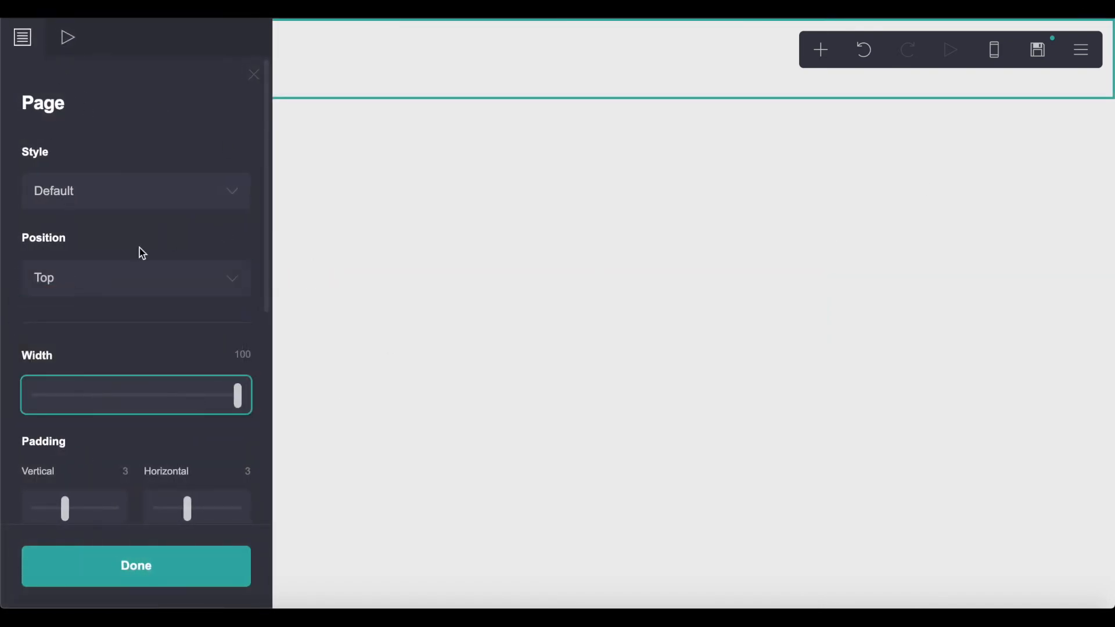
- Give the page a Gradient background running from #381A5E purple to #042FC9 blue
left_click(671, 248)
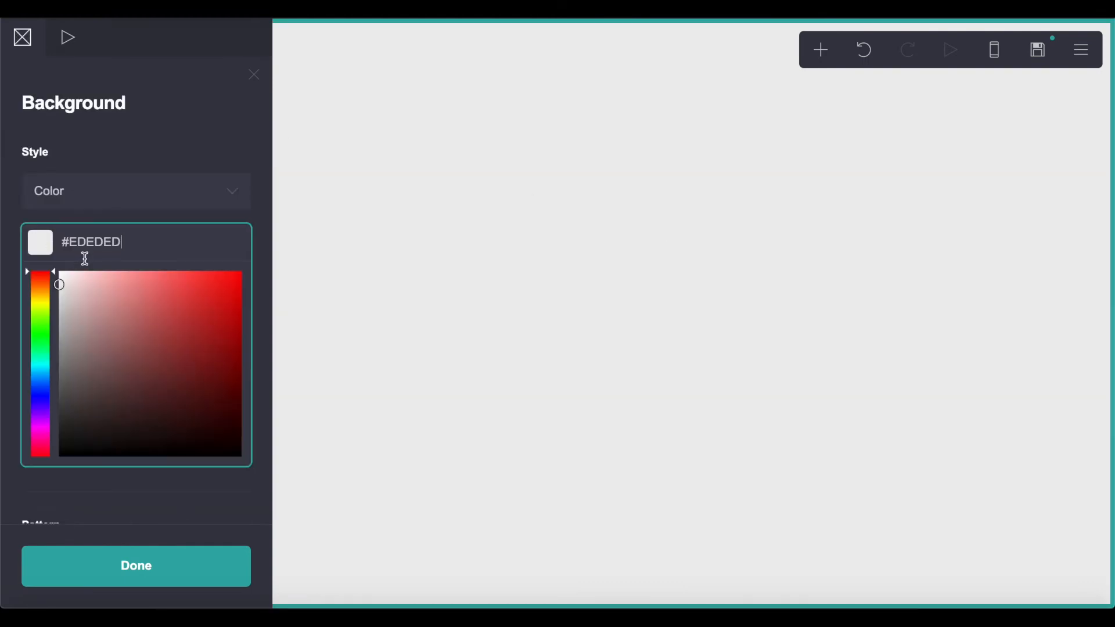
left_click(117, 188)
left_click(97, 210)
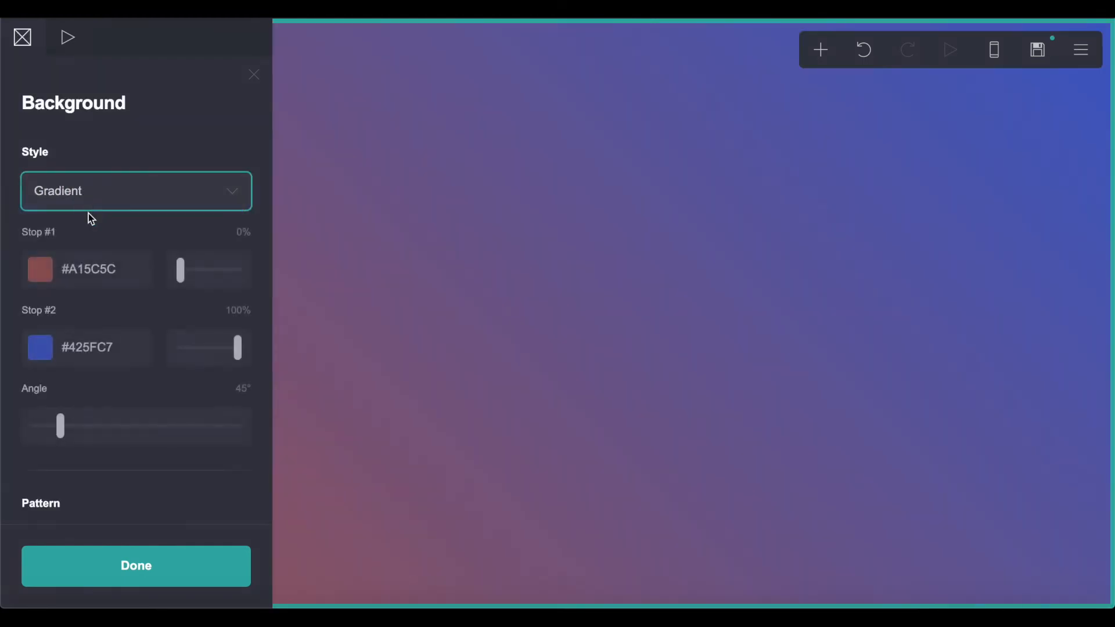
left_click(40, 269)
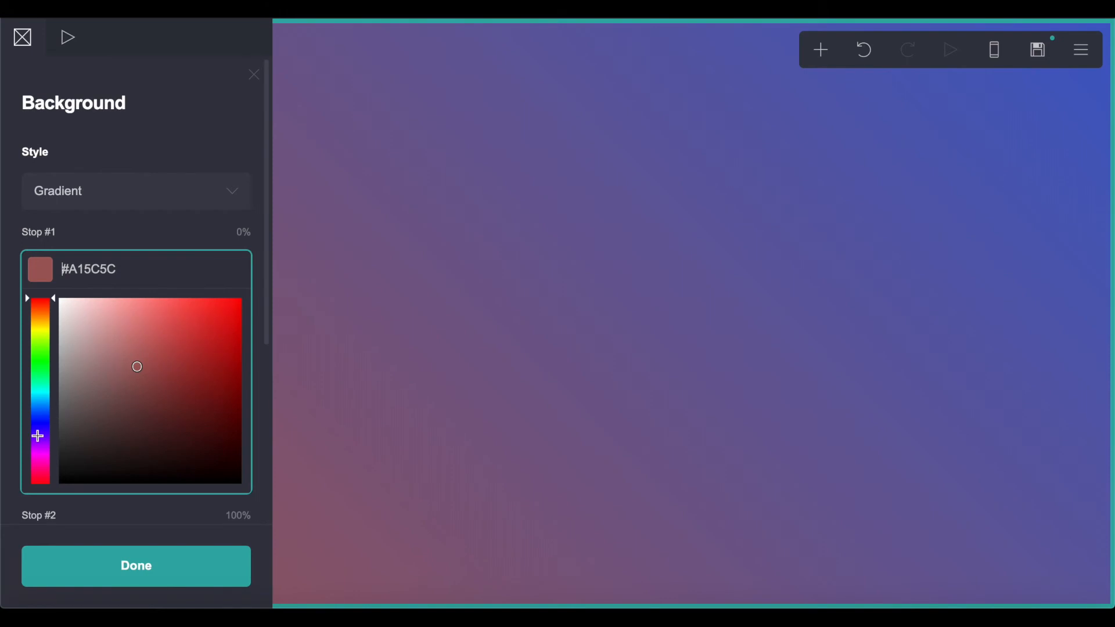
left_click(38, 435)
left_click_drag(167, 372, 192, 416)
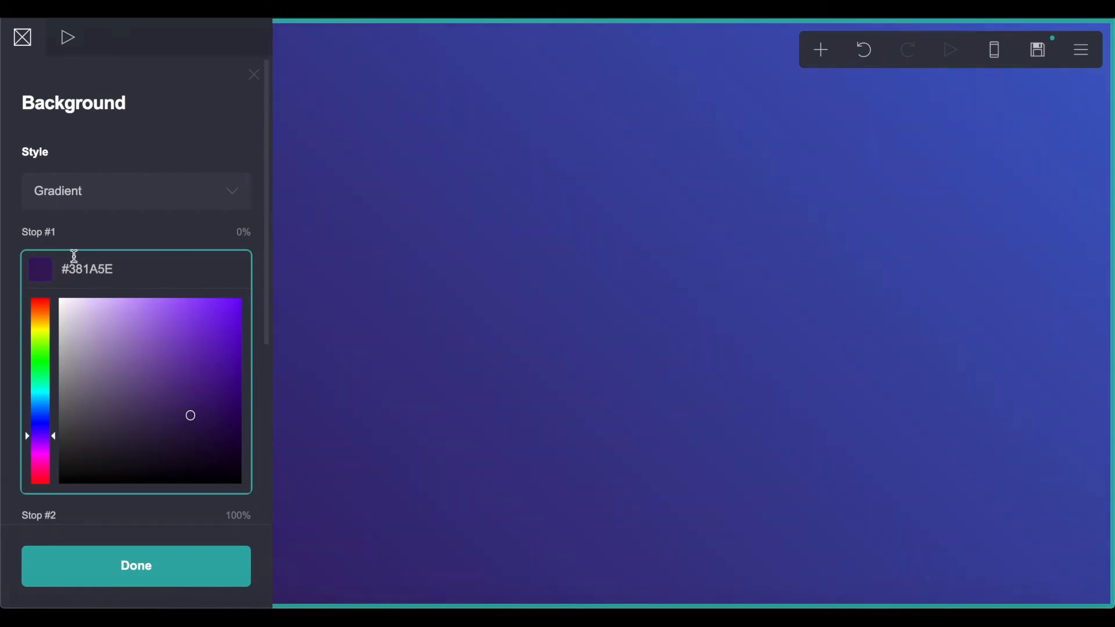
left_click(102, 244)
left_click(51, 339)
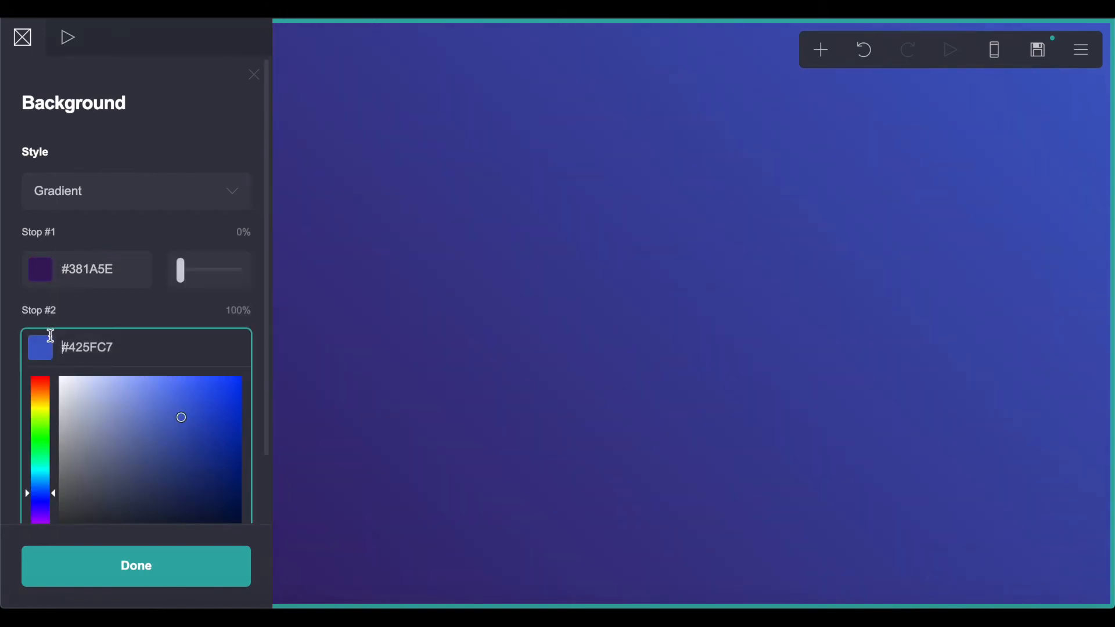
left_click(236, 413)
left_click(175, 545)
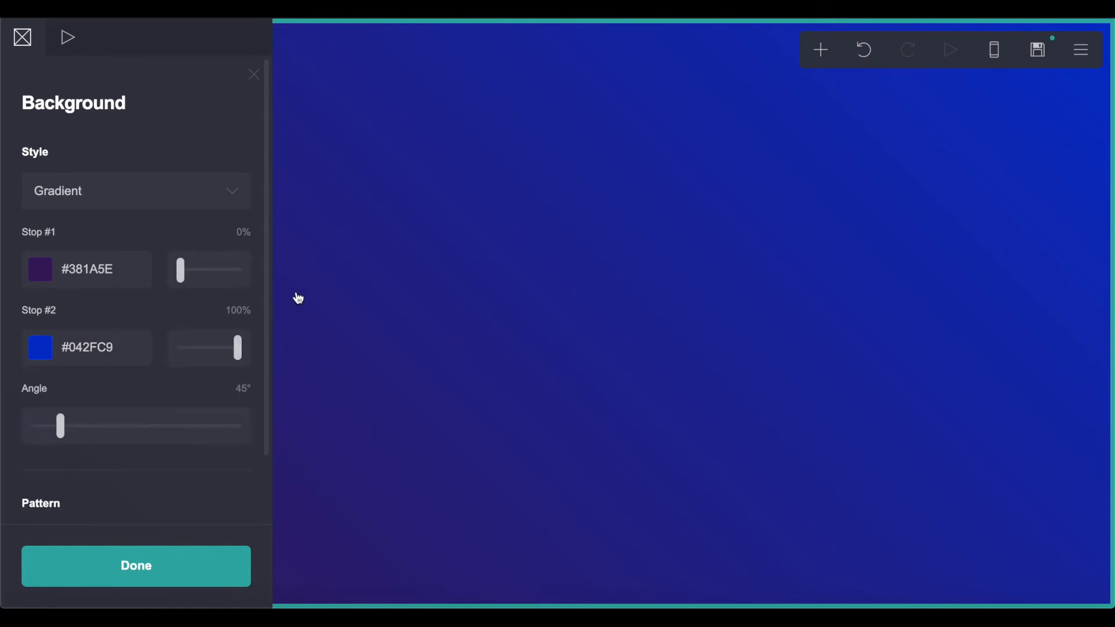
left_click(419, 284)
left_click(502, 140)
left_click(680, 79)
left_click(820, 52)
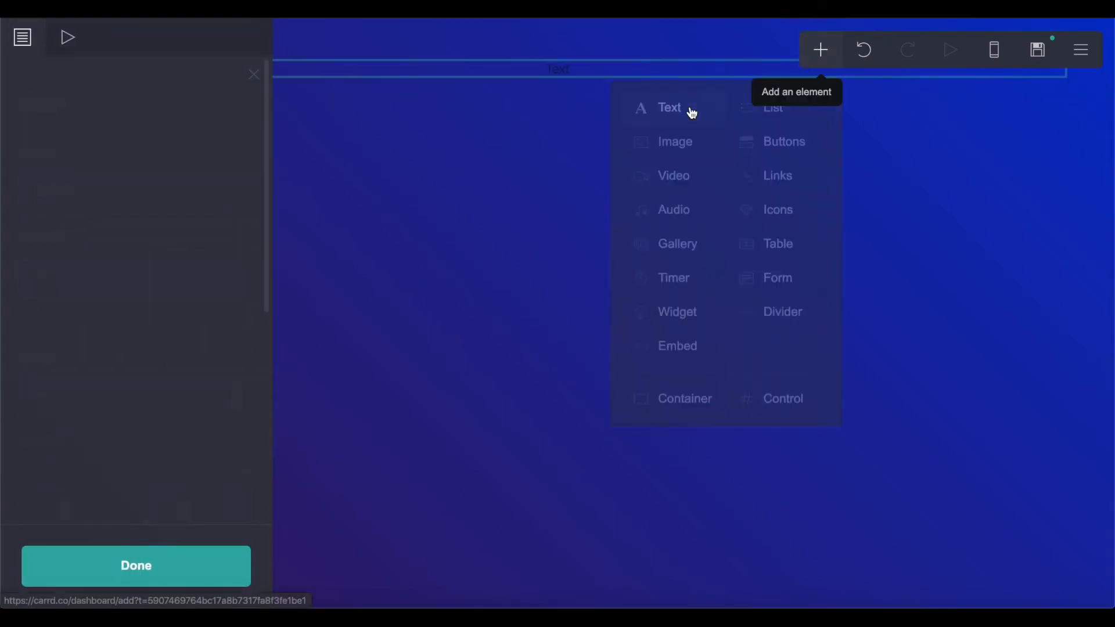
- Add the heading 'Apply to a position at Nocode HQ' in white #FFFFFF at size 3.125
left_click(690, 110)
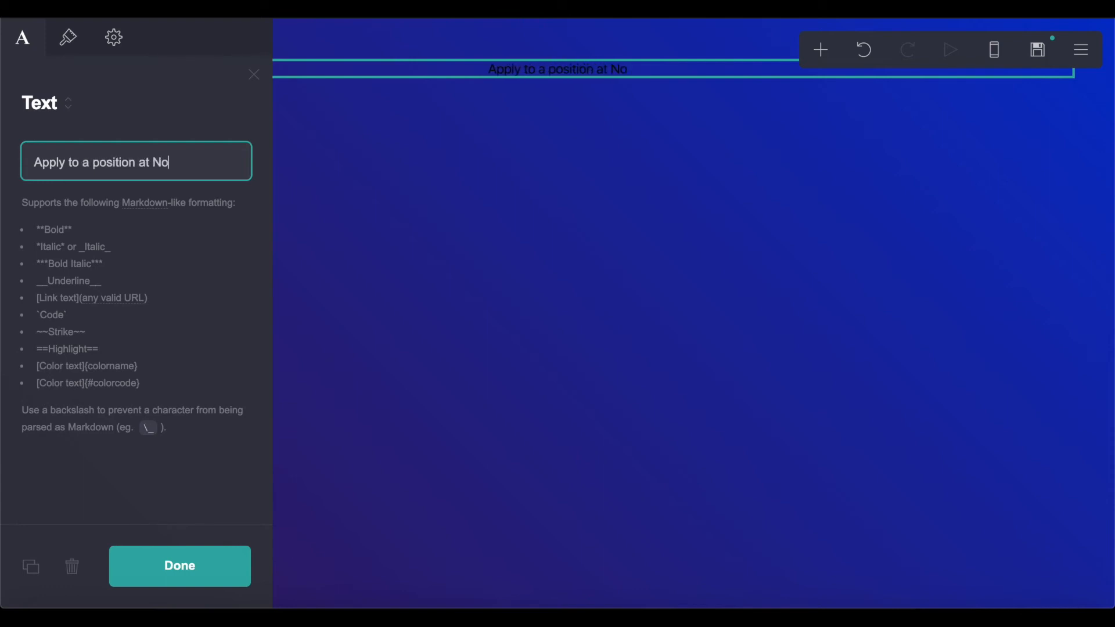
key("BackSpace")
type("Q")
left_click(51, 41)
left_click(126, 188)
type("#FFFFFF")
left_click(113, 152)
left_click_drag(83, 382, 119, 384)
left_click(180, 555)
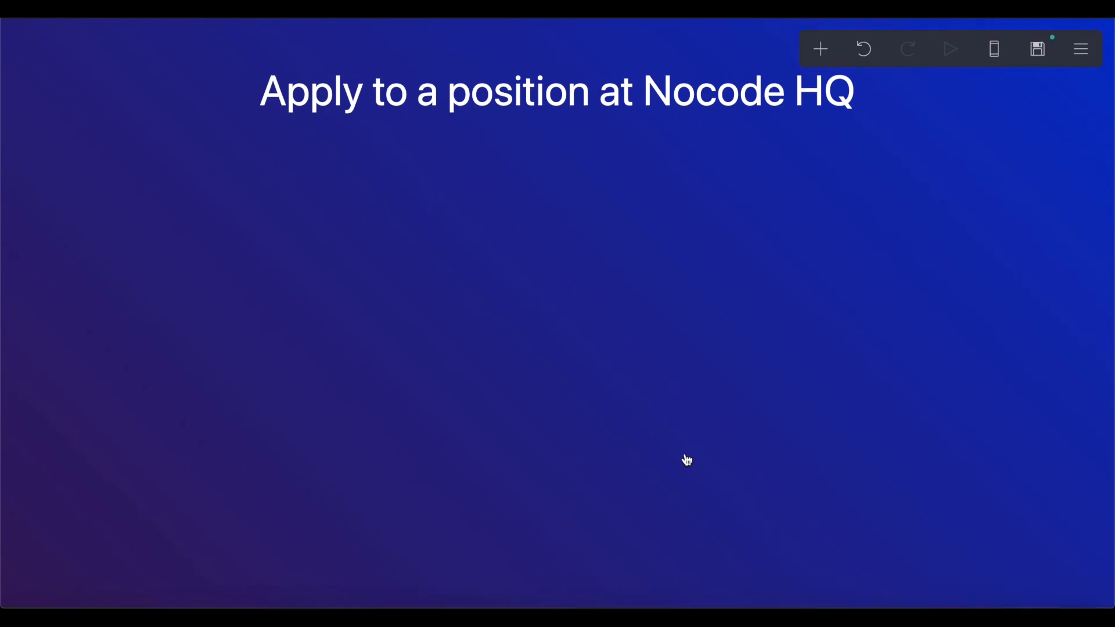
left_click(821, 50)
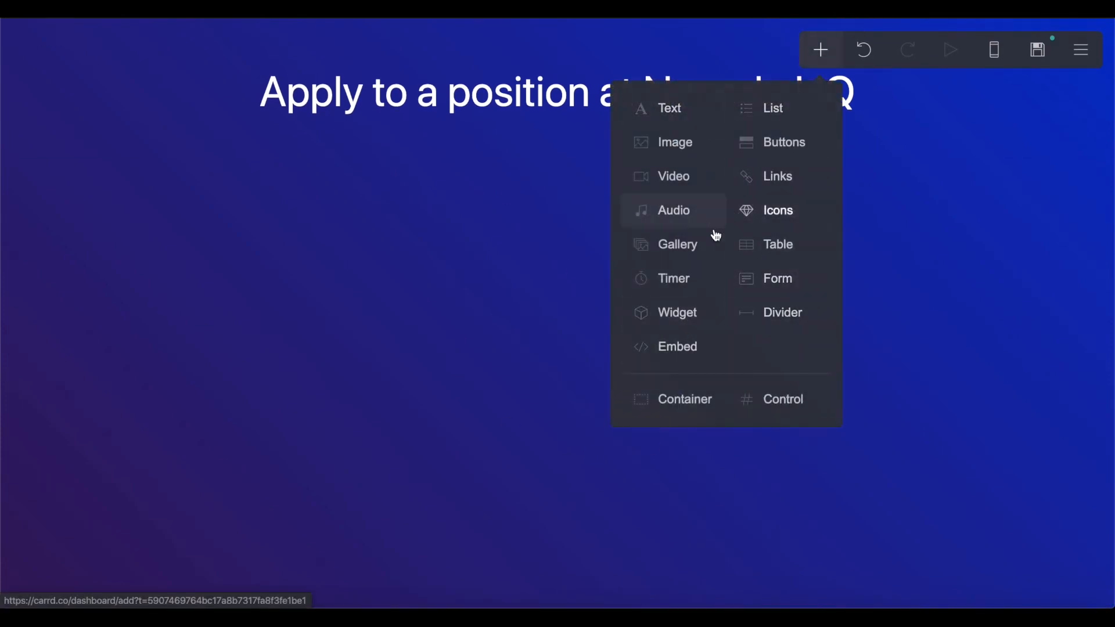
- Insert a Links element and then delete it again
left_click(803, 177)
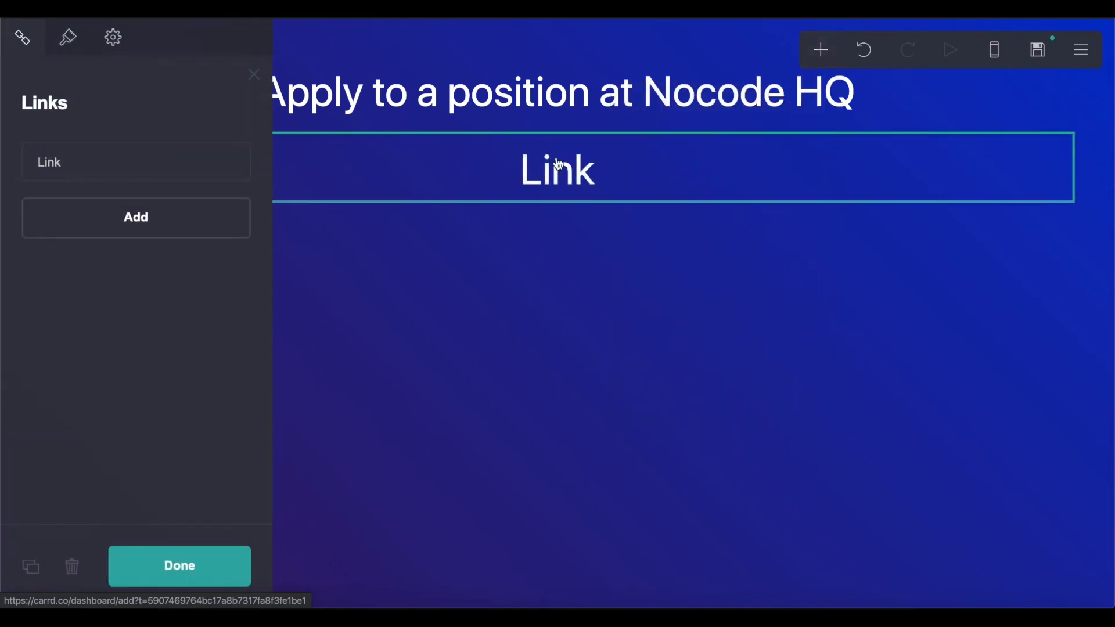
left_click(195, 169)
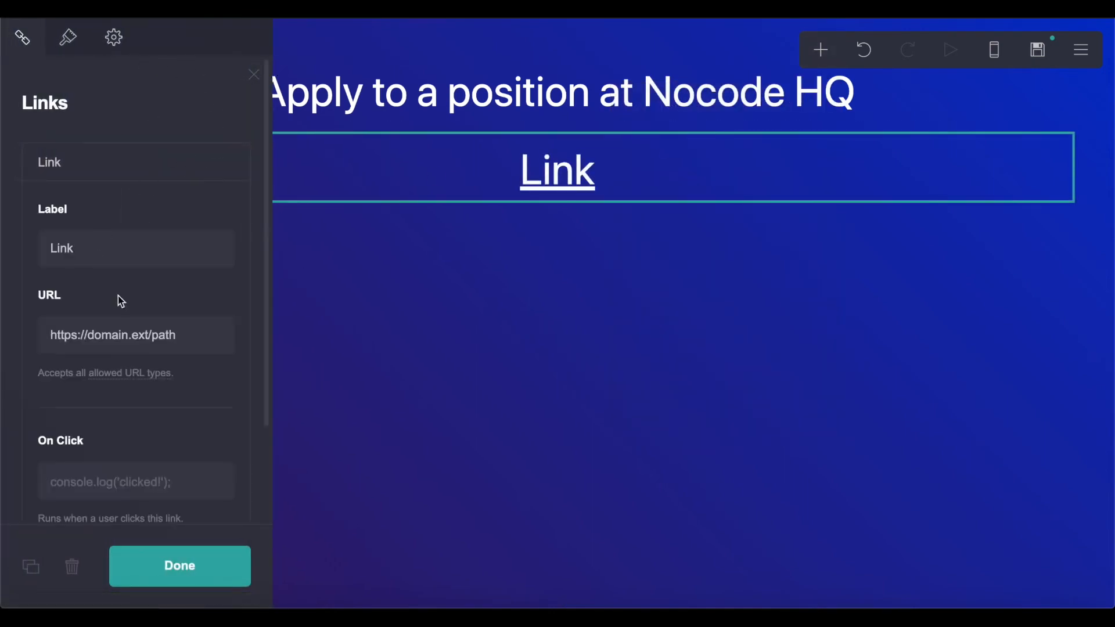
scroll(118, 296, "down", 2)
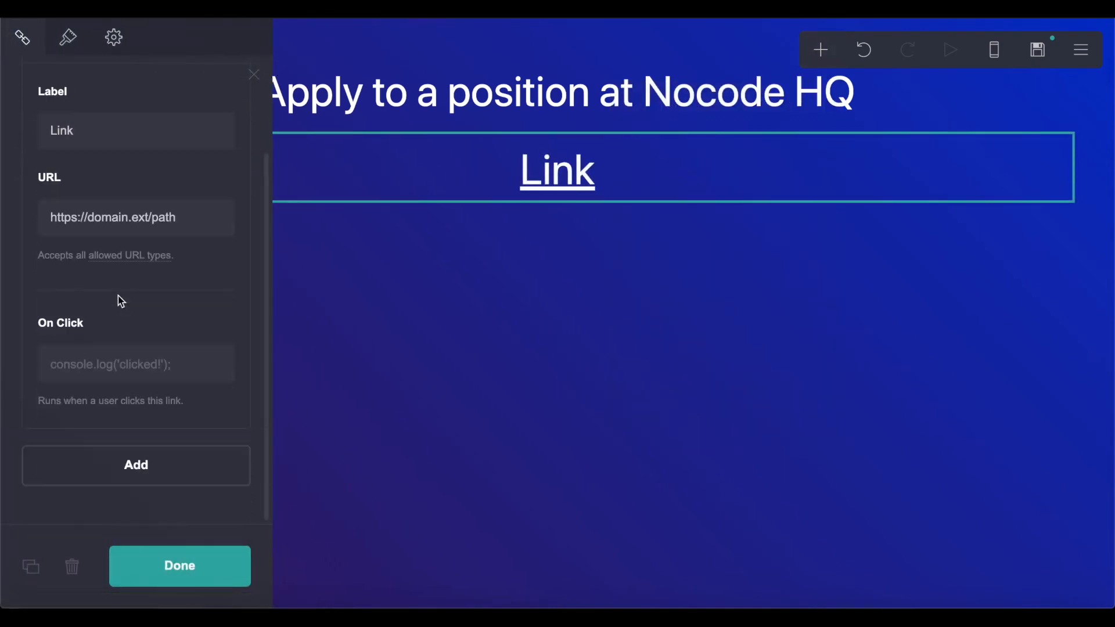
left_click(67, 569)
- Add an Icons row under the heading with Facebook as its second icon
left_click(819, 49)
left_click(778, 203)
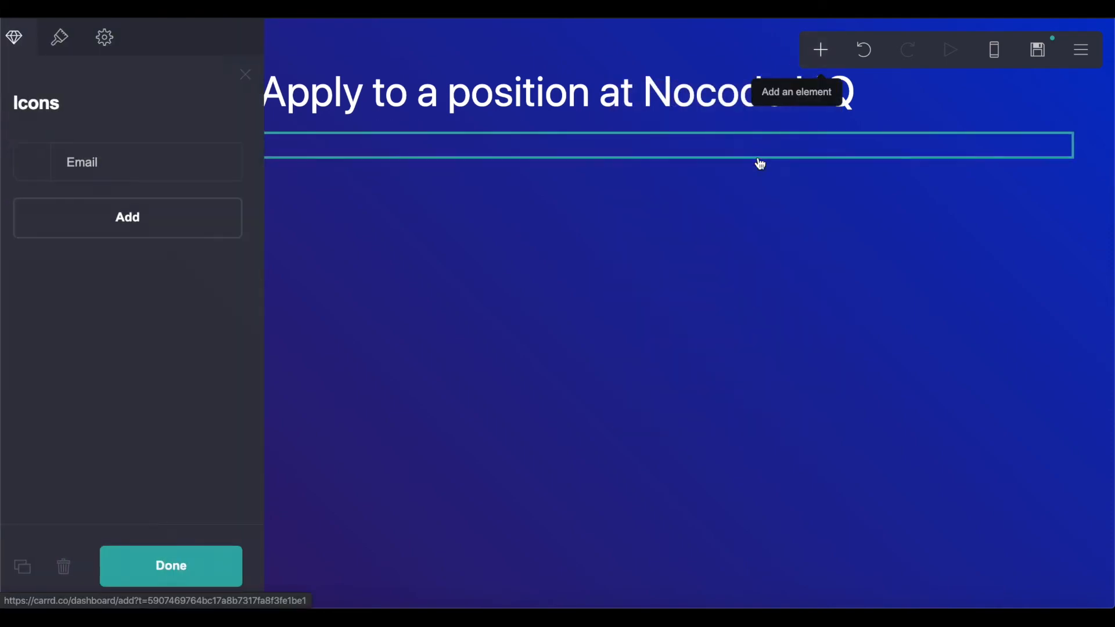
left_click(116, 219)
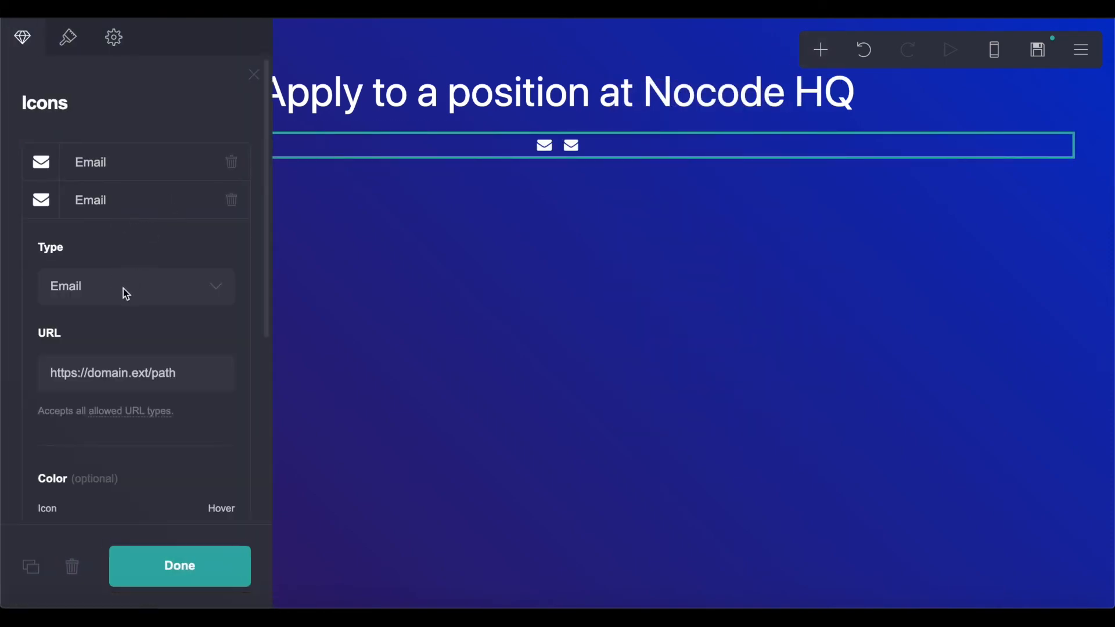
left_click(123, 288)
type("face")
key("Return")
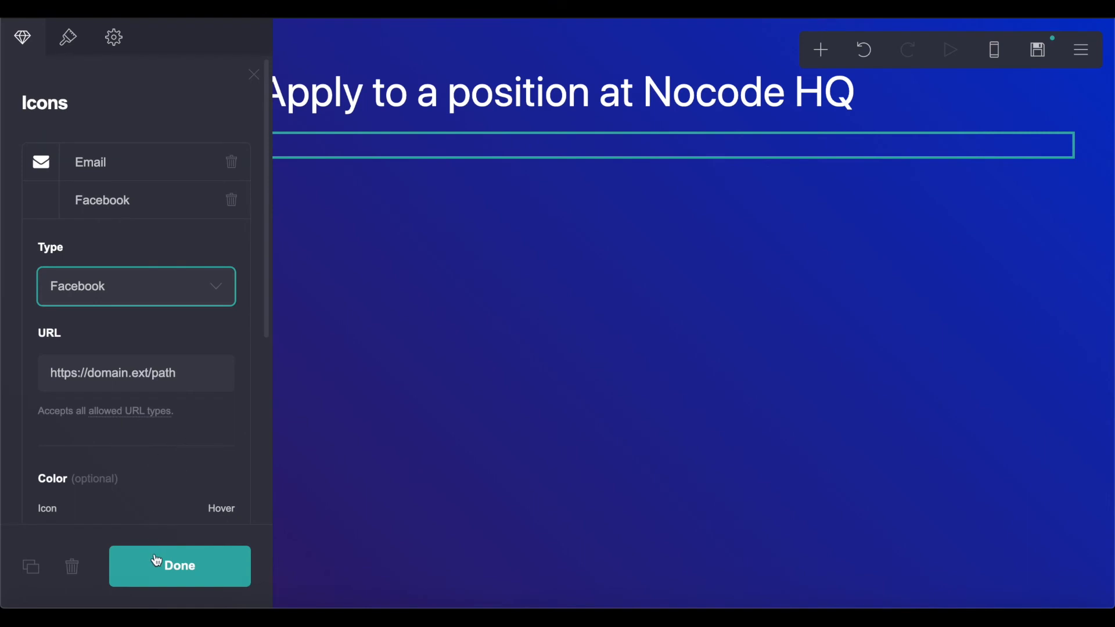
- Add Twitter as the third icon and finish the icons row
scroll(104, 393, "down", 5)
left_click(118, 482)
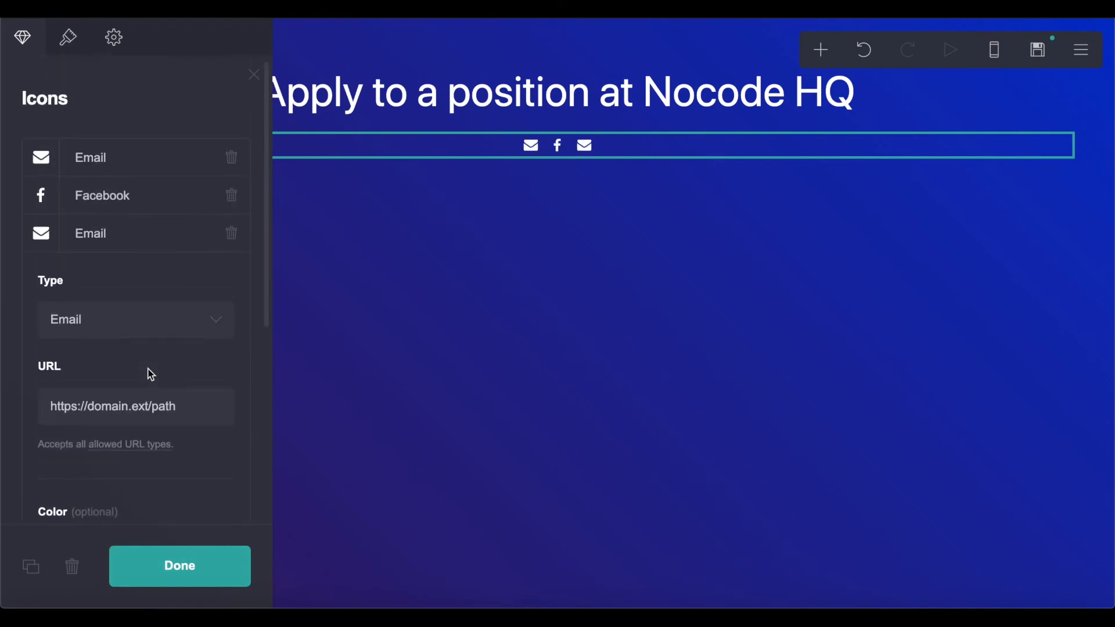
left_click(119, 247)
left_click(113, 255)
left_click(89, 318)
type("tw")
key("Return")
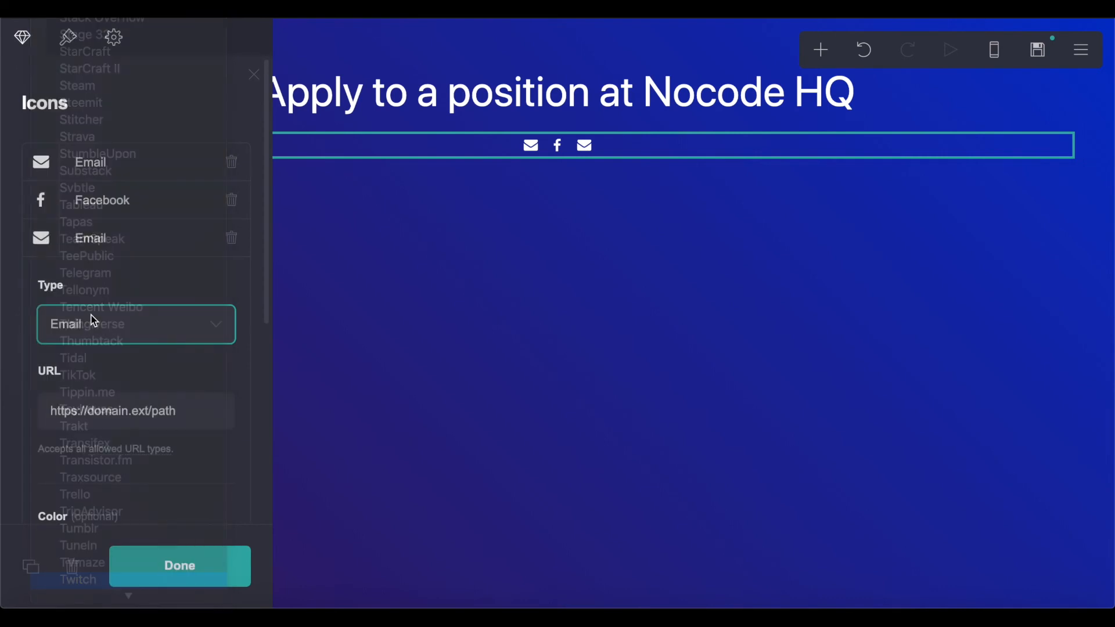
left_click(90, 323)
key("Down")
key("Return")
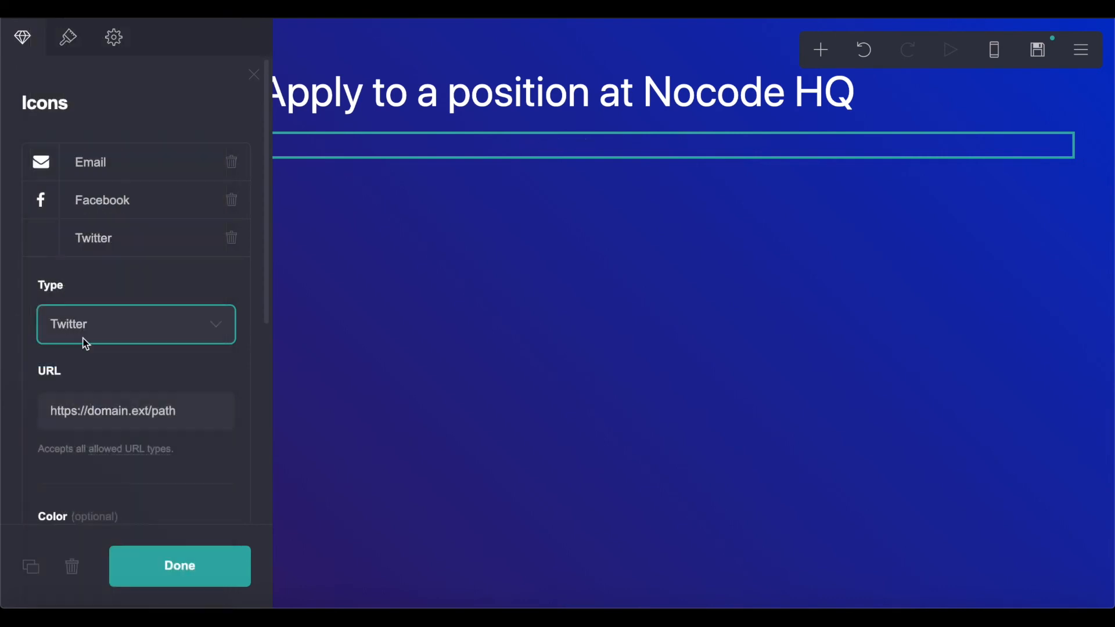
left_click(174, 566)
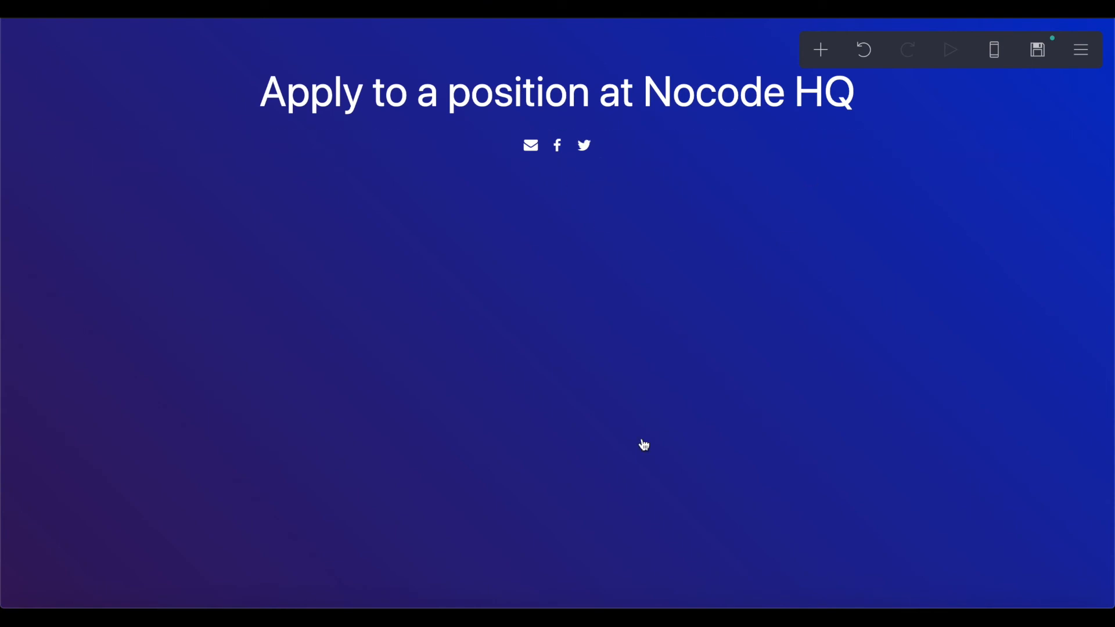
- Add an empty code Embed block below the icons
left_click(828, 47)
left_click(688, 359)
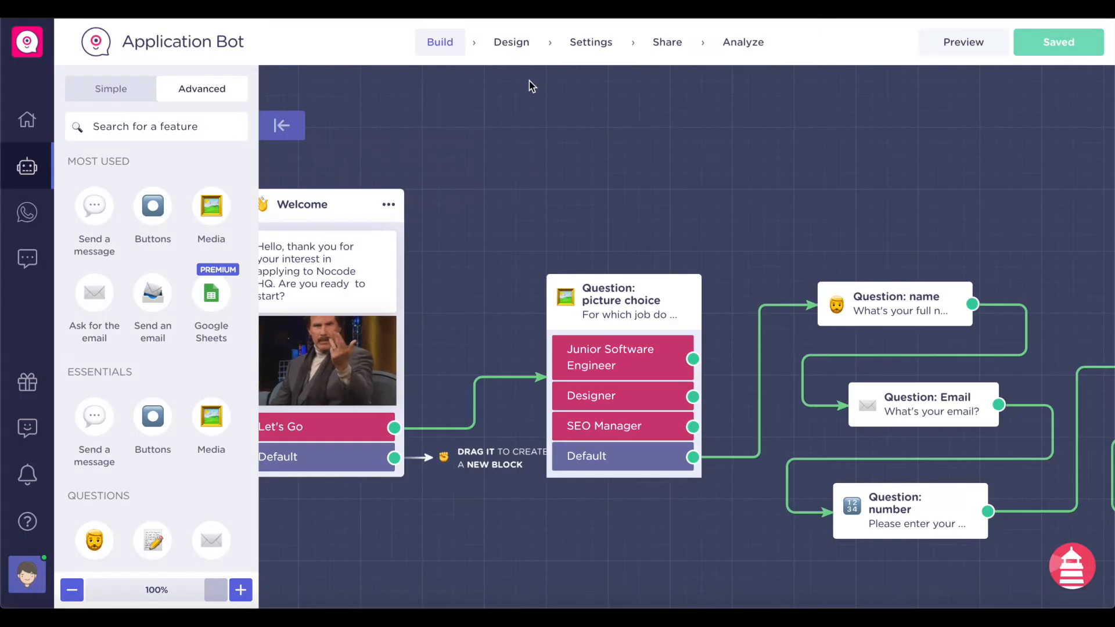
scroll(573, 296, "right", 1)
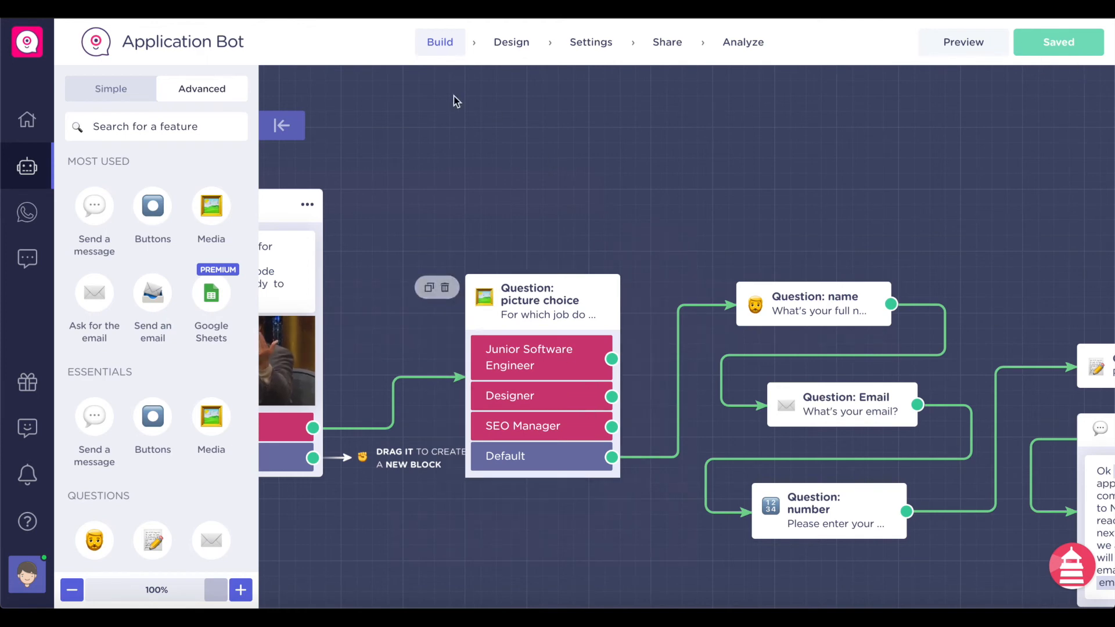
- Change the chat header tagline to 'Apply now to a Job!' and apply it
left_click(500, 46)
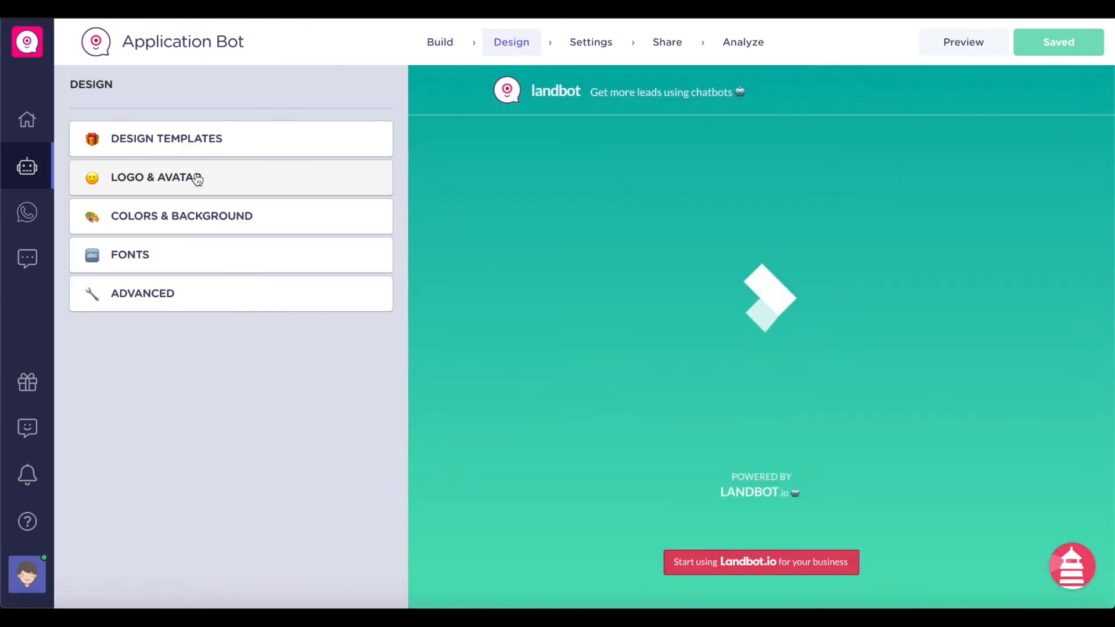
left_click(174, 138)
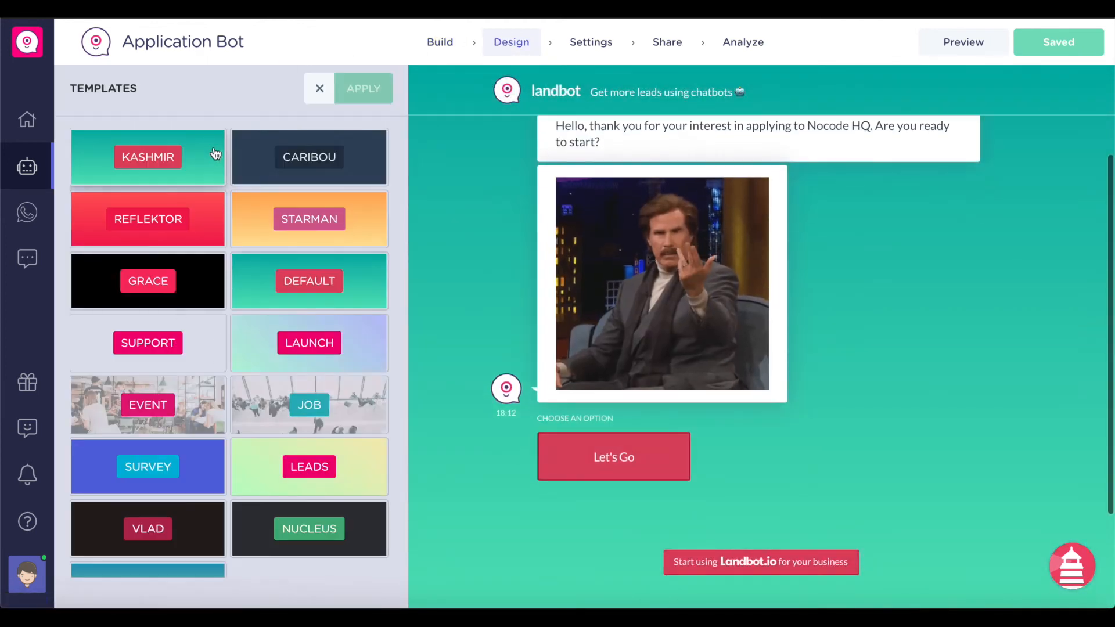
left_click(316, 89)
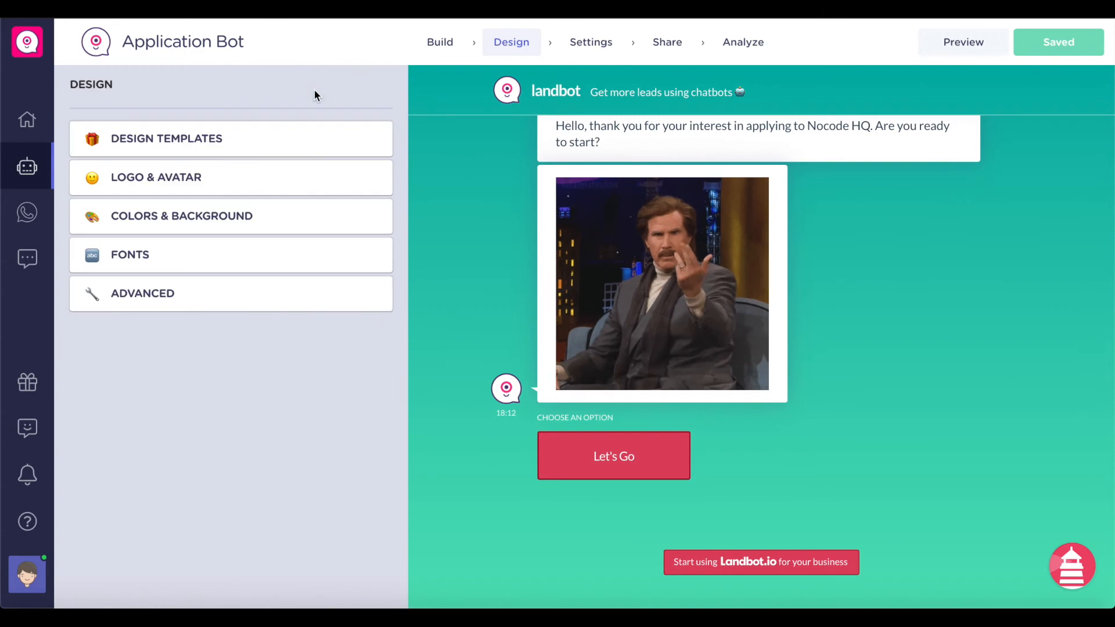
left_click(207, 184)
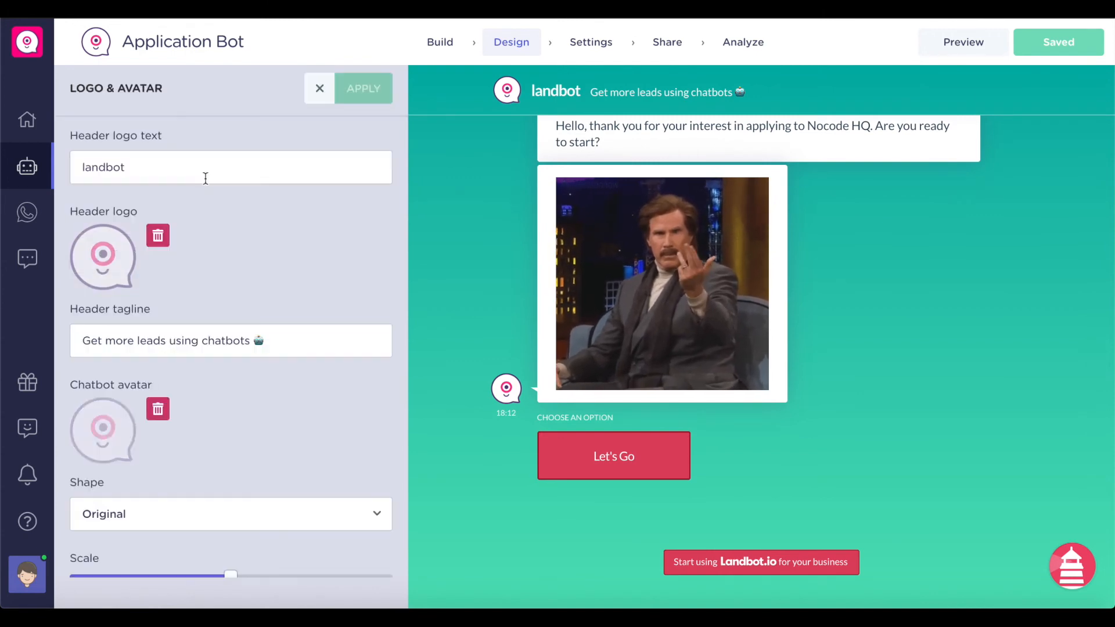
scroll(175, 203, "down", 1)
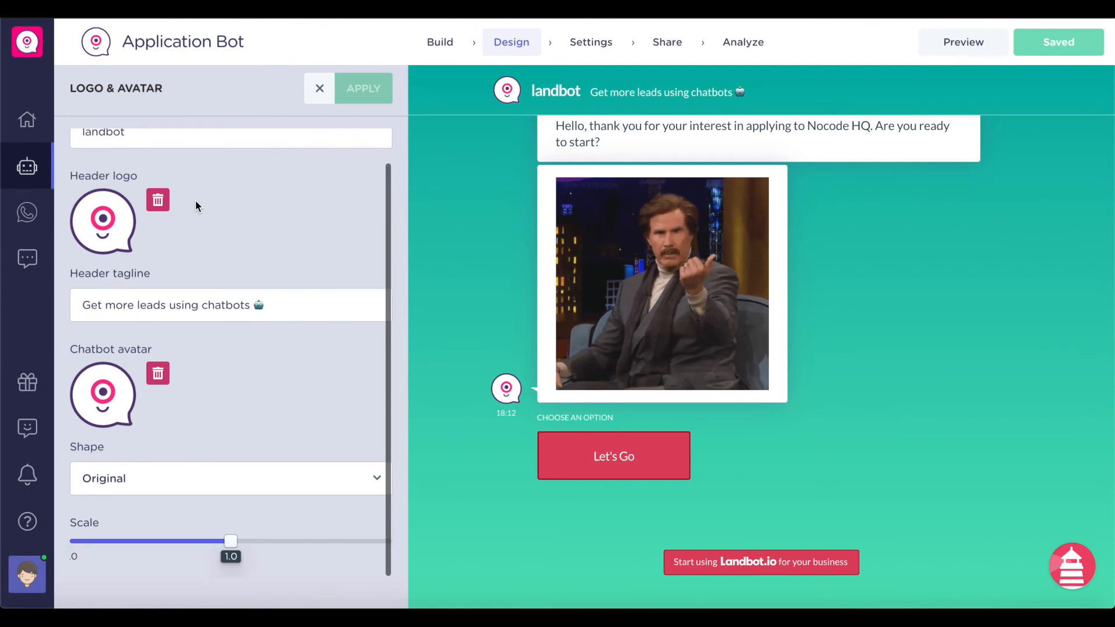
triple_click(175, 303)
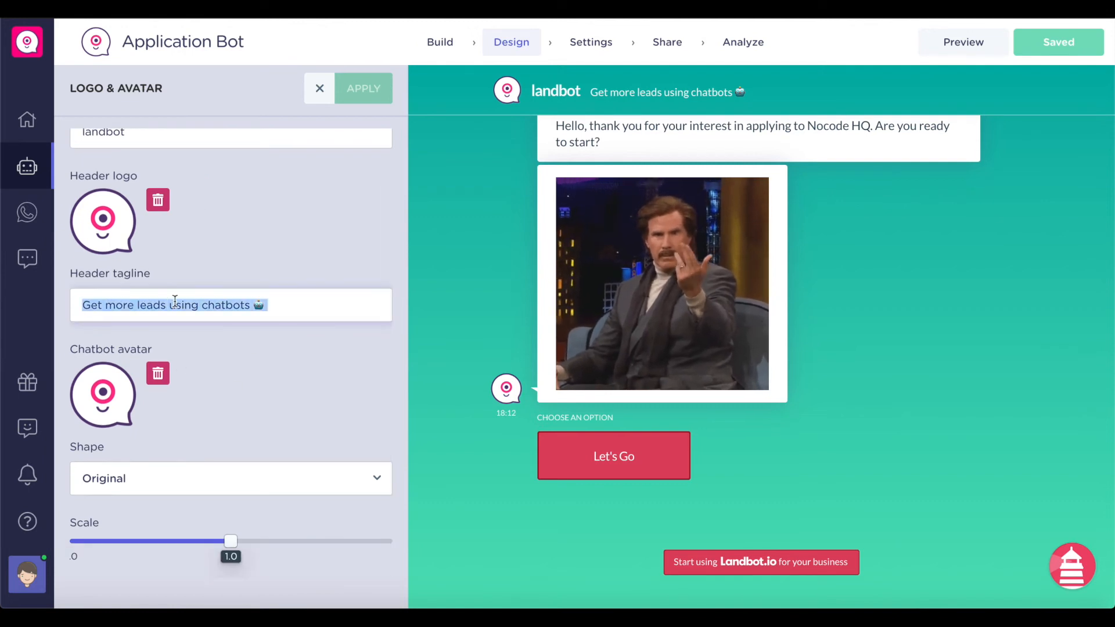
type("Apoly")
key("BackSpace")
key("BackSpace")
key("BackSpace")
type("ply now to a H")
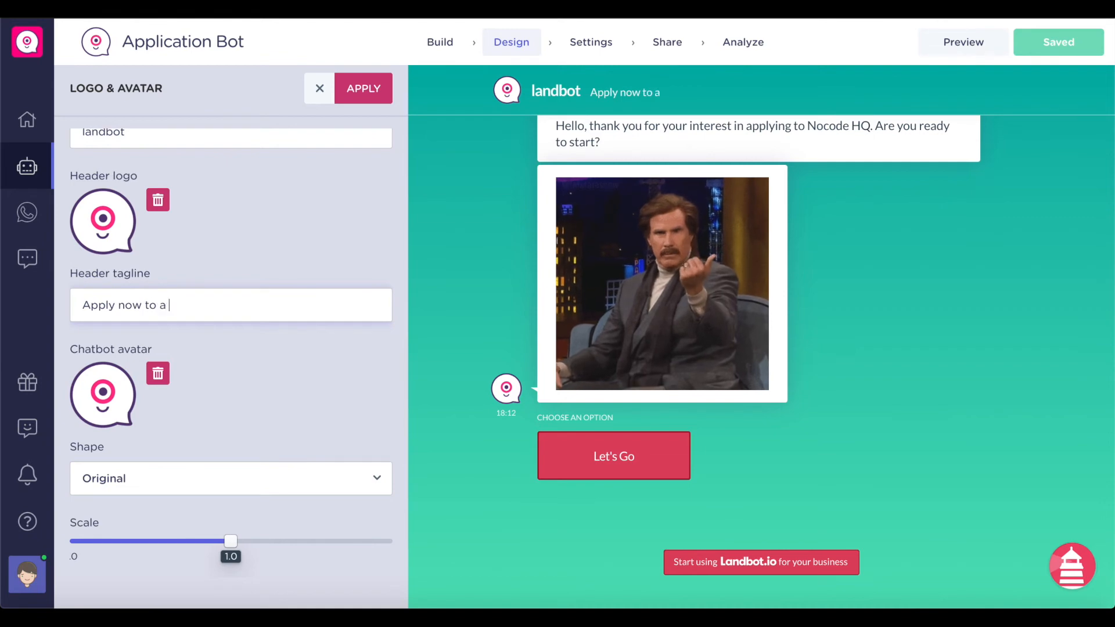
type("ow")
key("BackSpace")
key("BackSpace")
key("BackSpace")
type("Job!")
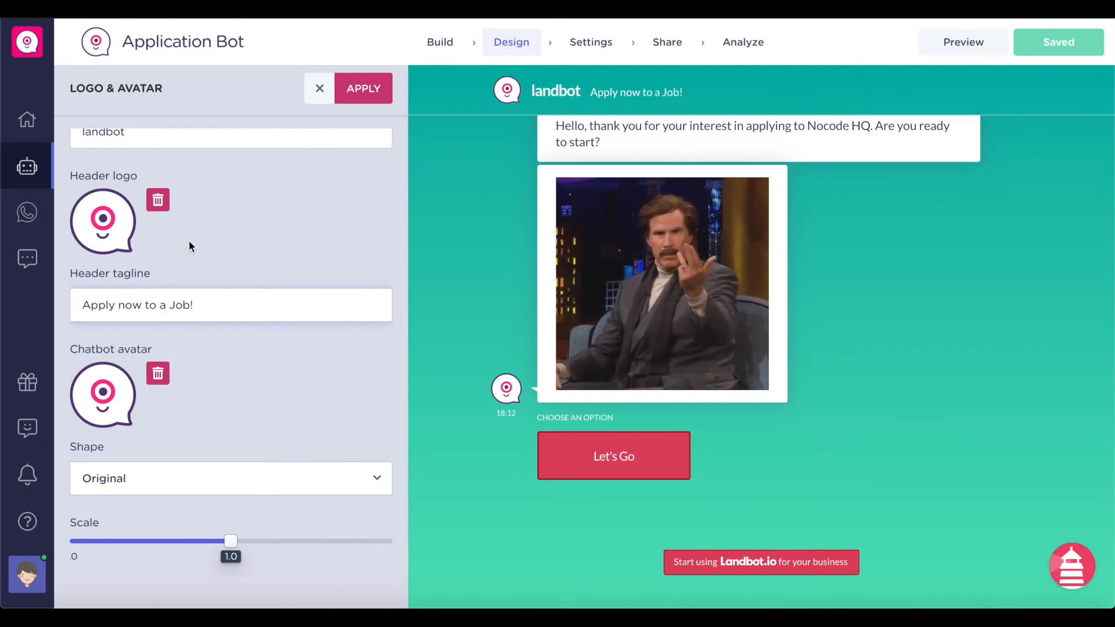
left_click(363, 88)
- Replace the chatbot avatar with a blue robot GIF from GIPHY and apply
left_click(196, 184)
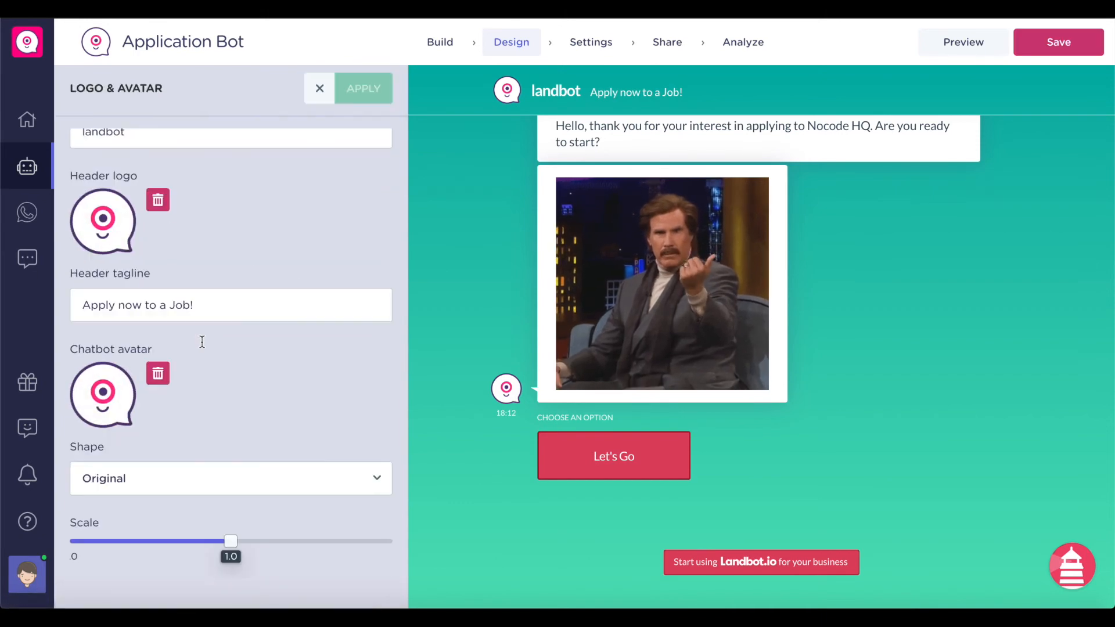
left_click(159, 372)
left_click(158, 408)
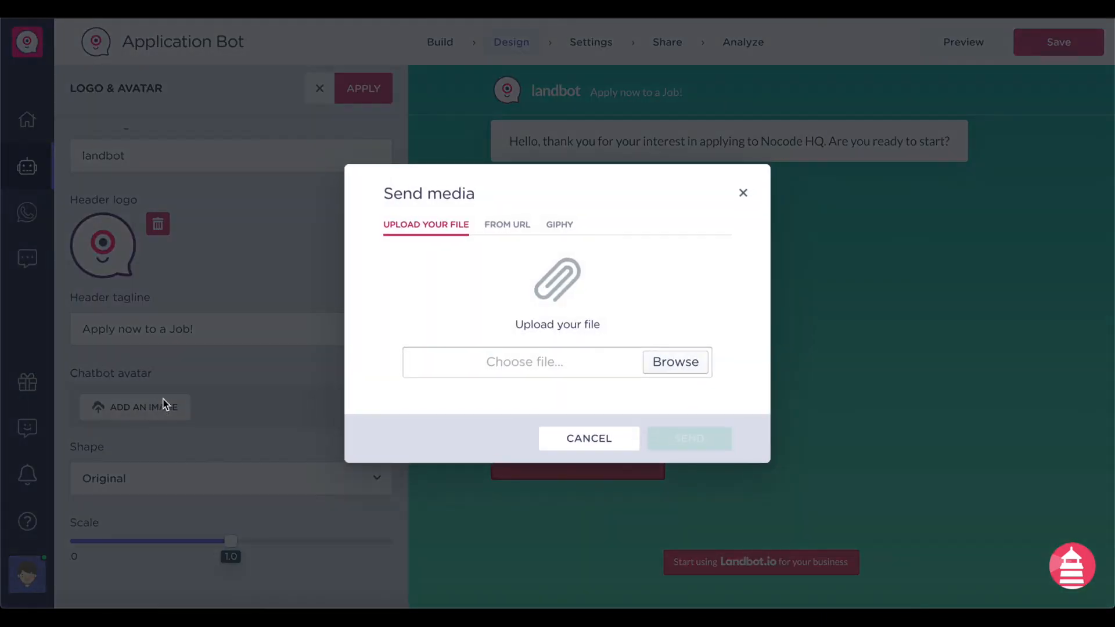
left_click(559, 226)
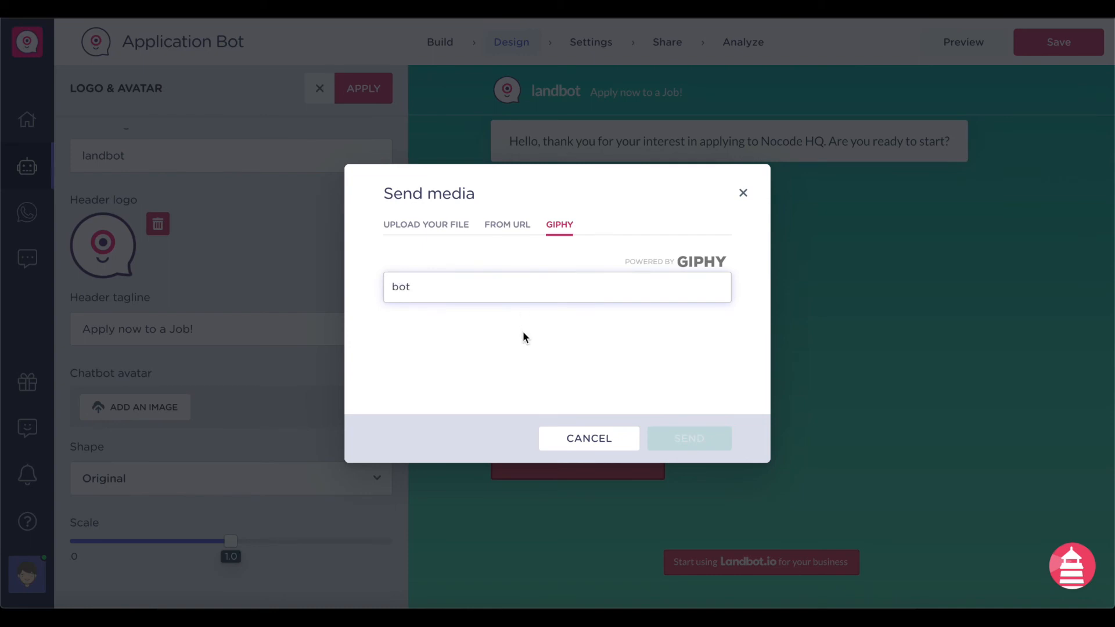
left_click(441, 322)
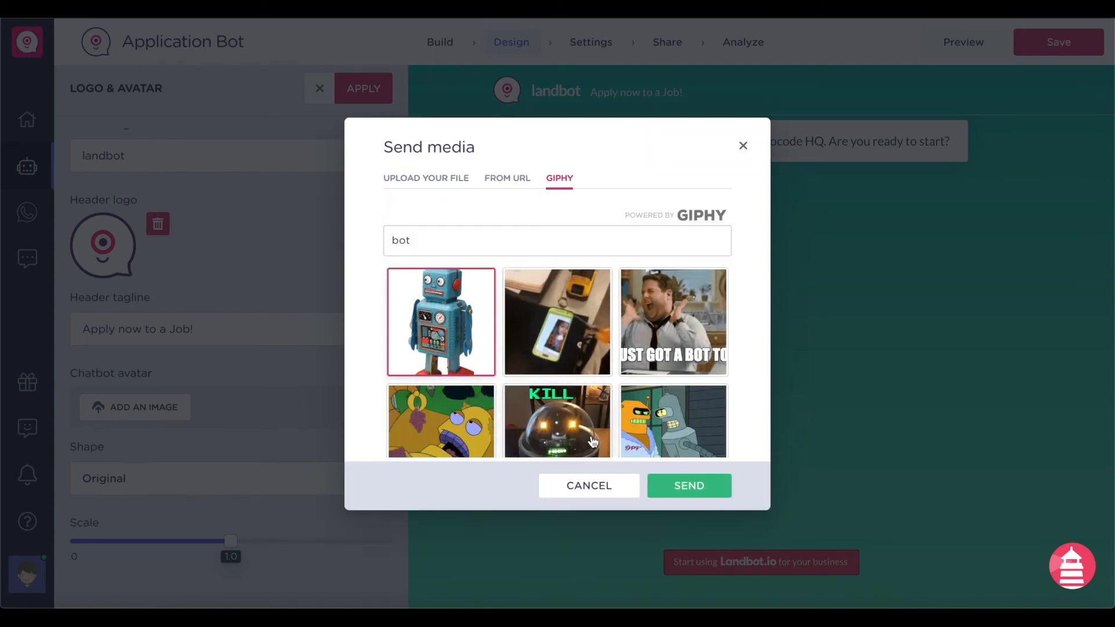
left_click(690, 485)
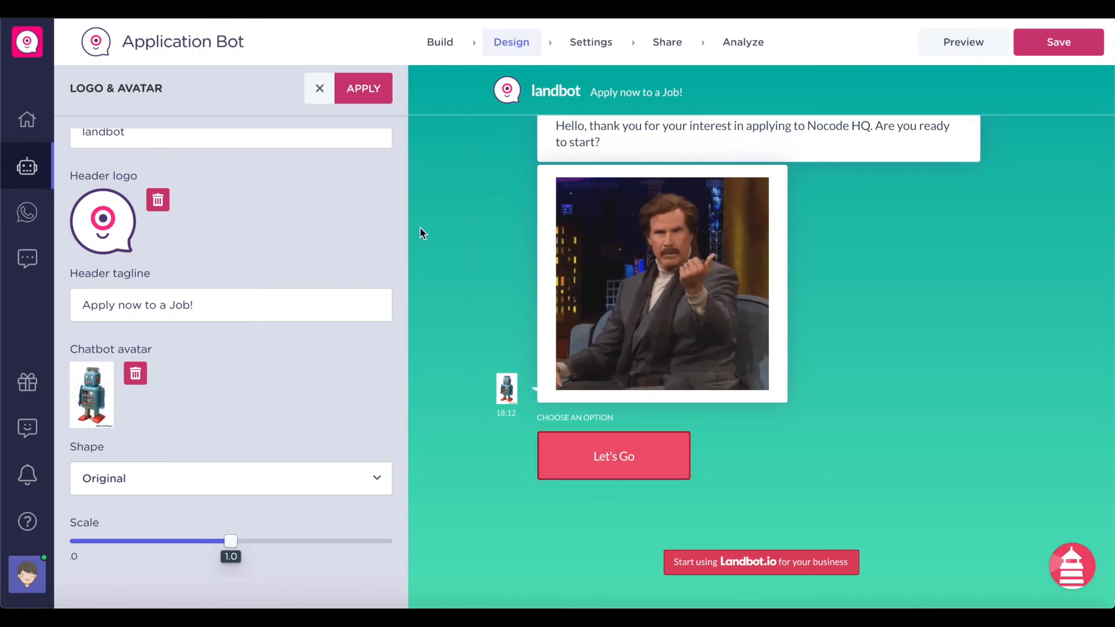
left_click(382, 102)
- Set both Background and Header to HIDE in Colors & Background, then apply
left_click(215, 220)
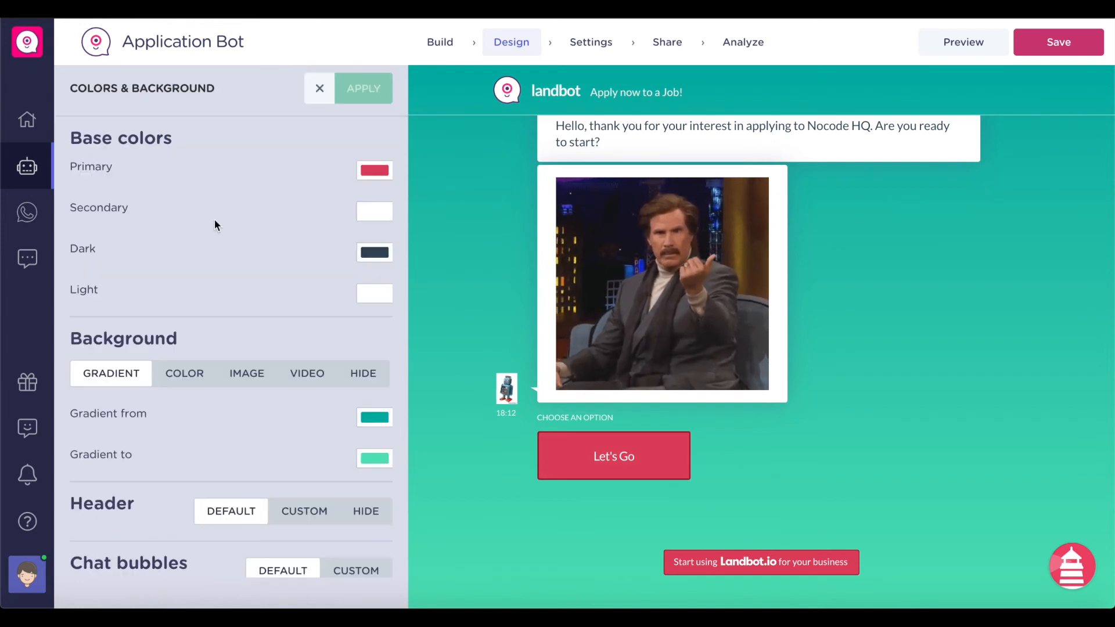
scroll(214, 219, "up", 1)
scroll(215, 219, "down", 1)
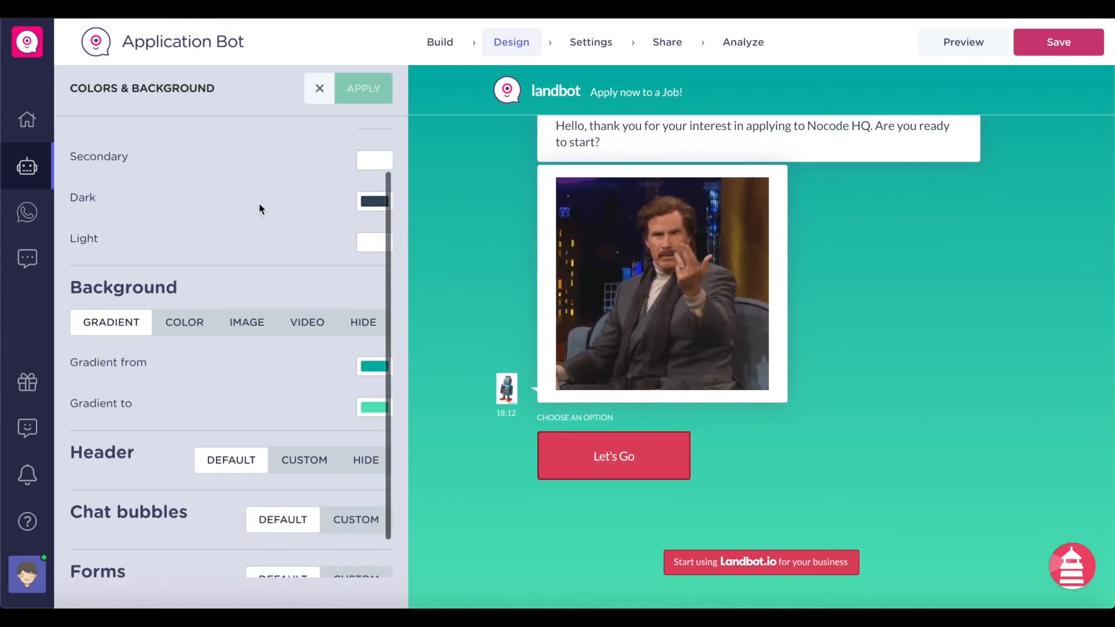
left_click(361, 322)
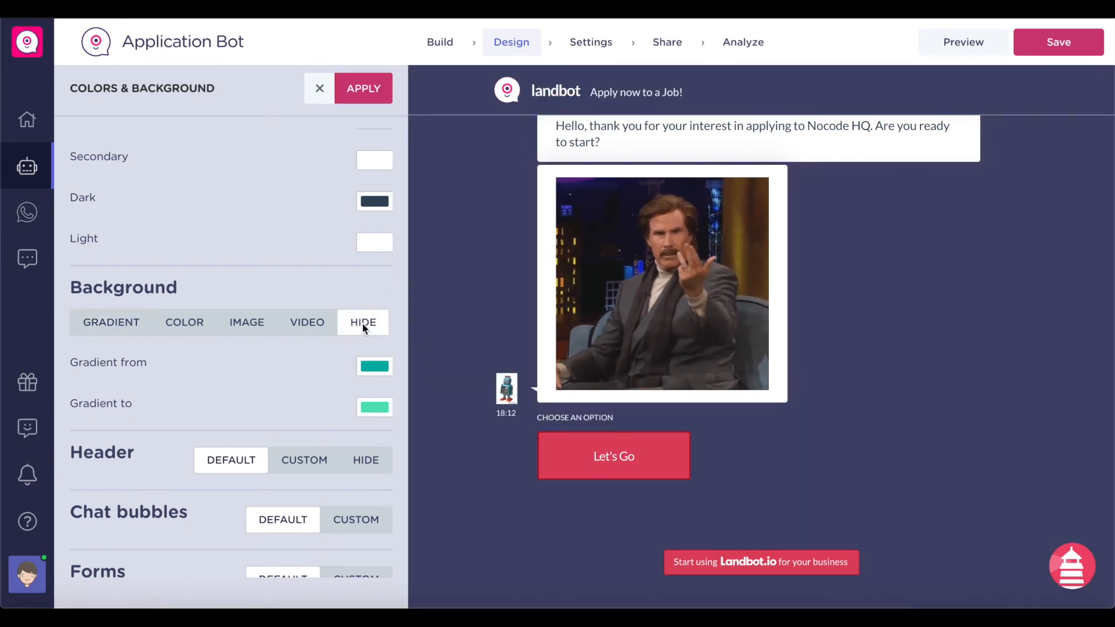
scroll(364, 370, "down", 1)
left_click(355, 417)
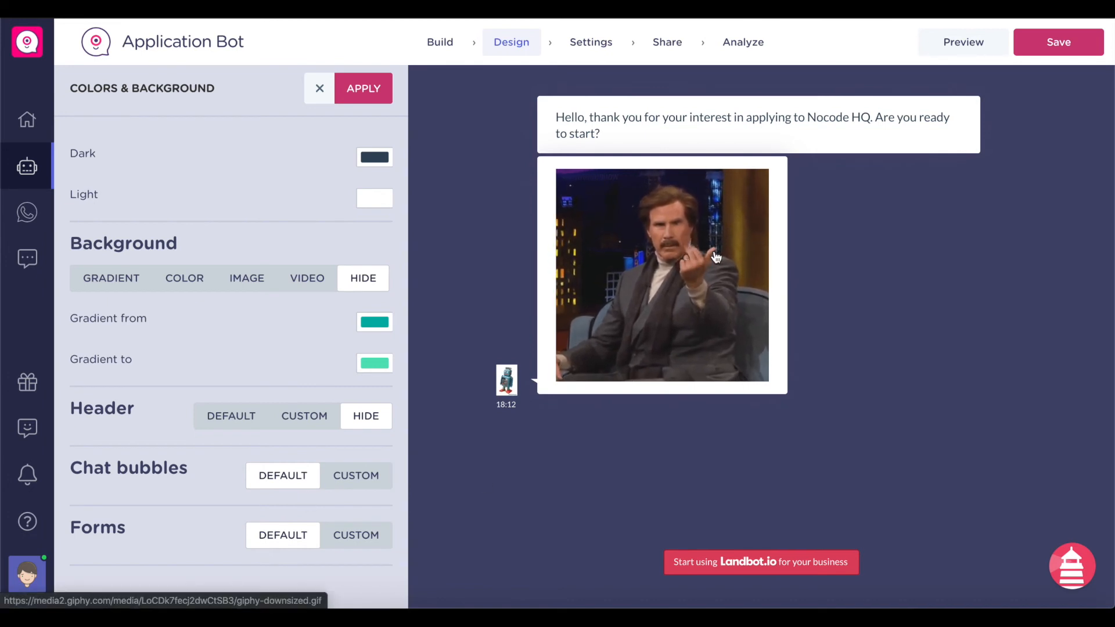
scroll(392, 275, "up", 2)
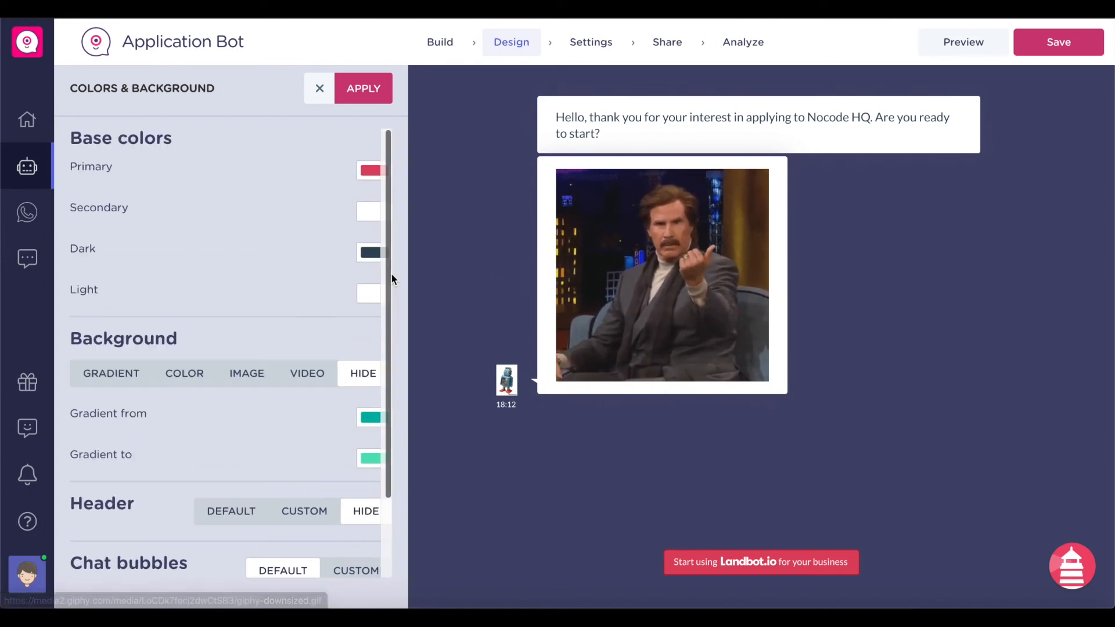
left_click(363, 88)
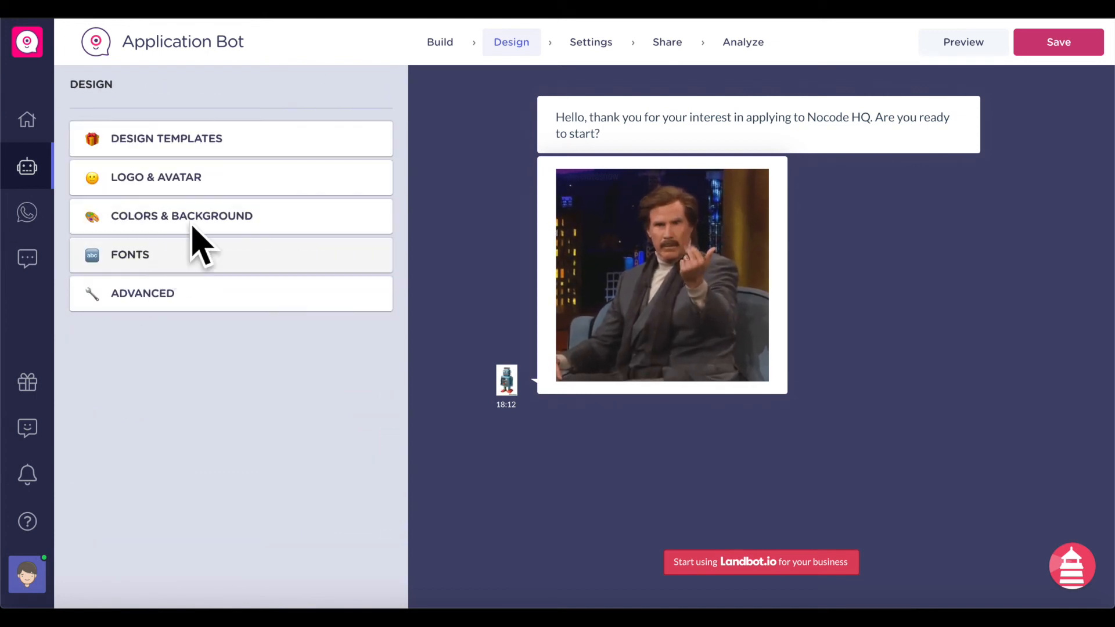
- Change the Landbot Name in General settings to 'Apply to Nocode HQ'
left_click(599, 45)
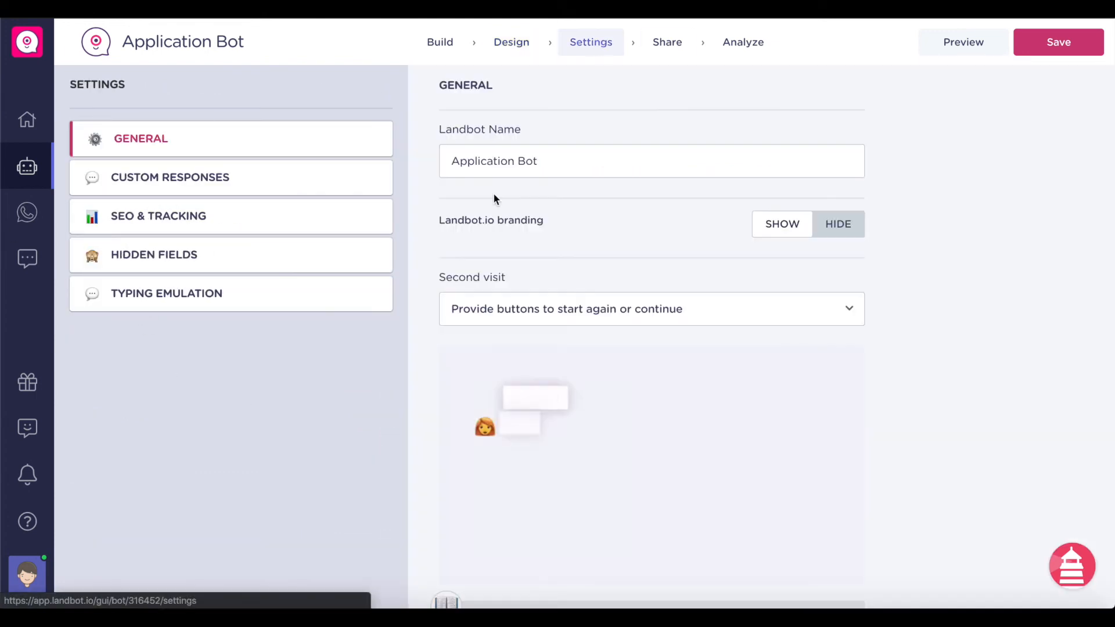
triple_click(533, 159)
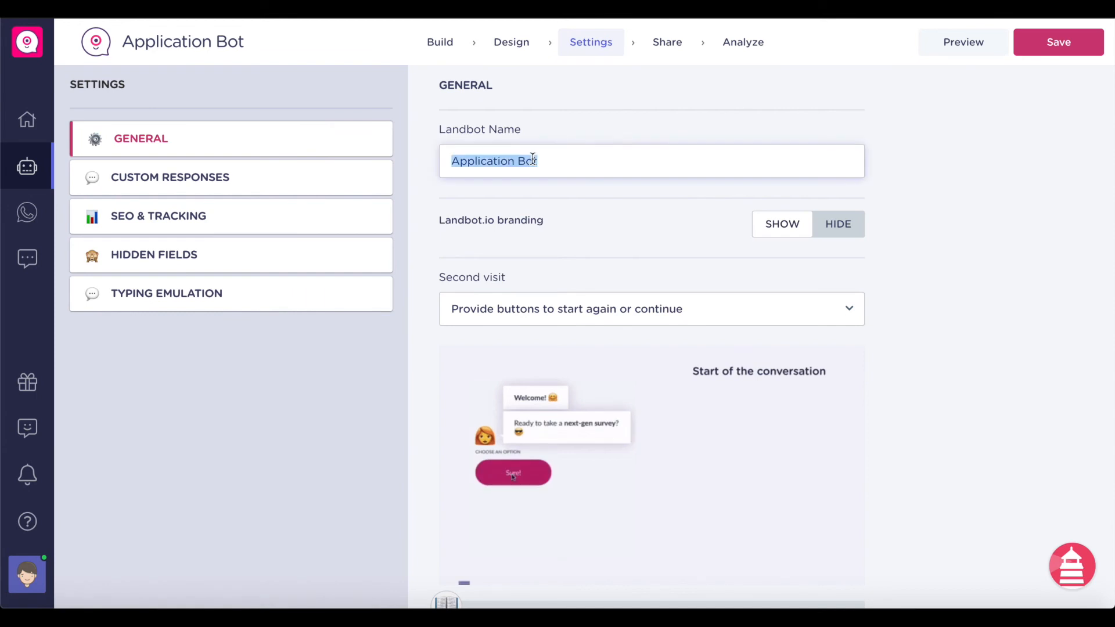
left_click(566, 167)
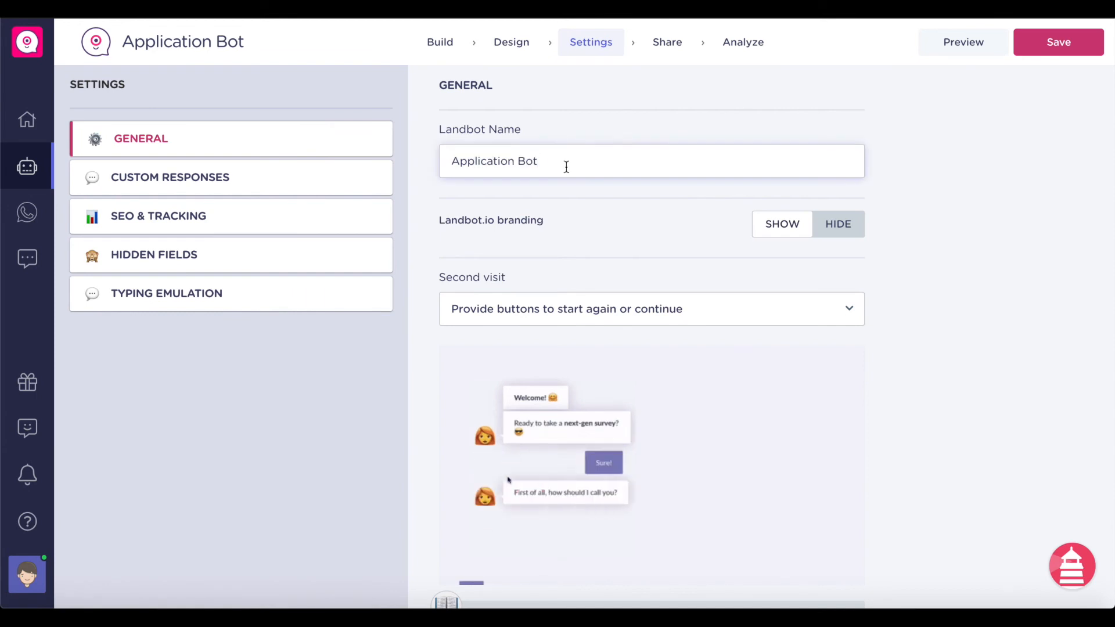
triple_click(566, 167)
type("Apply to NOc")
key("BackSpace")
key("BackSpace")
type("ocode HQ")
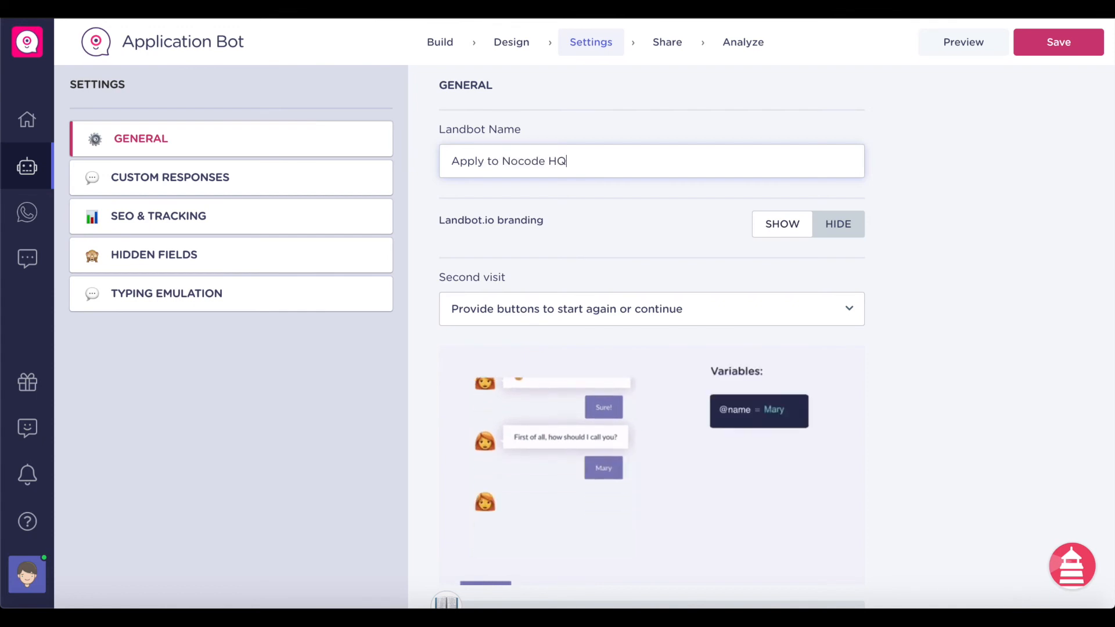
left_click(605, 195)
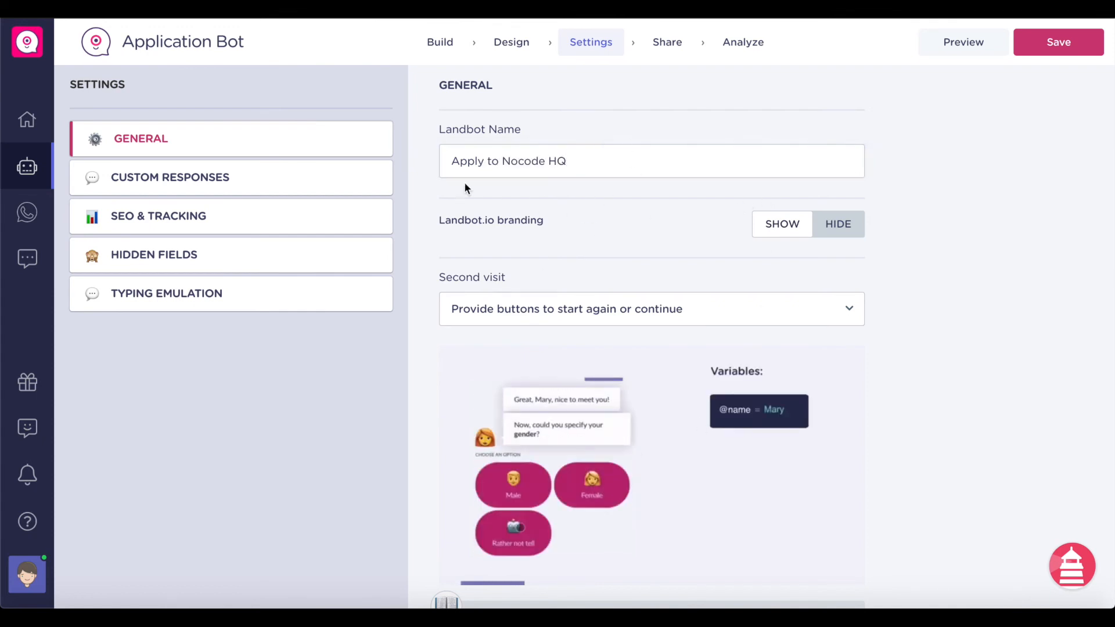
- Try hiding the Landbot.io branding, dismiss the upgrade notice, and save the bot
left_click(845, 231)
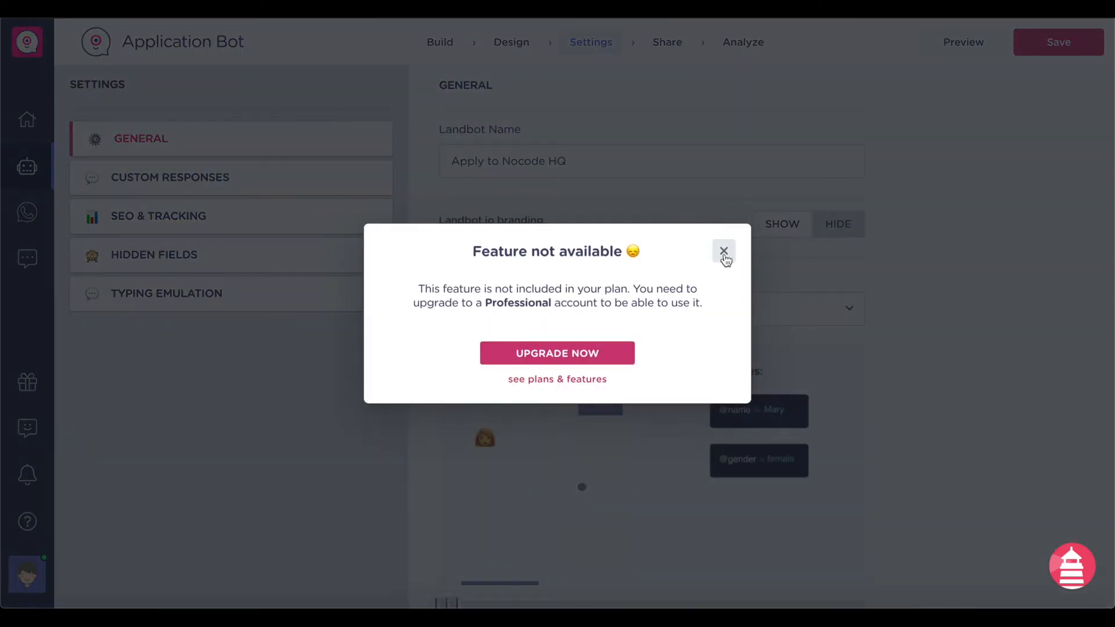
left_click(724, 251)
scroll(618, 337, "down", 5)
scroll(690, 331, "up", 5)
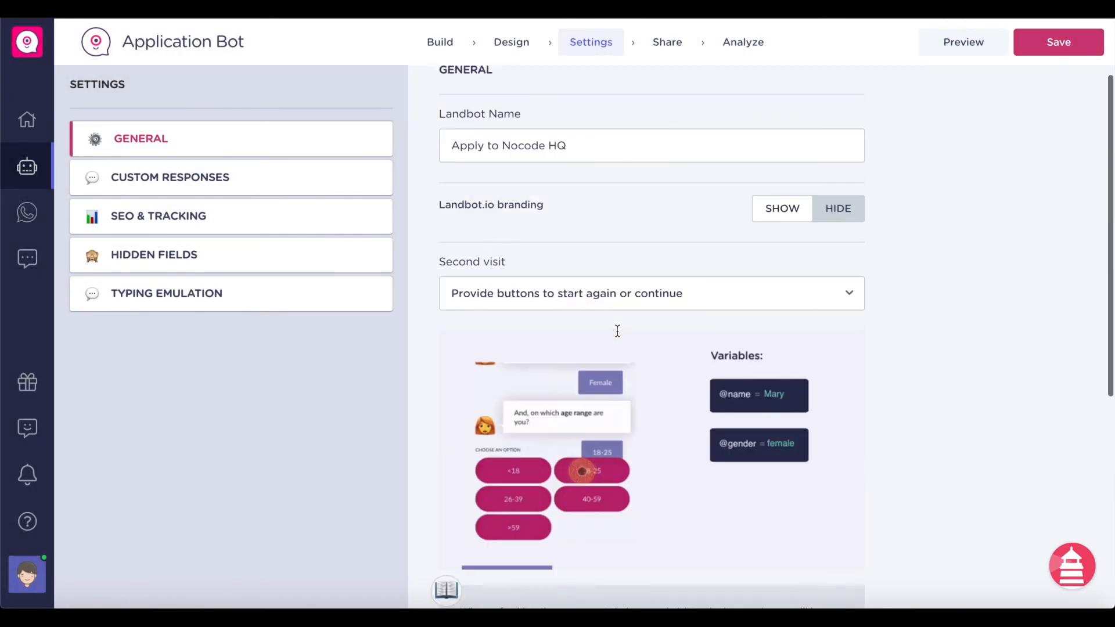
left_click(1029, 52)
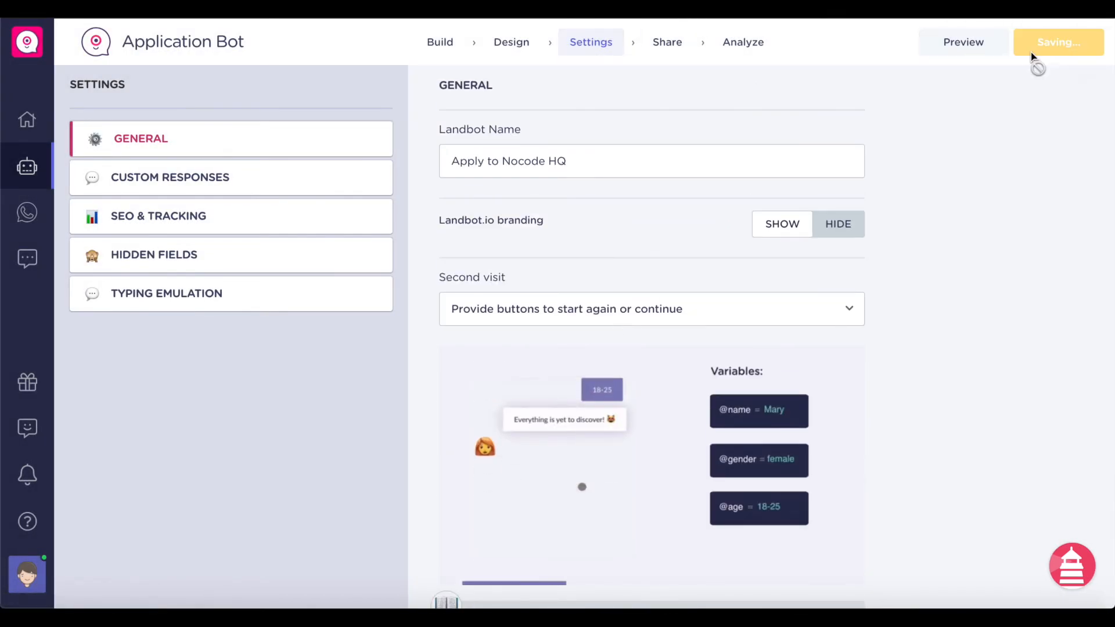
- Choose the Embed display option with a 700-pixel widget height and copy the code snippet
left_click(669, 46)
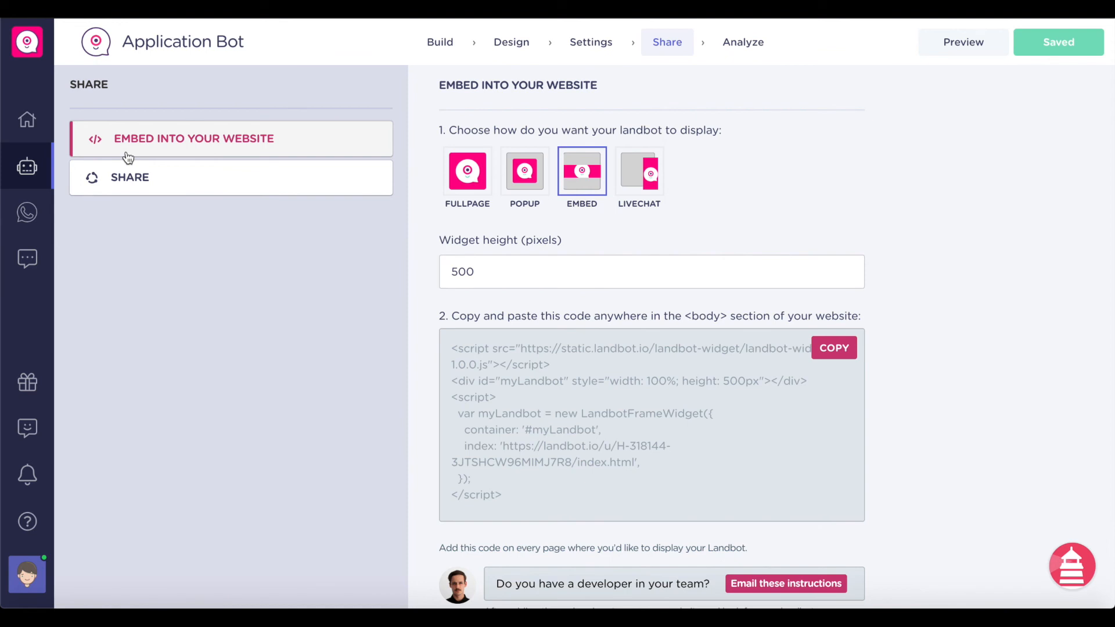
left_click(487, 184)
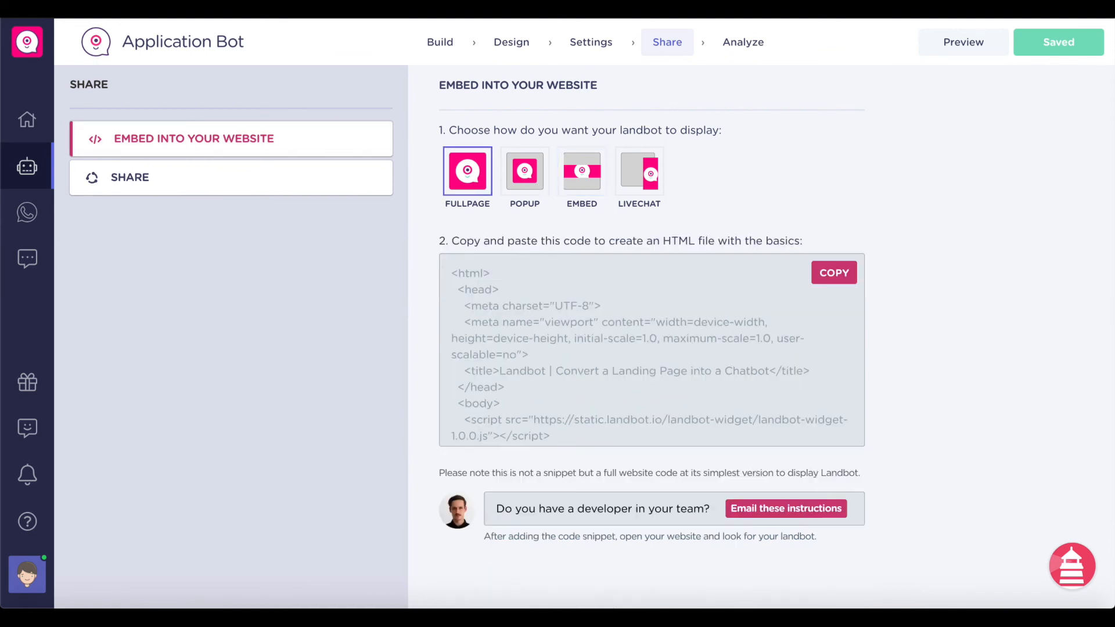
left_click(530, 186)
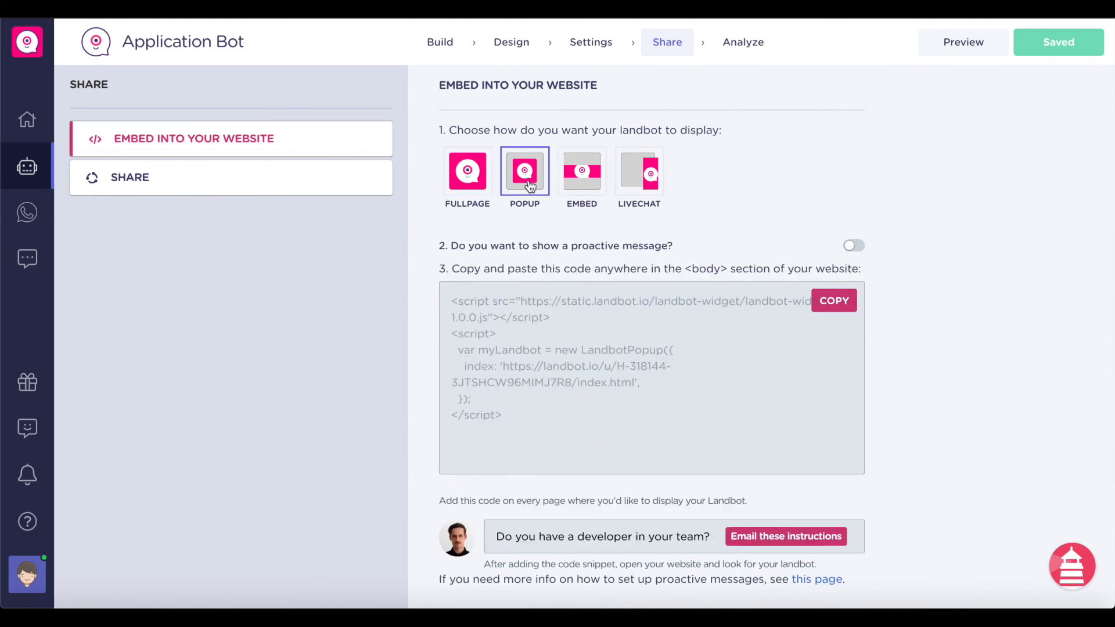
left_click(592, 195)
double_click(538, 279)
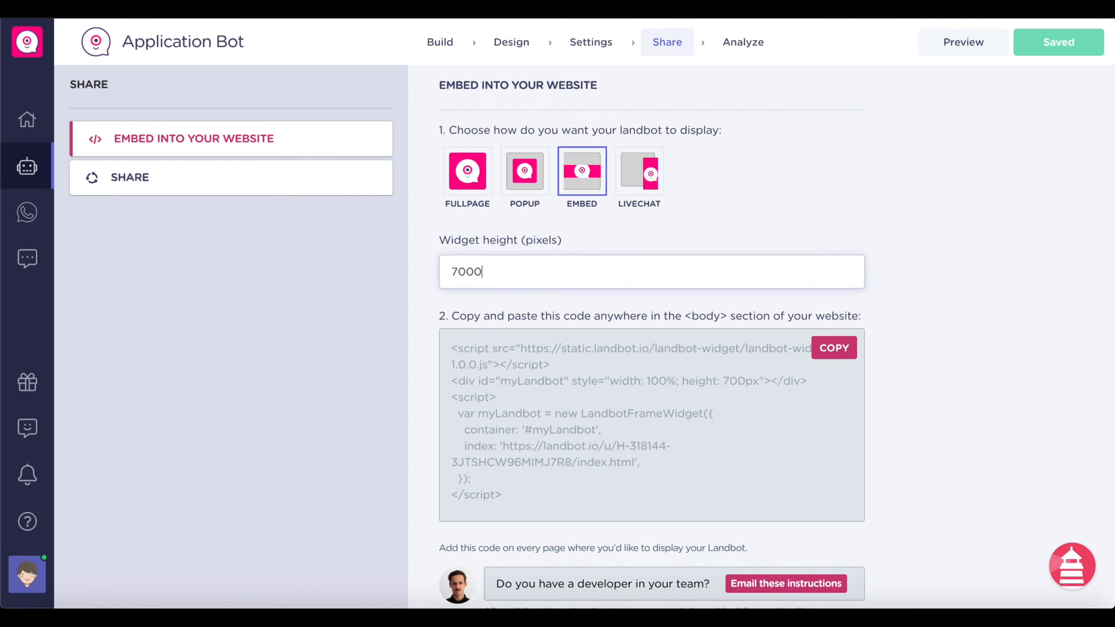
scroll(931, 165, "down", 1)
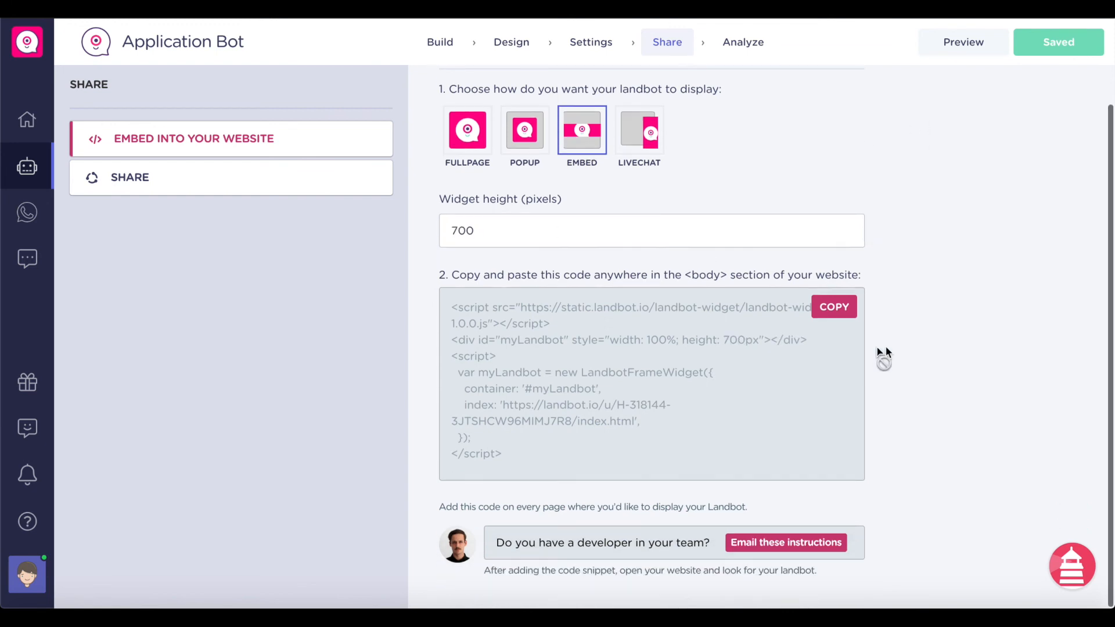
left_click(843, 308)
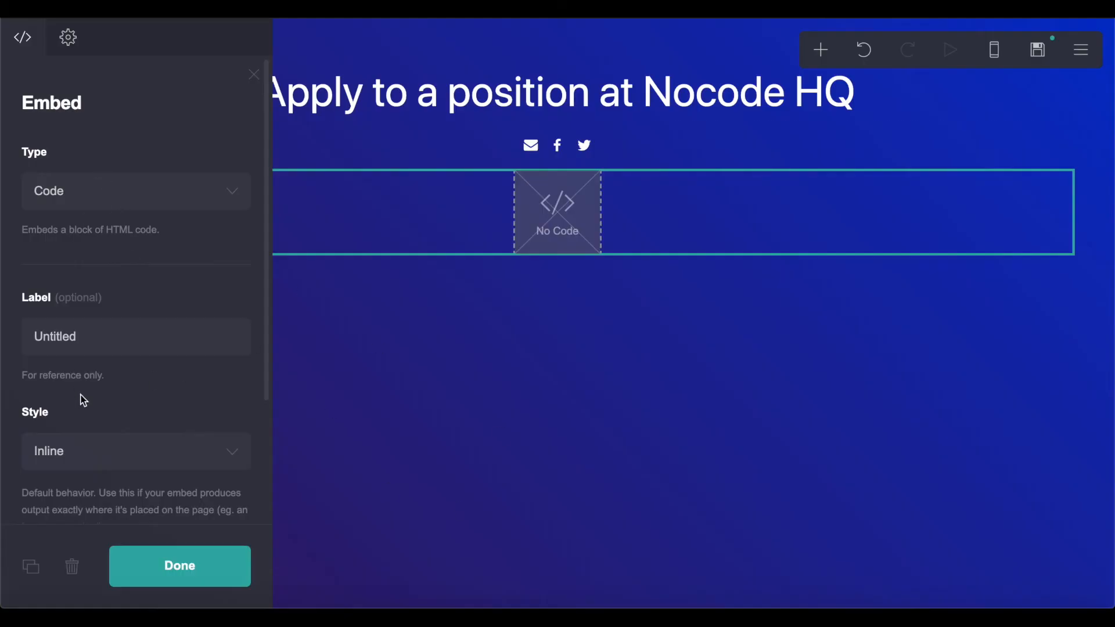
- Paste the Landbot script into the Carrd embed's Code field and bring up the publish settings
scroll(83, 433, "down", 3)
left_click(93, 444)
key("ctrl+v")
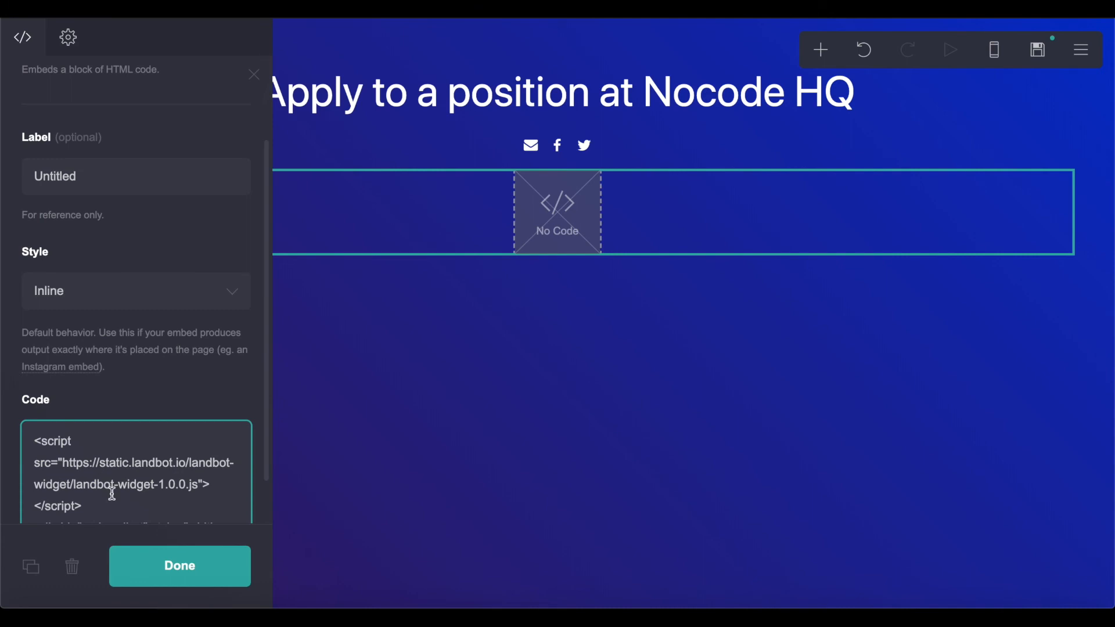
left_click(143, 561)
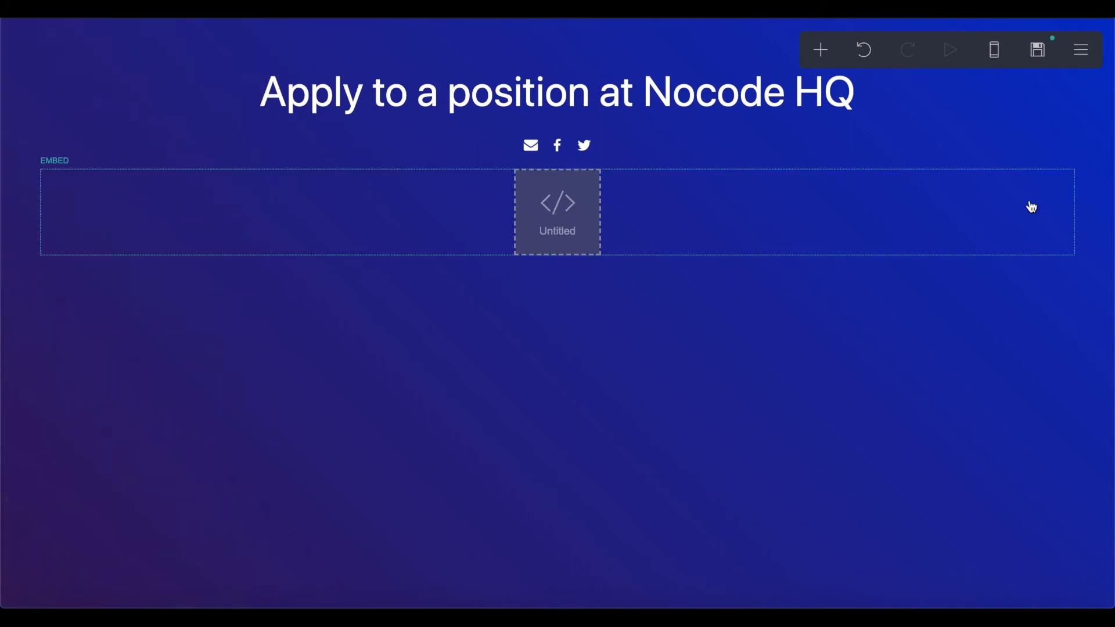
left_click(1044, 50)
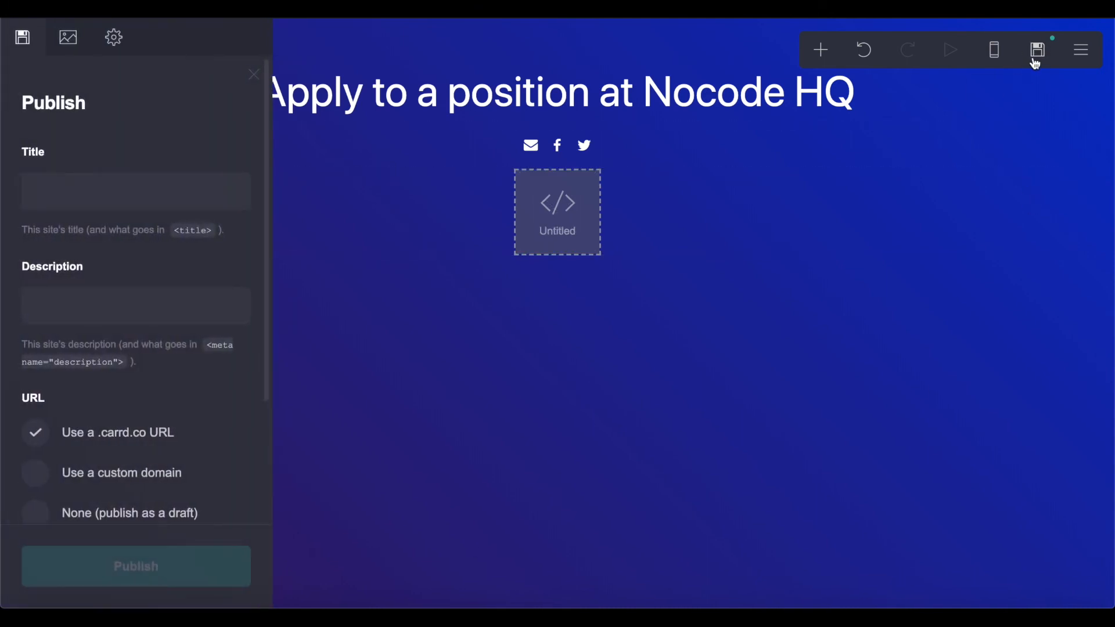
- Copy the site title 'Apply to Nocode HQ' into the site description
left_click(89, 202)
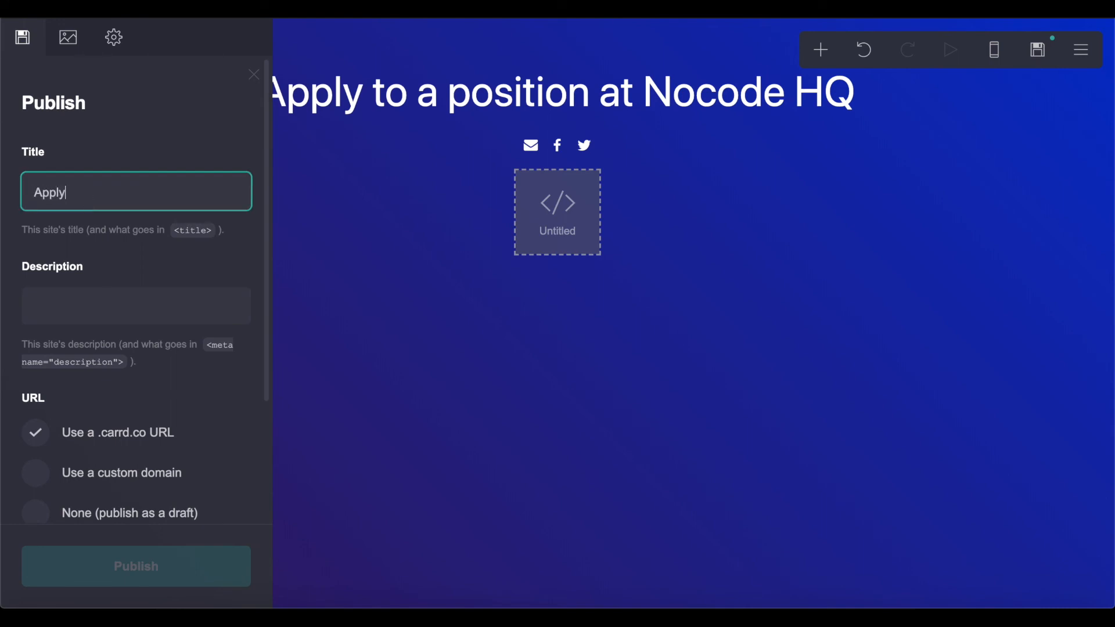
key("ctrl+a")
key("ctrl+c")
left_click(110, 307)
key("ctrl+v")
- Set the URL to applynocodehq.carrd.co, publish the site, and view it live
scroll(122, 407, "down", 3)
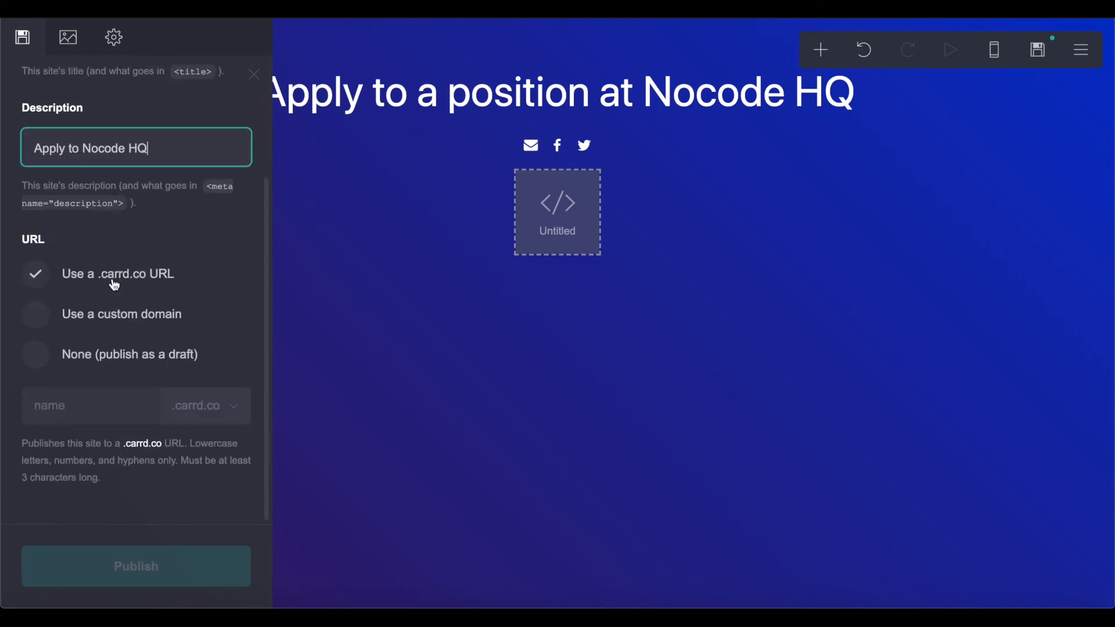
left_click(82, 415)
type("applynocodehq")
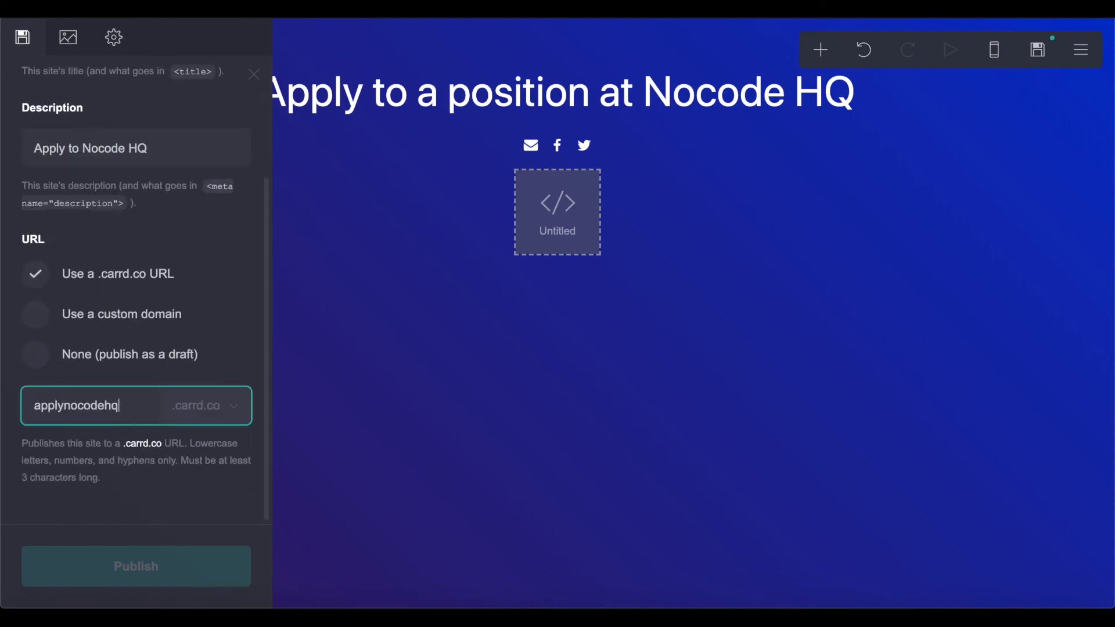
left_click(113, 510)
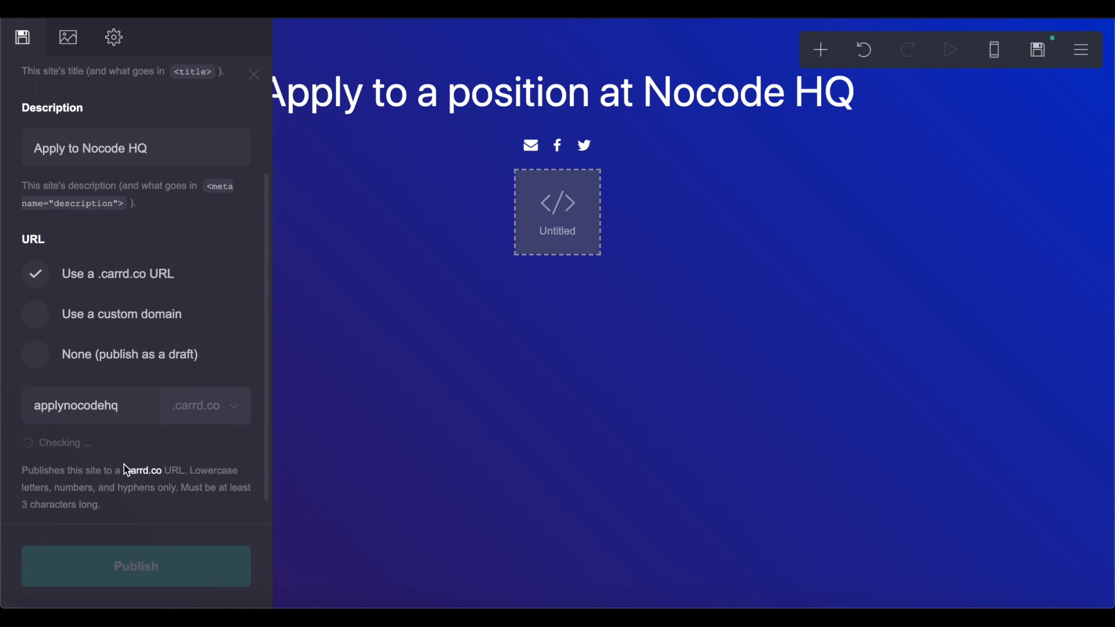
left_click(136, 584)
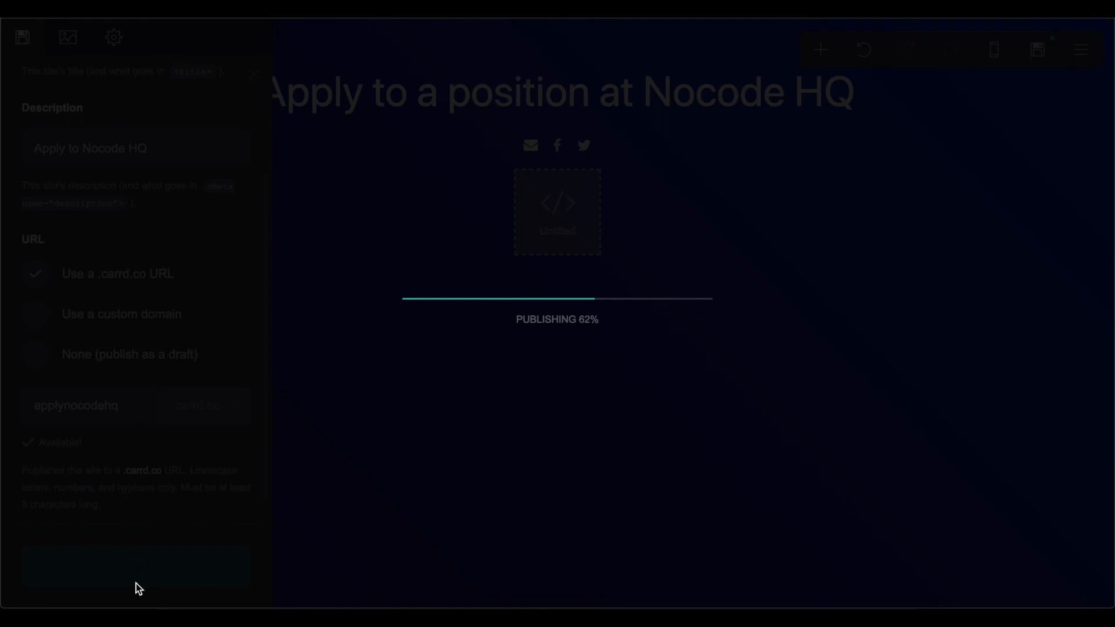
left_click(609, 362)
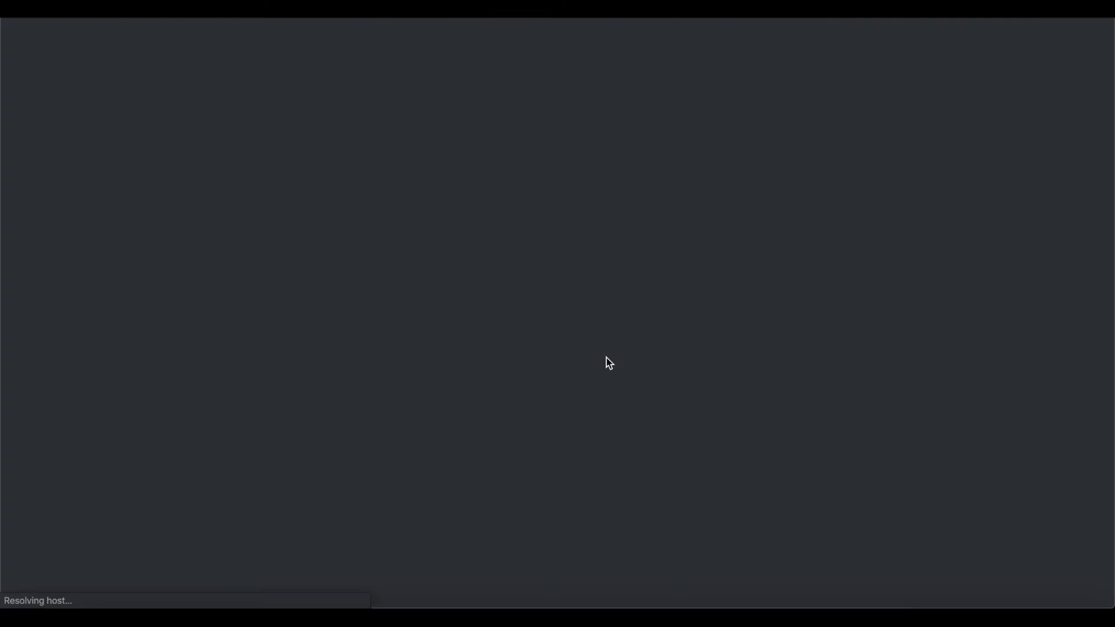
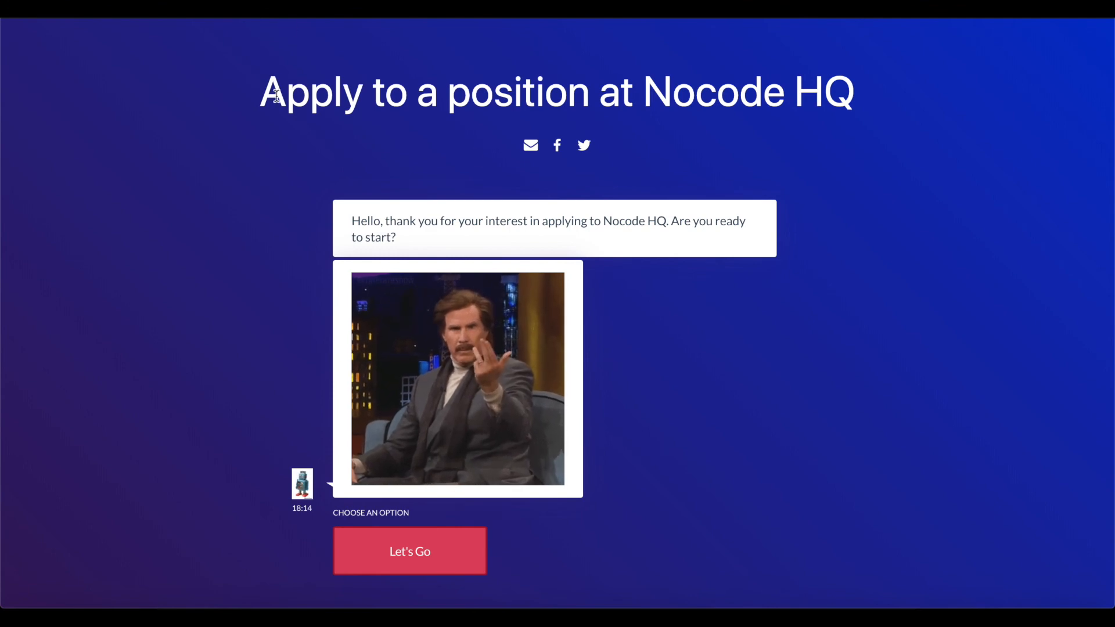
- Check the embedded chat on the live Nocode HQ page and start it with Let's Go
left_click_drag(273, 93, 1016, 142)
left_click(914, 108)
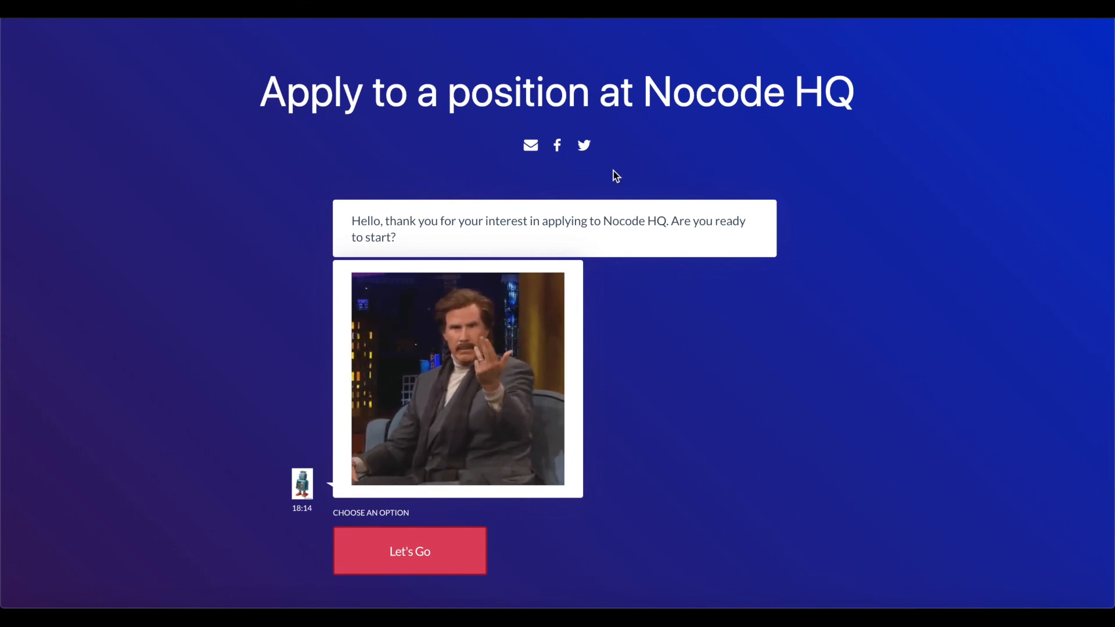
scroll(438, 268, "down", 3)
scroll(438, 268, "up", 4)
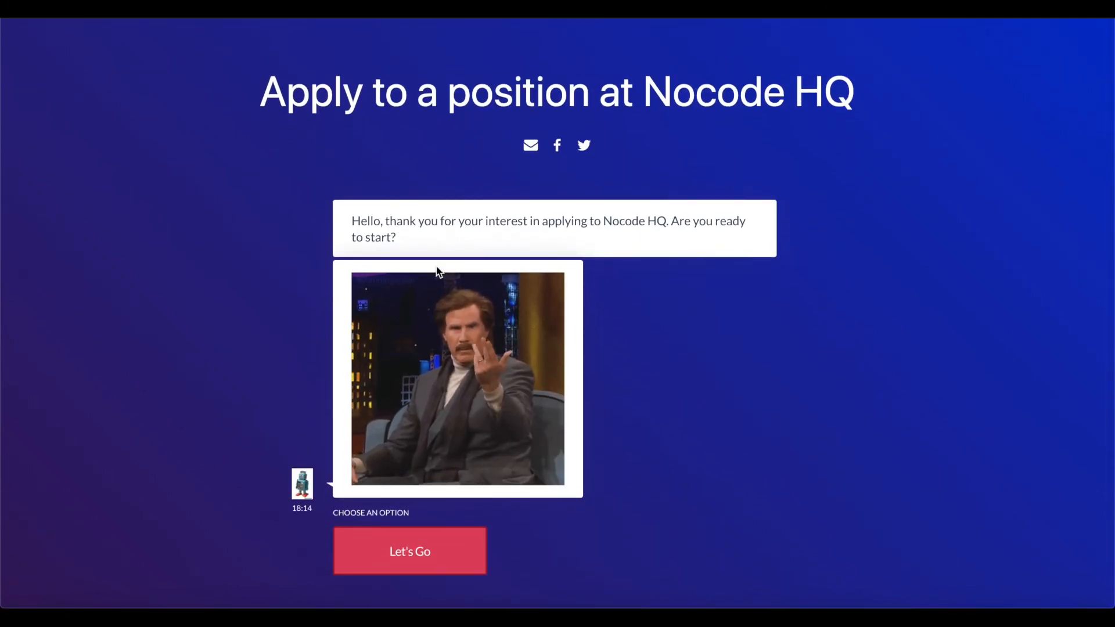
scroll(438, 269, "down", 3)
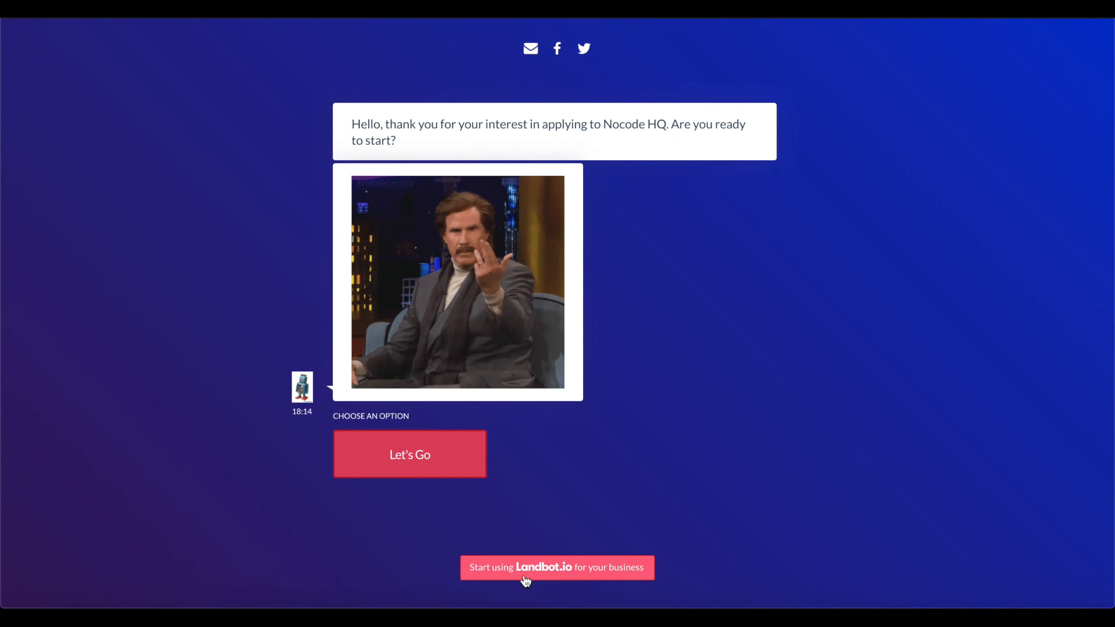
scroll(526, 572, "up", 4)
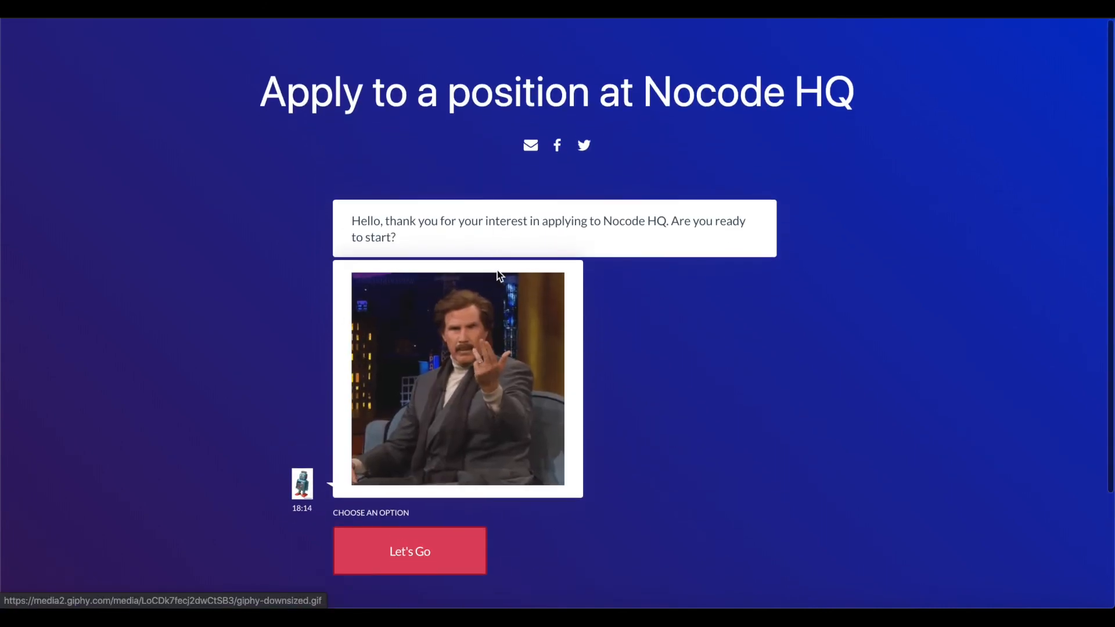
scroll(327, 314, "down", 1)
scroll(327, 314, "up", 2)
scroll(327, 314, "down", 2)
scroll(329, 311, "up", 2)
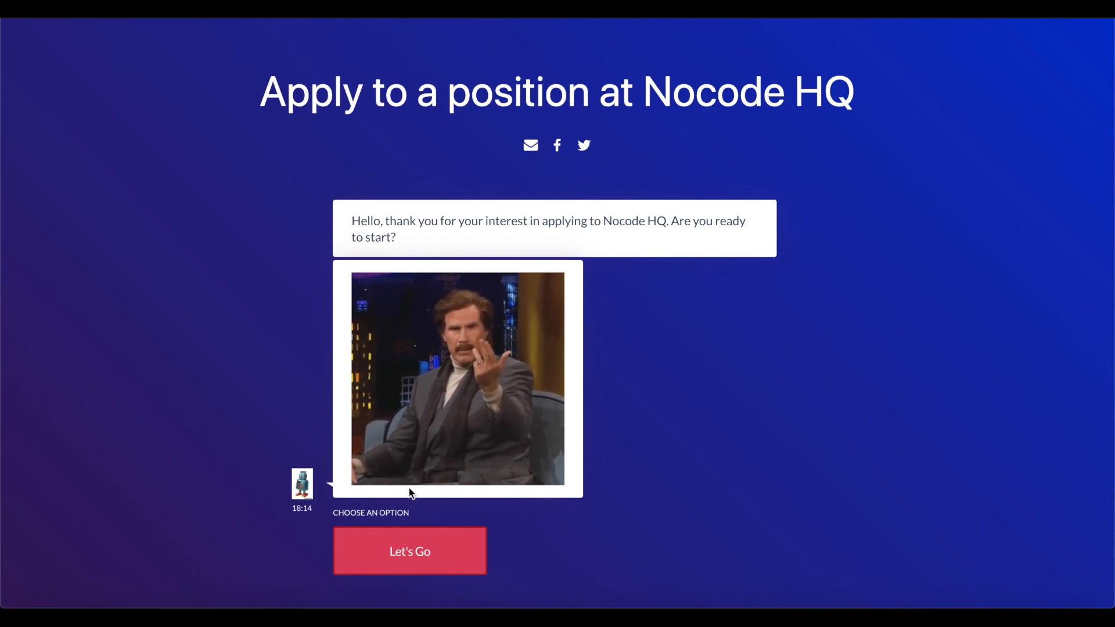
left_click(428, 557)
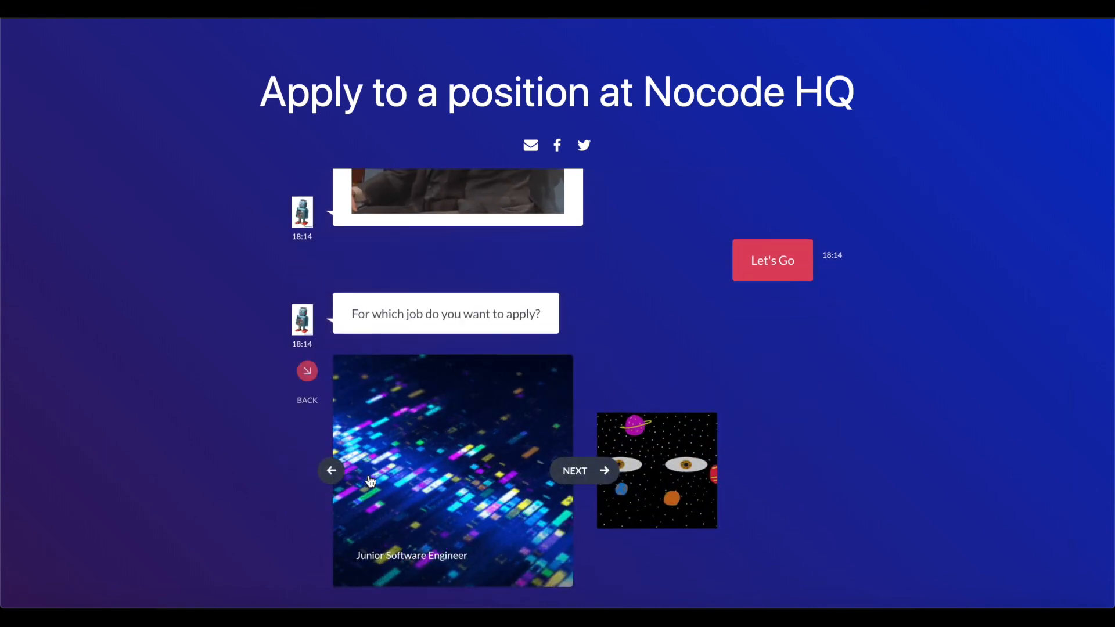
- Browse the job carousel past Junior Software Engineer and apply for the Designer position
left_click(589, 476)
left_click(589, 475)
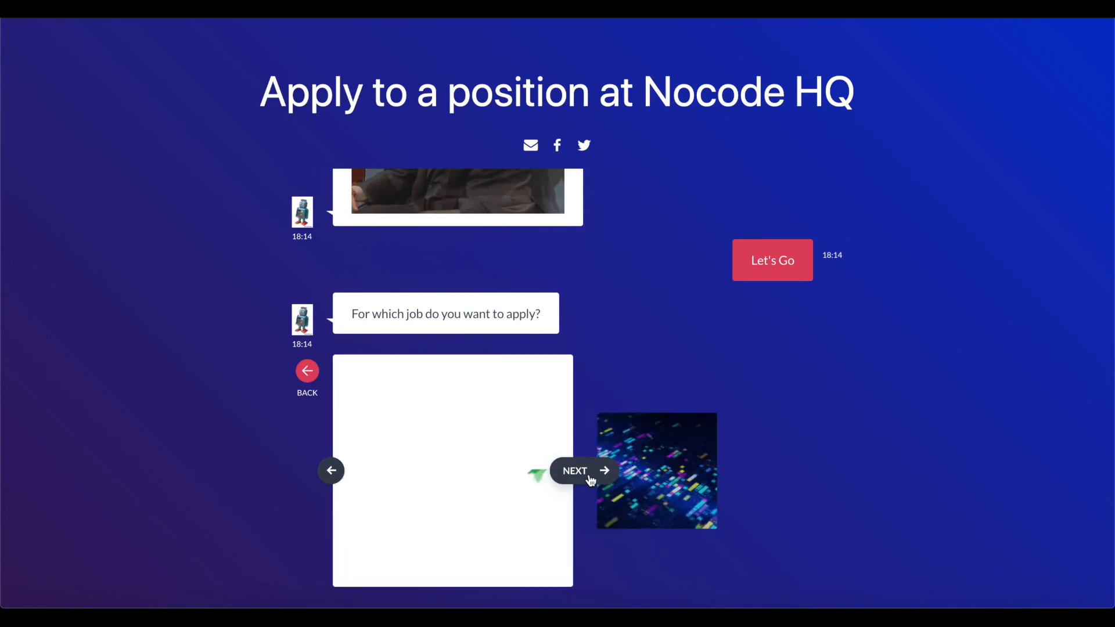
left_click(589, 475)
left_click(589, 475)
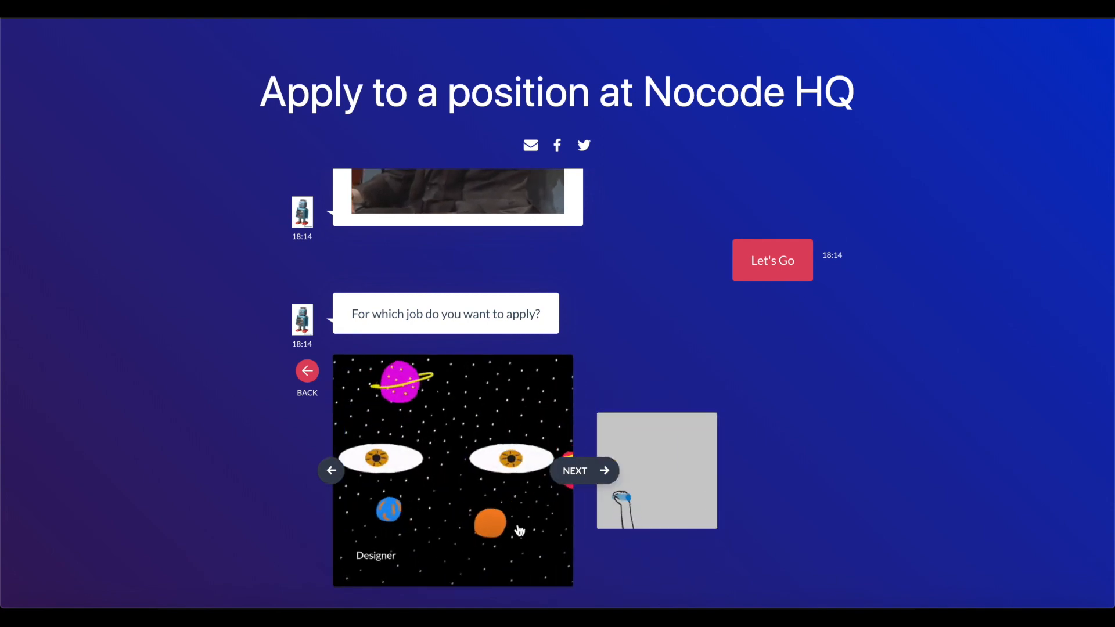
left_click(494, 510)
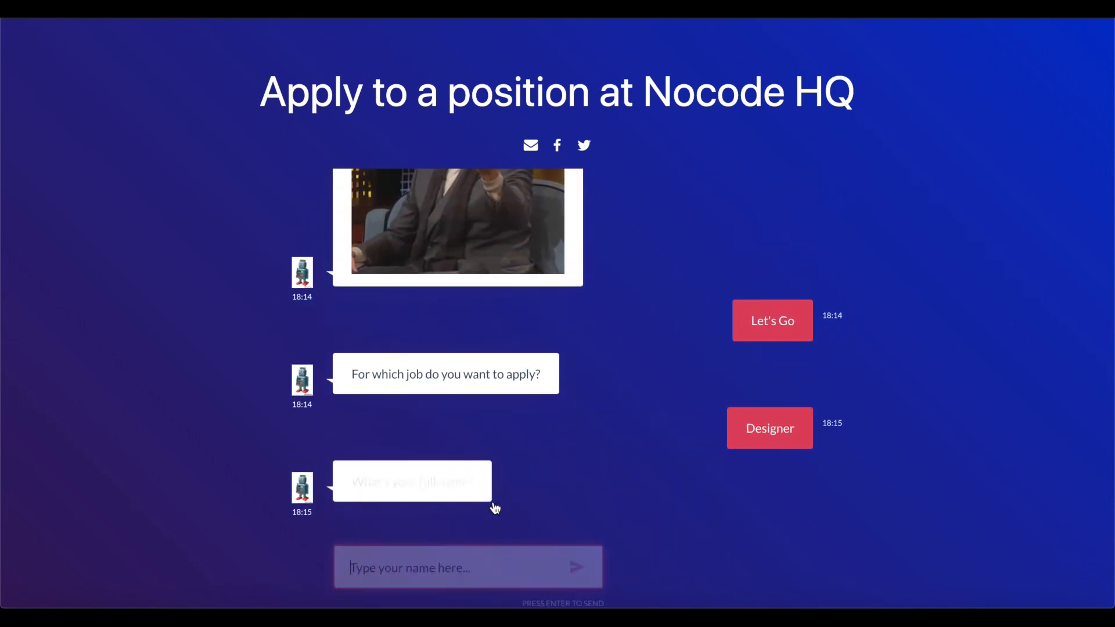
- Answer with the applicant's name, e-mail, phone number 12345 and a motivation text
type("Noel")
key("Return")
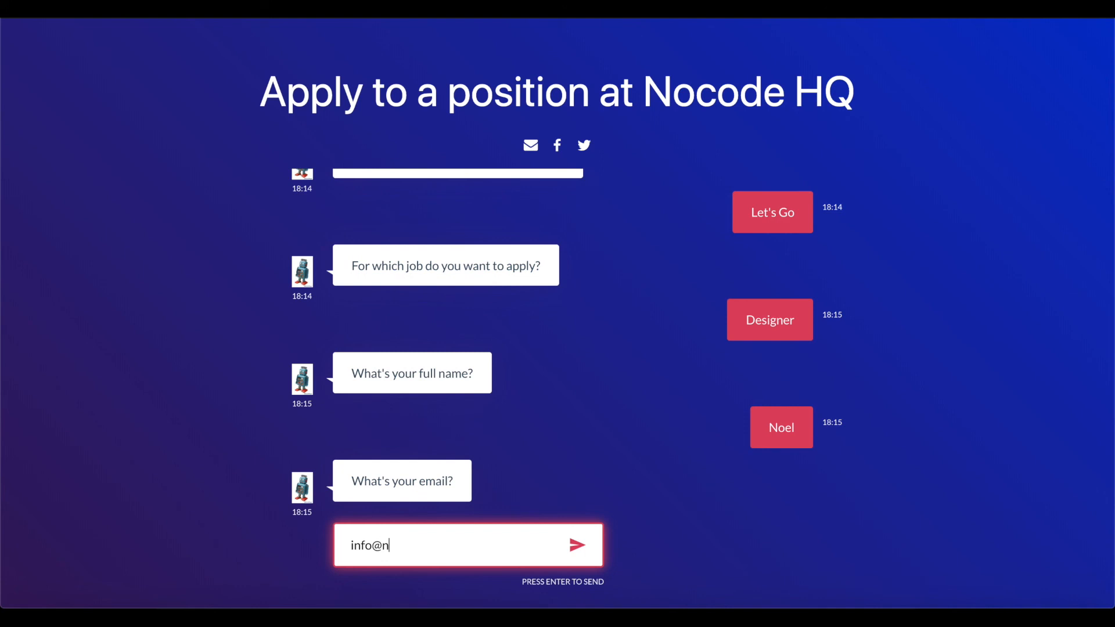
key("Return")
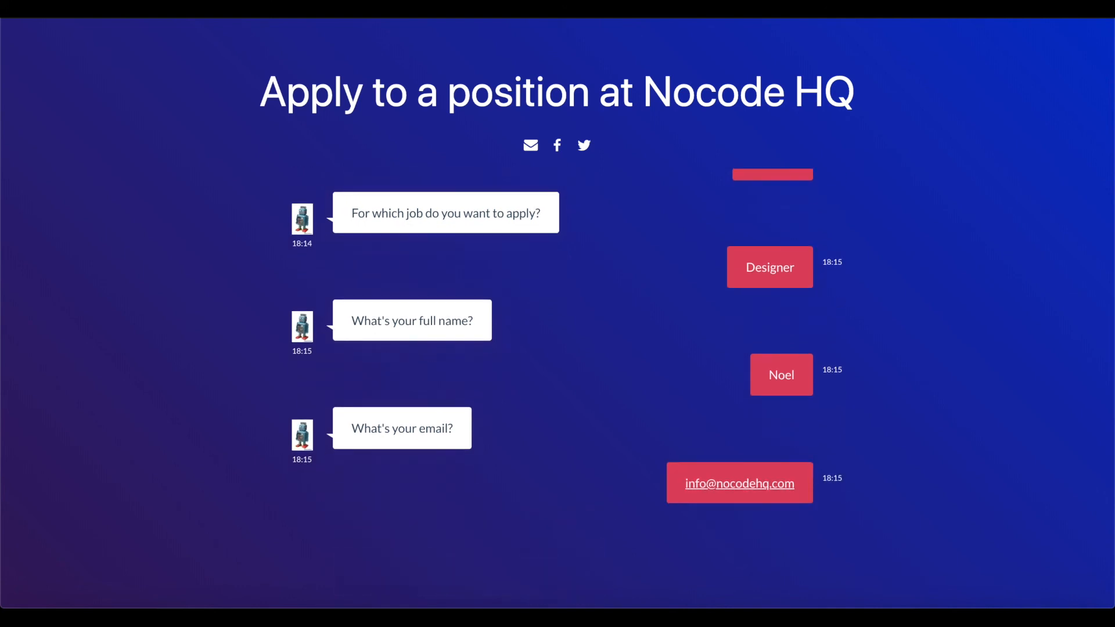
type("123456789")
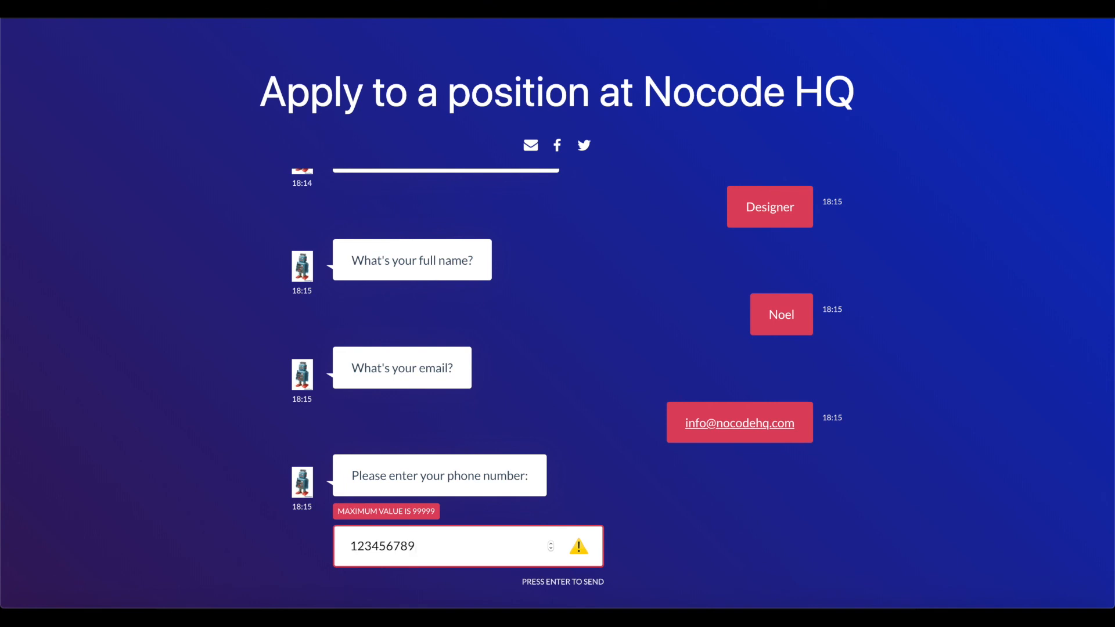
key("BackSpace")
key("BackSpace")
key("BackSpace")
key("BackSpace")
key("BackSpace")
key("BackSpace")
key("BackSpace")
key("Return")
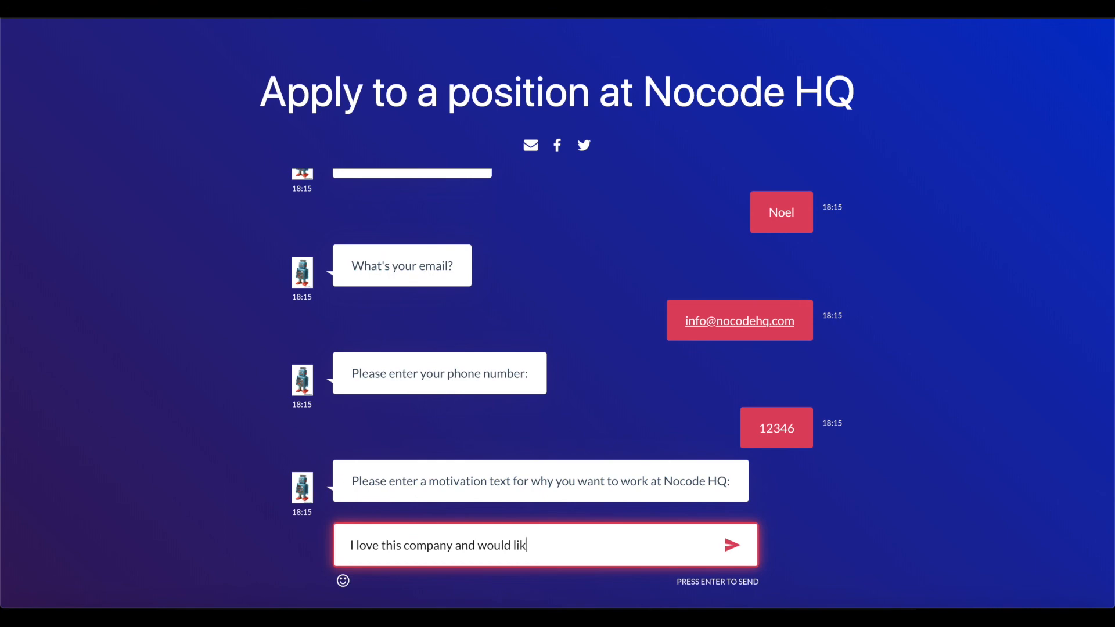
key("Return")
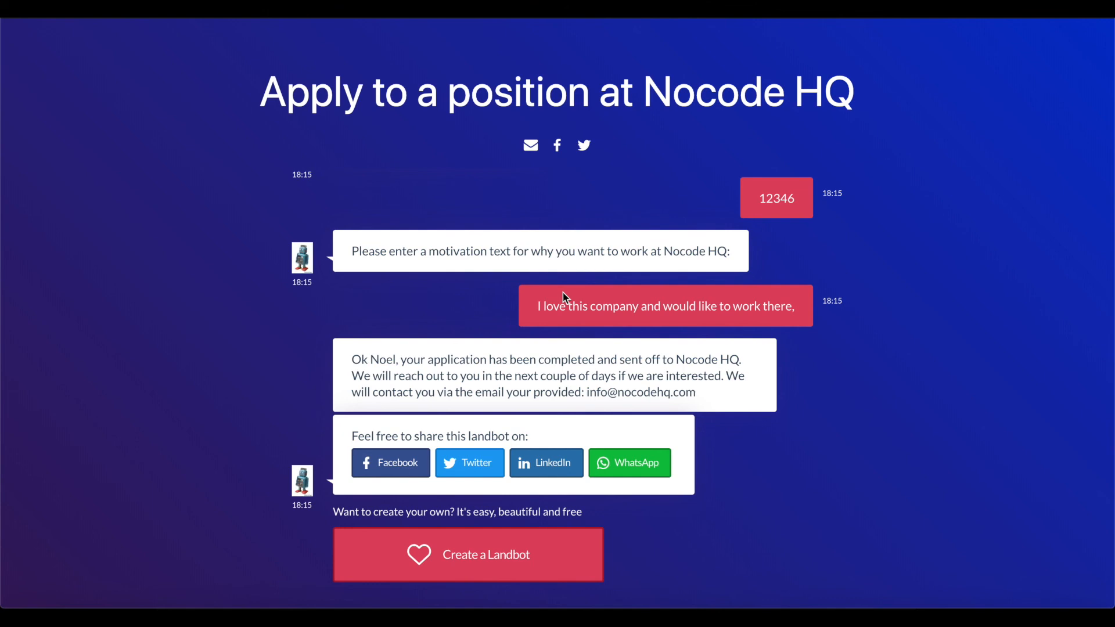
scroll(528, 331, "up", 10)
- Scroll through the chat history to review the whole Designer test conversation
scroll(529, 330, "down", 6)
scroll(529, 336, "up", 10)
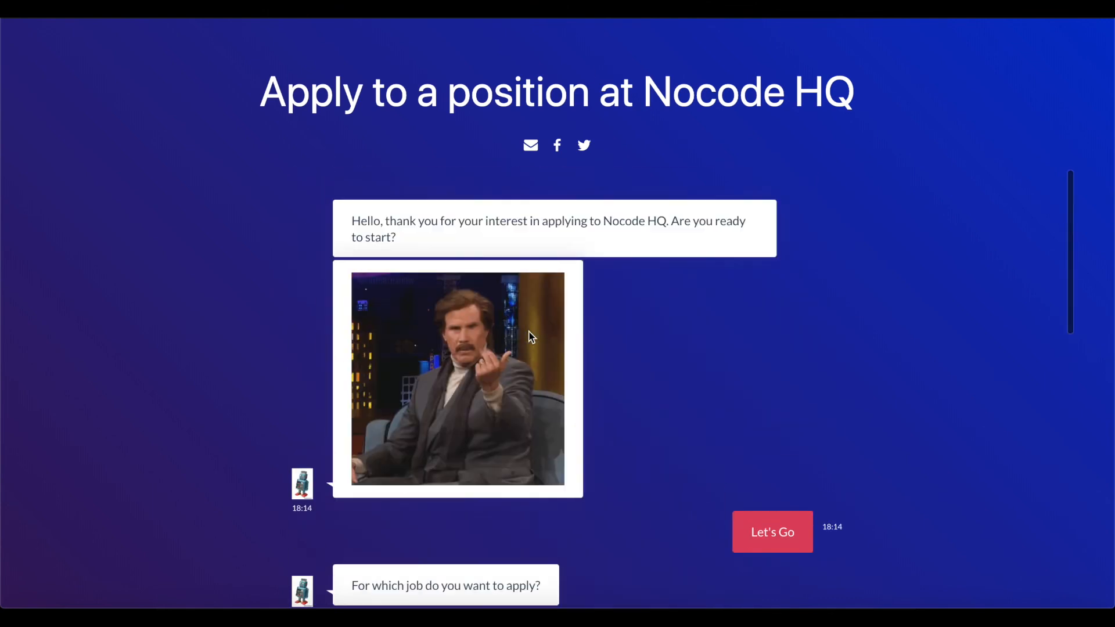
scroll(530, 336, "down", 15)
scroll(531, 336, "up", 15)
scroll(531, 336, "down", 15)
scroll(531, 337, "up", 15)
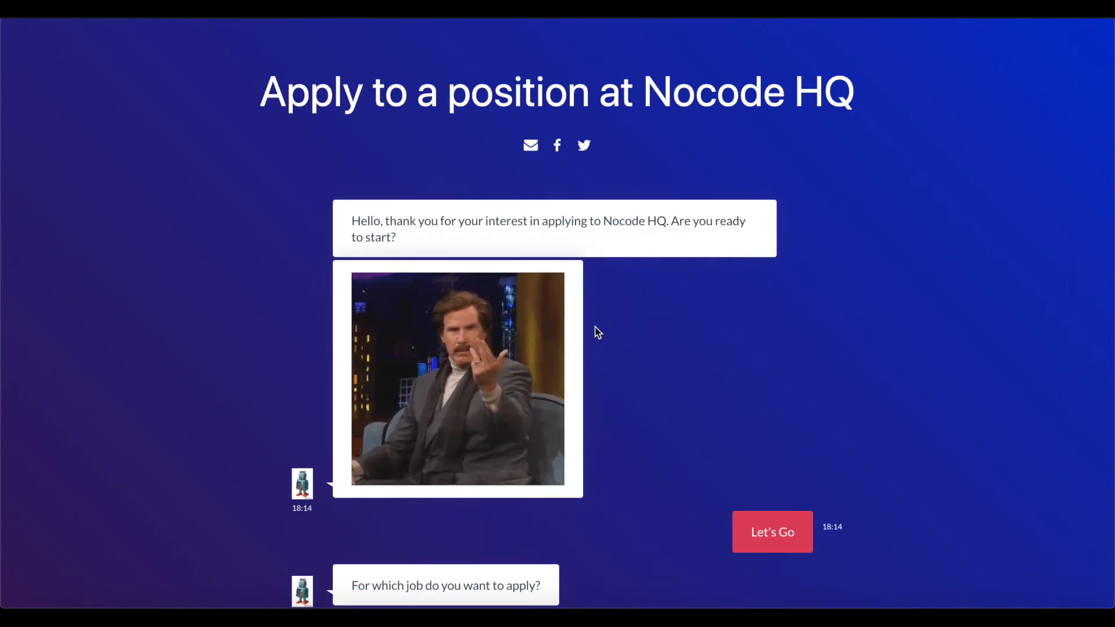
scroll(593, 328, "down", 6)
scroll(593, 325, "up", 6)
scroll(635, 414, "down", 12)
scroll(637, 417, "up", 12)
scroll(637, 520, "down", 7)
scroll(645, 517, "up", 7)
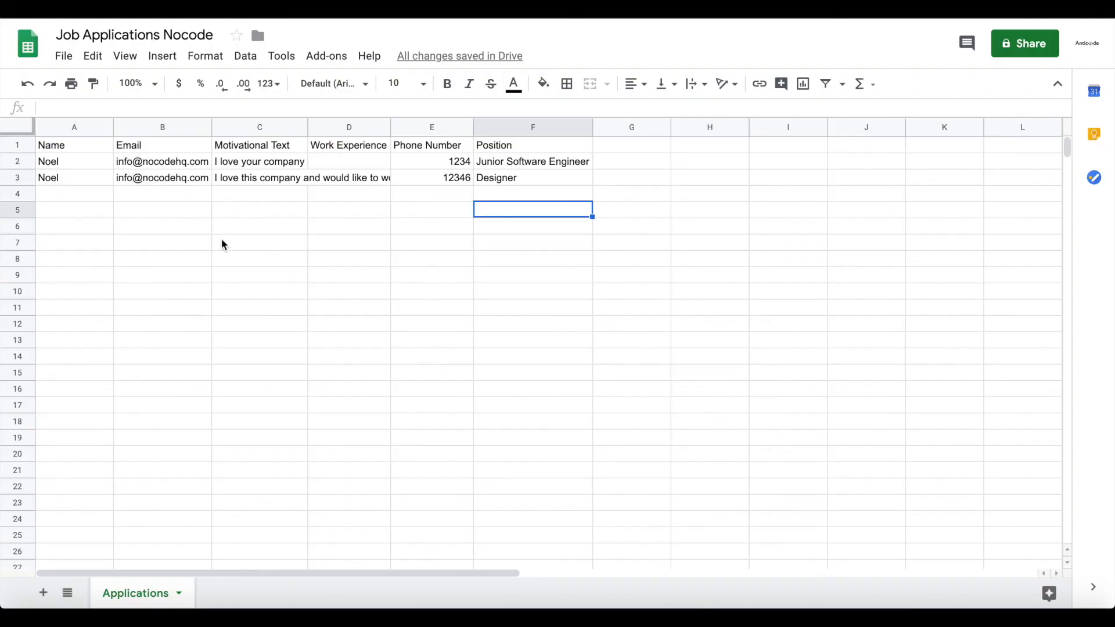
- Check row 3's Name, Email and Position values for the Designer test application
left_click(223, 244)
left_click(58, 184)
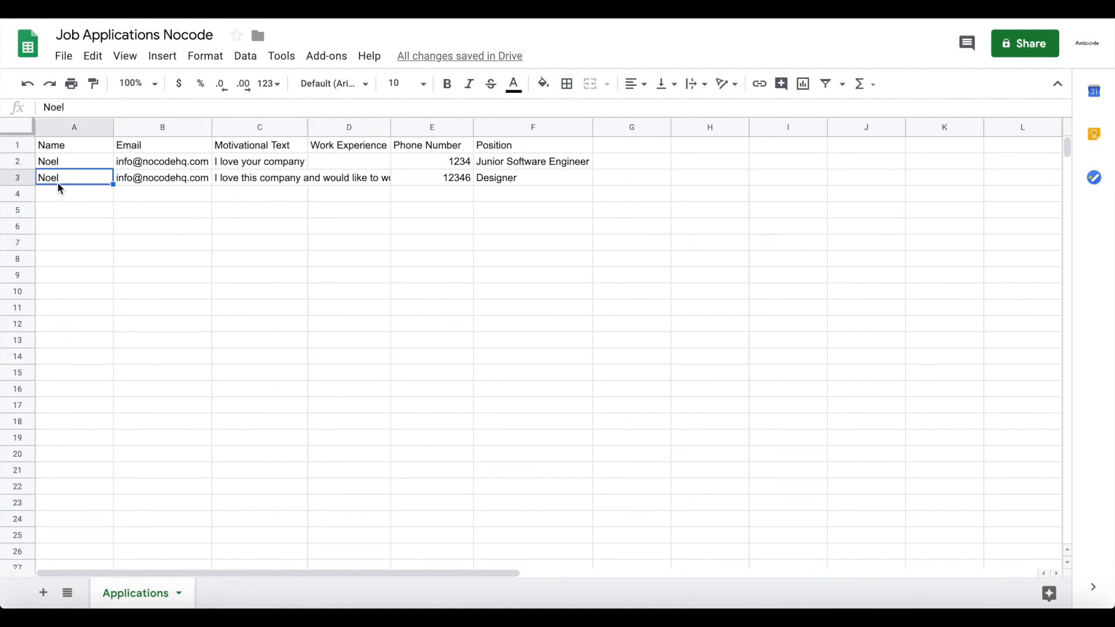
key("Right")
key("Left")
key("Right")
key("Right")
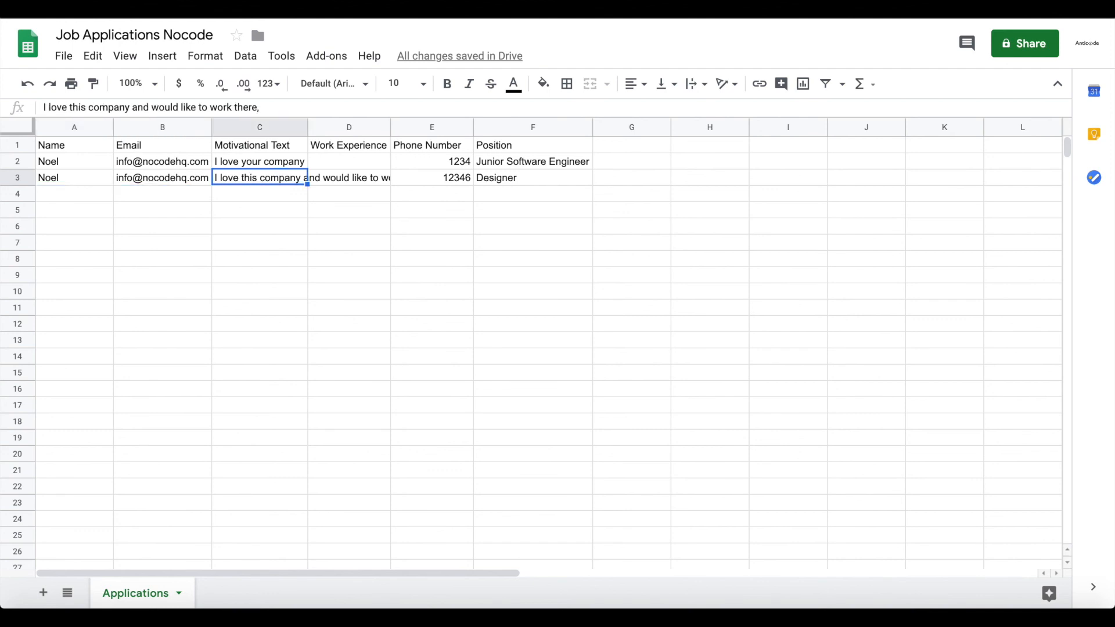
key("Right")
key("Right")
key("Right")
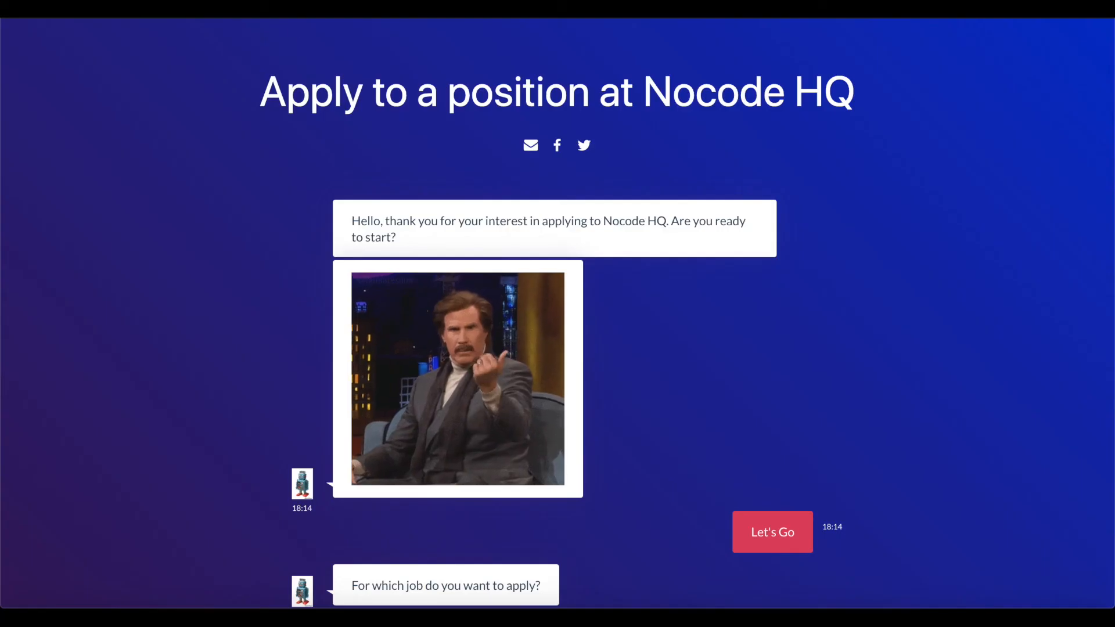
- Return to the Landbot Application Bot and open its Build flow editor
scroll(335, 217, "down", 10)
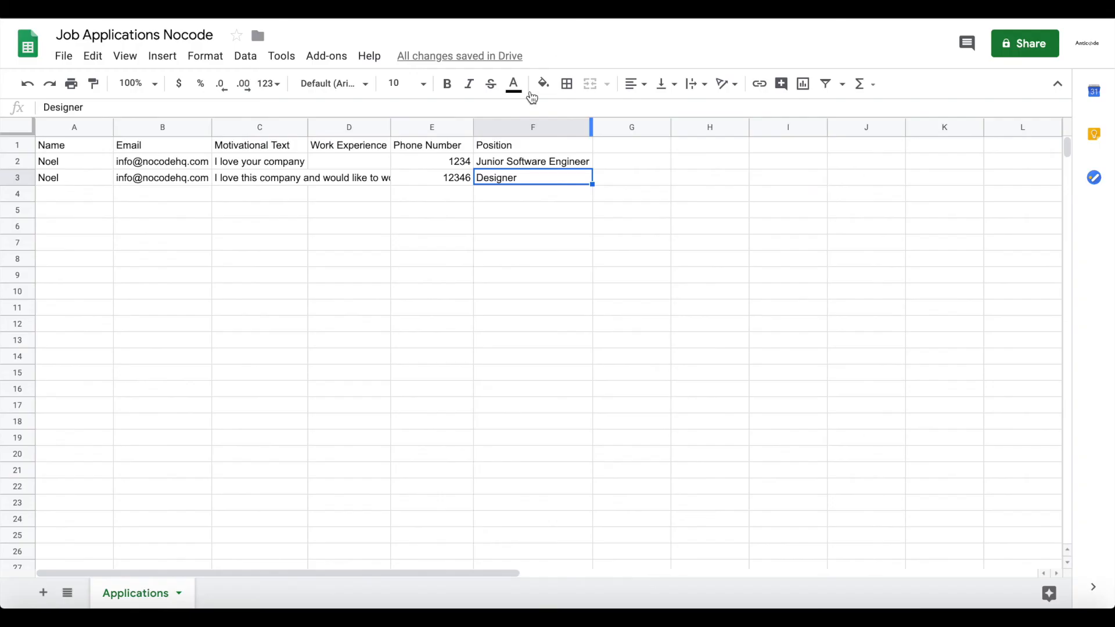
left_click(647, 147)
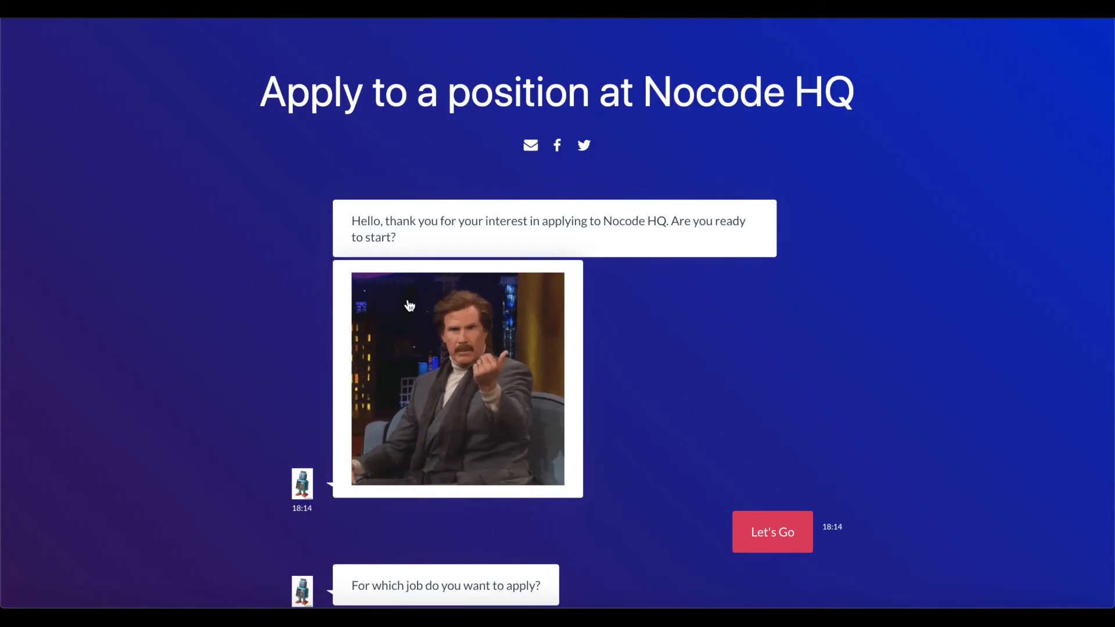
scroll(409, 304, "down", 10)
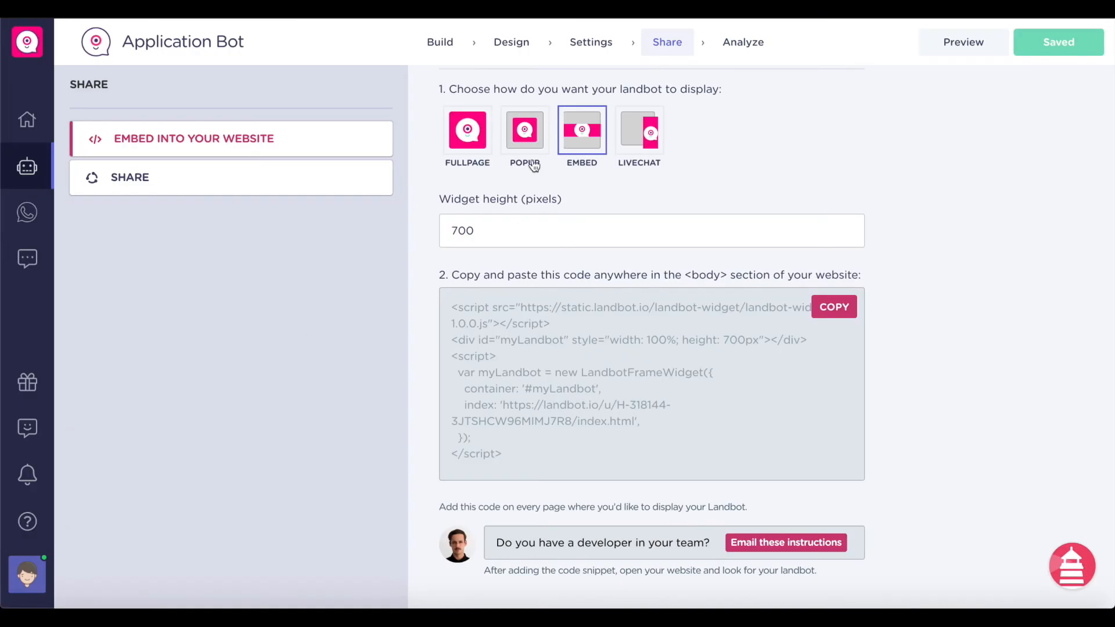
left_click(440, 45)
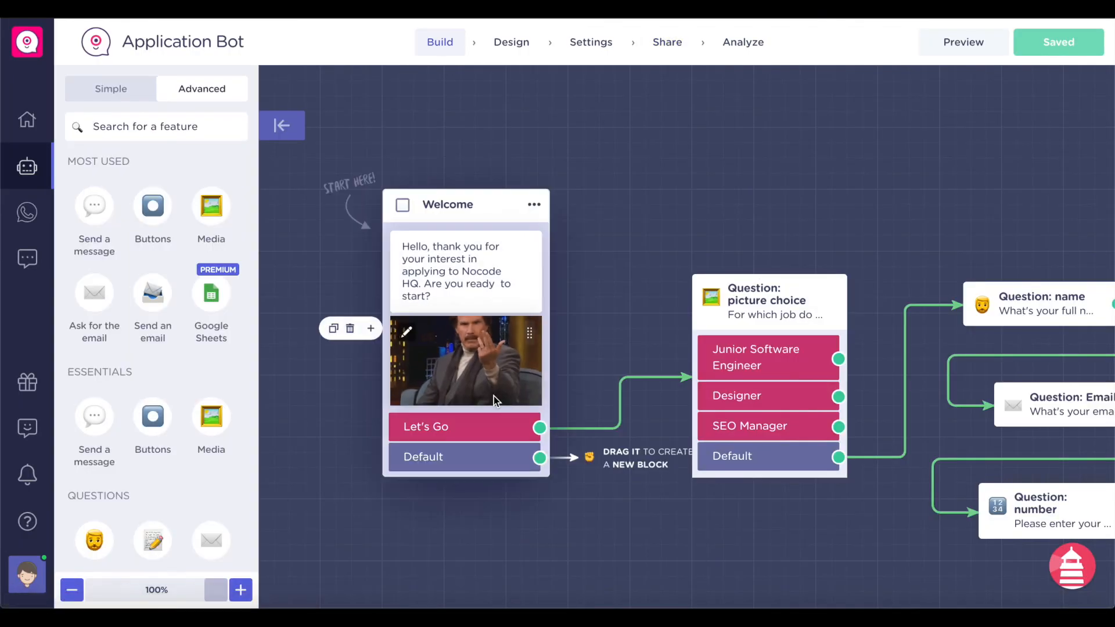